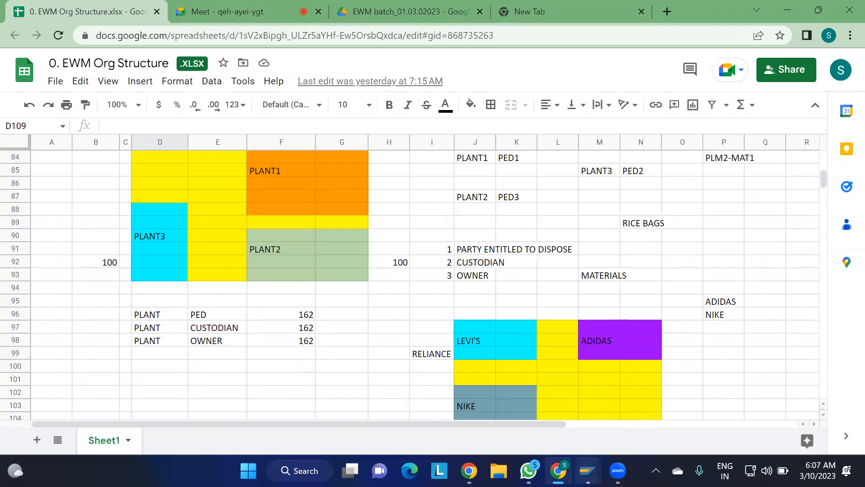
# Switch to SAP's Display IMG window and examine the Extended Warehouse Management master data activities, from Assign Warehouse Numbers to Define Number Ranges
pyautogui.click(614, 409)
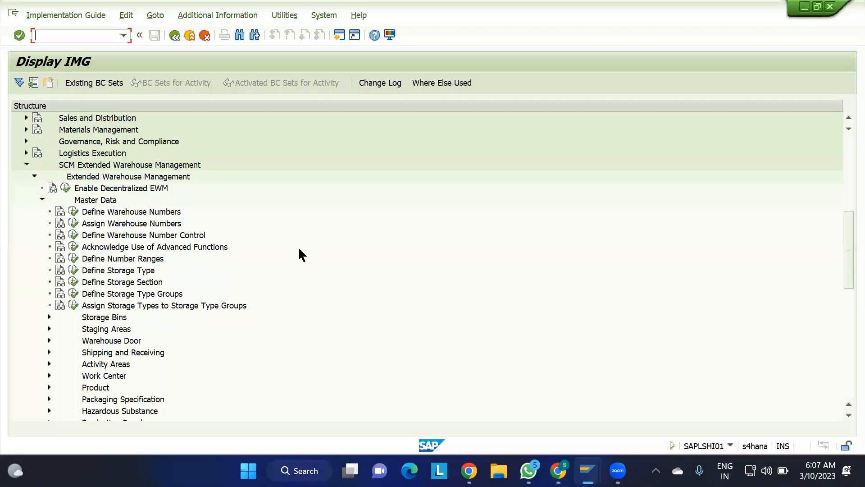
pyautogui.click(155, 225)
pyautogui.click(127, 234)
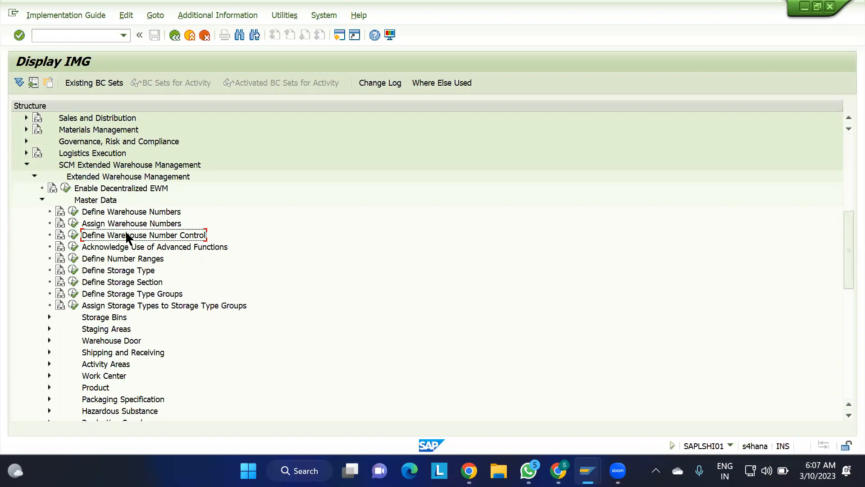
pyautogui.click(135, 256)
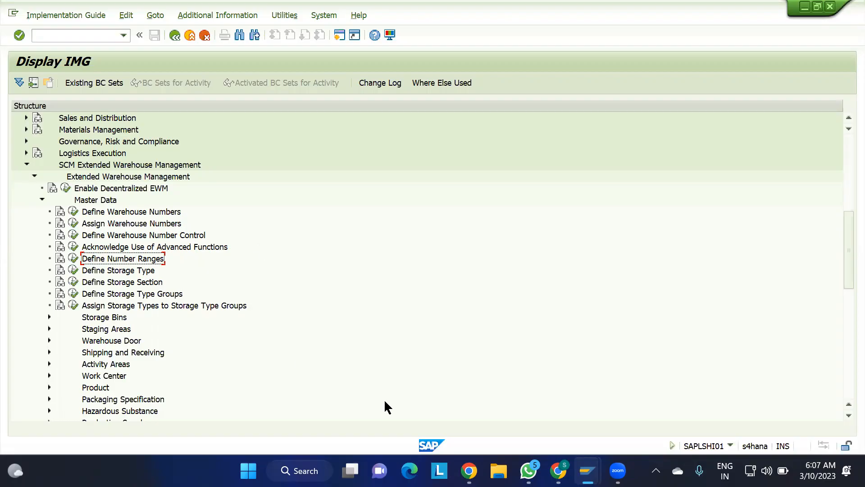
# Switch to the Google Meet call in Chrome, admit the waiting participant, and return to the EWM Org Structure spreadsheet
pyautogui.moveTo(588, 471)
pyautogui.moveTo(558, 471)
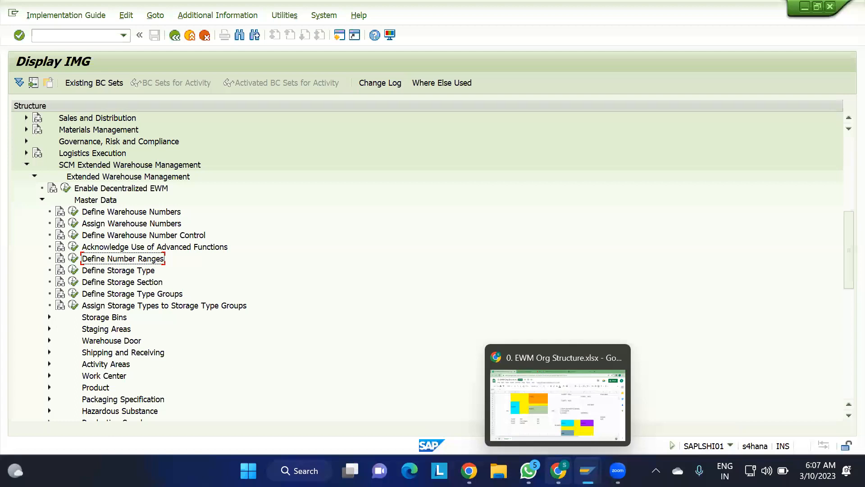
pyautogui.click(561, 399)
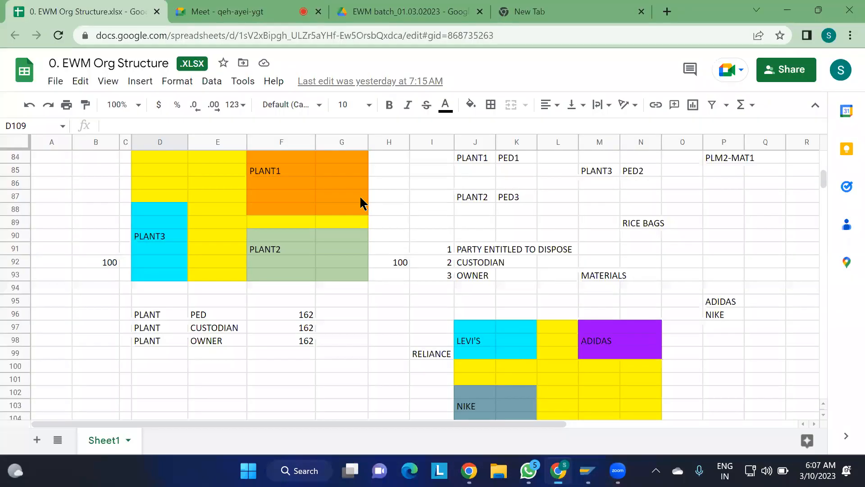
pyautogui.click(250, 16)
pyautogui.click(573, 128)
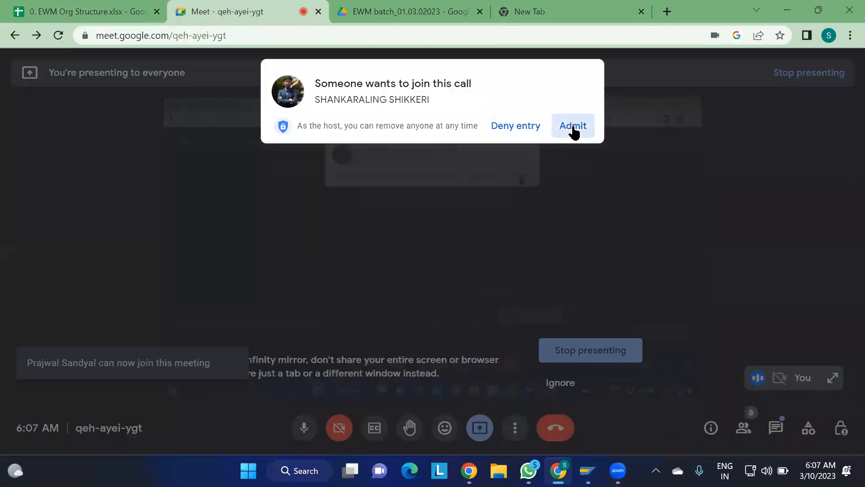
pyautogui.click(103, 9)
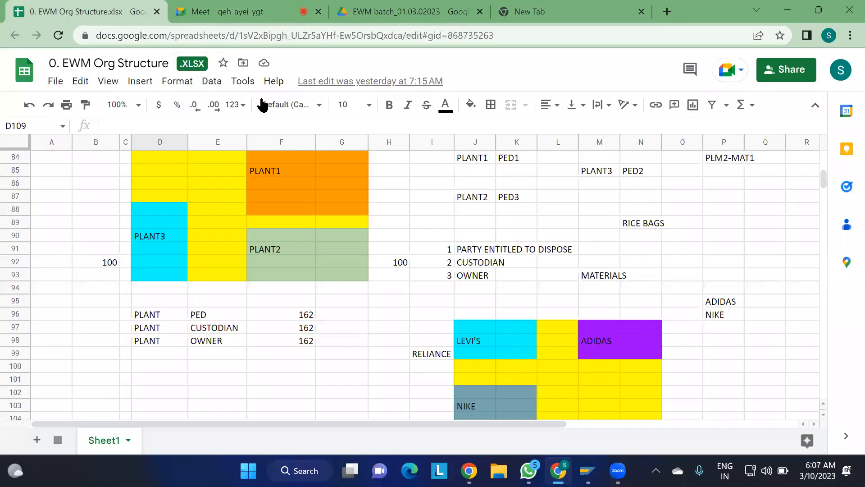
# Enter the heading "DECENTRALISED SYSTEM:" in cell D109, below the PED row
pyautogui.scroll(-2, 238, 331)
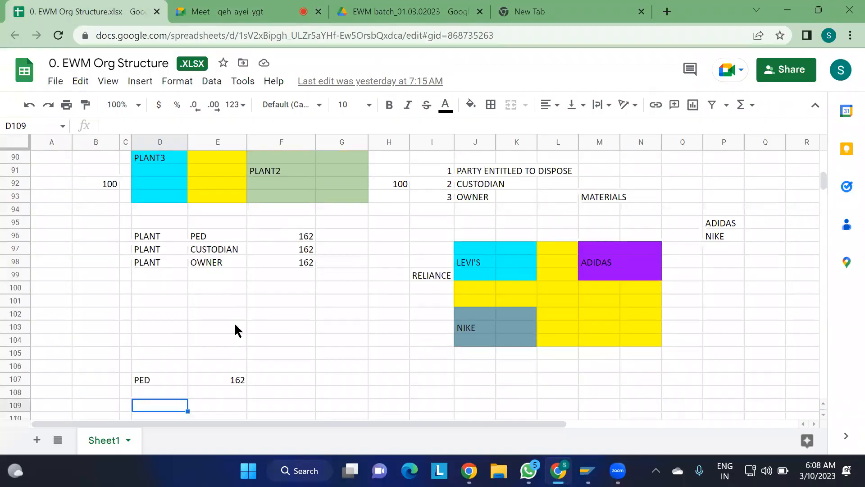
pyautogui.scroll(-1, 237, 331)
pyautogui.scroll(-1, 238, 332)
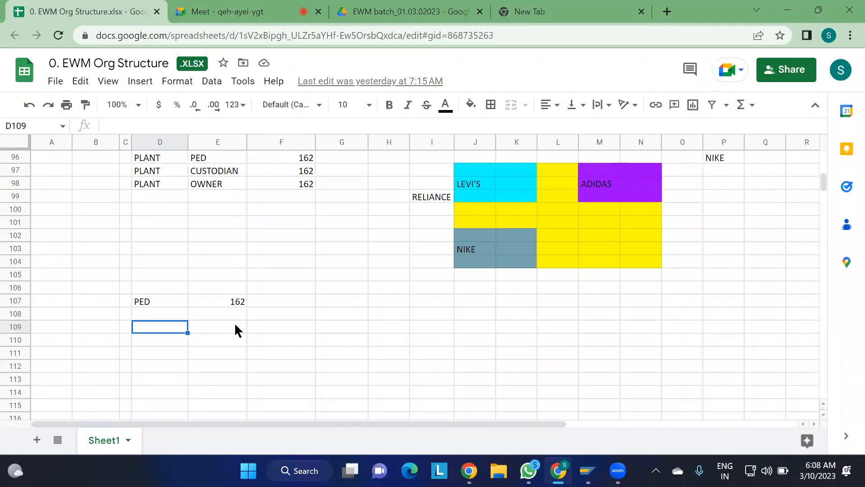
pyautogui.scroll(-2, 238, 331)
pyautogui.scroll(-2, 288, 341)
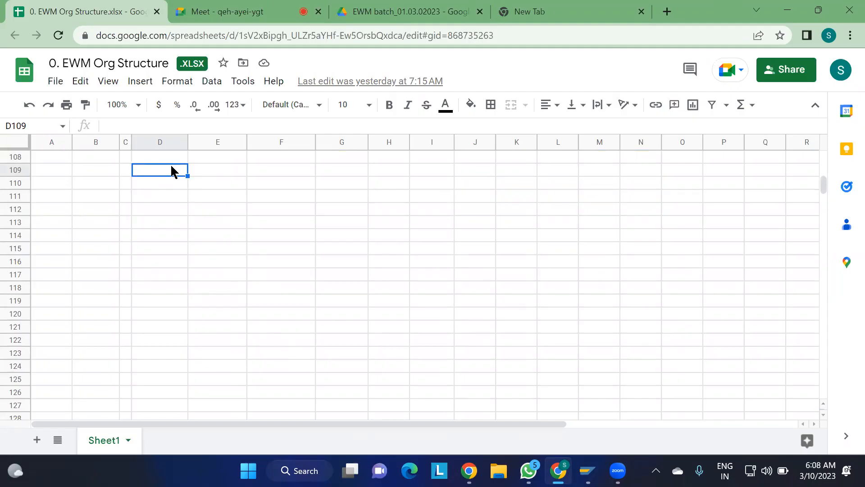
pyautogui.press('capslock')
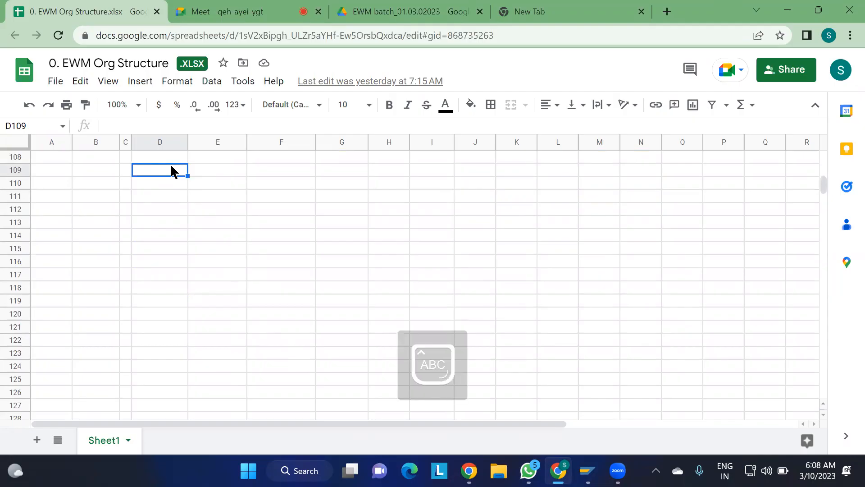
pyautogui.write('DECENTRALI')
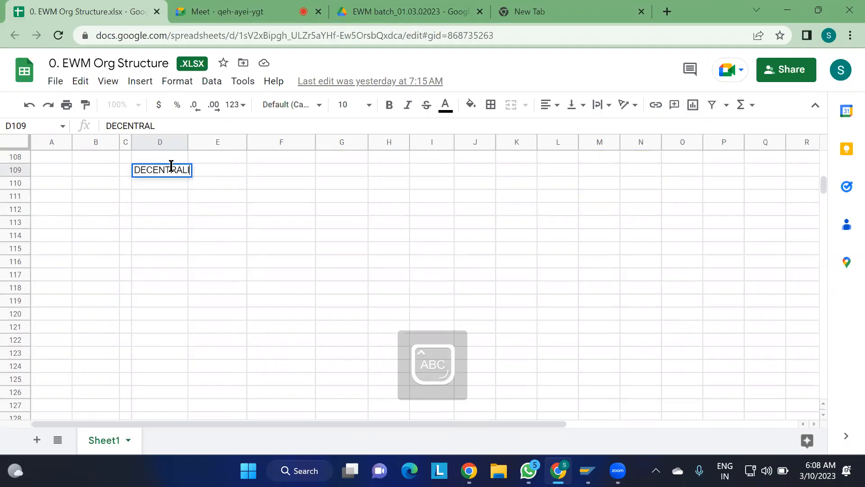
pyautogui.write('SED SYSTEM:')
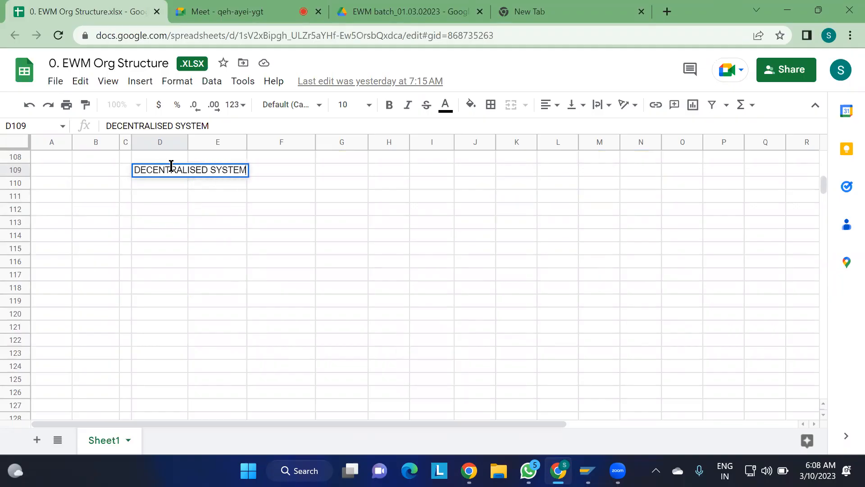
pyautogui.click(340, 252)
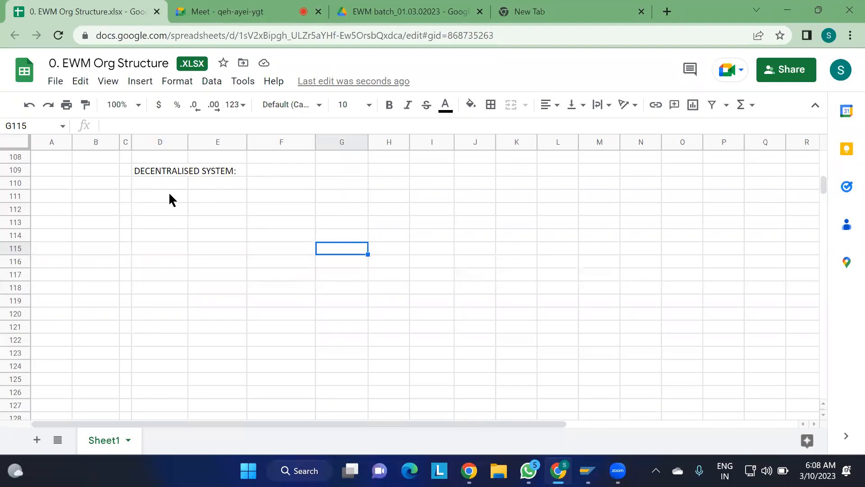
# Replace the heading in cell D109 with "EMBEDDED SYSTEM:"
pyautogui.scroll(4, 225, 203)
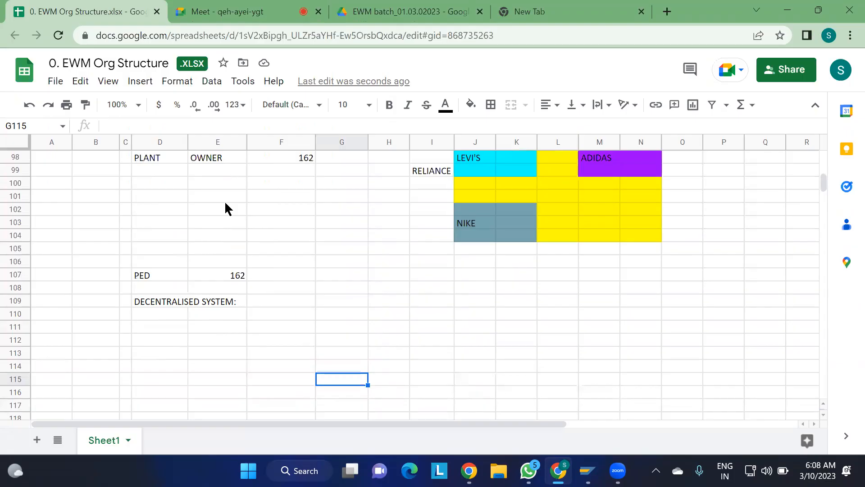
pyautogui.scroll(5, 162, 237)
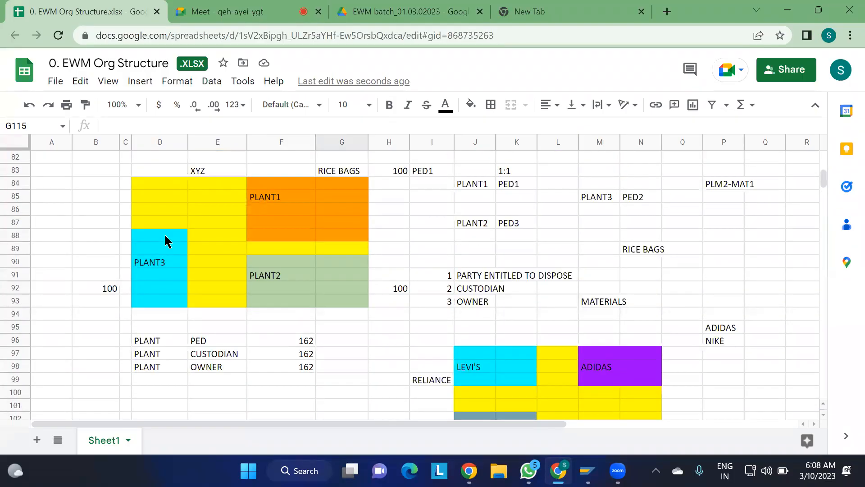
pyautogui.scroll(-4, 164, 241)
pyautogui.scroll(-1, 166, 241)
pyautogui.click(158, 289)
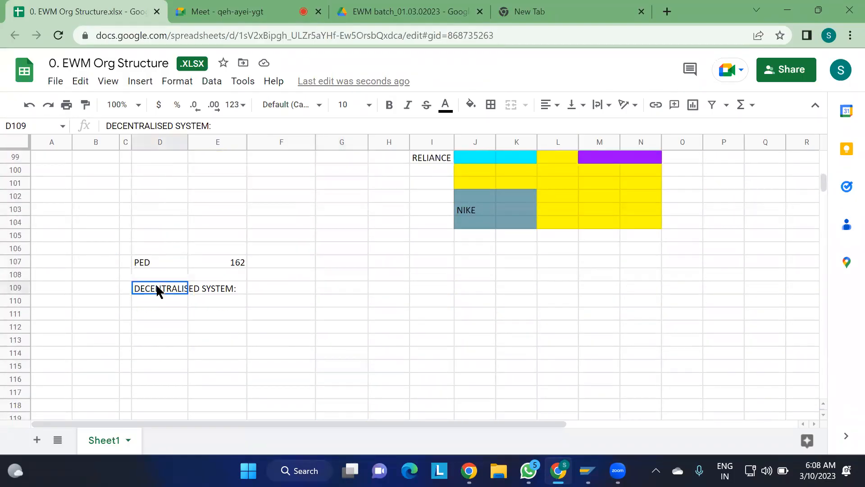
pyautogui.press('Delete')
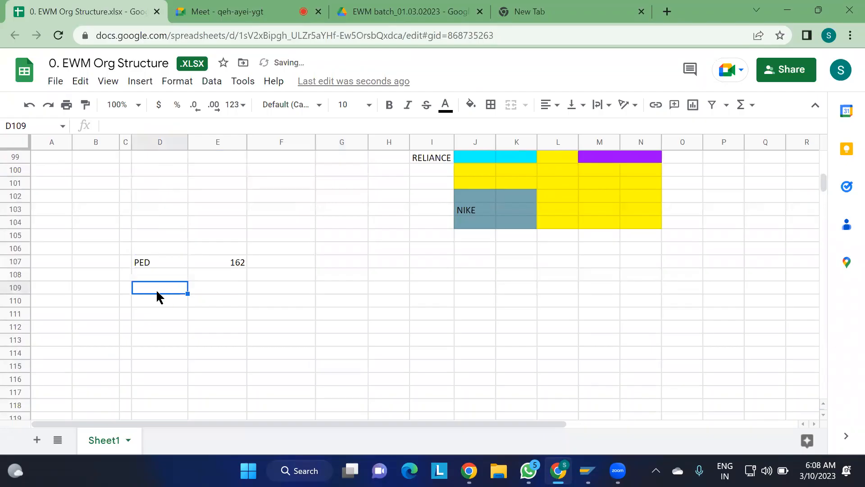
pyautogui.write('E')
pyautogui.press('BackSpace')
pyautogui.write('EMBEDD')
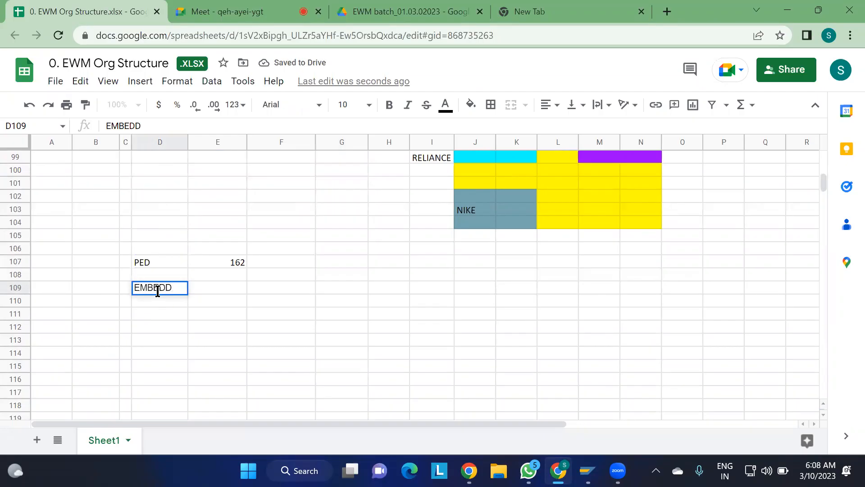
pyautogui.write('ED SYSTEM:')
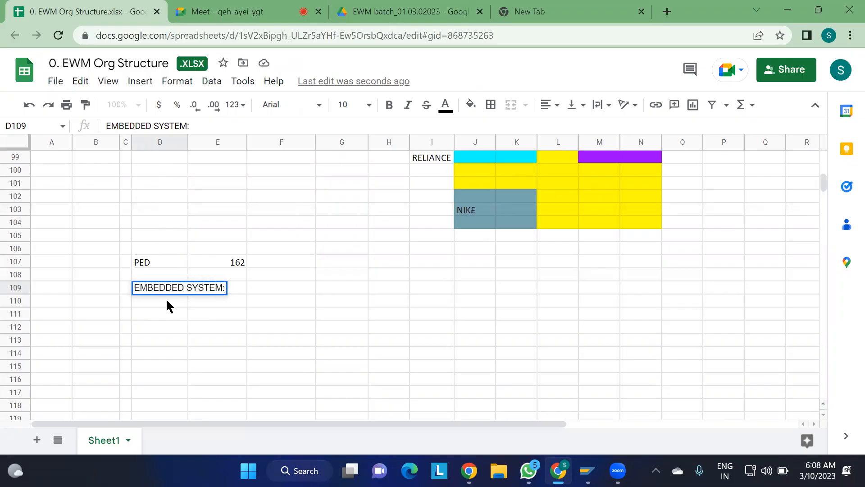
pyautogui.press('Return')
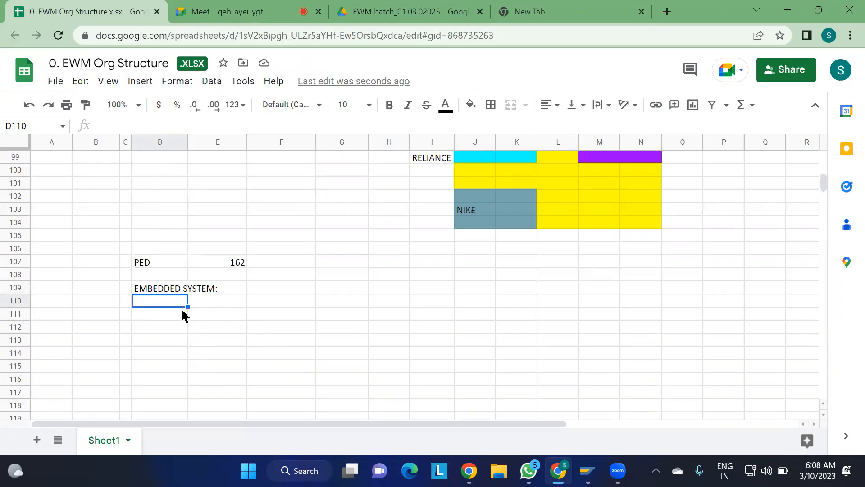
# List VENDORS in D110 and CUSTOMERS in D111 under the heading, and enter BP in F110
pyautogui.write('VENDORS')
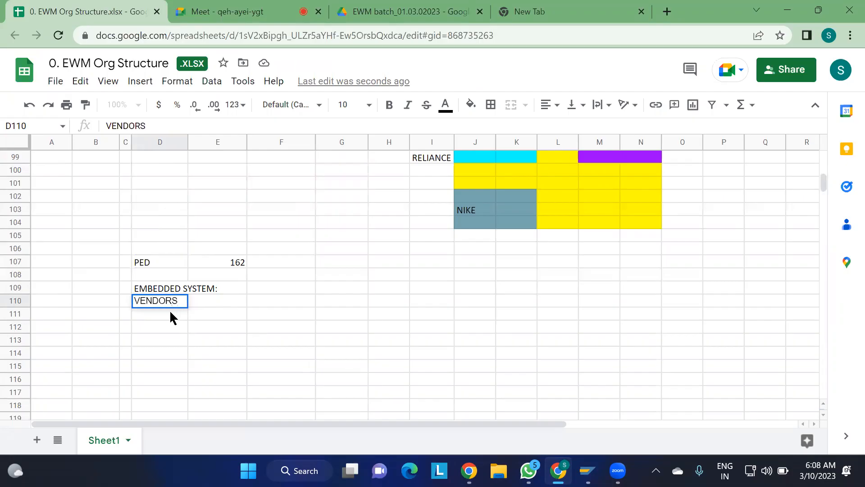
pyautogui.press('Return')
pyautogui.write('CUSTOMERS')
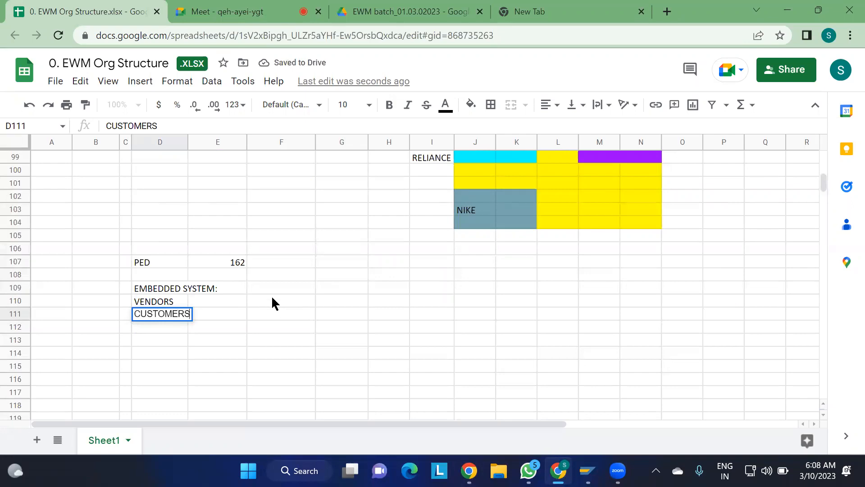
pyautogui.click(274, 303)
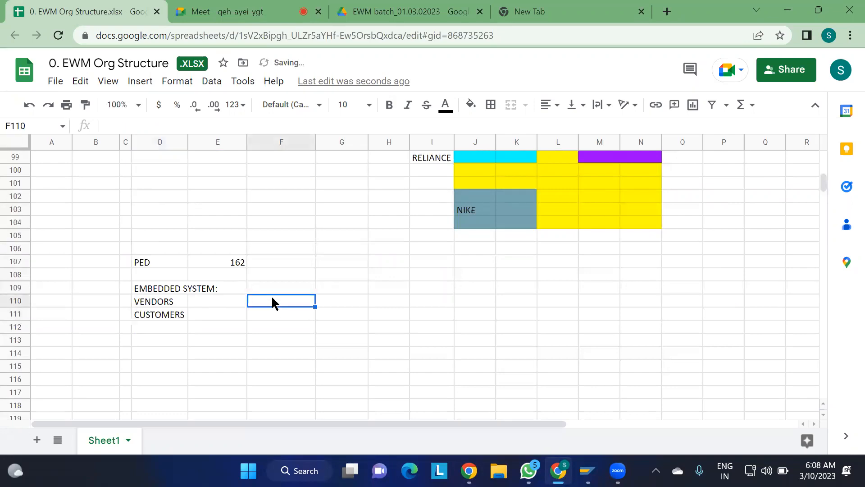
pyautogui.write('BP')
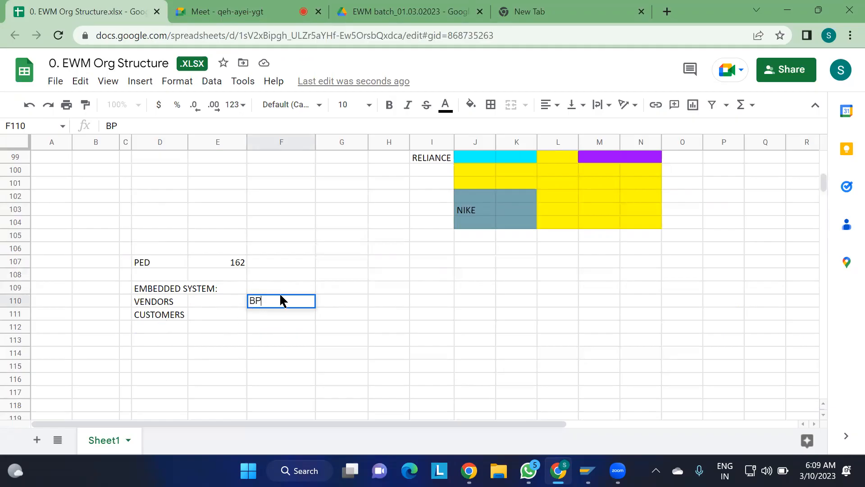
pyautogui.click(289, 329)
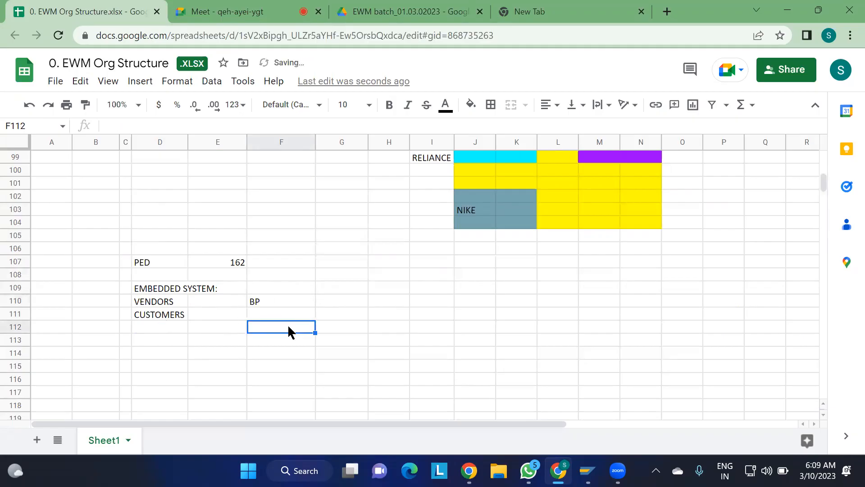
pyautogui.click(372, 301)
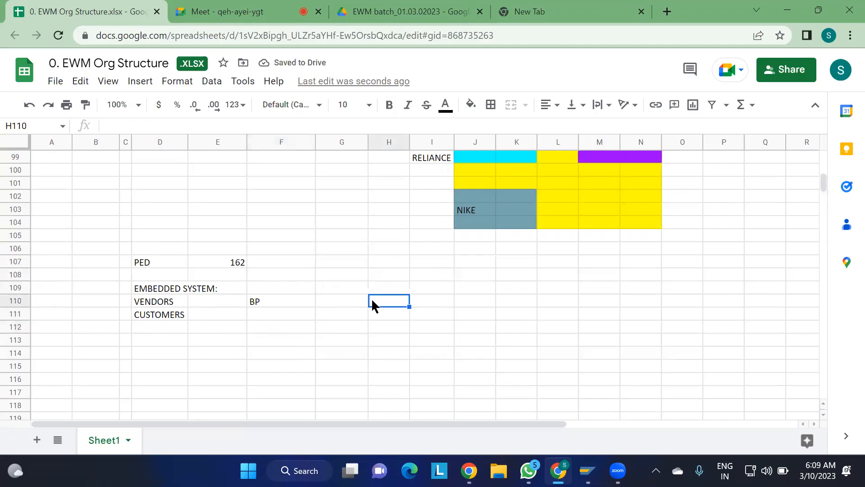
# Switch to SAP's Display IMG window and open the Maintain Business Partner transaction with the code /Nbp
pyautogui.moveTo(587, 471)
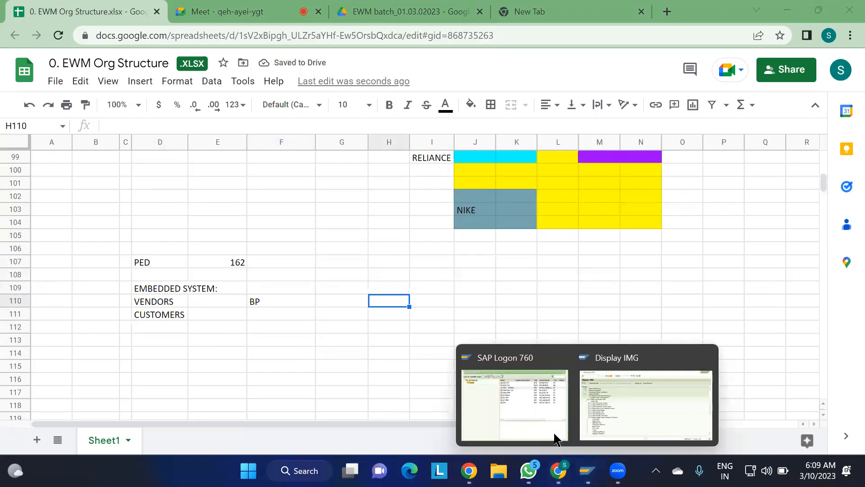
pyautogui.click(608, 388)
pyautogui.click(68, 34)
pyautogui.write('/Nbp')
pyautogui.press('Return')
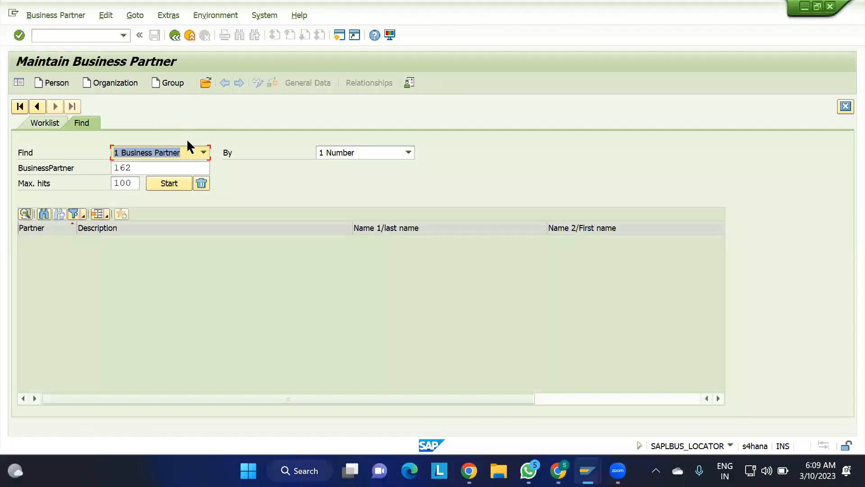
pyautogui.click(145, 168)
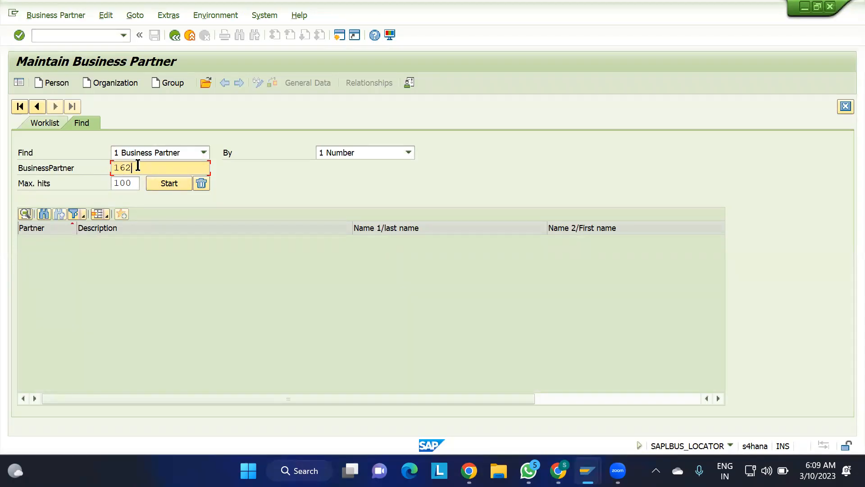
# Start creating a business partner of type Person with grouping 0001 Internal number assignment
pyautogui.click(55, 82)
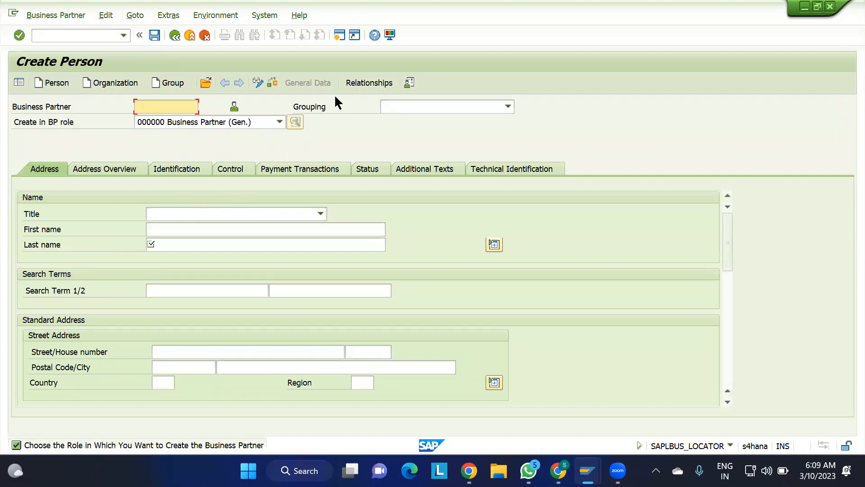
pyautogui.click(414, 104)
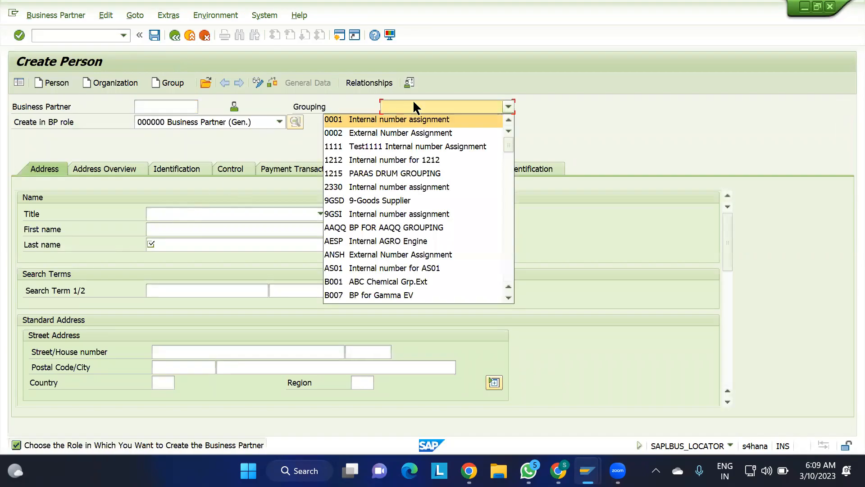
pyautogui.click(393, 119)
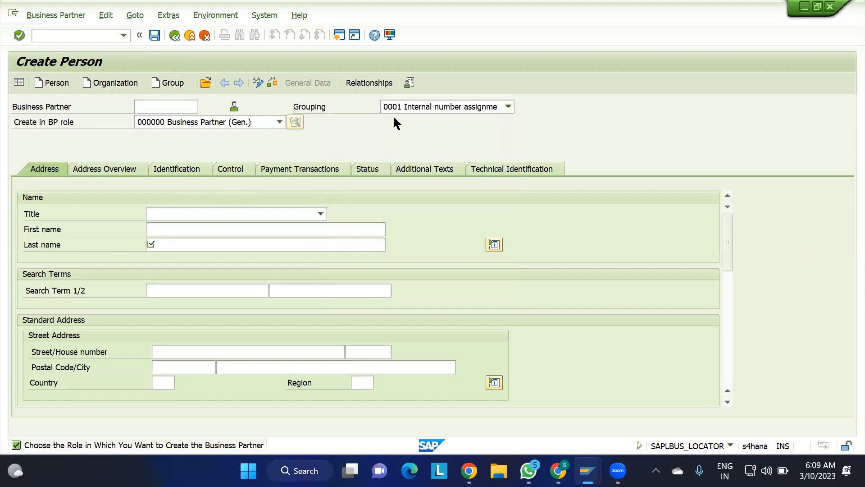
# Enter PLM2-VEND as the first name, the last name and the first search term of the new business partner
pyautogui.click(198, 228)
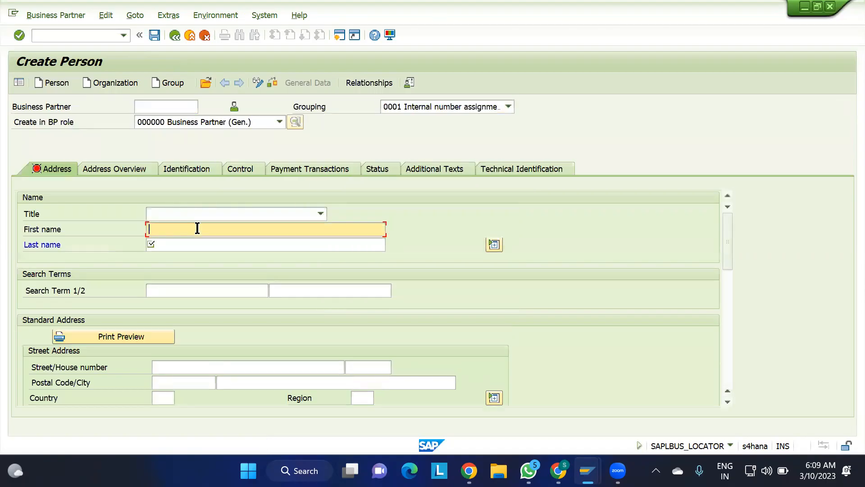
pyautogui.write('PLM2-VEND')
pyautogui.moveTo(205, 229); pyautogui.dragTo(120, 228)
pyautogui.click(164, 245)
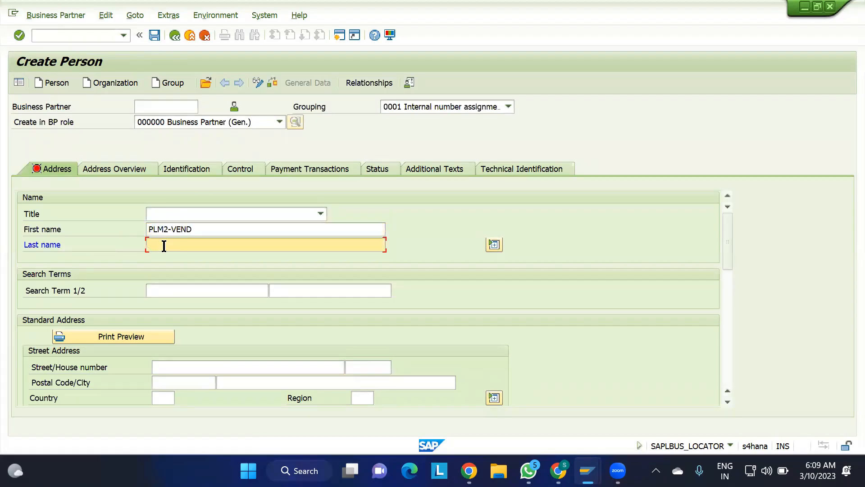
pyautogui.moveTo(203, 230); pyautogui.dragTo(109, 231)
pyautogui.hotkey('ctrl', 'c')
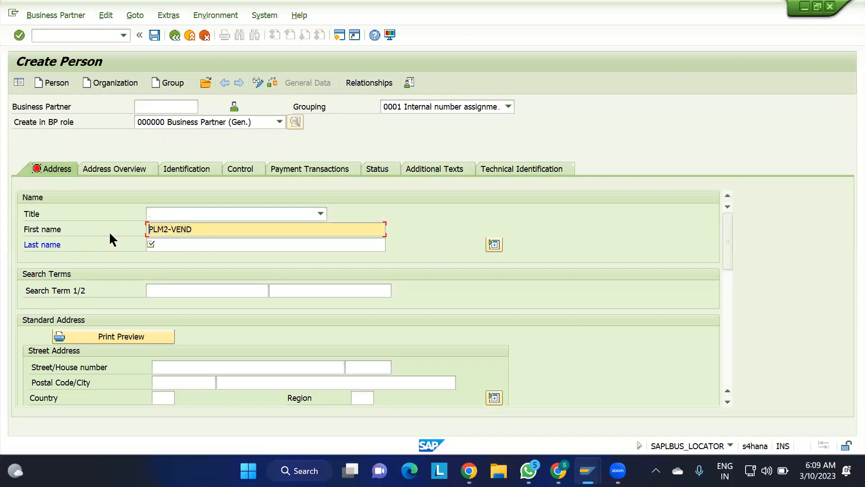
pyautogui.click(163, 239)
pyautogui.hotkey('ctrl', 'v')
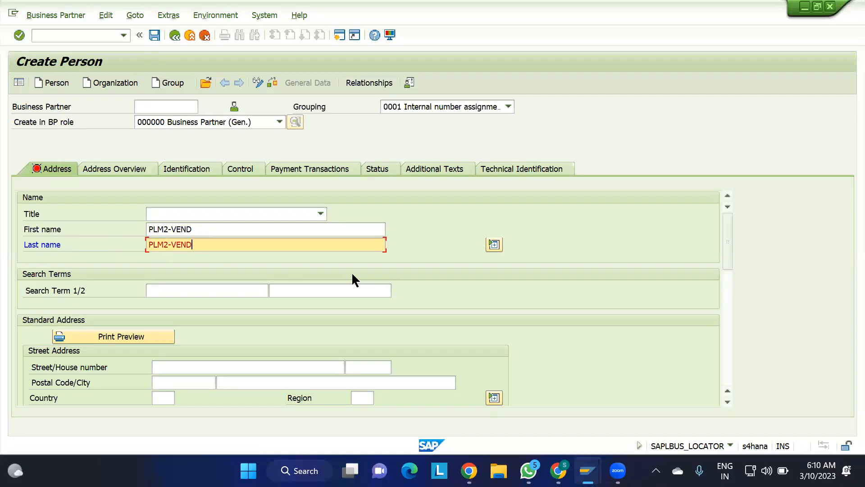
pyautogui.click(193, 292)
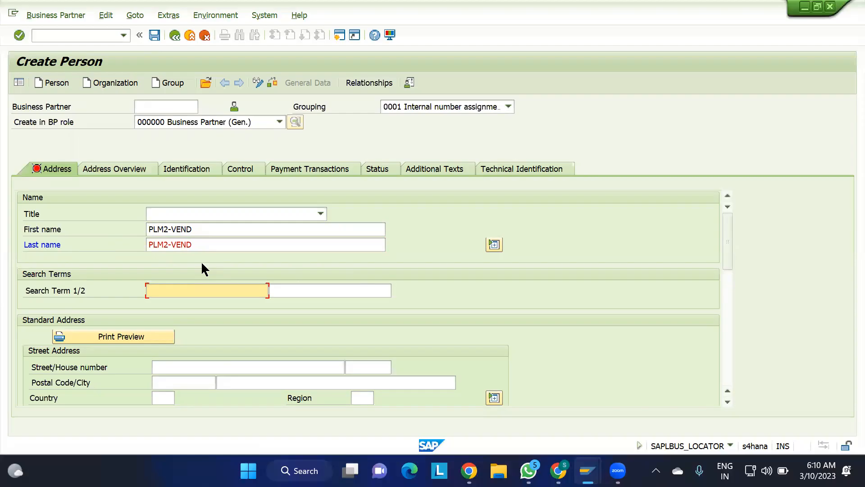
pyautogui.hotkey('ctrl', 'v')
# Fill in the postal code in the street address, with city BANGALORE and country IN
pyautogui.click(171, 378)
pyautogui.write('560001')
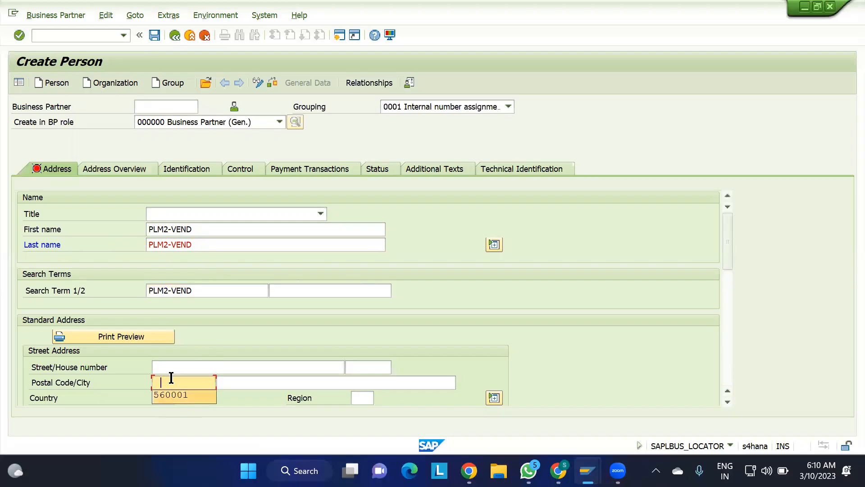
pyautogui.press('Tab')
pyautogui.write('BANGALORE')
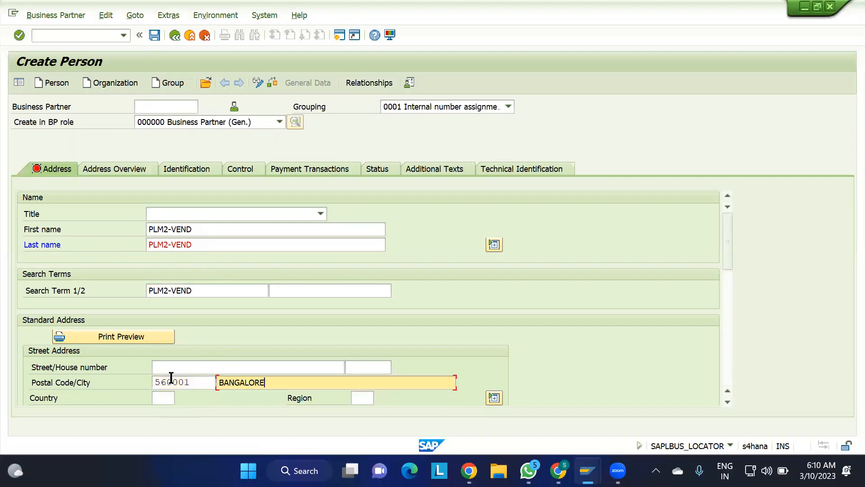
pyautogui.press('Tab')
pyautogui.write('IN')
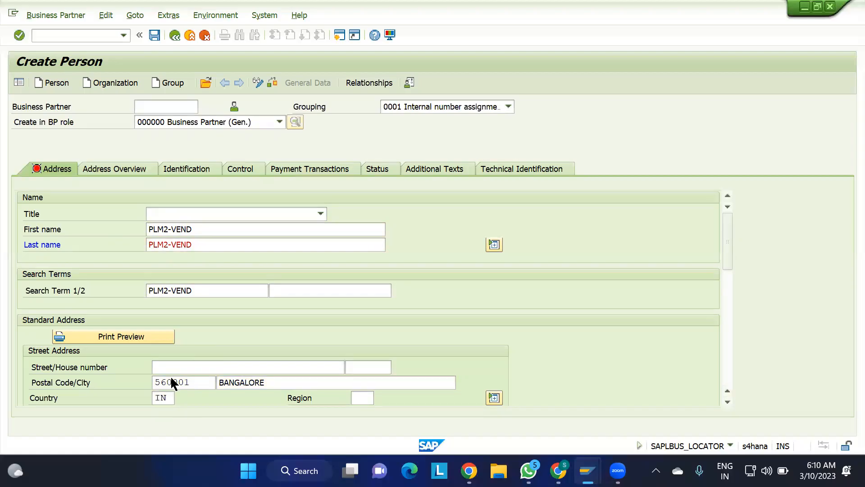
pyautogui.press('Return')
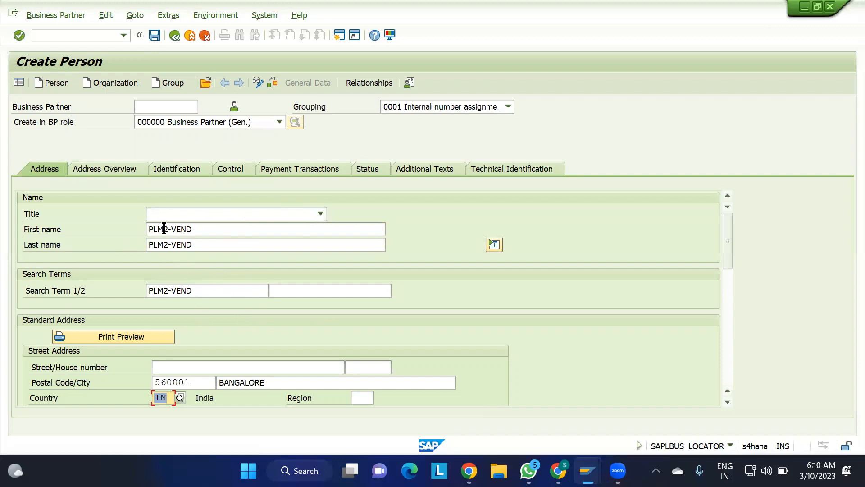
# Save the new business partner and switch its record from display to change mode
pyautogui.scroll(-3, 216, 305)
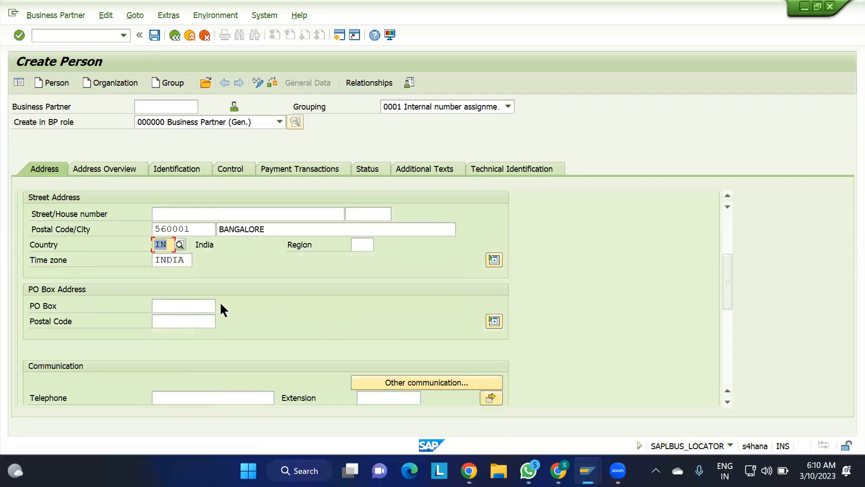
pyautogui.scroll(3, 221, 305)
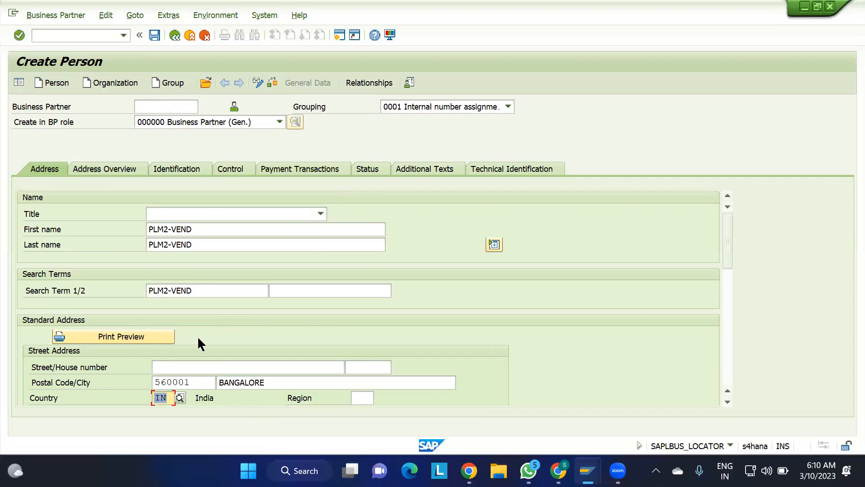
pyautogui.scroll(-3, 218, 310)
pyautogui.scroll(3, 215, 301)
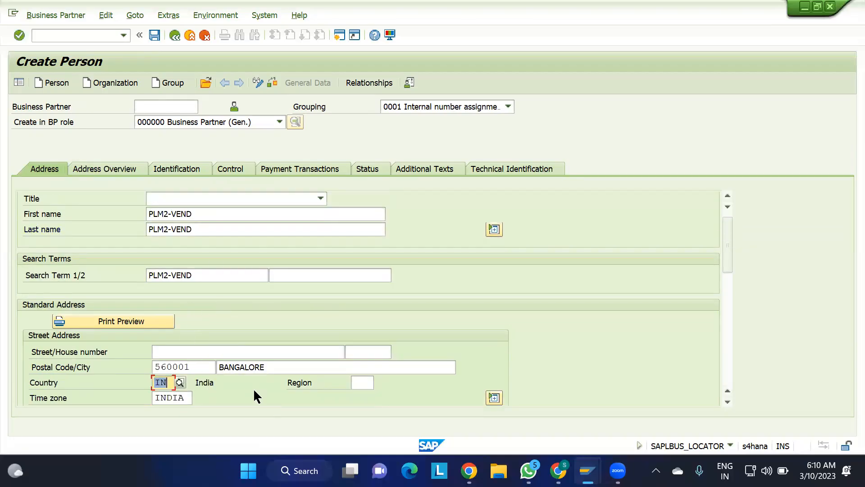
pyautogui.scroll(-7, 253, 388)
pyautogui.scroll(-2, 253, 388)
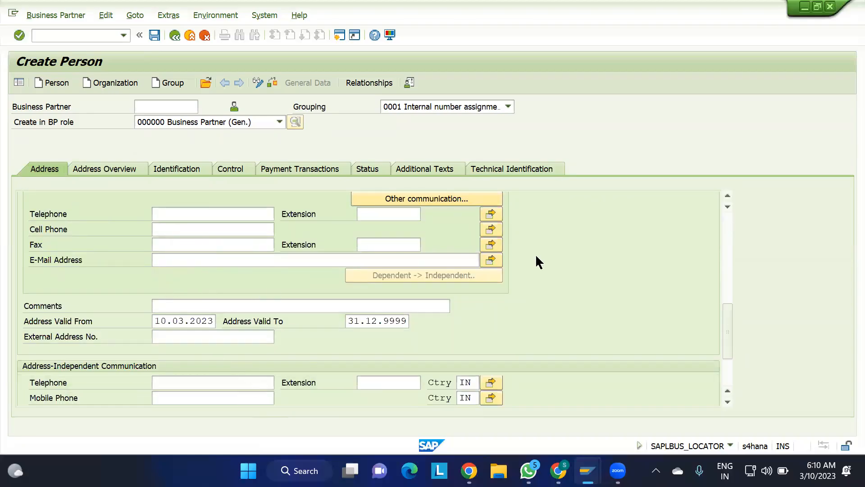
pyautogui.scroll(9, 536, 257)
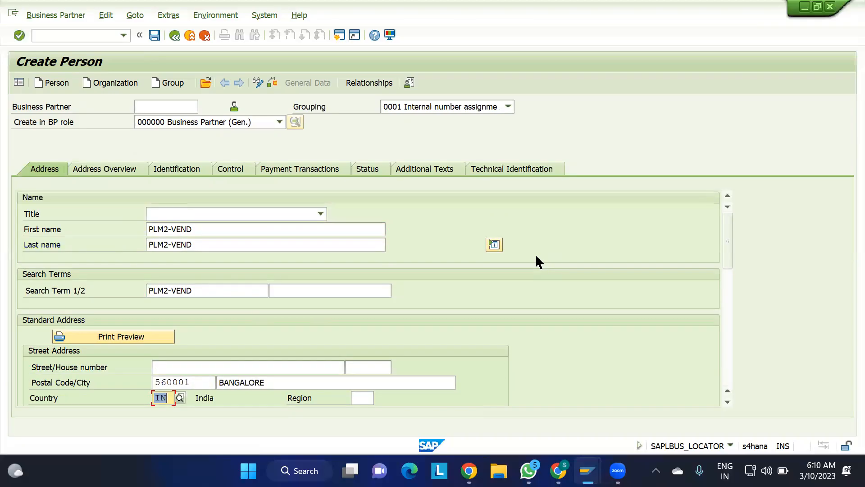
pyautogui.click(158, 40)
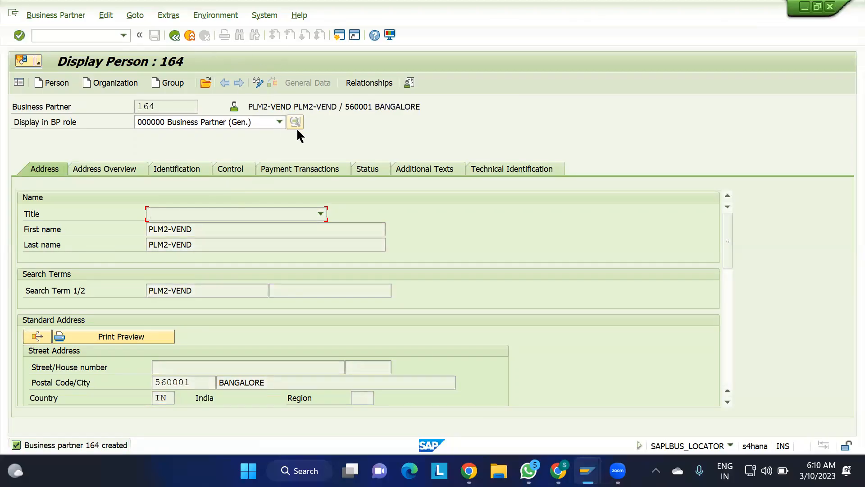
pyautogui.click(258, 82)
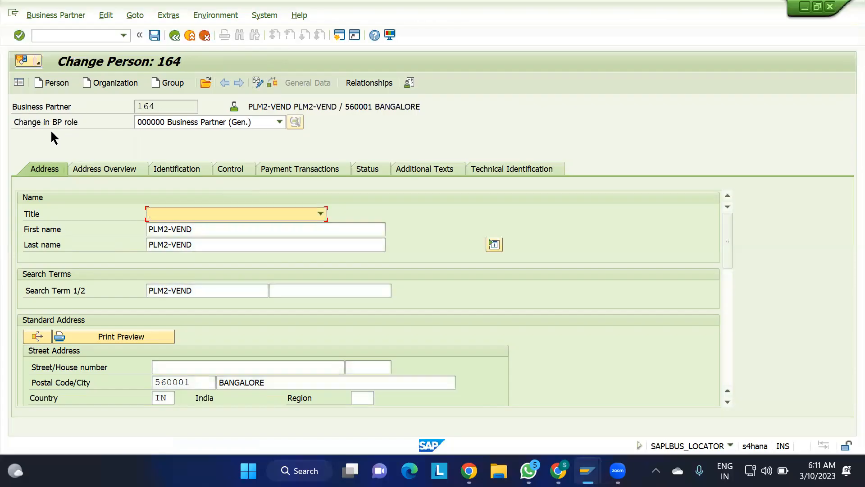
pyautogui.moveTo(52, 122); pyautogui.dragTo(81, 122)
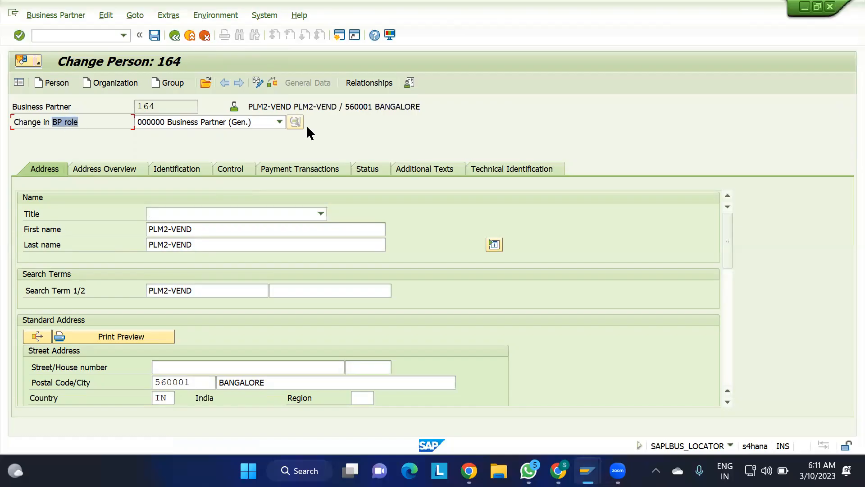
# Switch to the Google Meet call in Chrome and admit the waiting participant
pyautogui.click(558, 470)
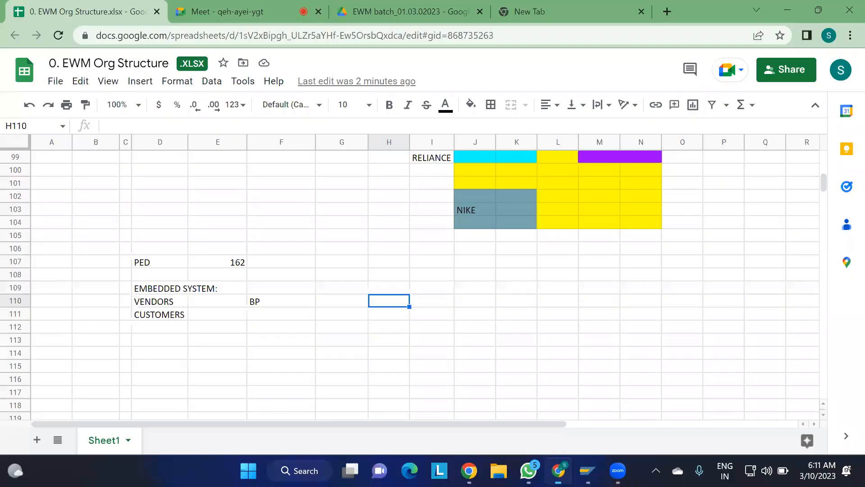
pyautogui.click(251, 19)
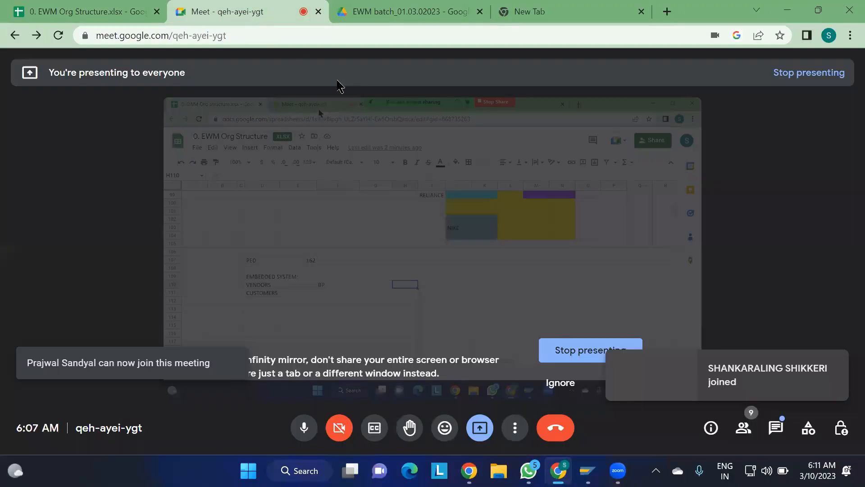
pyautogui.click(581, 191)
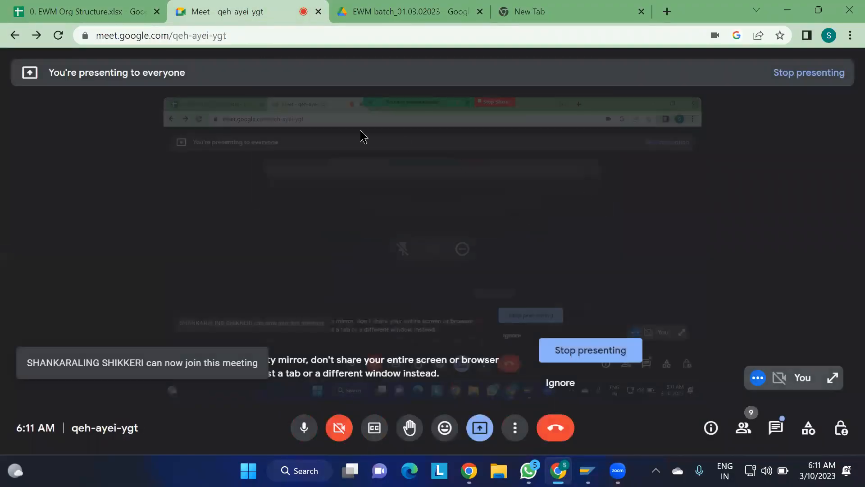
# In the EWM Org Structure sheet, enter the heading DIFFERENTIATING THROUGH in H109 and BP ROLES in H110
pyautogui.click(112, 14)
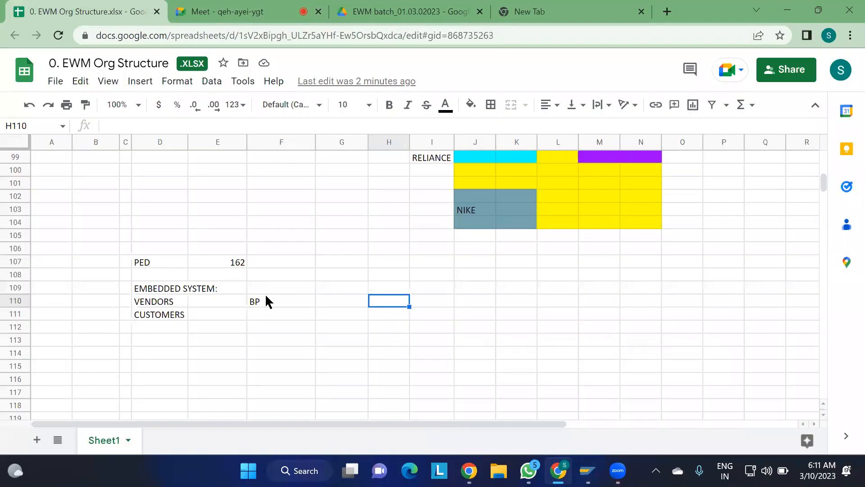
pyautogui.click(381, 289)
pyautogui.write('DIFFER')
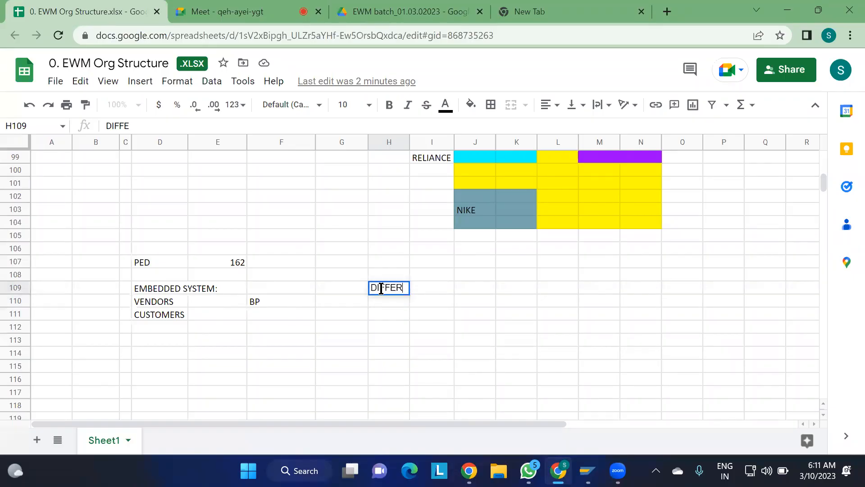
pyautogui.write('ENTIA')
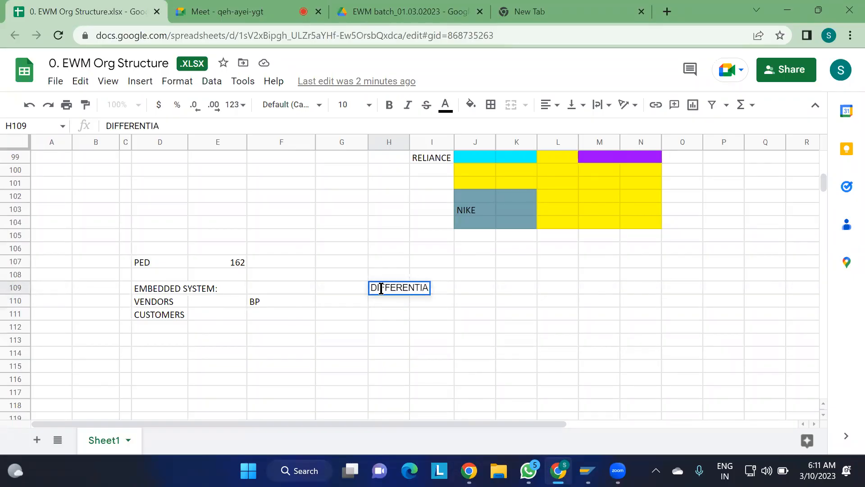
pyautogui.write('TING THROUGH')
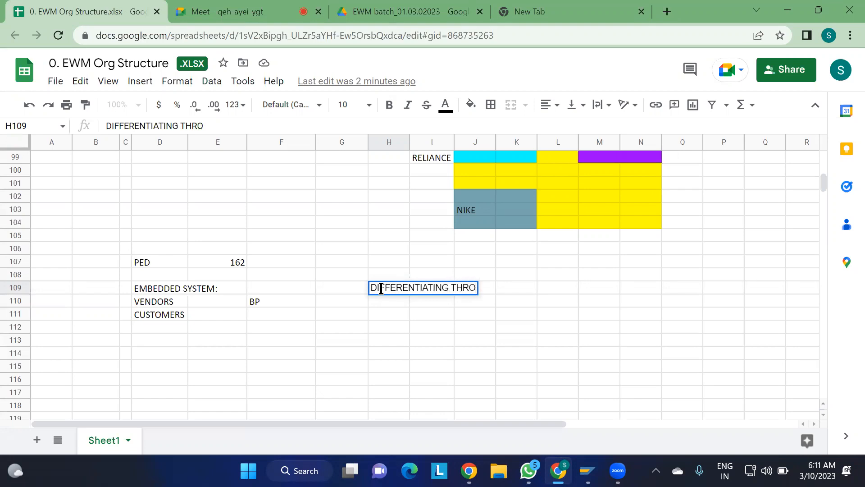
pyautogui.click(388, 303)
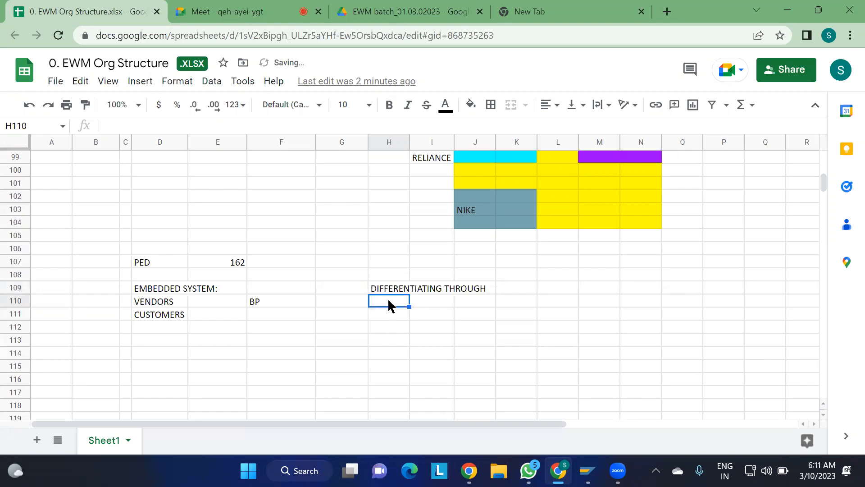
pyautogui.write('ho')
pyautogui.press('BackSpace')
pyautogui.press('BackSpace')
pyautogui.write('BP')
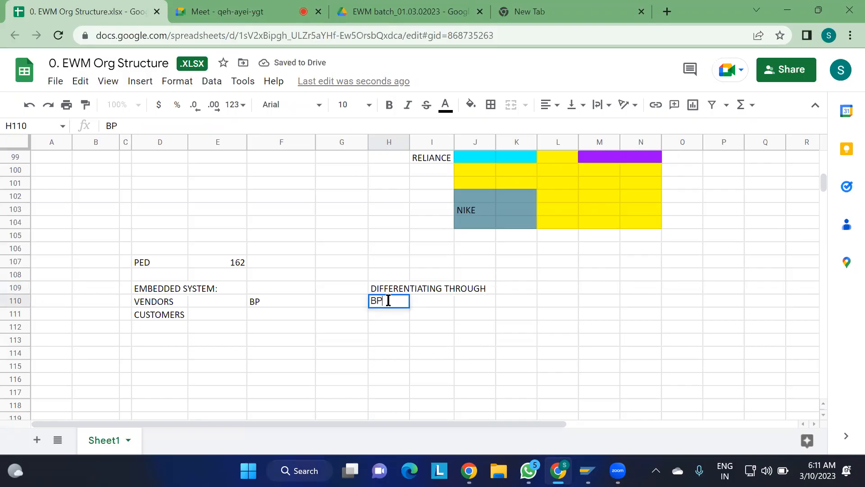
pyautogui.write(' ROLES')
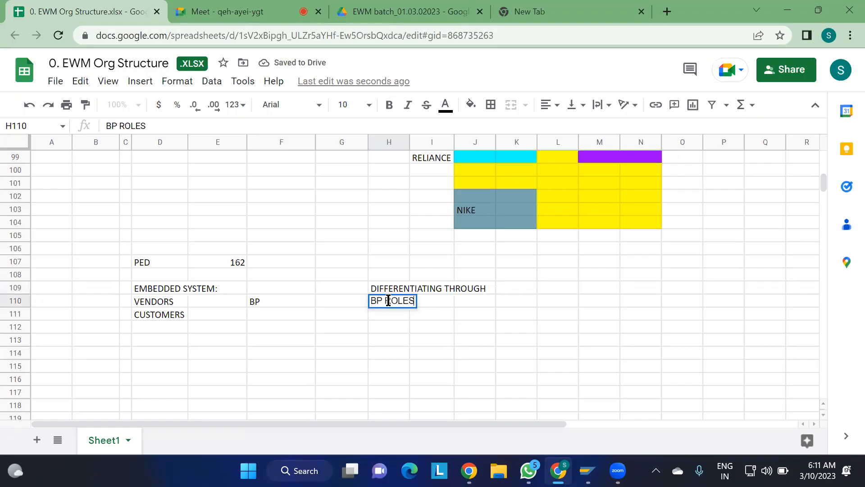
# Enter the vendor roles "FLVN00, FLVN01" in cell L110 of the VENDORS row
pyautogui.click(548, 301)
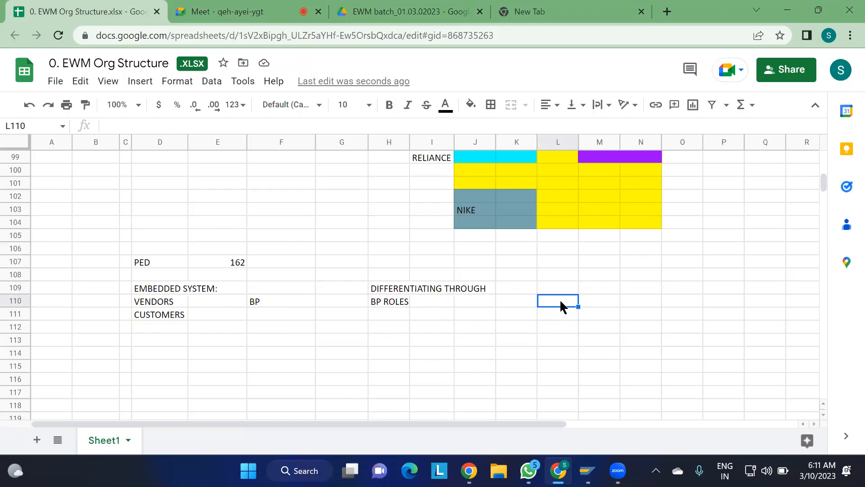
pyautogui.write('FL')
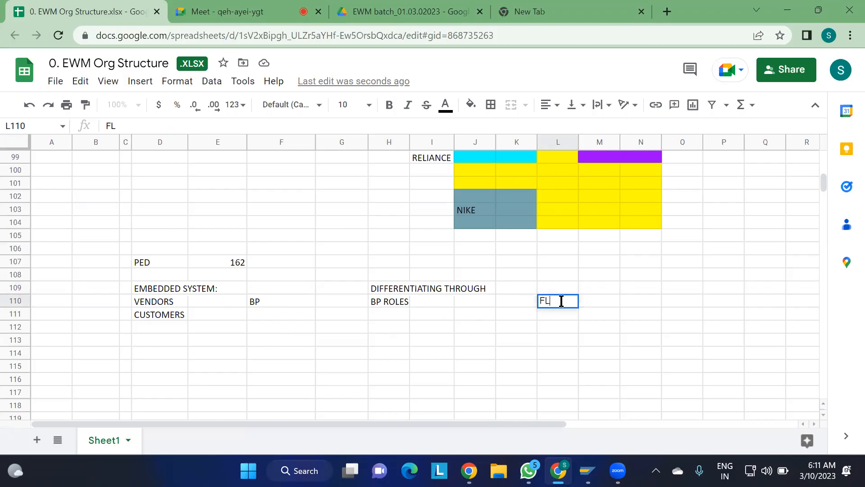
pyautogui.write('VN00')
pyautogui.write(', FLVN01')
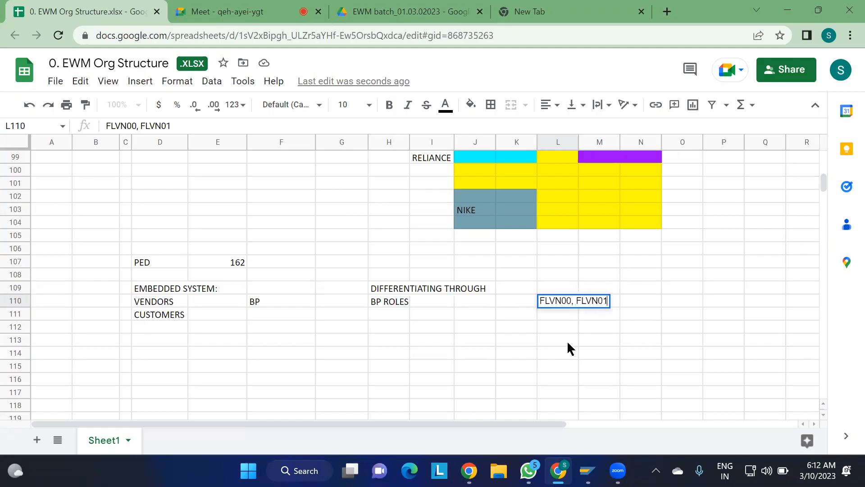
pyautogui.click(567, 340)
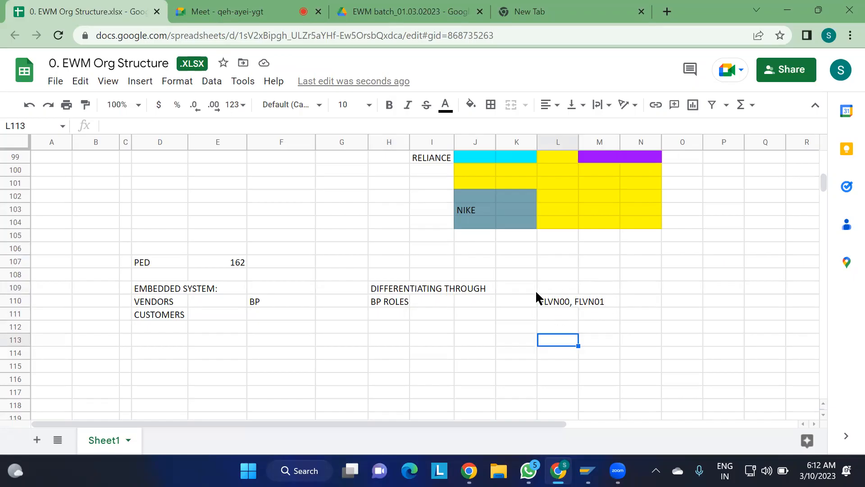
# Enter the customer roles "FLCU00, FLCU01" in cell L111 of the CUSTOMERS row
pyautogui.click(554, 313)
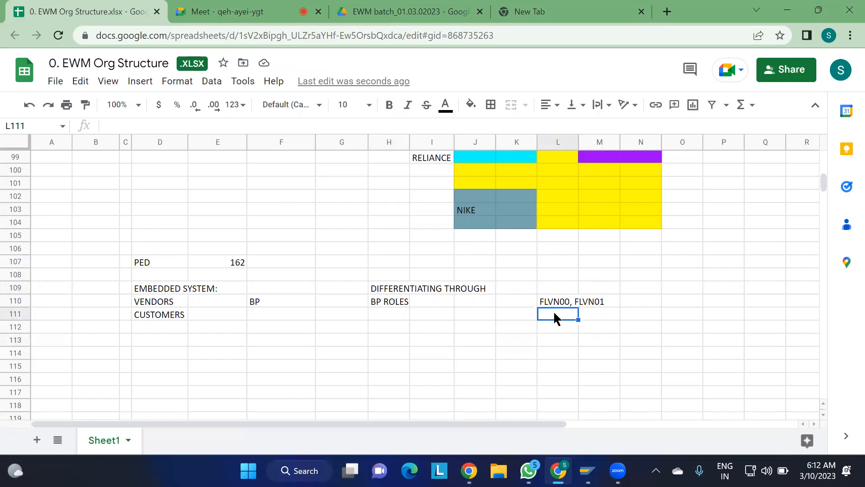
pyautogui.write('FL')
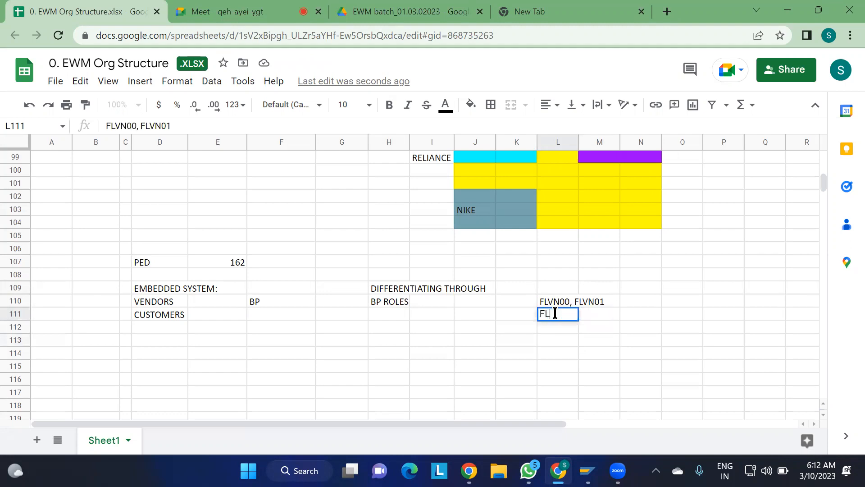
pyautogui.write('CU00')
pyautogui.write(', FLCU01')
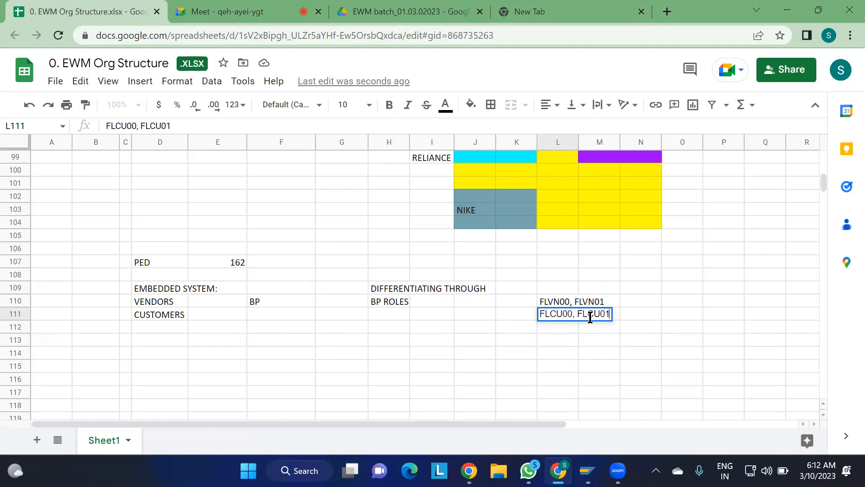
pyautogui.click(569, 380)
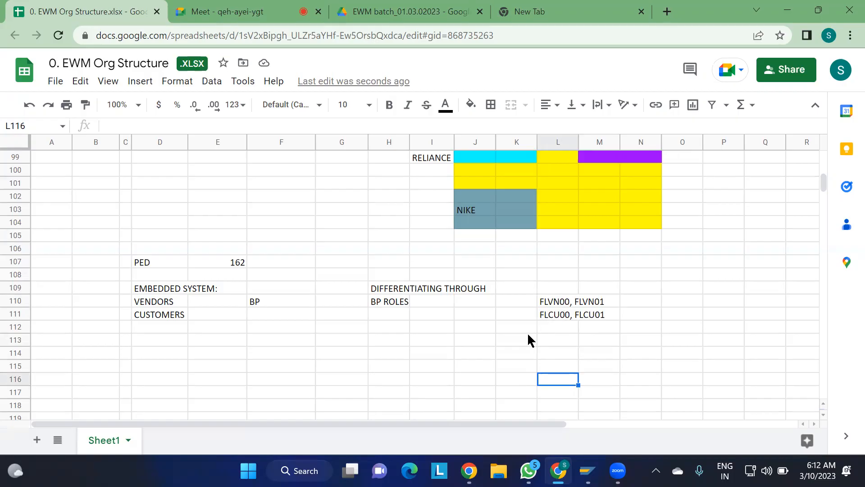
# Switch to SAP and assign the role FLVN00 Vendor(Finance) to the open PLM2-VEND business partner
pyautogui.hotkey('alt', 'Tab')
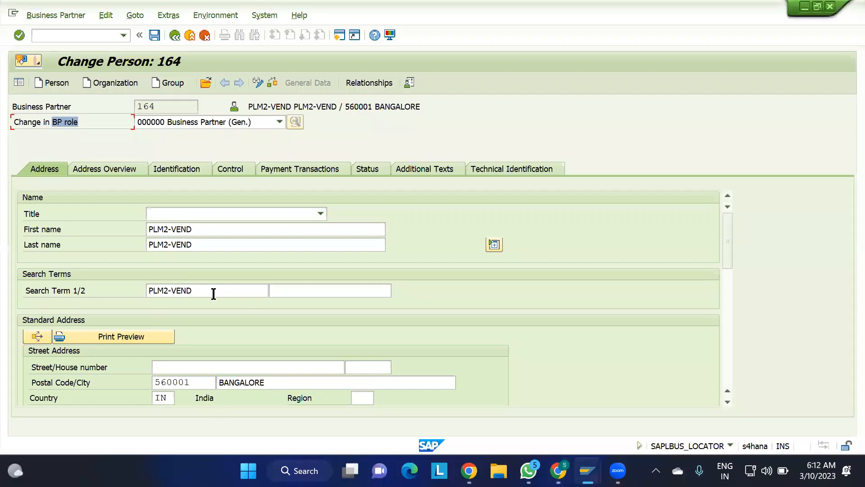
pyautogui.click(177, 123)
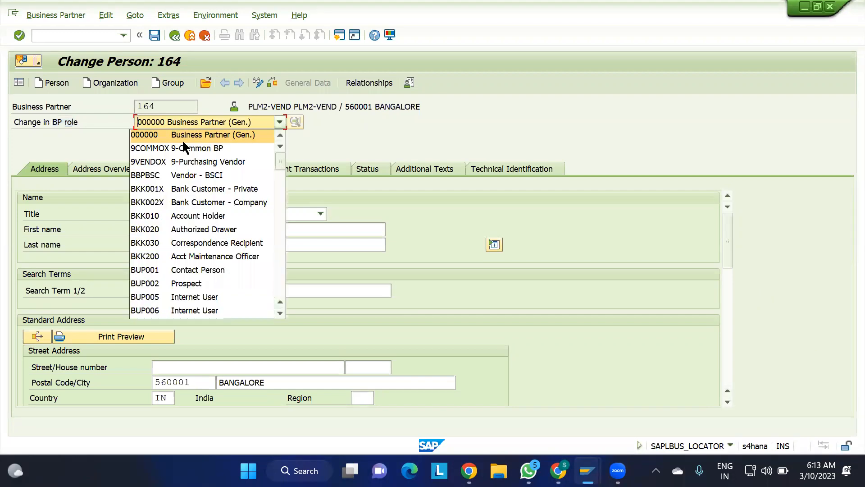
pyautogui.press('f')
pyautogui.press('f')
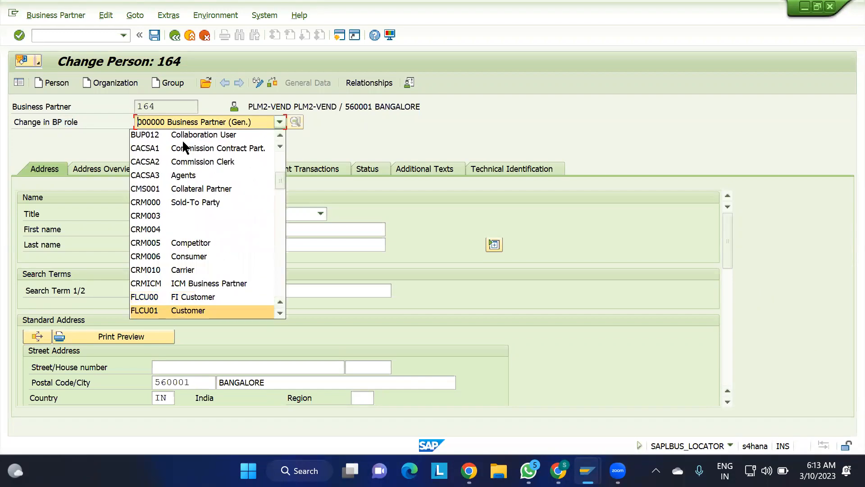
pyautogui.press('f')
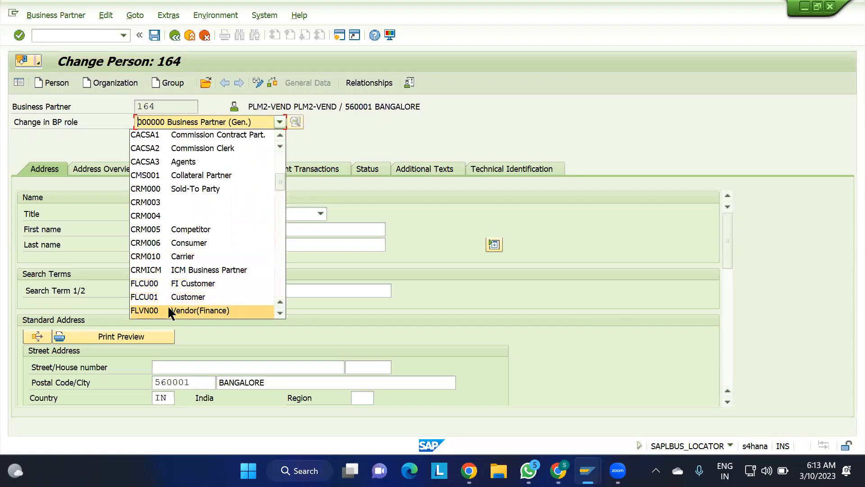
pyautogui.click(207, 311)
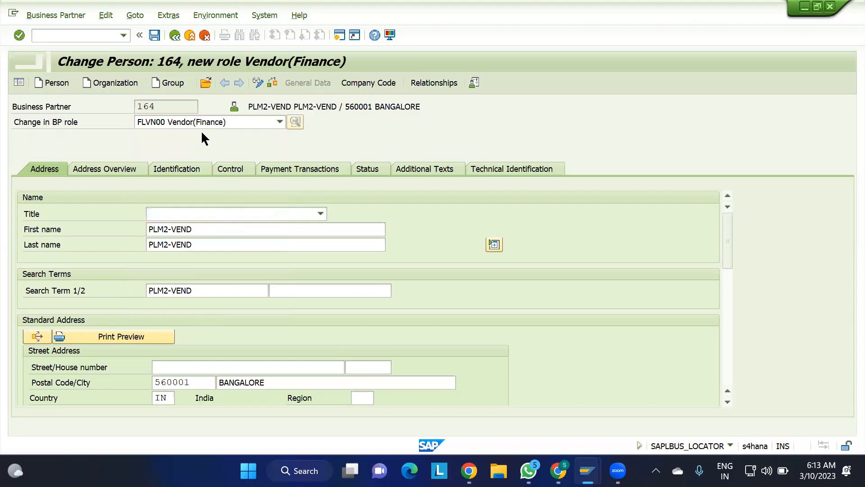
# Set the correspondence language of the business partner to EN in its address data
pyautogui.click(160, 258)
pyautogui.write('EN')
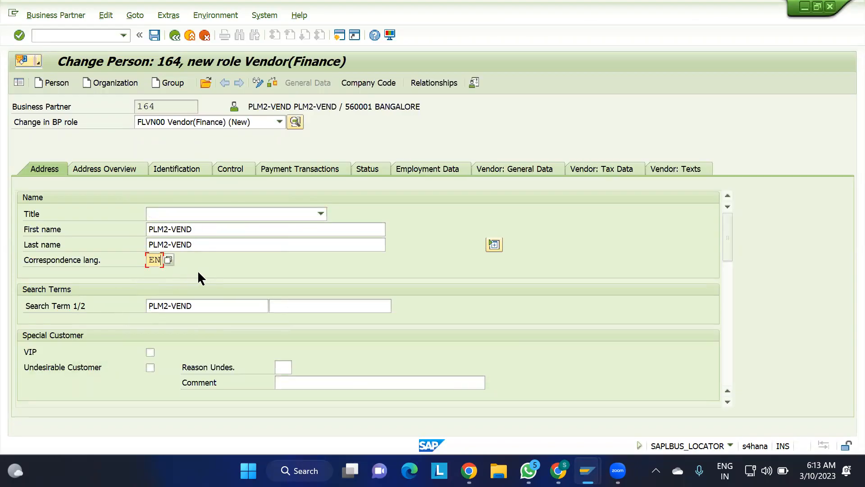
pyautogui.press('Return')
# Add company code CCM1 to the vendor and choose Accounts payable-domestic as its reconciliation account
pyautogui.click(367, 82)
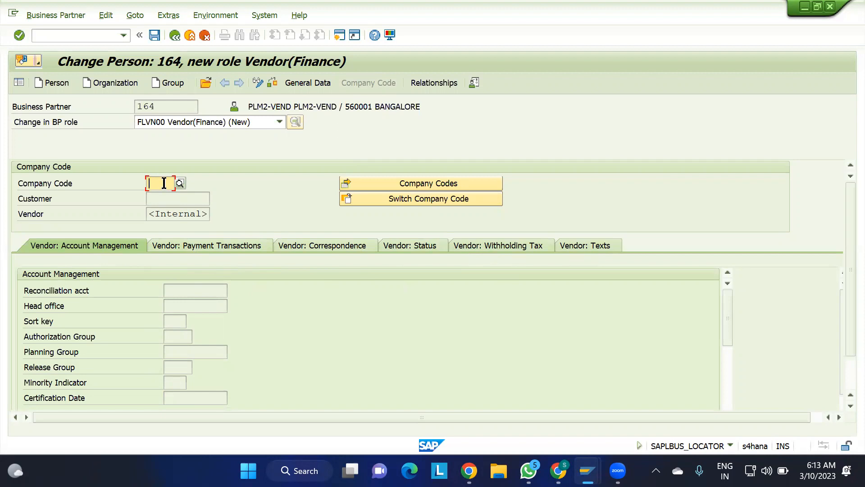
pyautogui.write('CCM1')
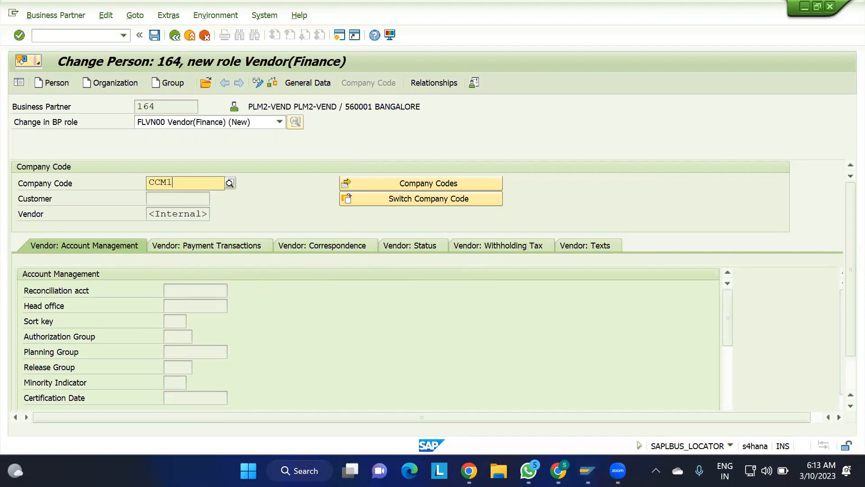
pyautogui.press('Return')
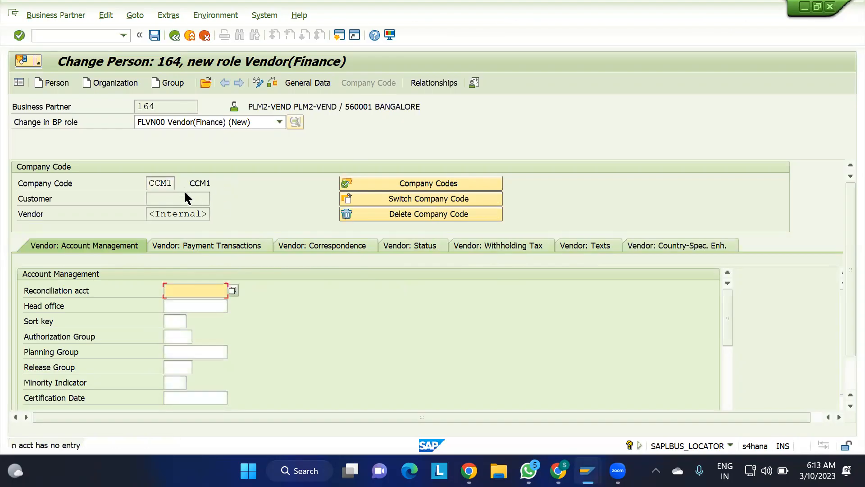
pyautogui.click(233, 288)
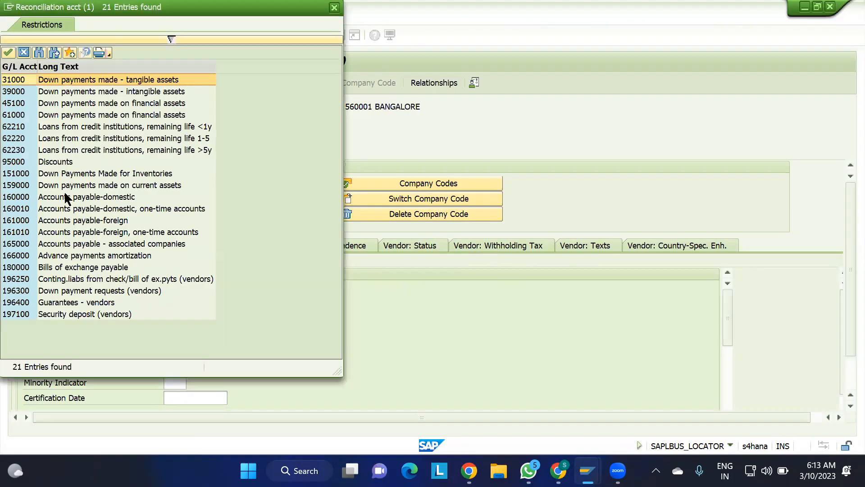
pyautogui.doubleClick(65, 196)
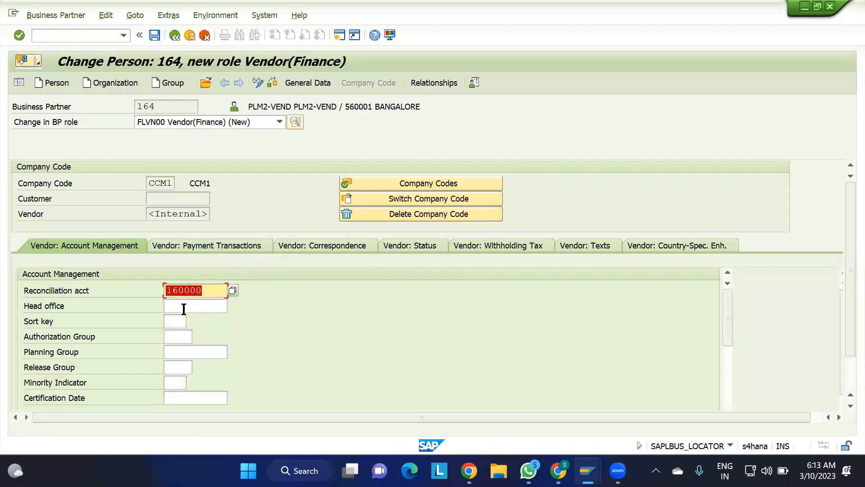
# Set the payment terms to 0001 in the vendor's company code payment transactions
pyautogui.click(196, 255)
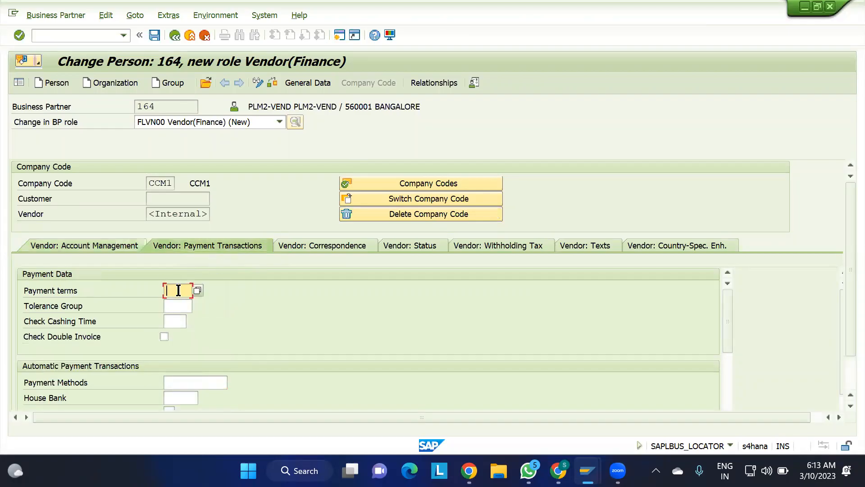
pyautogui.write('0001')
pyautogui.press('Return')
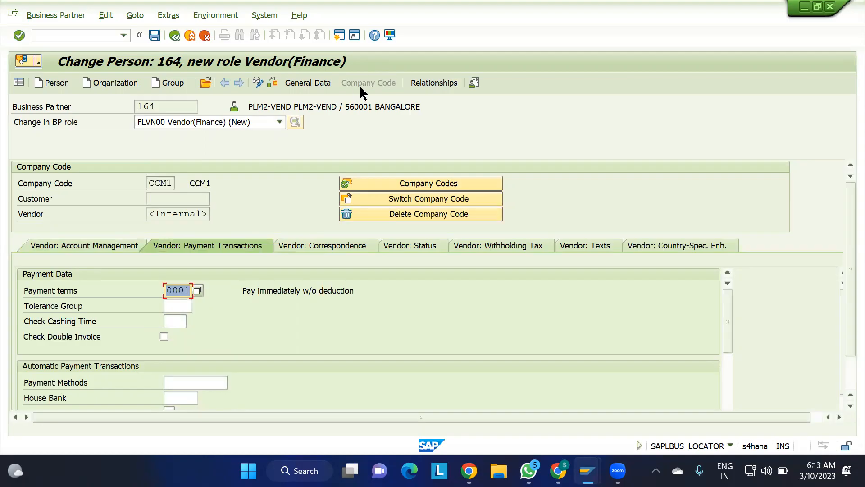
# Check the vendor number and business partner number in the vendor's general data and save the business partner
pyautogui.click(317, 84)
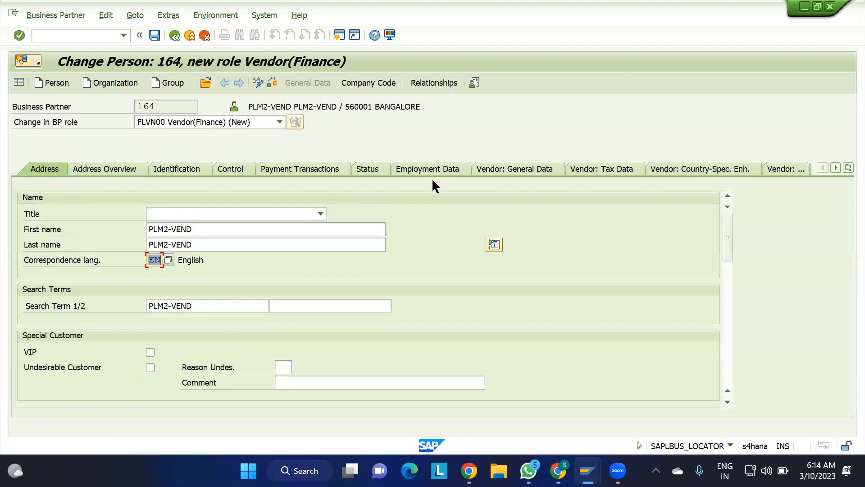
pyautogui.click(495, 174)
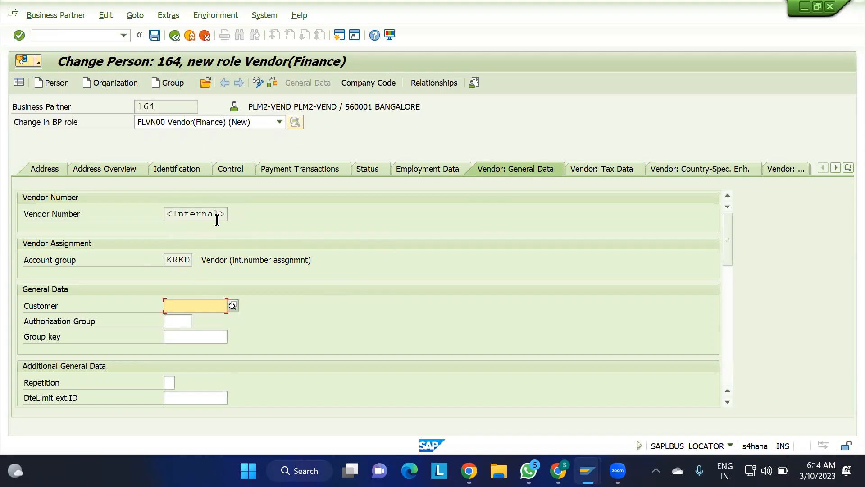
pyautogui.doubleClick(162, 106)
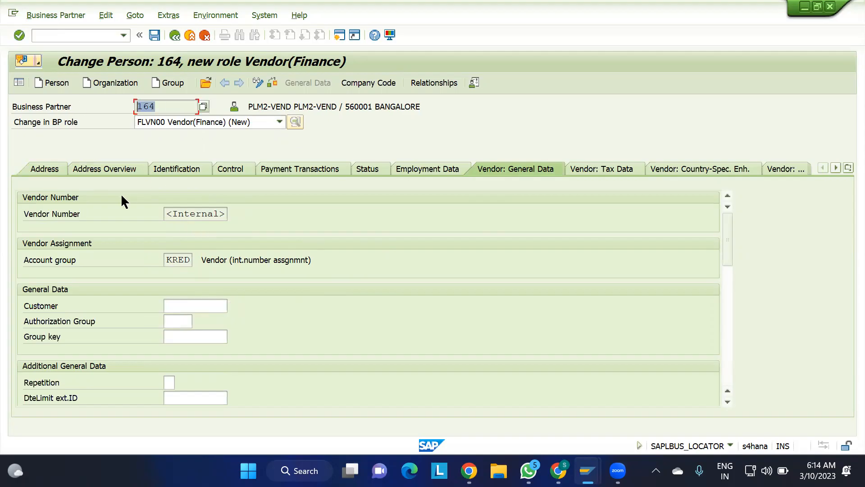
pyautogui.doubleClick(169, 213)
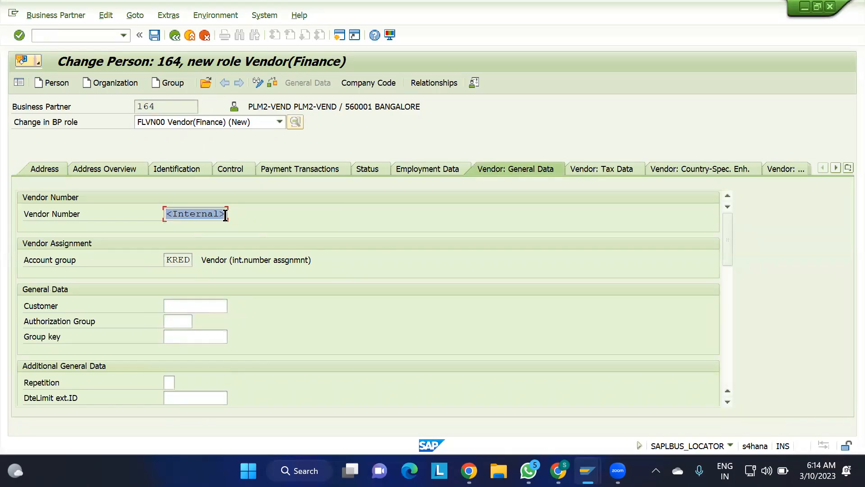
pyautogui.click(224, 215)
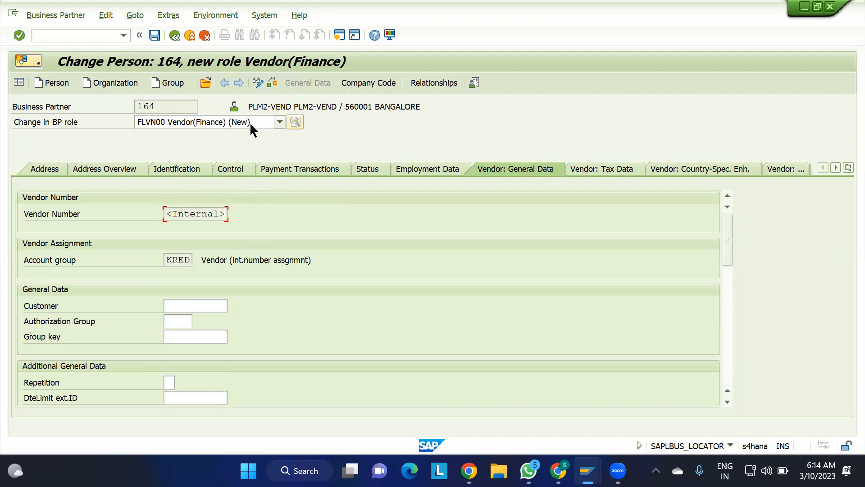
pyautogui.click(156, 37)
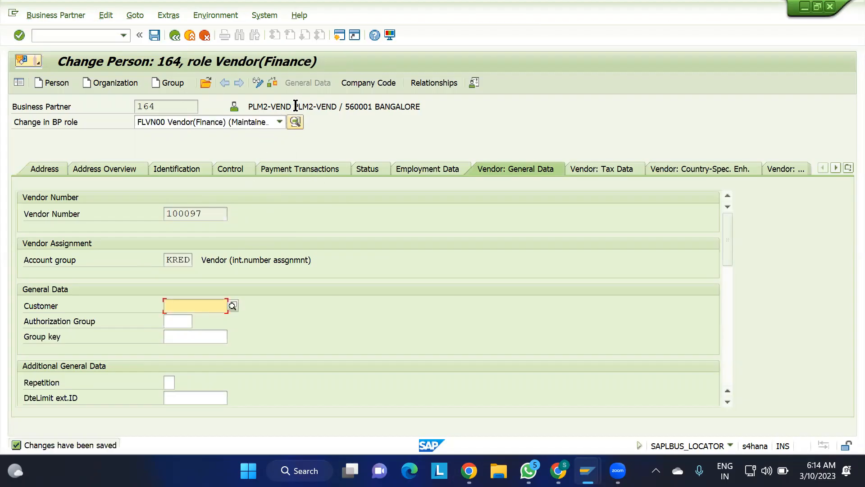
# Copy the generated vendor number into cell O110 of the EWM Org Structure sheet and enter the business partner number in Q110
pyautogui.click(214, 215)
pyautogui.moveTo(214, 214); pyautogui.dragTo(134, 206)
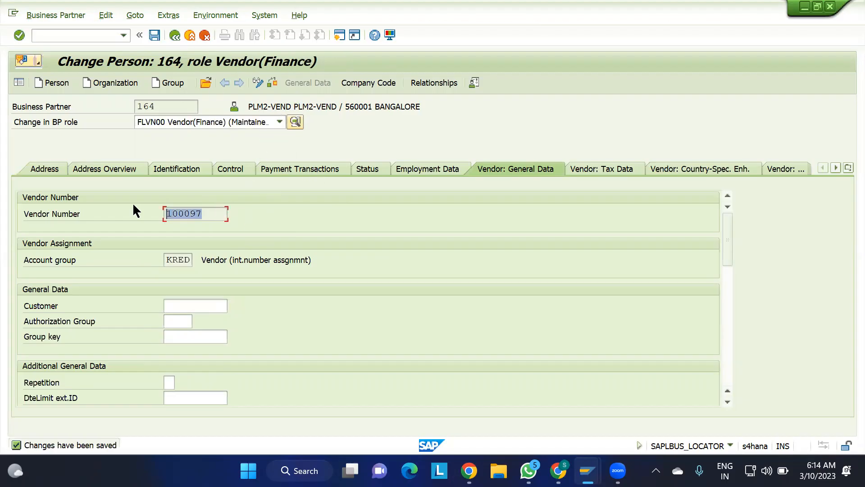
pyautogui.hotkey('ctrl', 'c')
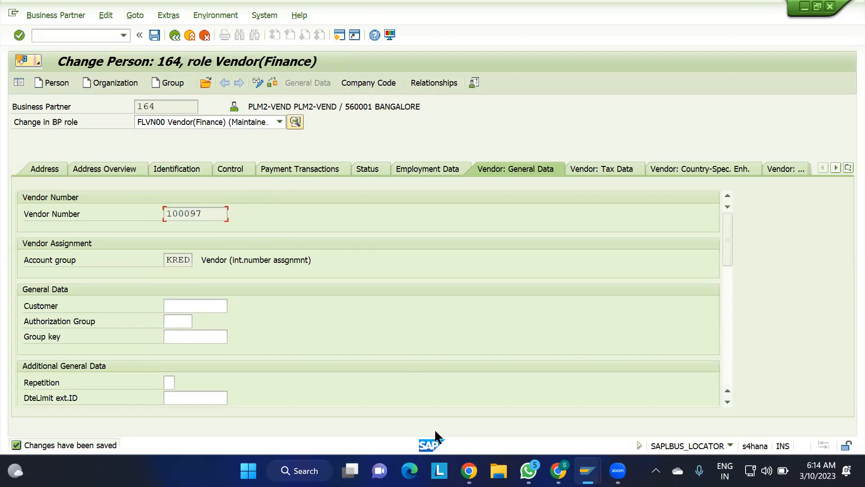
pyautogui.click(558, 471)
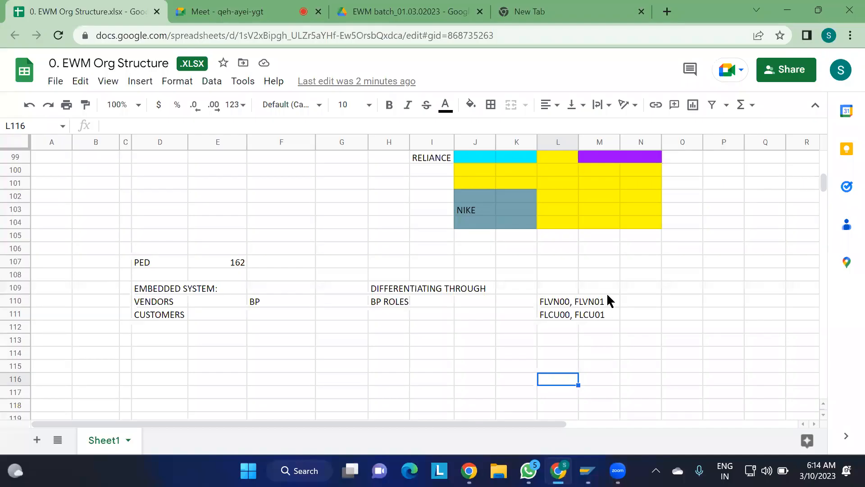
pyautogui.click(679, 301)
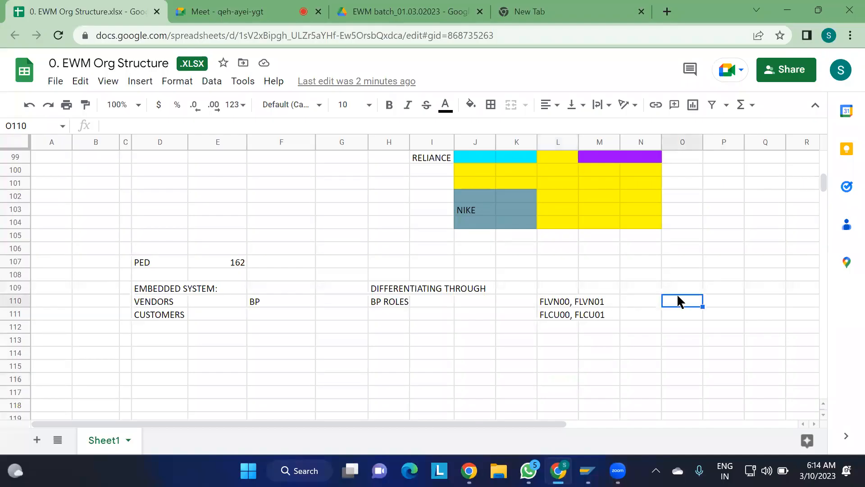
pyautogui.hotkey('ctrl', 'v')
pyautogui.click(757, 300)
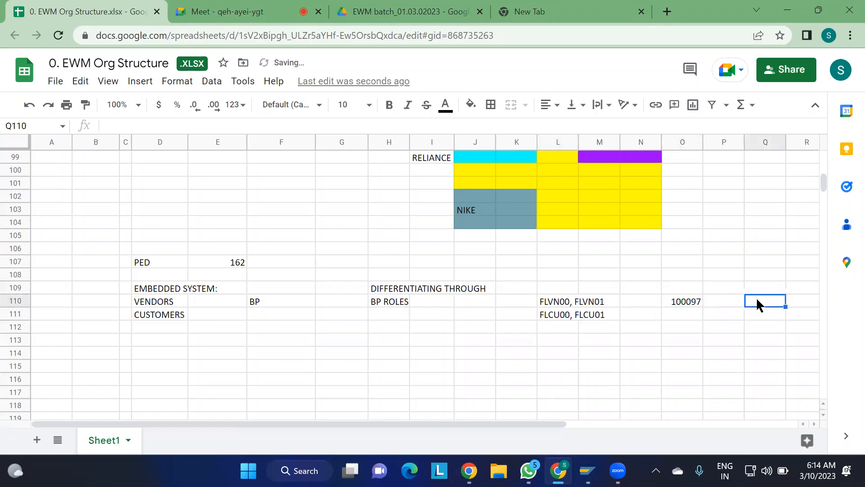
pyautogui.write('164')
pyautogui.click(716, 323)
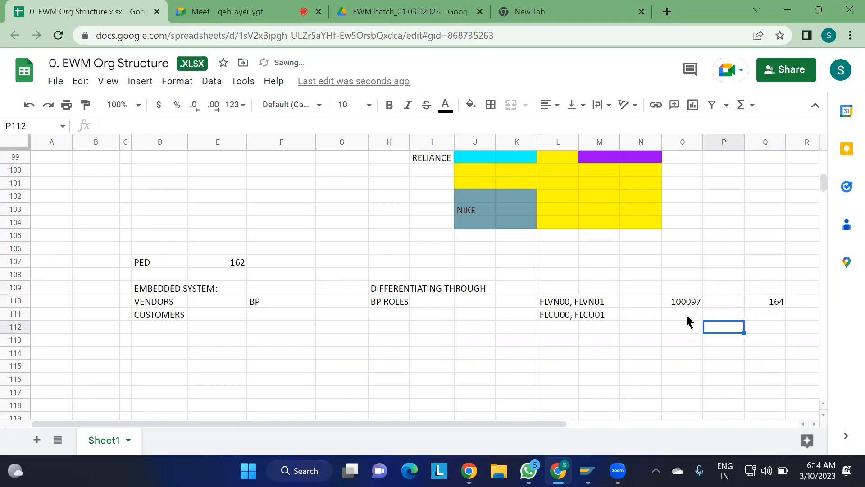
# Back in SAP, assign the role FLVN01 Vendor(Purchasing) to the business partner and add purchasing organization POM1
pyautogui.hotkey('alt', 'Tab')
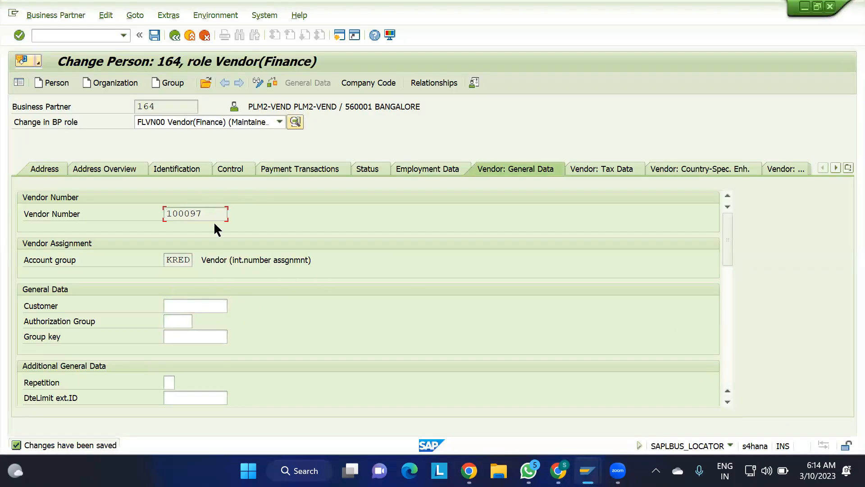
pyautogui.click(205, 125)
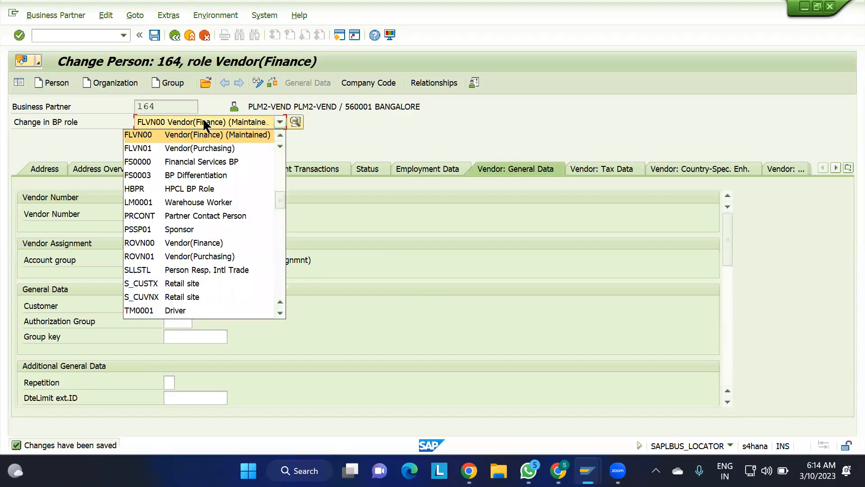
pyautogui.click(150, 149)
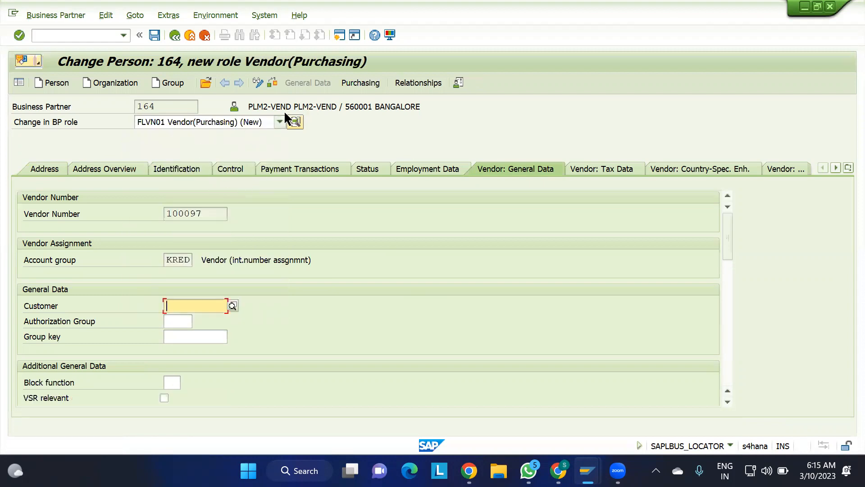
pyautogui.click(360, 82)
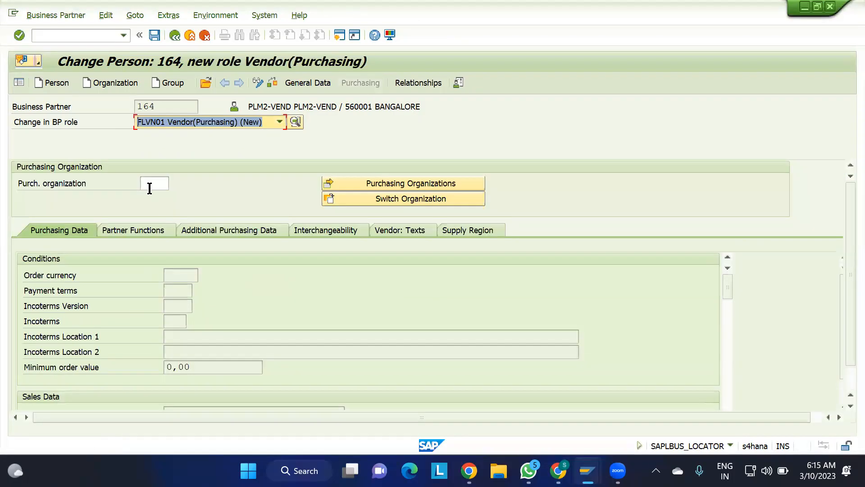
pyautogui.click(150, 183)
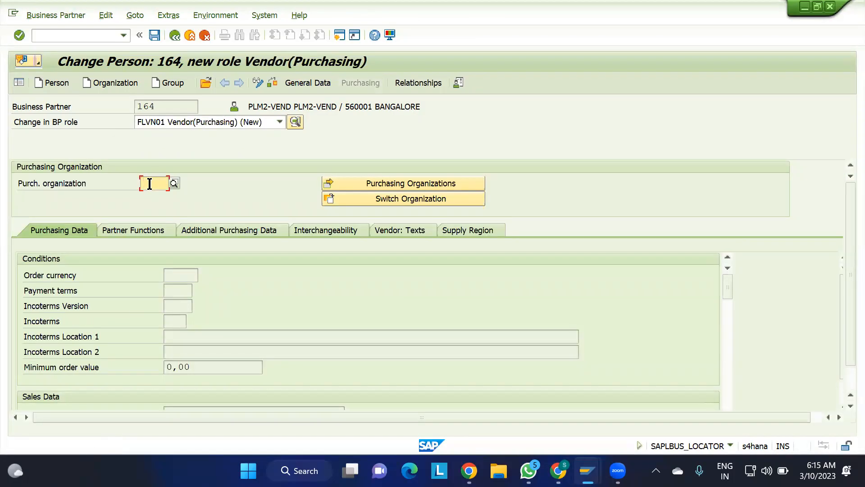
pyautogui.write('POM1')
pyautogui.press('Return')
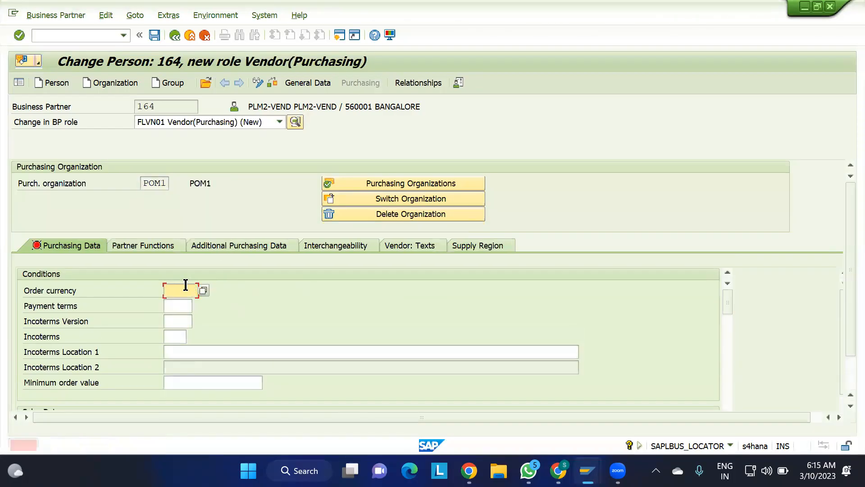
# Fill in the purchasing conditions with order currency INR, payment terms 0001, Incoterms CIF and Incoterms Location 1 CIF
pyautogui.write('000')
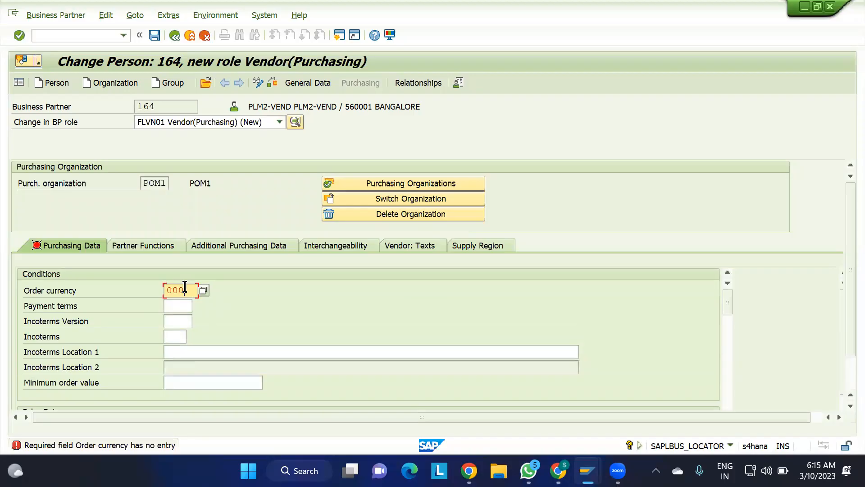
pyautogui.write('INR')
pyautogui.press('Tab')
pyautogui.write('0001')
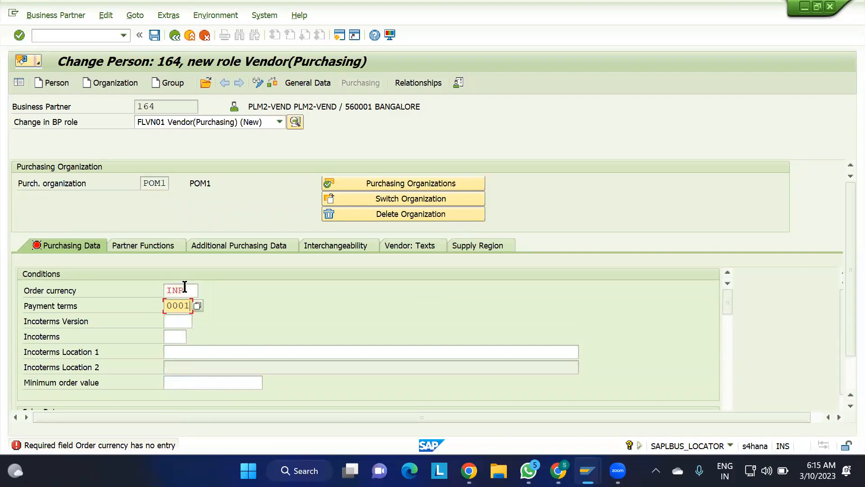
pyautogui.click(173, 338)
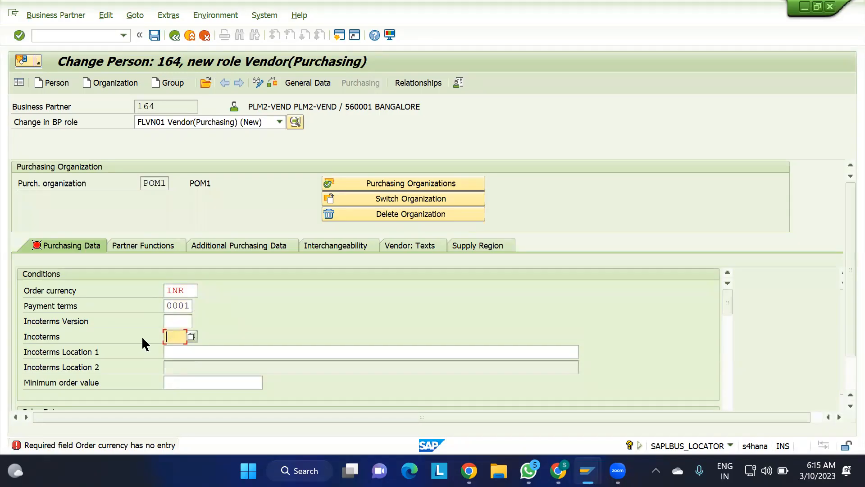
pyautogui.write('CIF')
pyautogui.click(196, 353)
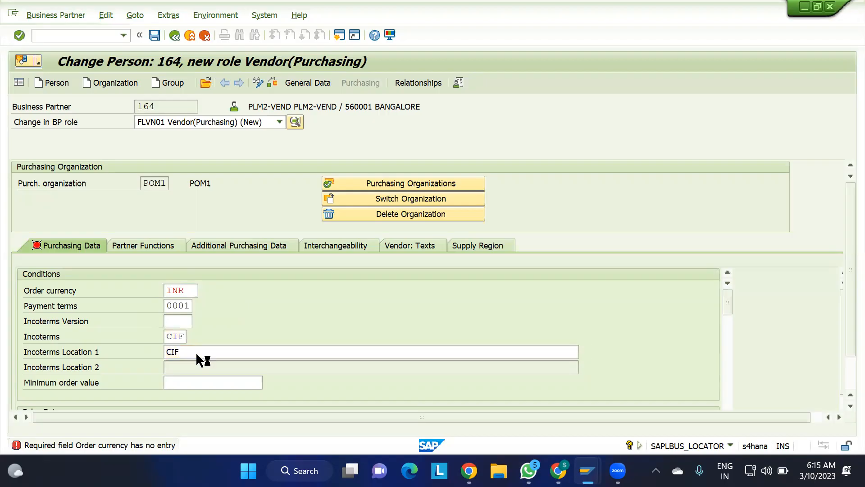
# Confirm the purchasing data, check the vendor number in the general data, and save the Vendor(Purchasing) role
pyautogui.press('Return')
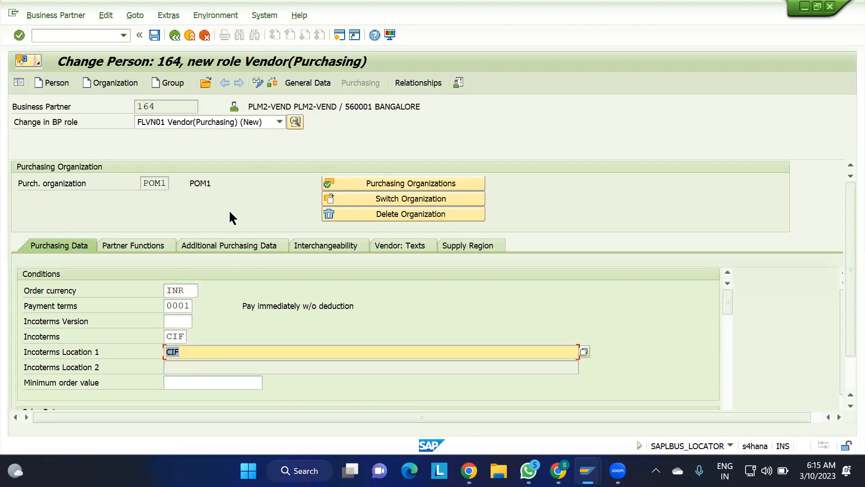
pyautogui.click(305, 83)
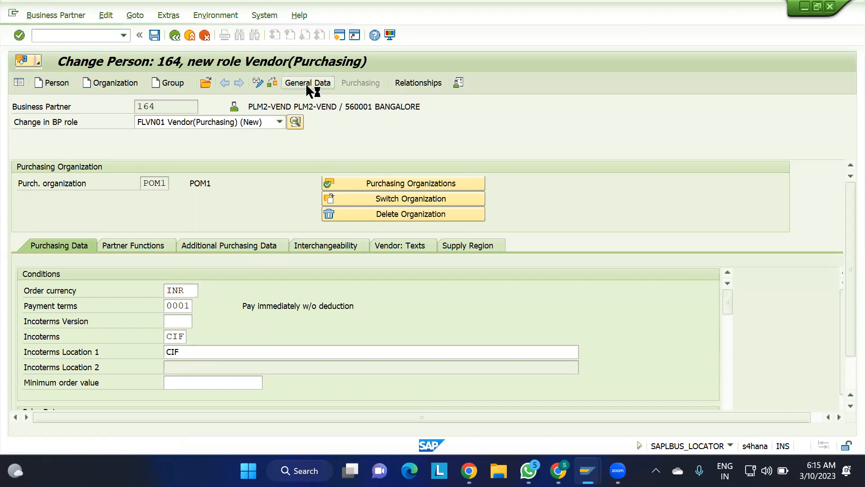
pyautogui.click(213, 214)
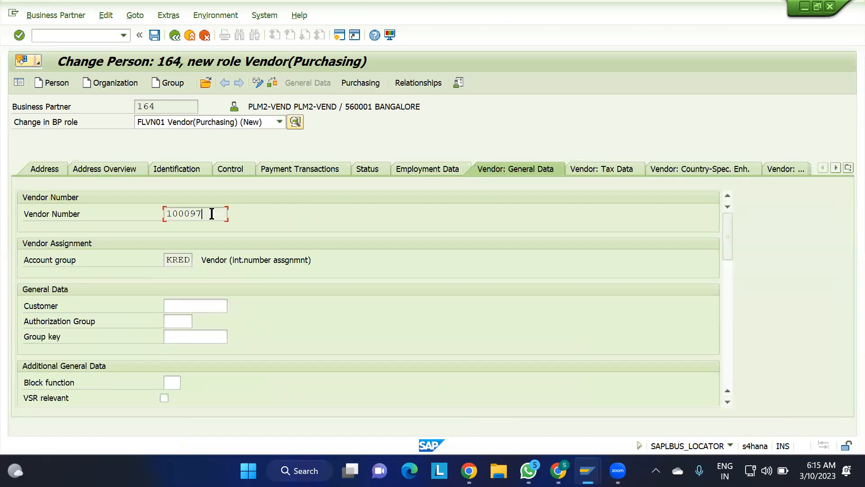
pyautogui.moveTo(212, 213); pyautogui.dragTo(129, 221)
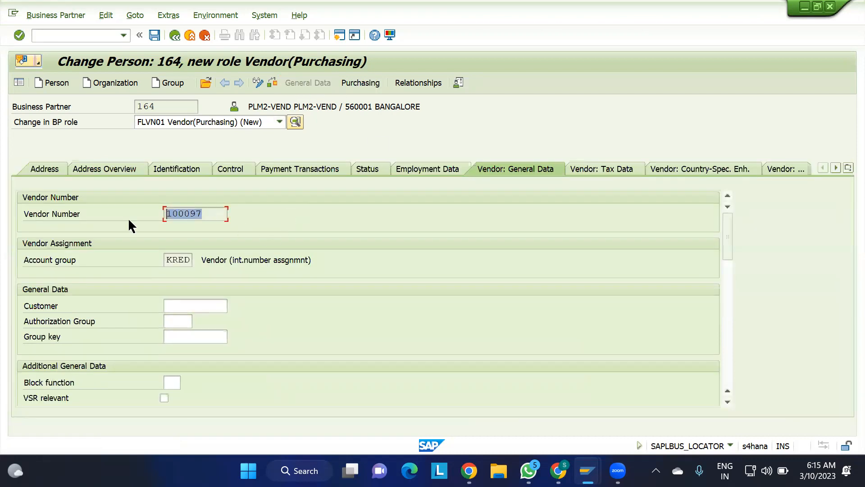
pyautogui.click(49, 172)
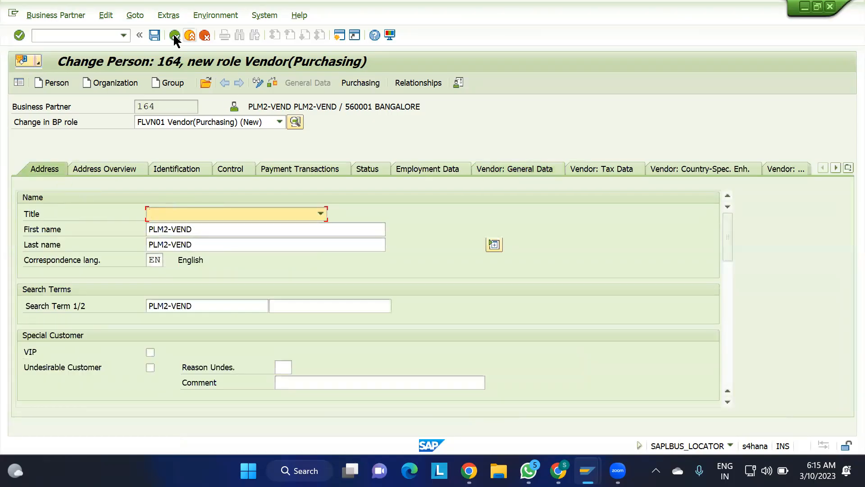
pyautogui.click(154, 34)
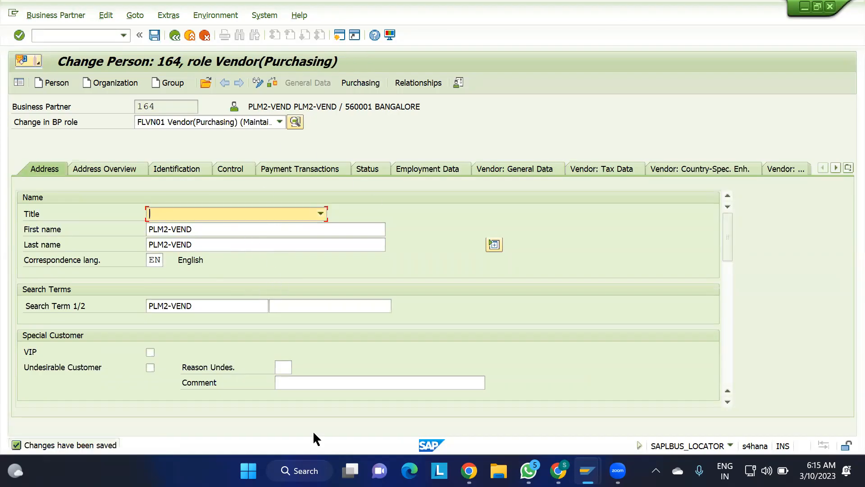
# Switch to Chrome, admit the waiting participant to the Google Meet call, and review the vendor number and customer roles in the EWM Org Structure sheet
pyautogui.click(558, 471)
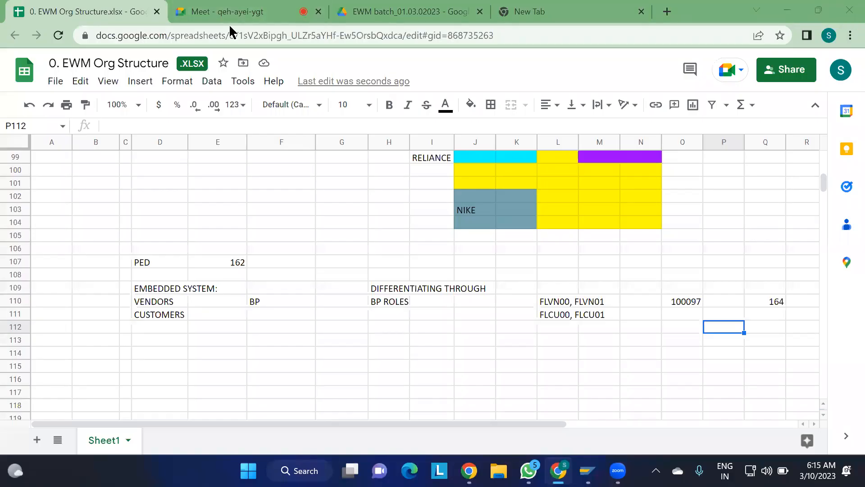
pyautogui.click(229, 23)
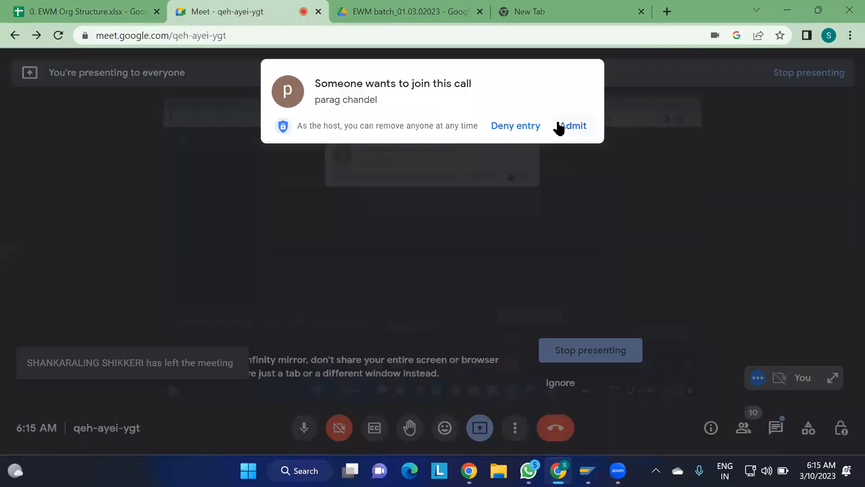
pyautogui.click(562, 127)
pyautogui.click(72, 15)
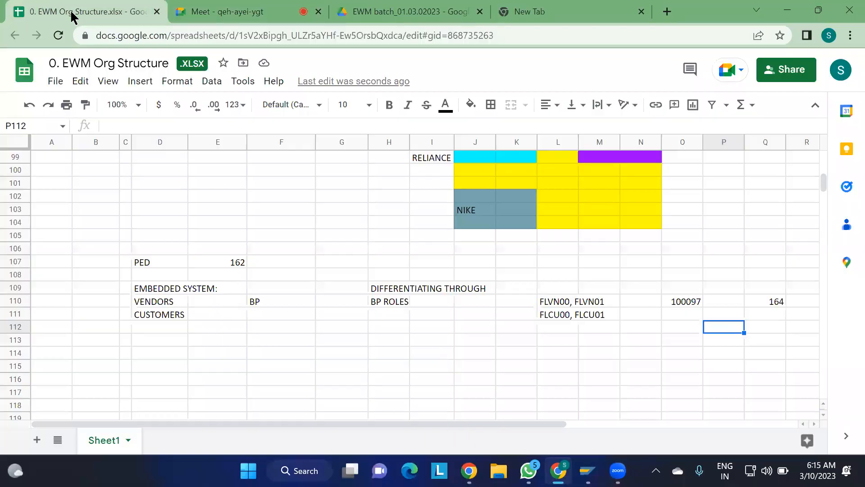
pyautogui.click(678, 303)
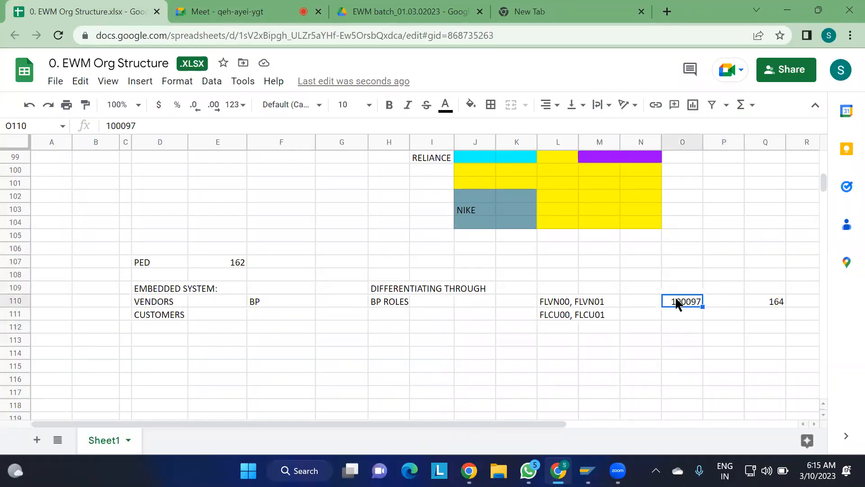
pyautogui.click(548, 316)
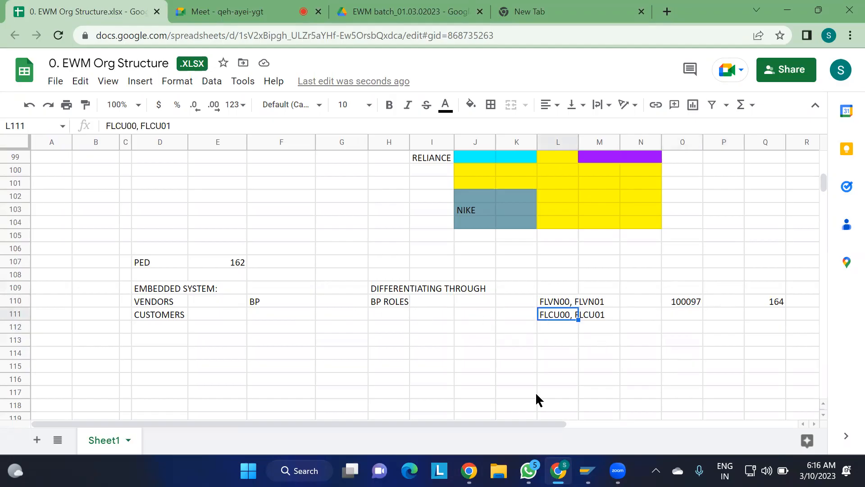
# Back in SAP, start a new person business partner with first name, last name and search term PLM2-CUST
pyautogui.click(587, 470)
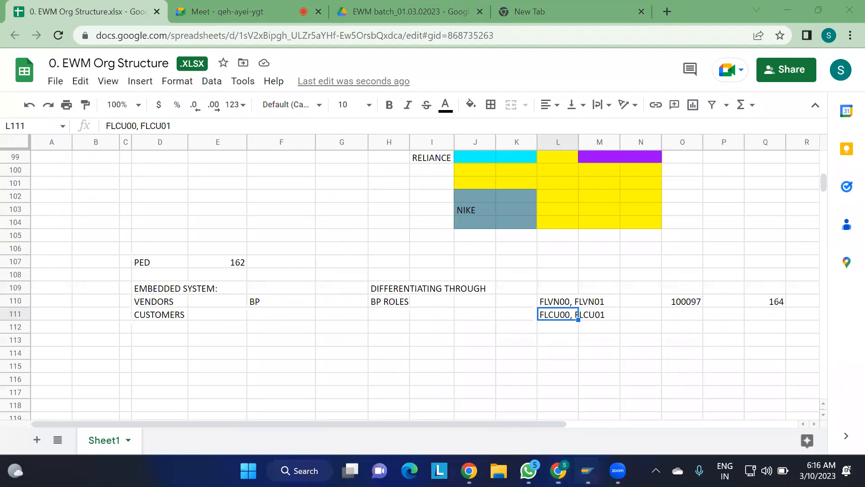
pyautogui.click(595, 390)
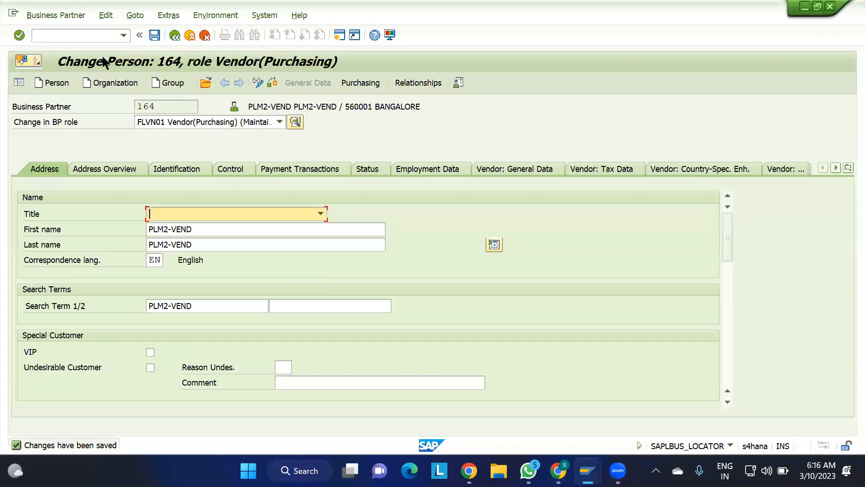
pyautogui.click(80, 36)
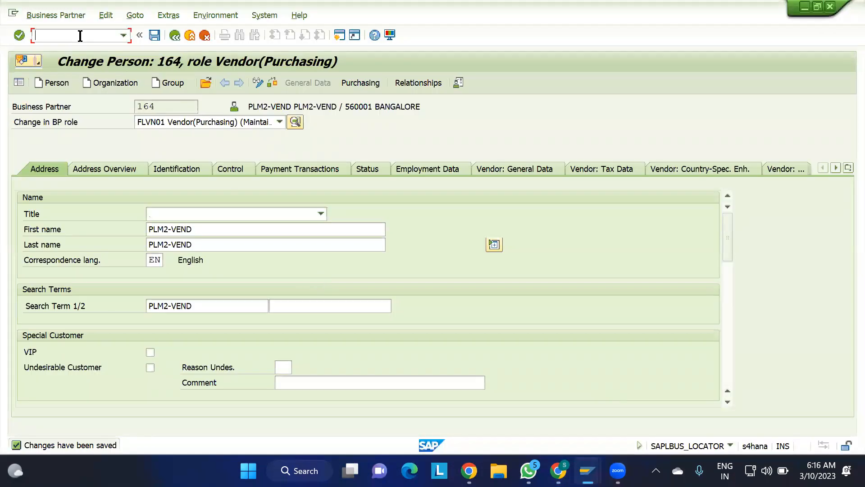
pyautogui.click(53, 83)
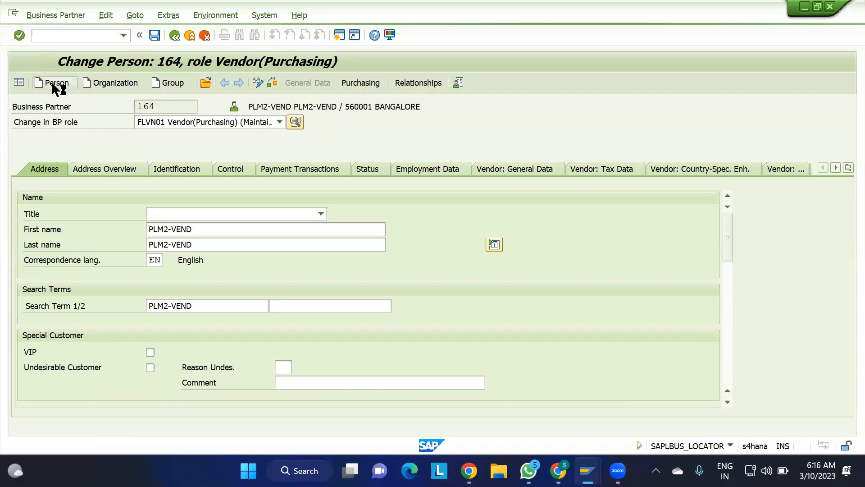
pyautogui.click(167, 232)
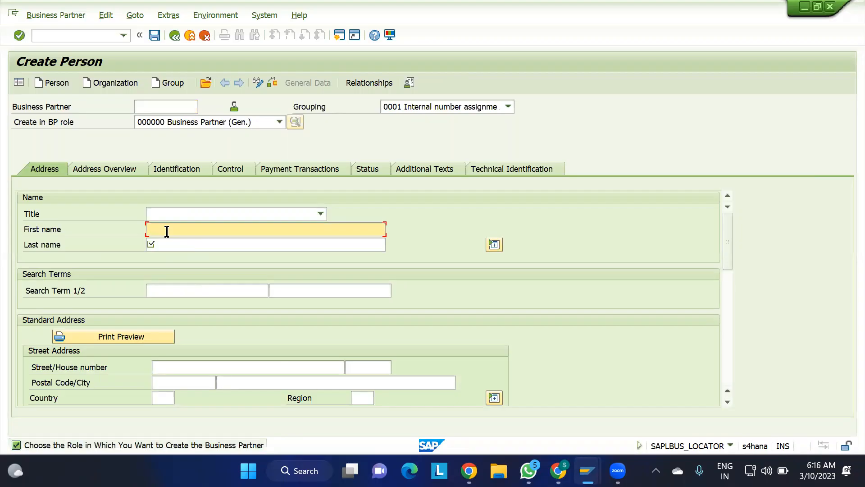
pyautogui.write('PLM2-')
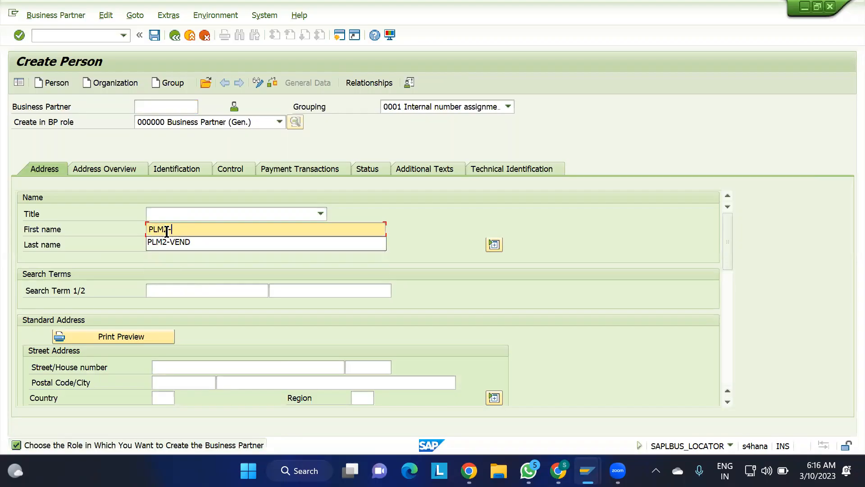
pyautogui.write('CUST')
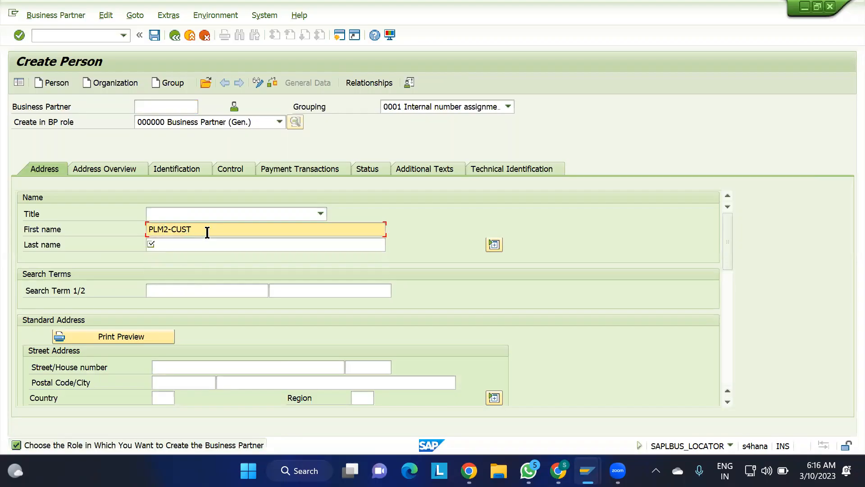
pyautogui.moveTo(207, 231); pyautogui.dragTo(107, 231)
pyautogui.hotkey('ctrl', 'c')
pyautogui.click(153, 247)
pyautogui.hotkey('ctrl', 'v')
pyautogui.click(185, 289)
pyautogui.hotkey('ctrl', 'v')
# Fill in the standard address with the postal code, city and country IN, and save the new business partner
pyautogui.click(179, 379)
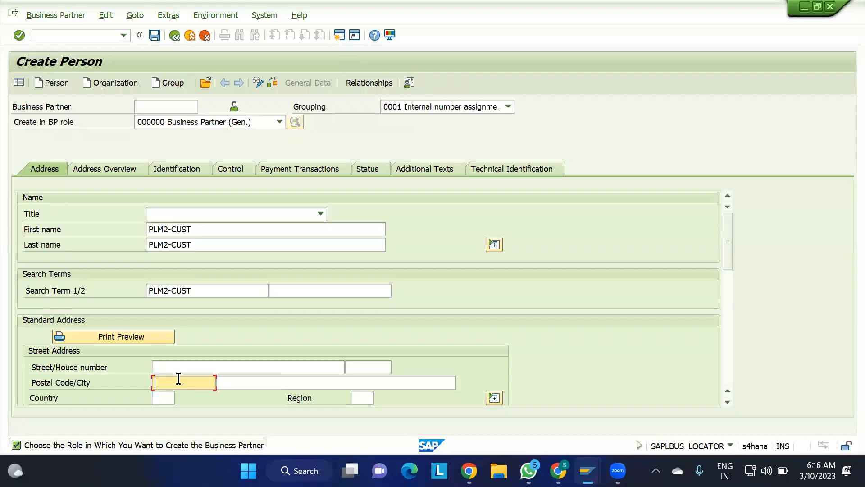
pyautogui.press('Down')
pyautogui.press('Tab')
pyautogui.press('Tab')
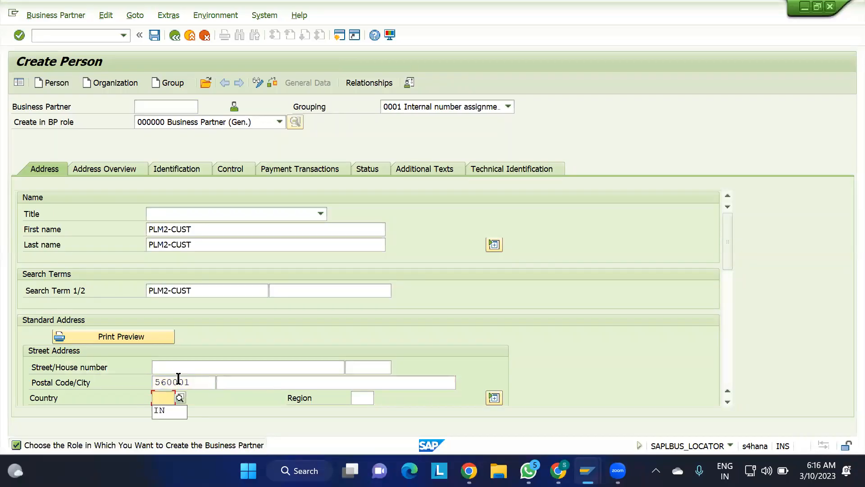
pyautogui.press('Down')
pyautogui.press('Tab')
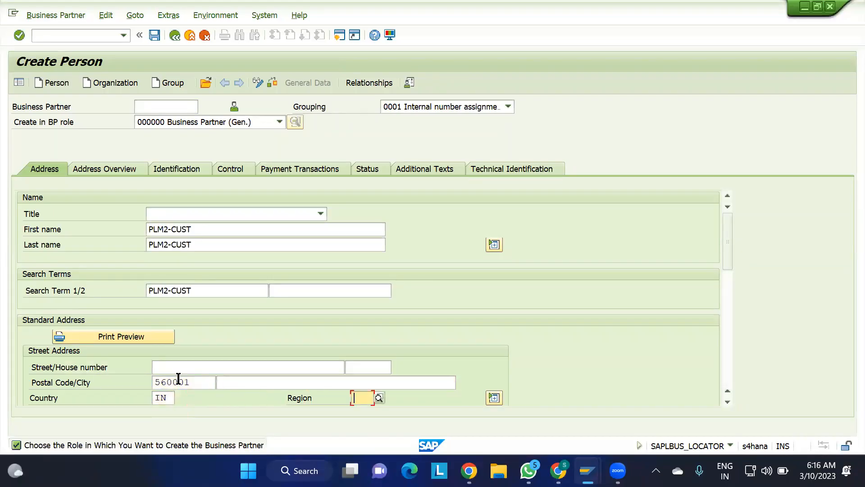
pyautogui.hotkey('shift', 'Tab')
pyautogui.hotkey('shift', 'Tab')
pyautogui.press('Down')
pyautogui.press('Return')
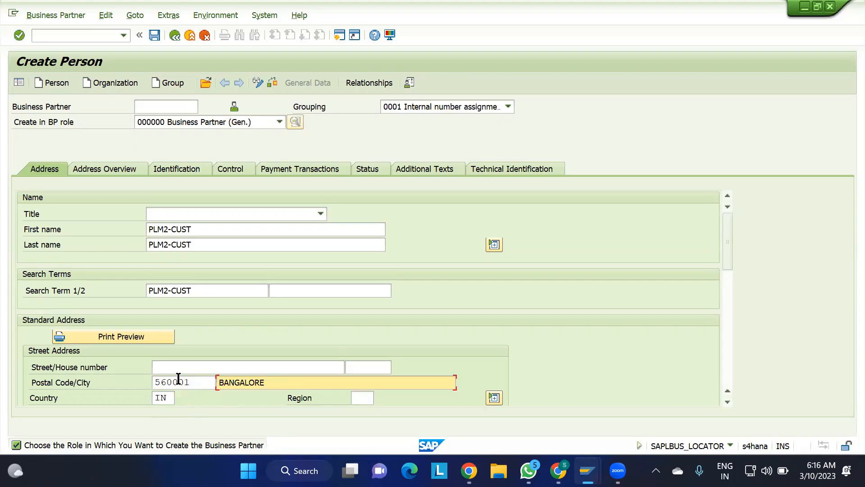
pyautogui.click(154, 35)
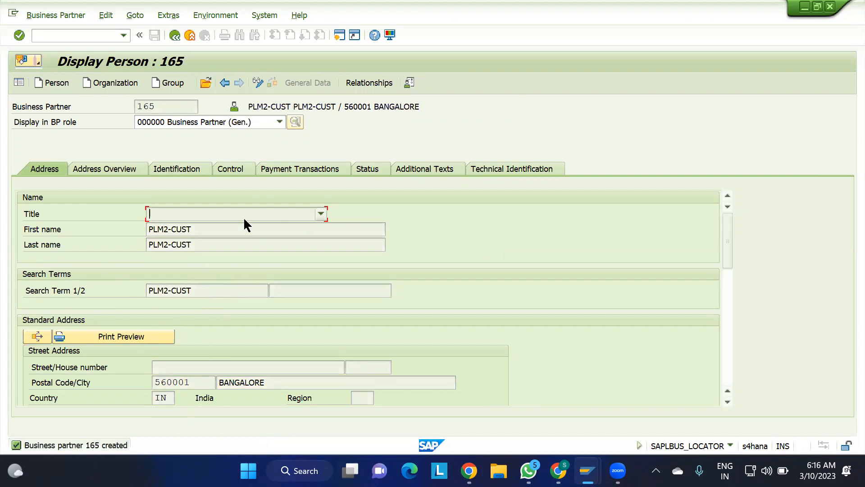
# Switch the PLM2-CUST business partner to change mode, assign the role FLCU01 Customer and set the correspondence language to EN
pyautogui.click(259, 82)
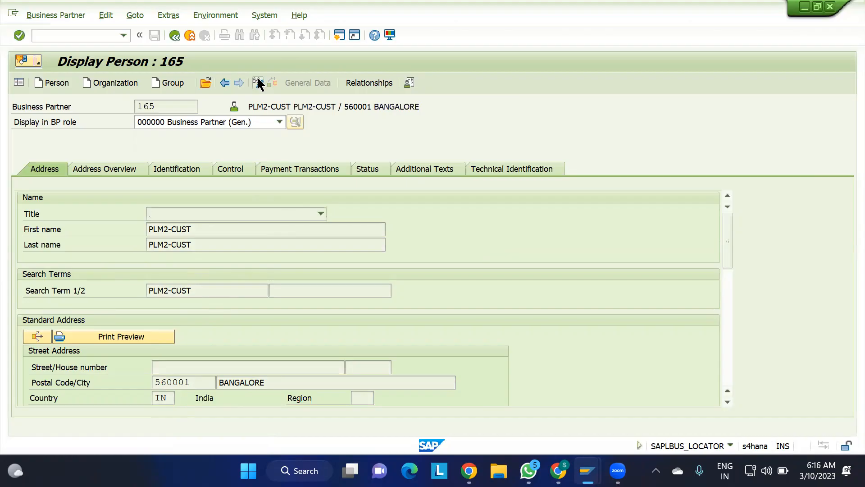
pyautogui.click(179, 121)
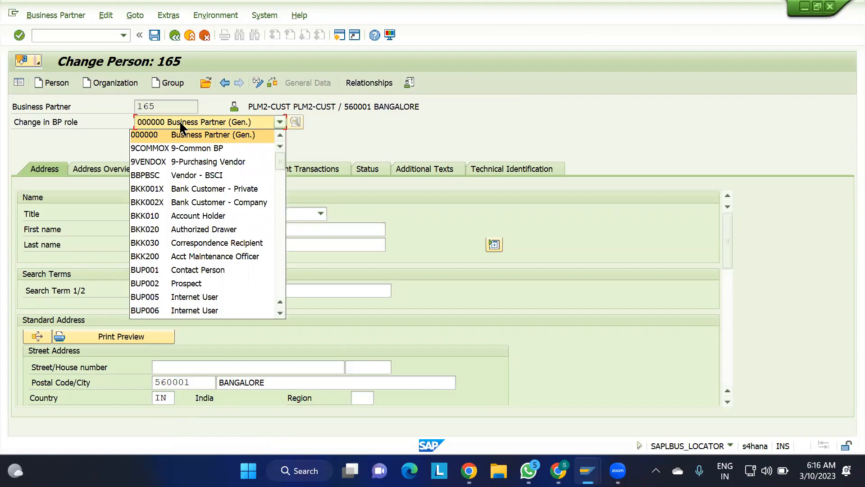
pyautogui.scroll(-5, 180, 128)
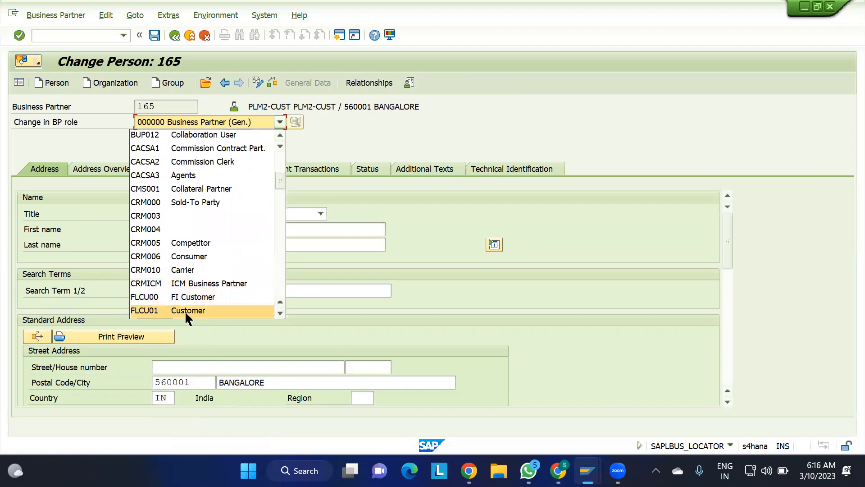
pyautogui.click(185, 310)
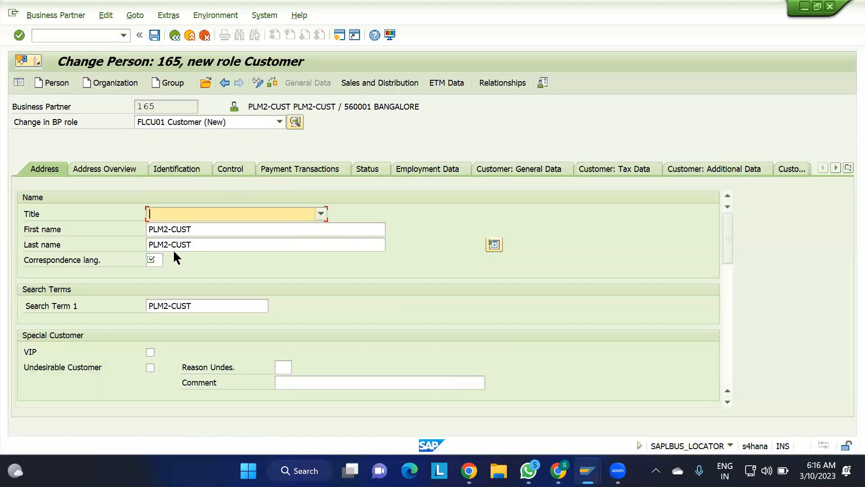
pyautogui.click(155, 259)
pyautogui.write('EN')
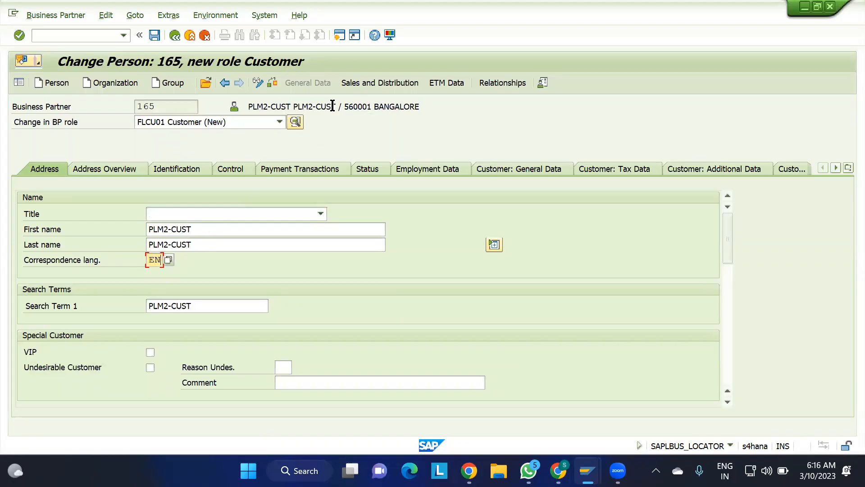
# Add a sales area to the customer with sales organization SOM1, distribution channel 10 and division 10
pyautogui.click(377, 83)
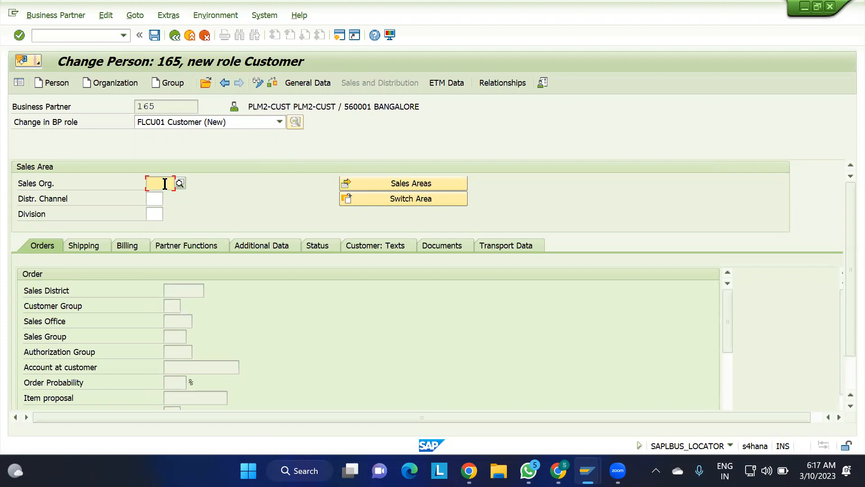
pyautogui.write('SO01')
pyautogui.press('Tab')
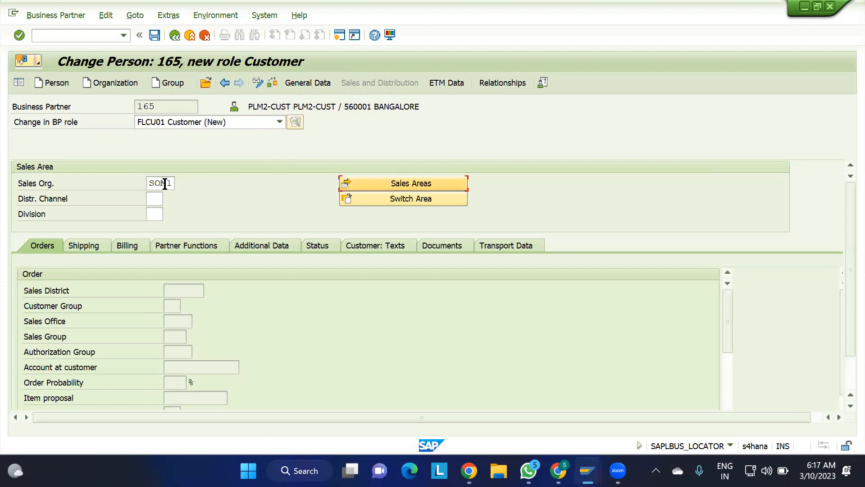
pyautogui.write('10')
pyautogui.press('Tab')
pyautogui.write('10')
pyautogui.press('Return')
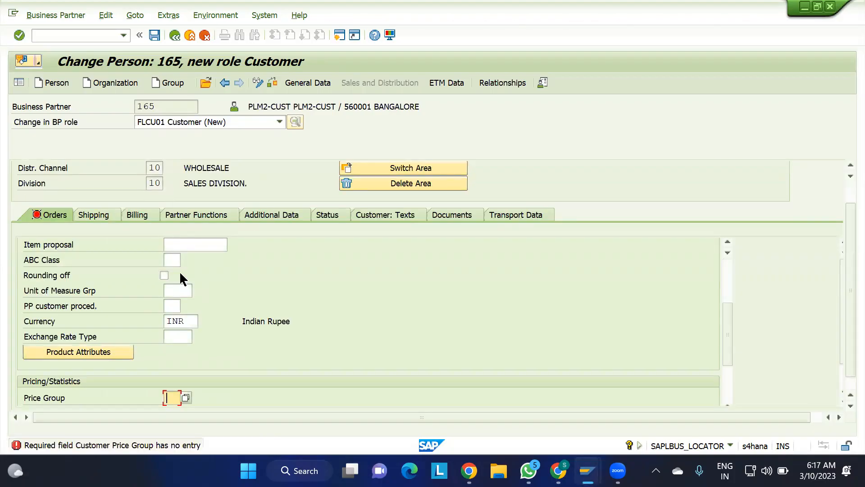
# Fill the customer's required sales order fields with price group 01 and sales district 000001
pyautogui.click(186, 397)
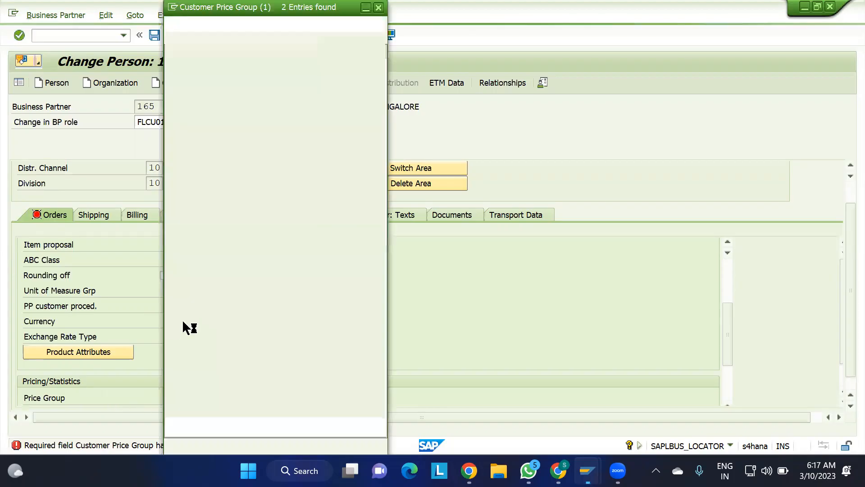
pyautogui.doubleClick(207, 80)
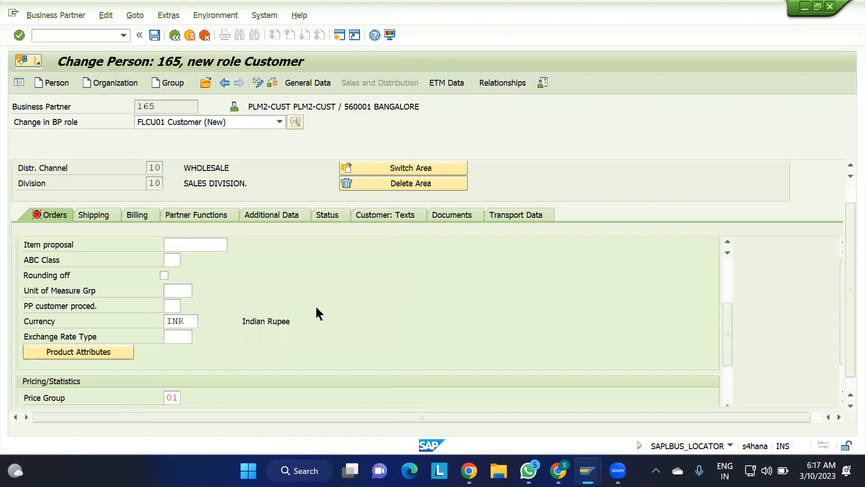
pyautogui.press('Return')
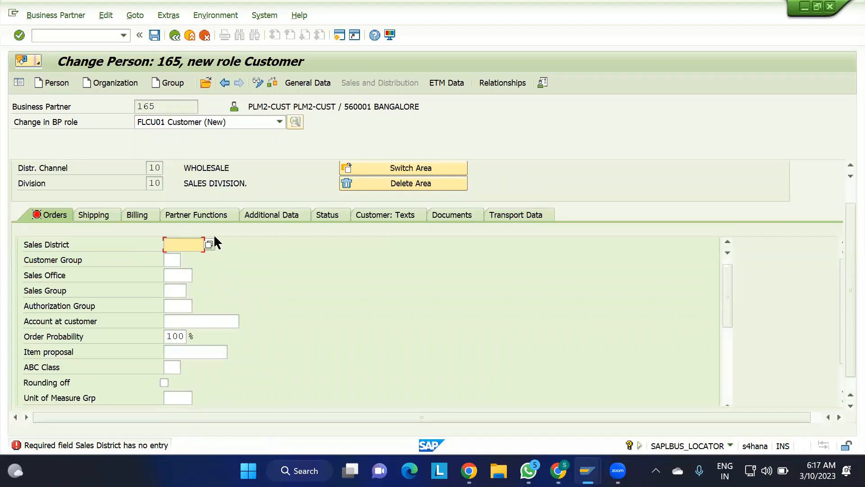
pyautogui.click(209, 245)
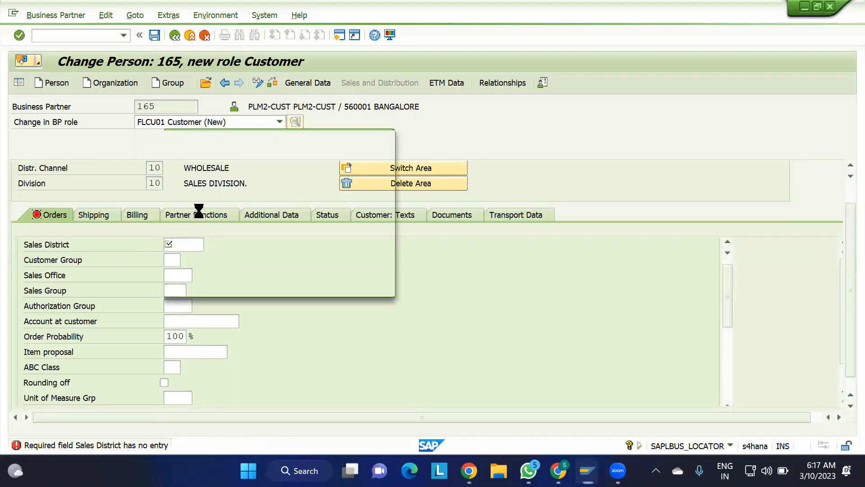
pyautogui.doubleClick(223, 79)
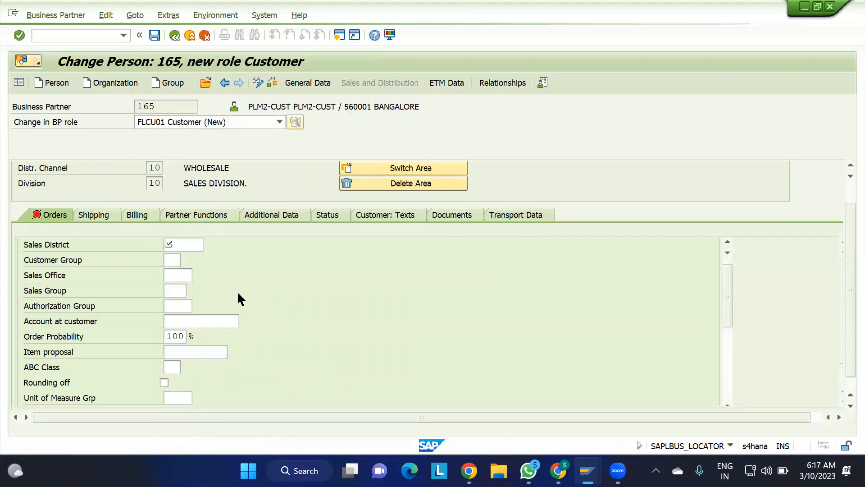
pyautogui.click(247, 316)
pyautogui.press('Return')
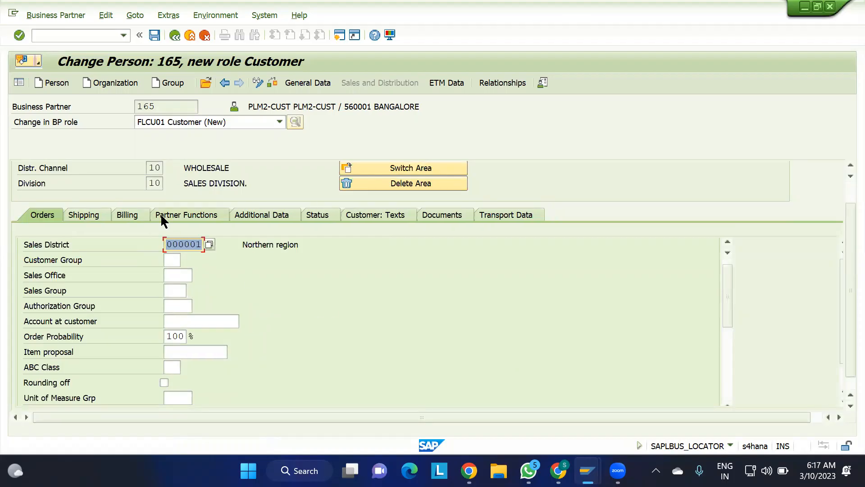
# In the billing data, set the output tax classification to 0 for Germany MWST, India JTX1 to JTX4 and USA UTXJ
pyautogui.click(127, 215)
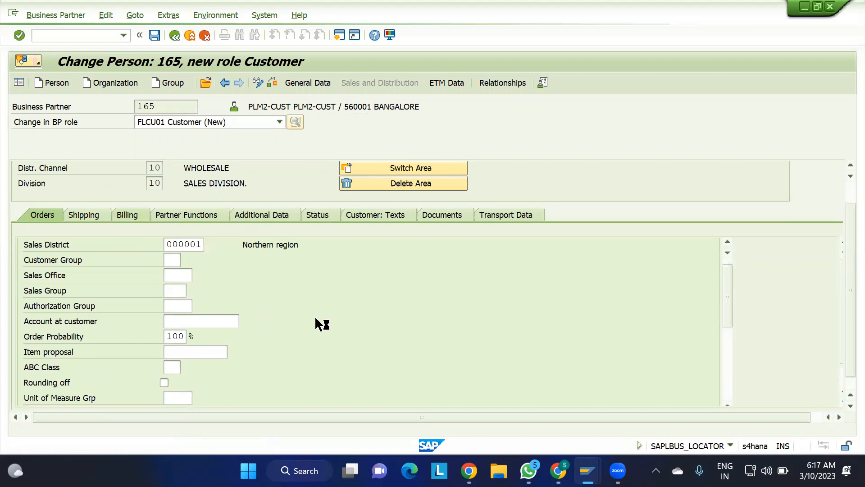
pyautogui.moveTo(725, 282); pyautogui.dragTo(732, 363)
pyautogui.click(348, 304)
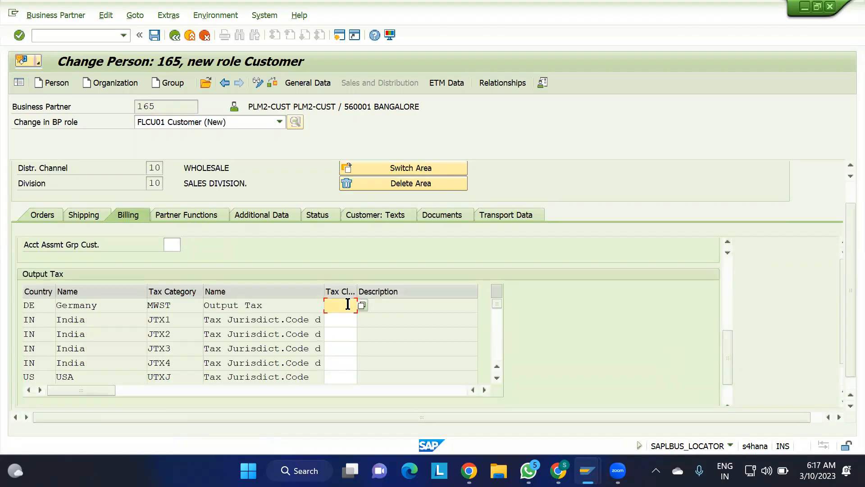
pyautogui.press('Down')
pyautogui.write('0')
pyautogui.press('Down')
pyautogui.write('0')
pyautogui.press('Down')
pyautogui.write('0')
pyautogui.press('Down')
pyautogui.write('0')
pyautogui.press('Down')
pyautogui.write('0')
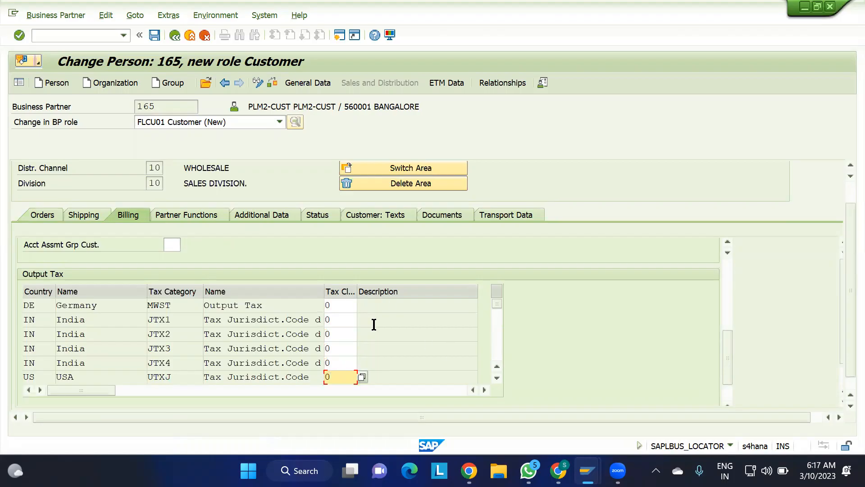
# Set the tax classification to 0 for the US county and city sales taxes, and save the customer
pyautogui.click(496, 377)
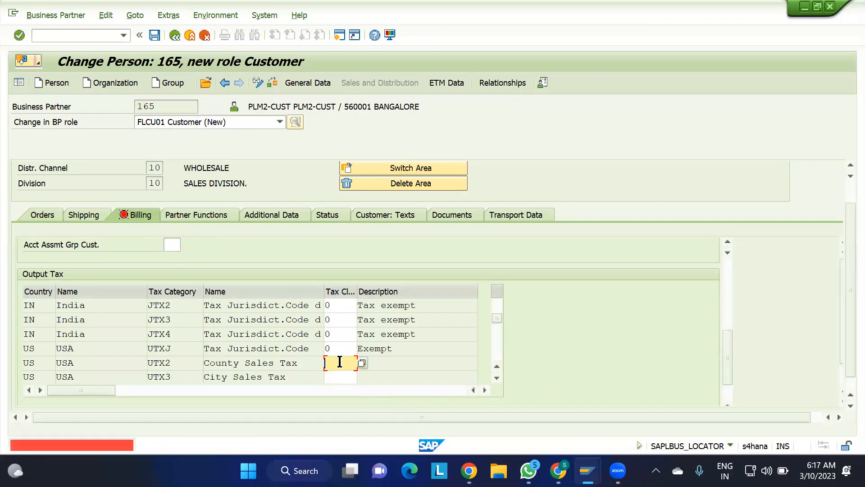
pyautogui.write('0')
pyautogui.press('Tab')
pyautogui.write('0')
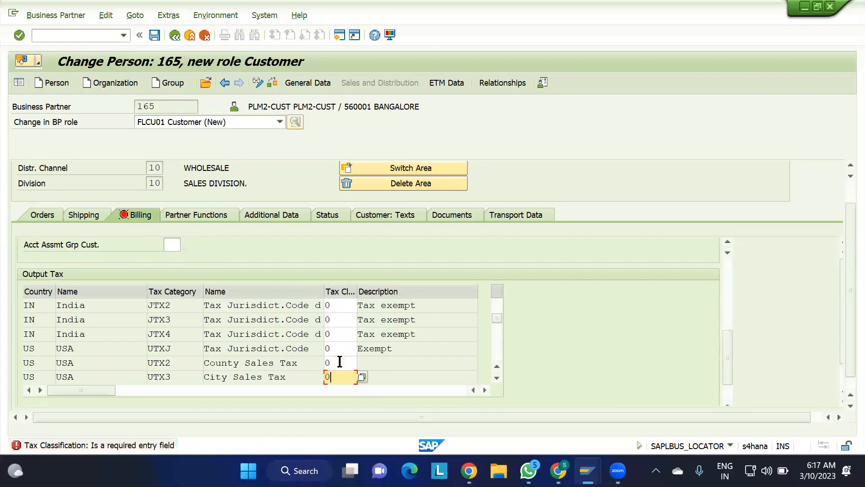
pyautogui.press('Return')
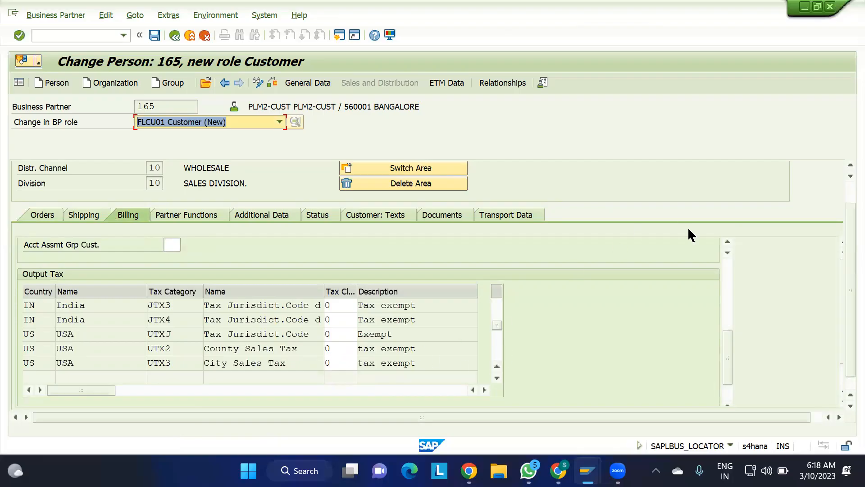
pyautogui.scroll(2, 843, 186)
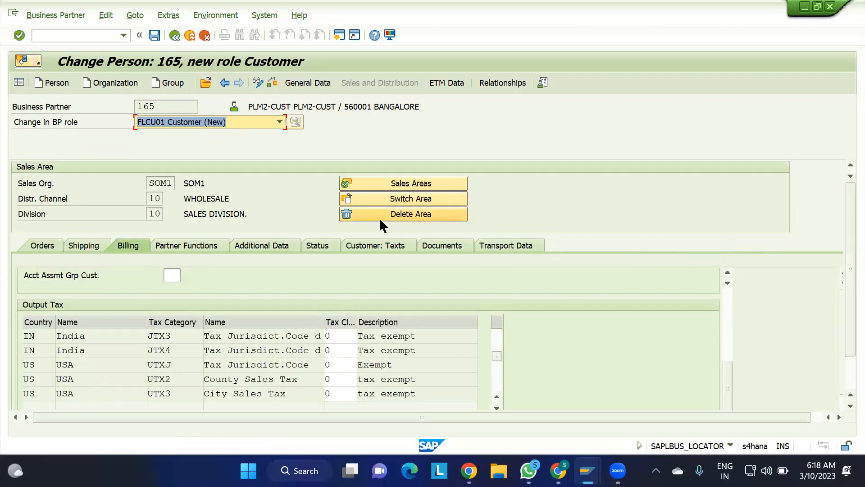
pyautogui.click(156, 35)
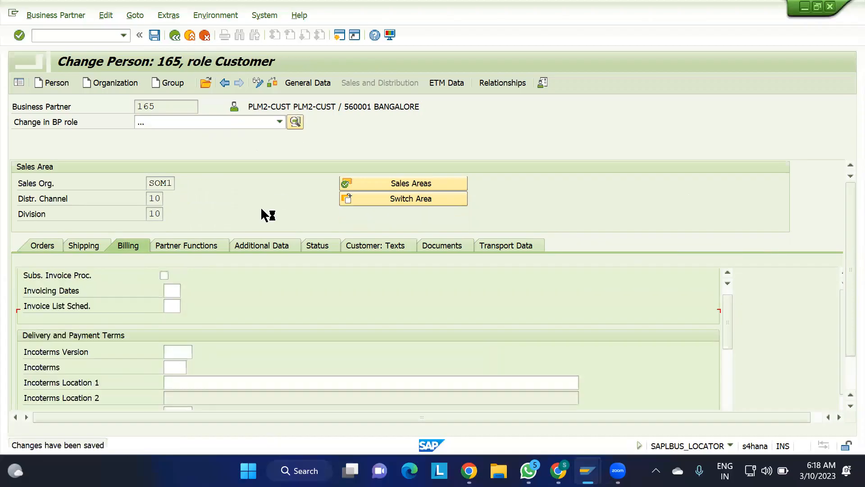
# Set both Incoterms and Incoterms Location 1 to CIF in the delivery and payment terms, and save the customer
pyautogui.click(174, 368)
pyautogui.write('CIF')
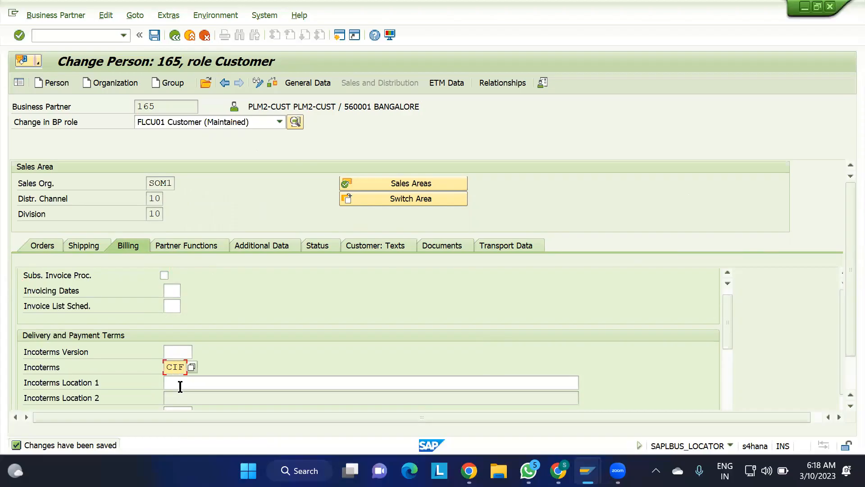
pyautogui.click(180, 386)
pyautogui.write('CIF')
pyautogui.press('Return')
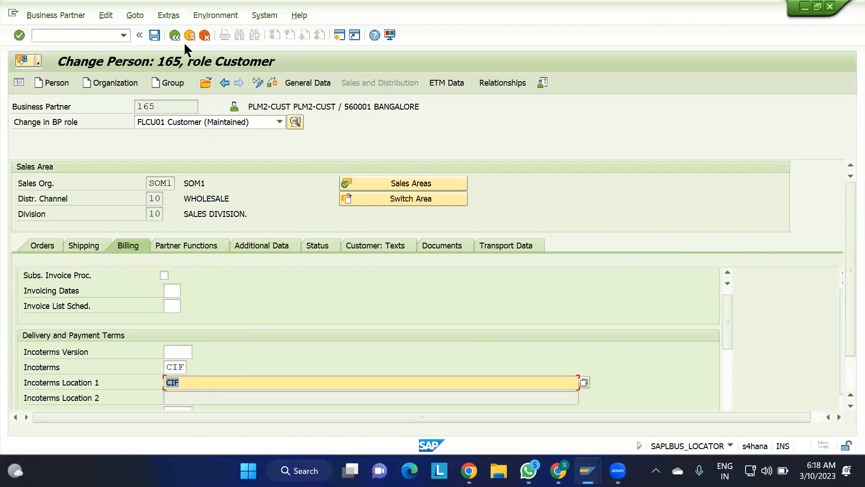
pyautogui.click(155, 36)
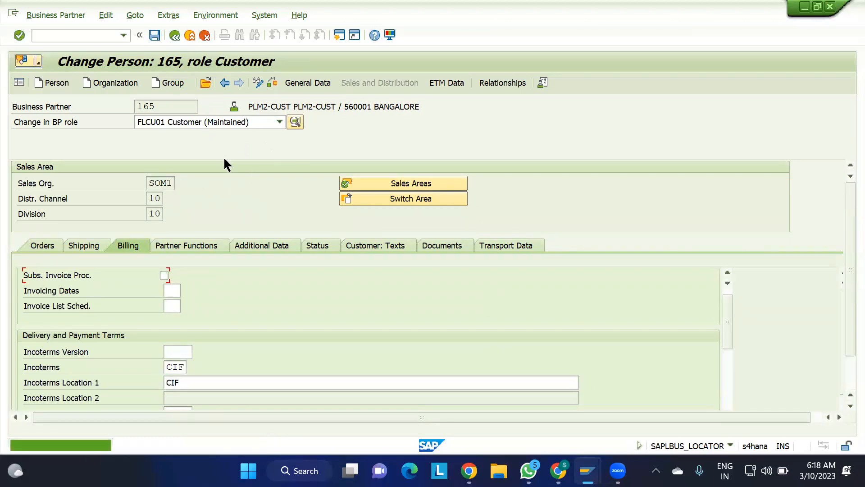
# Look up the customer number in the business partner's general customer data
pyautogui.click(309, 83)
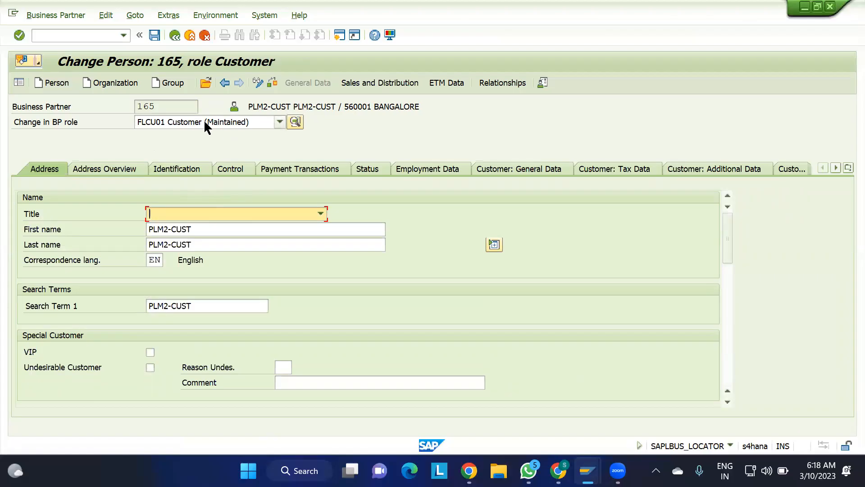
pyautogui.click(547, 173)
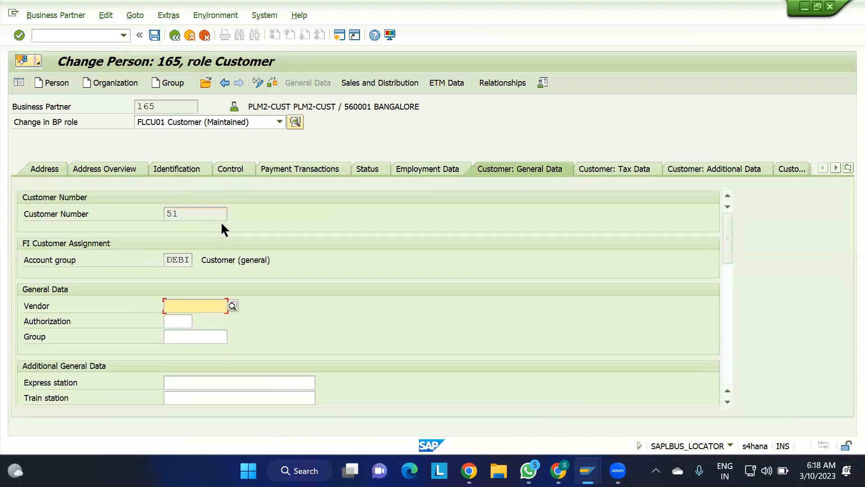
pyautogui.moveTo(194, 213); pyautogui.dragTo(120, 207)
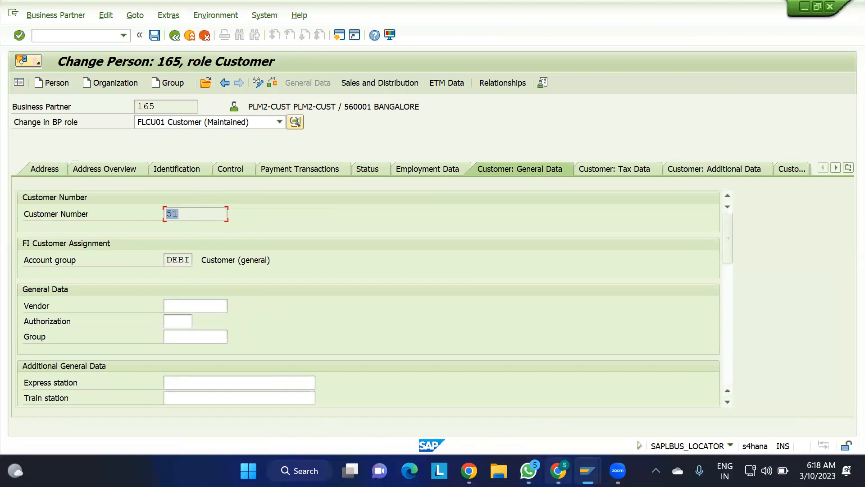
# Switch to Chrome, admit the waiting participant to the Google Meet call, and open the EWM Org Structure sheet
pyautogui.click(558, 471)
pyautogui.click(211, 12)
pyautogui.click(576, 126)
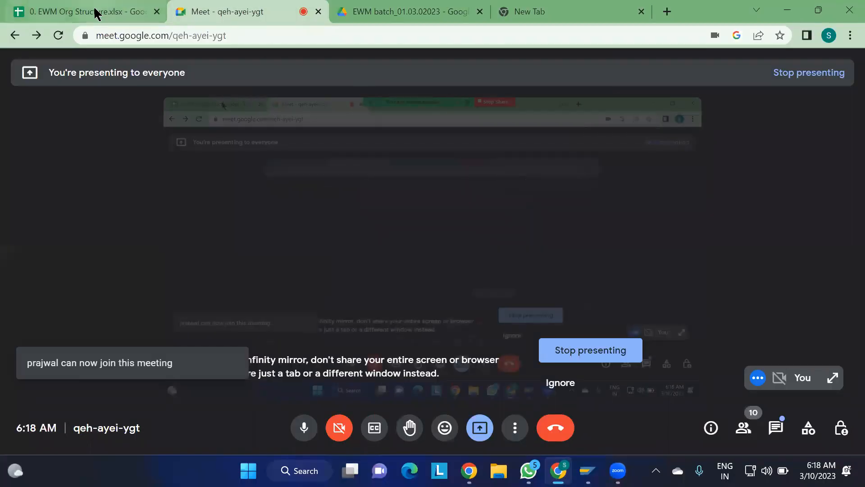
pyautogui.click(95, 11)
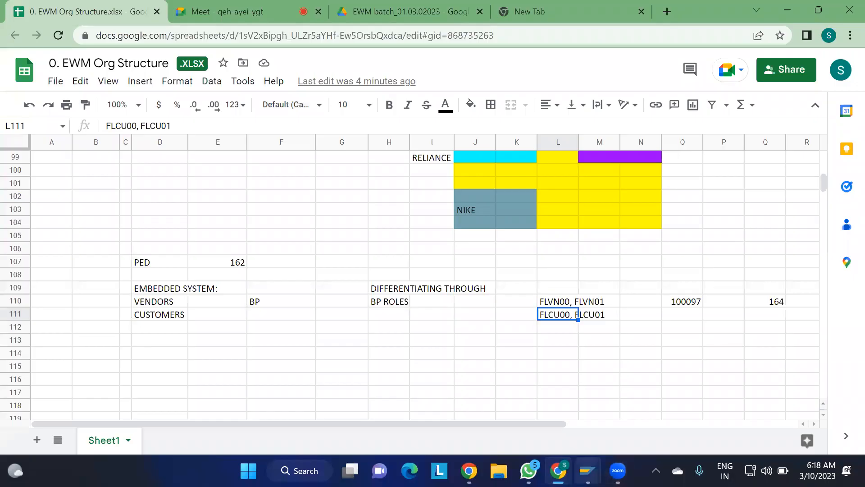
# Return to SAP and recheck the customer number in the general customer data
pyautogui.moveTo(589, 467)
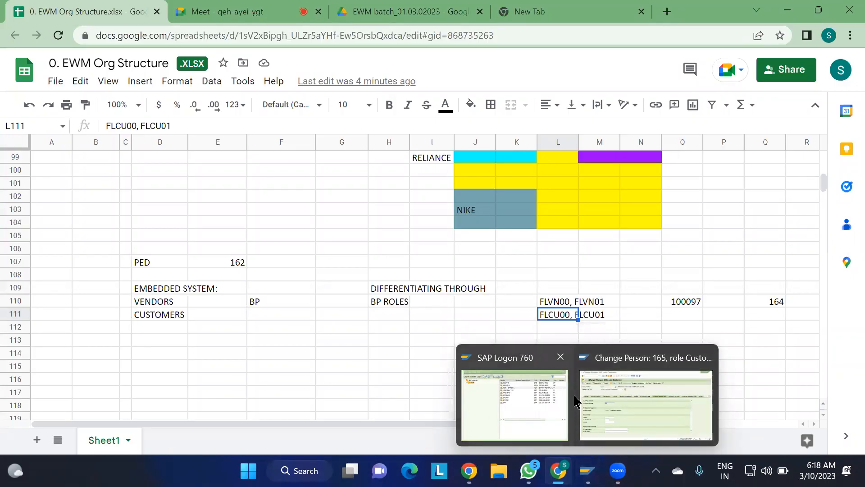
pyautogui.click(624, 407)
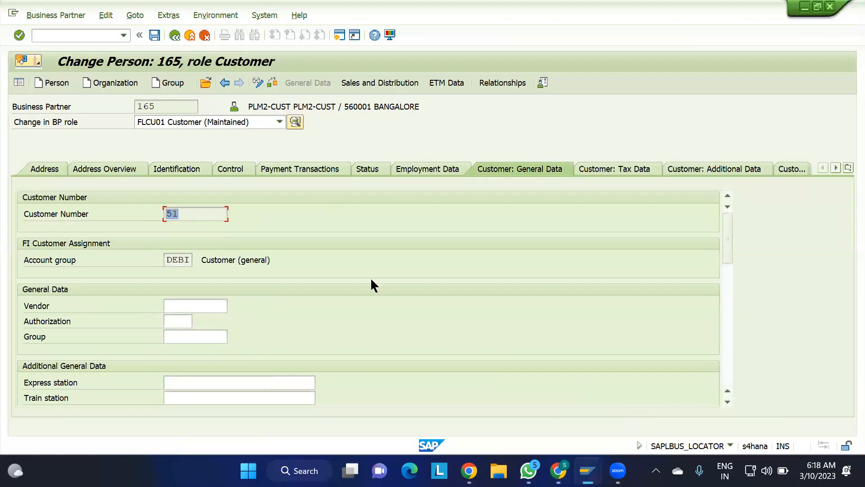
pyautogui.click(191, 217)
pyautogui.moveTo(188, 212); pyautogui.dragTo(135, 215)
# In the EWM Org Structure sheet, record the customer number in O111 and the business partner number in Q111
pyautogui.moveTo(587, 471)
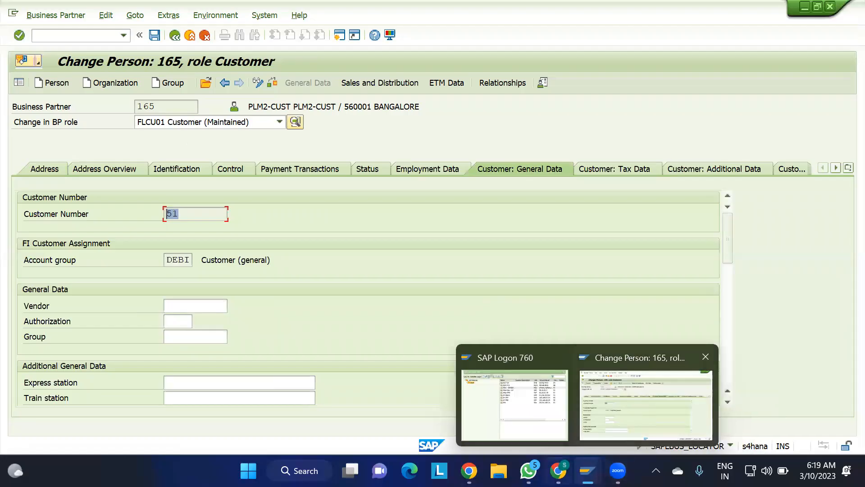
pyautogui.moveTo(558, 470)
pyautogui.click(550, 401)
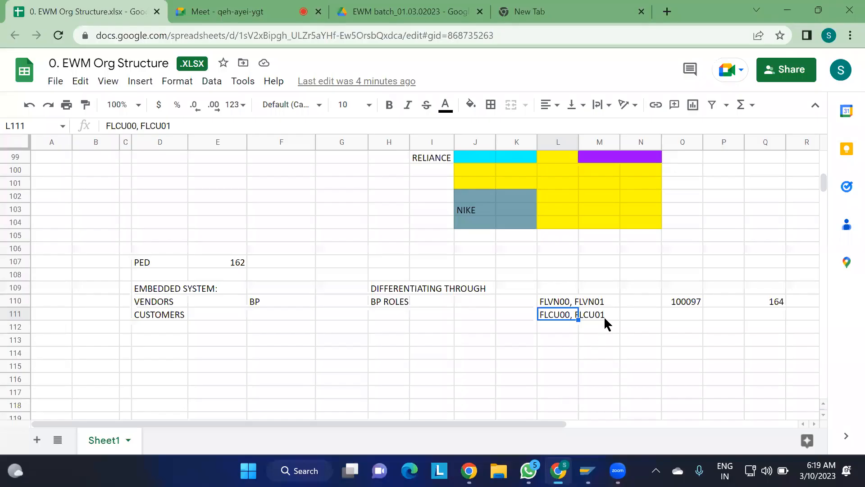
pyautogui.click(767, 316)
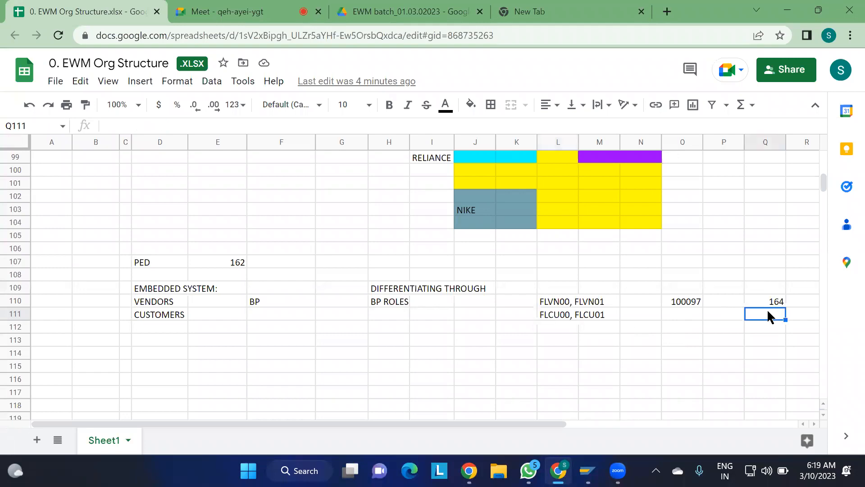
pyautogui.click(679, 314)
pyautogui.write('51')
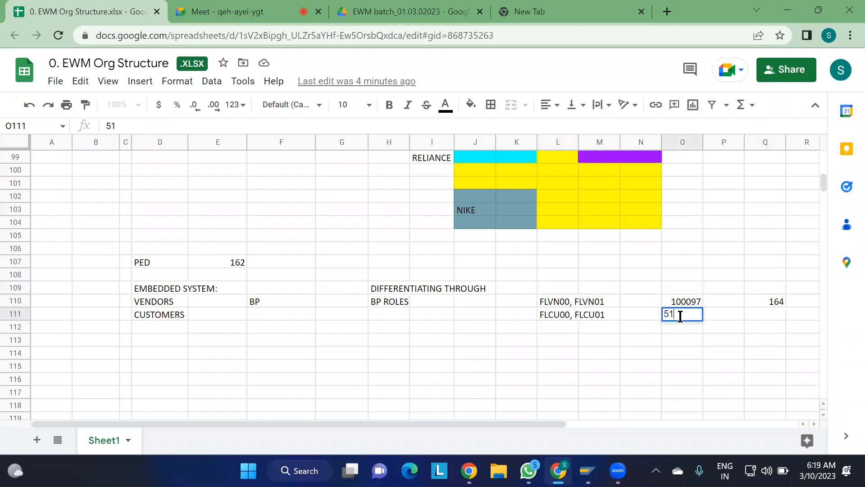
pyautogui.click(768, 315)
pyautogui.write('165')
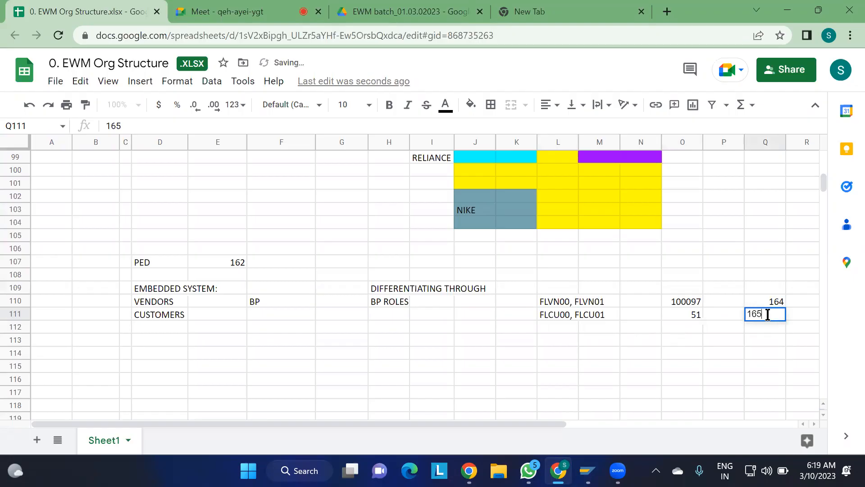
pyautogui.click(719, 356)
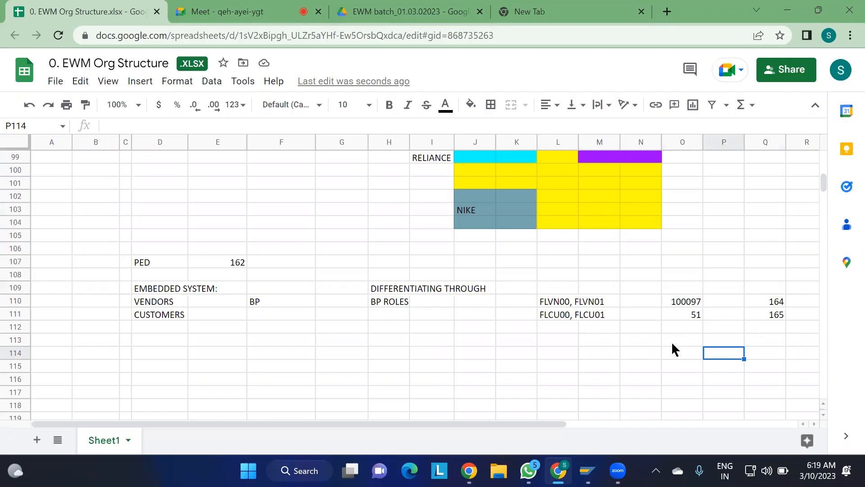
pyautogui.click(693, 316)
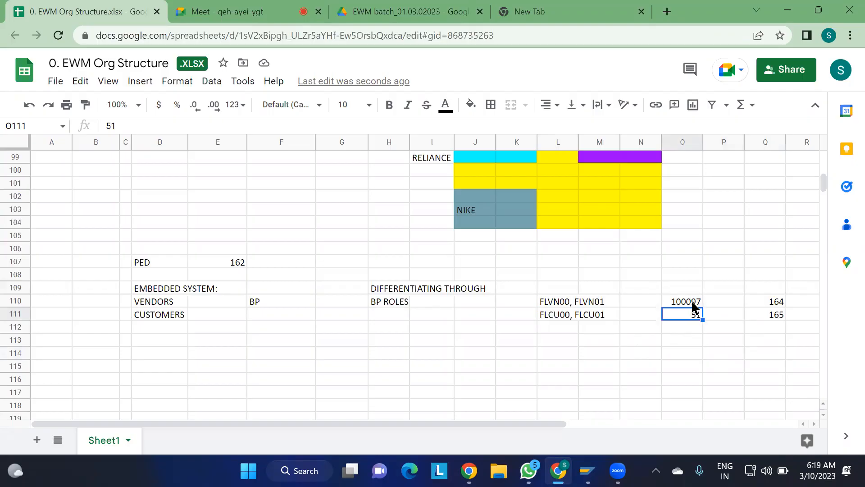
pyautogui.click(692, 304)
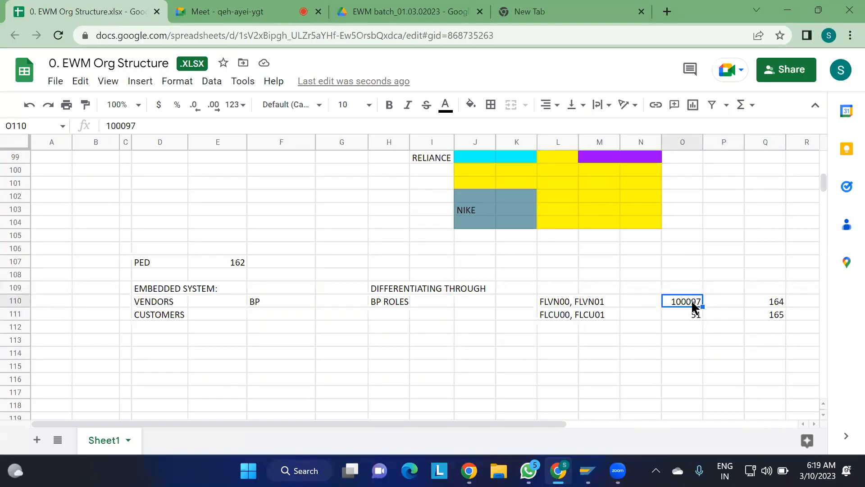
pyautogui.moveTo(557, 471)
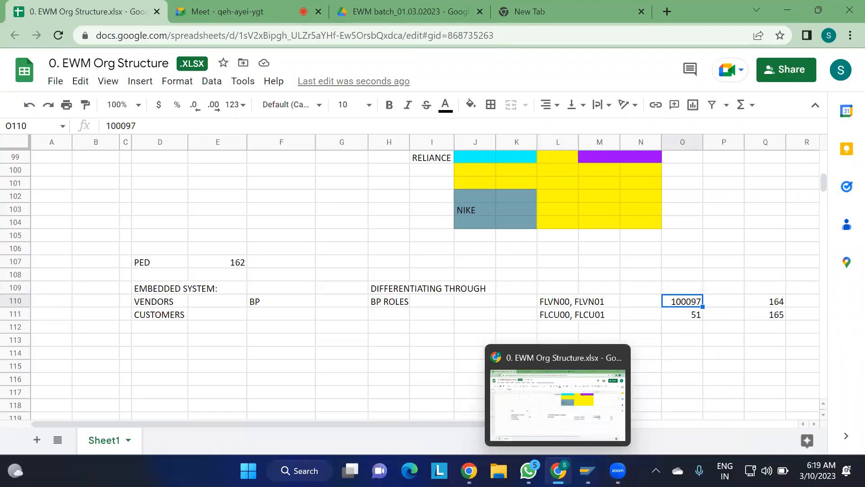
pyautogui.click(548, 402)
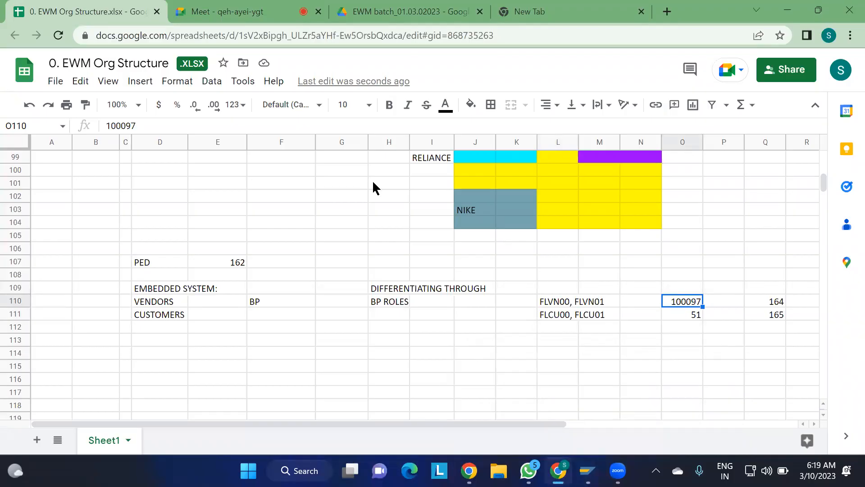
pyautogui.moveTo(588, 470)
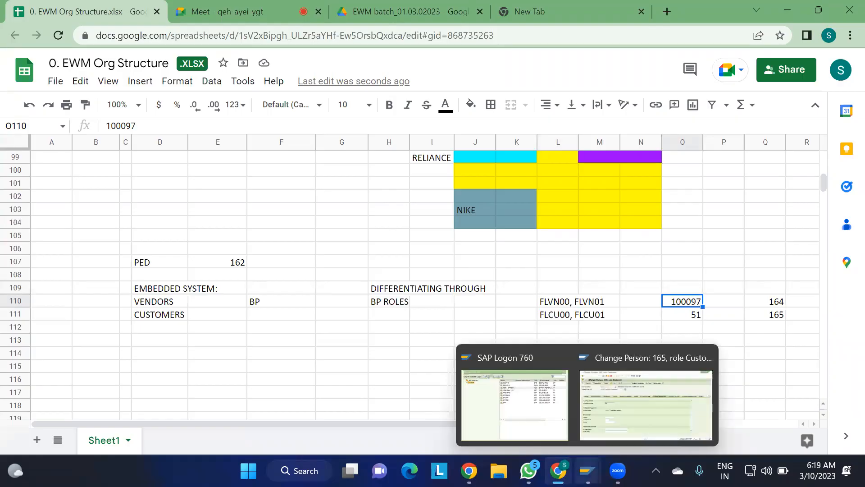
# Switch to SAP, add the FLCU00 FI Customer role to the business partner, and assign company code CCM1
pyautogui.click(611, 399)
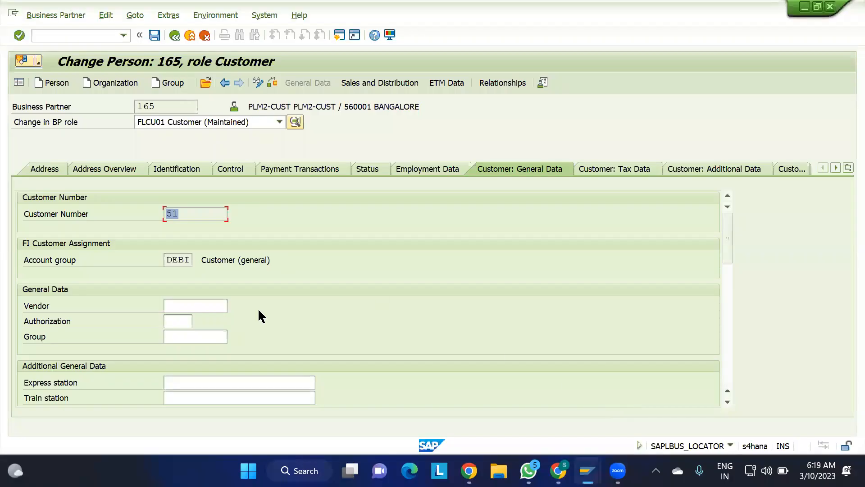
pyautogui.click(199, 122)
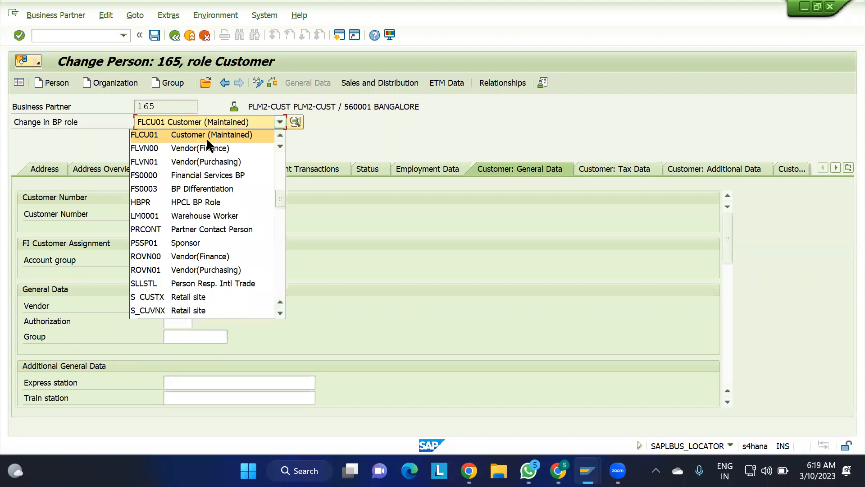
pyautogui.scroll(1, 206, 137)
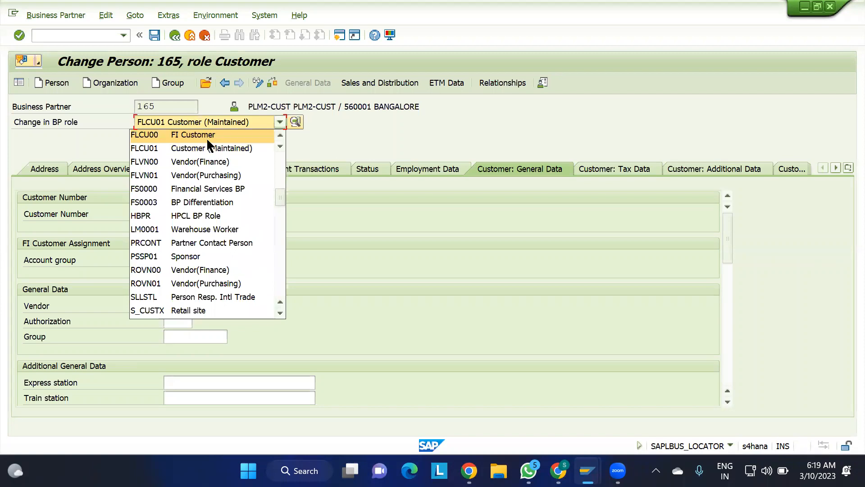
pyautogui.click(207, 137)
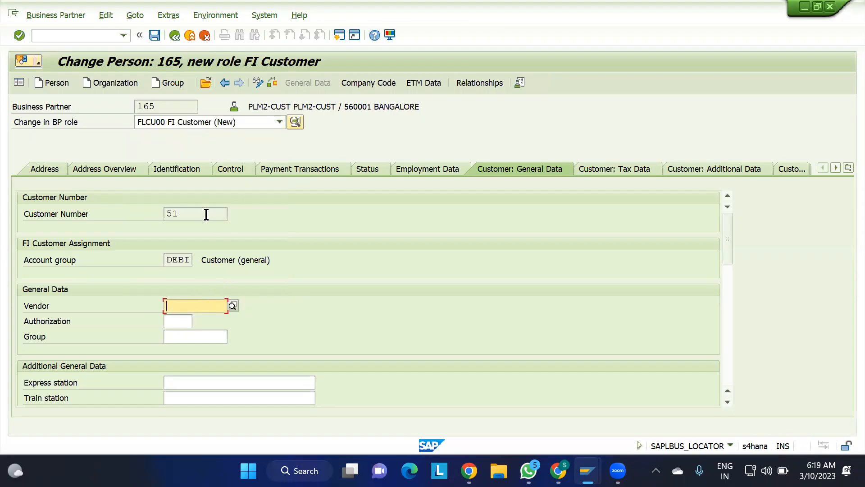
pyautogui.click(363, 83)
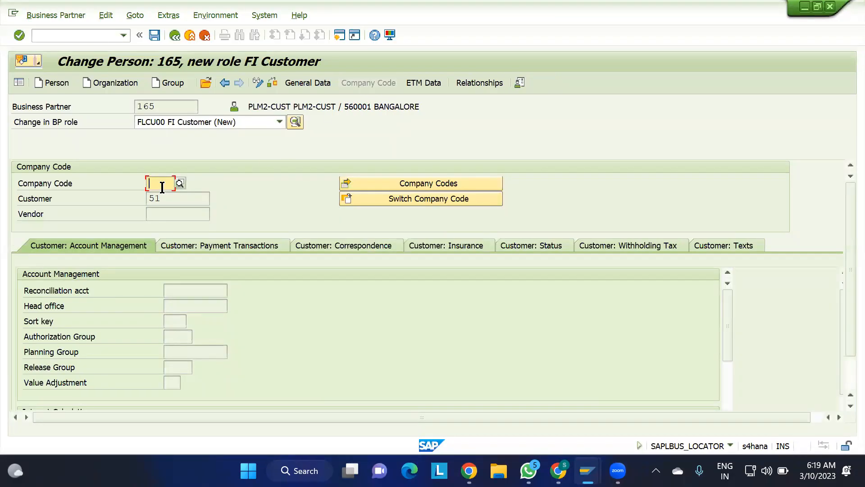
pyautogui.write('CCM1')
pyautogui.press('Return')
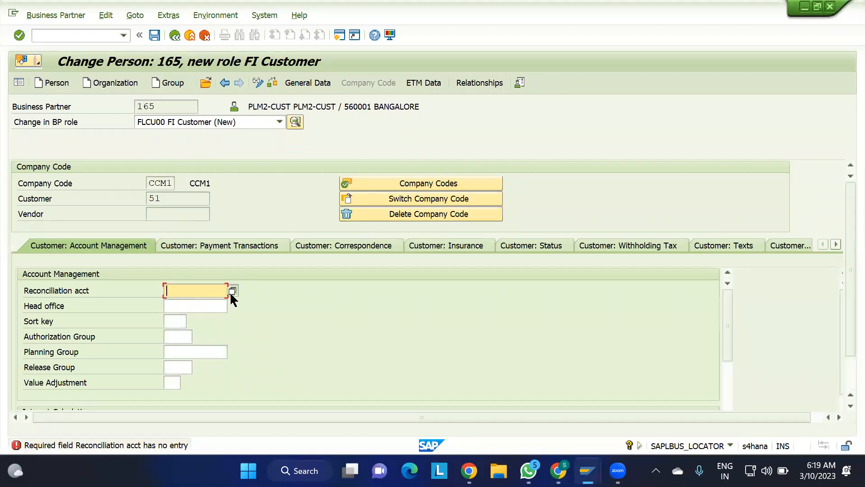
# Set the customer's reconciliation account to 140000 and payment terms to 0001 for the company code, and save the business partner
pyautogui.click(232, 292)
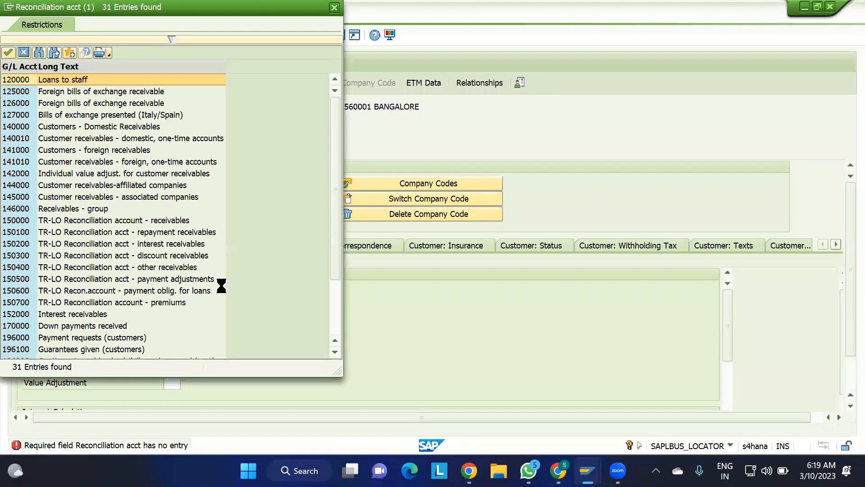
pyautogui.doubleClick(53, 124)
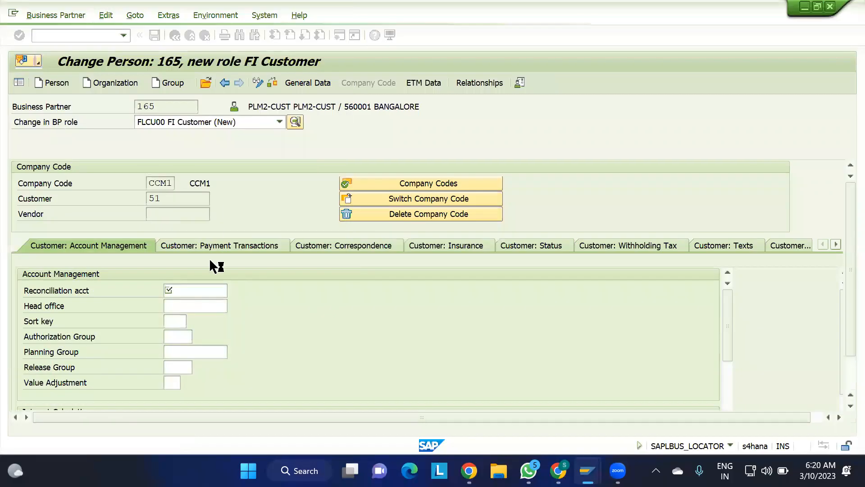
pyautogui.click(267, 247)
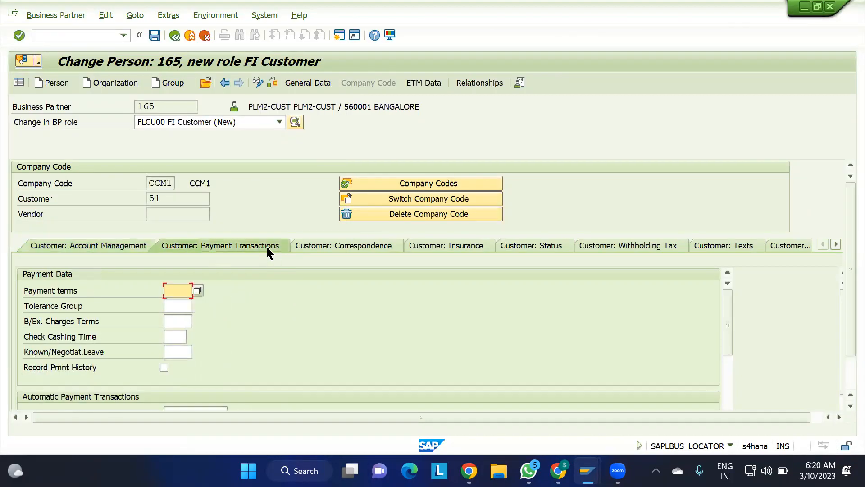
pyautogui.write('0001')
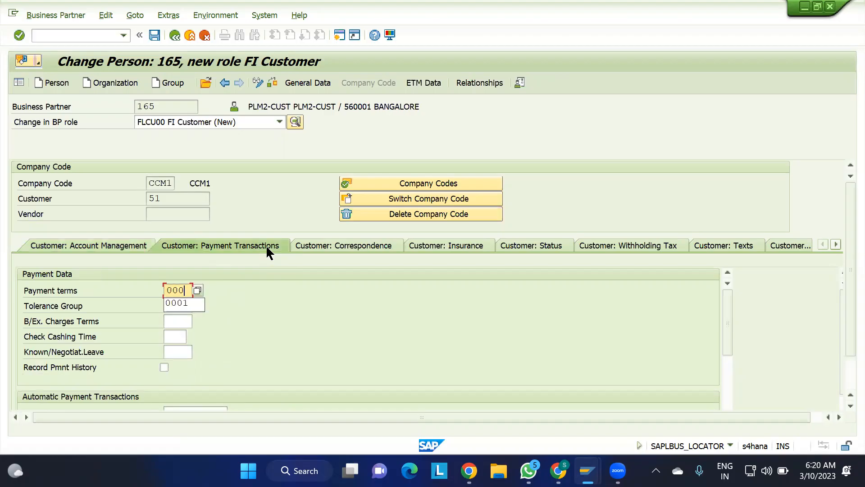
pyautogui.click(317, 242)
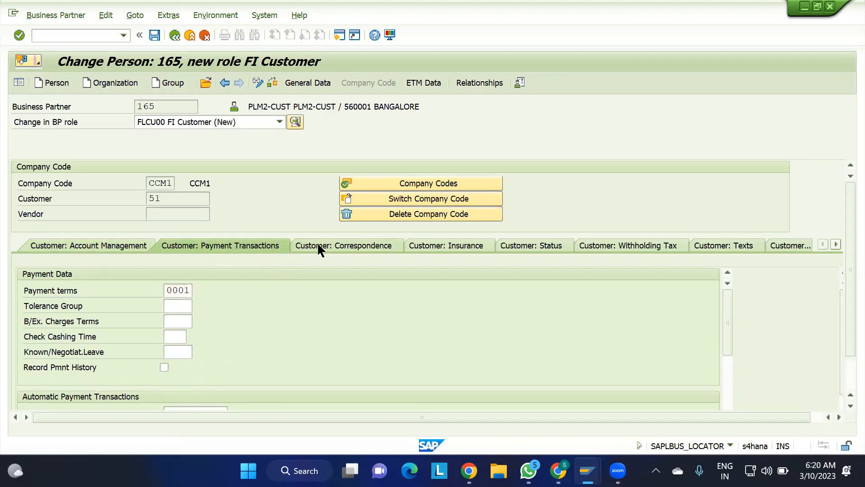
pyautogui.click(99, 245)
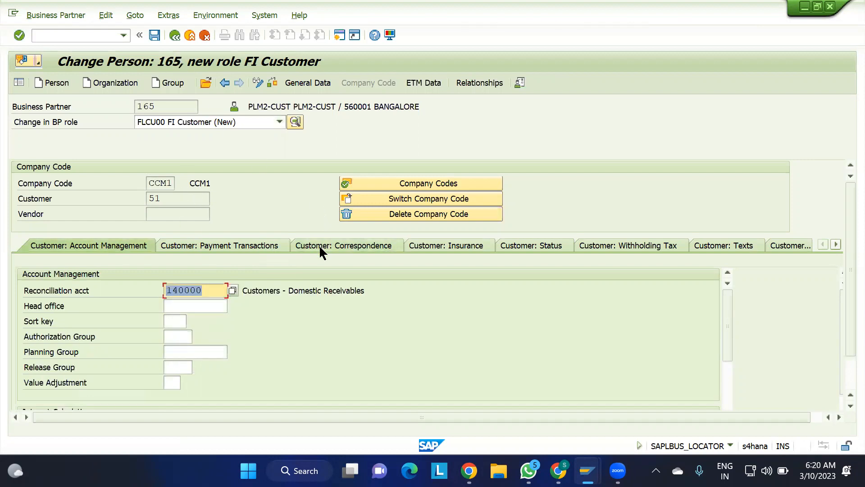
pyautogui.click(389, 247)
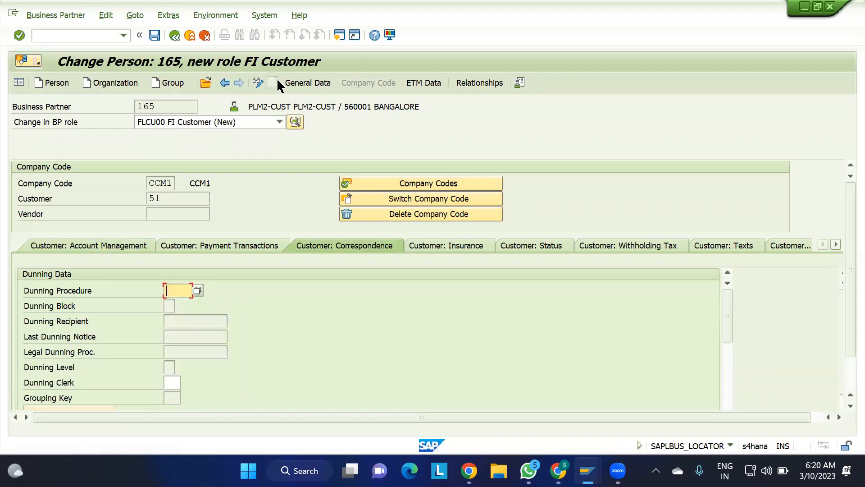
pyautogui.click(154, 36)
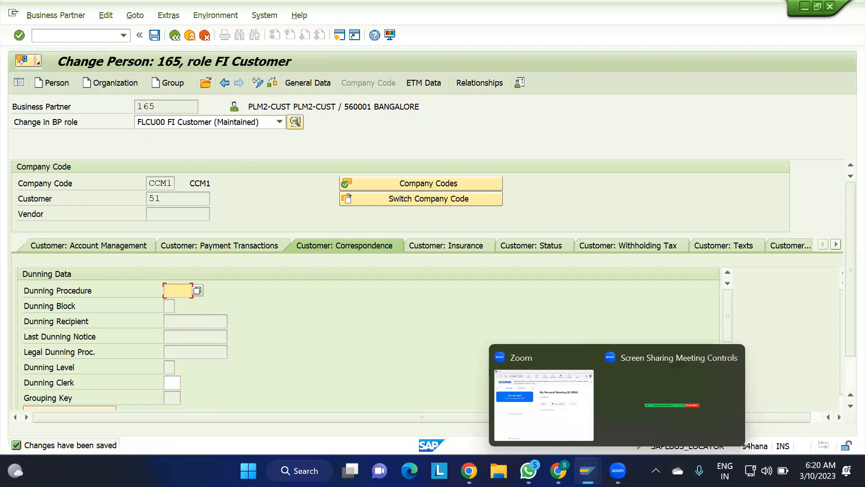
# Switch to the EWM Org Structure sheet in Chrome and enter the heading "DECENTRALISED SYSTEM:" in D115
pyautogui.moveTo(587, 471)
pyautogui.moveTo(558, 471)
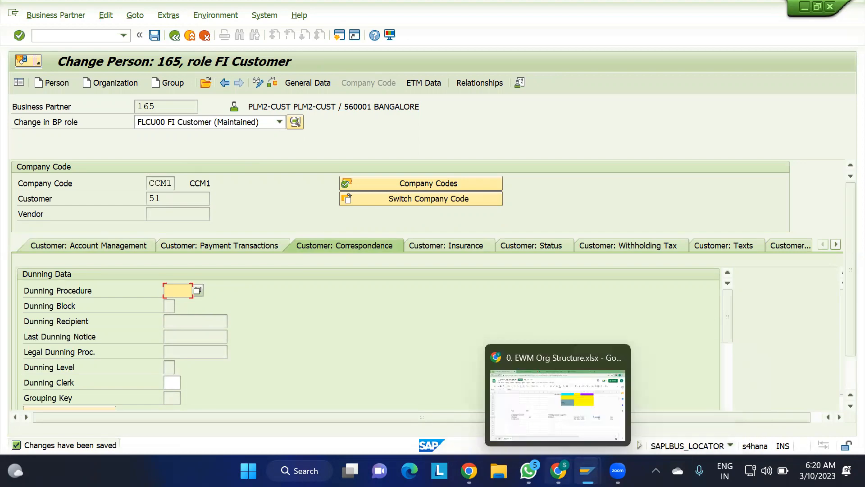
pyautogui.click(503, 387)
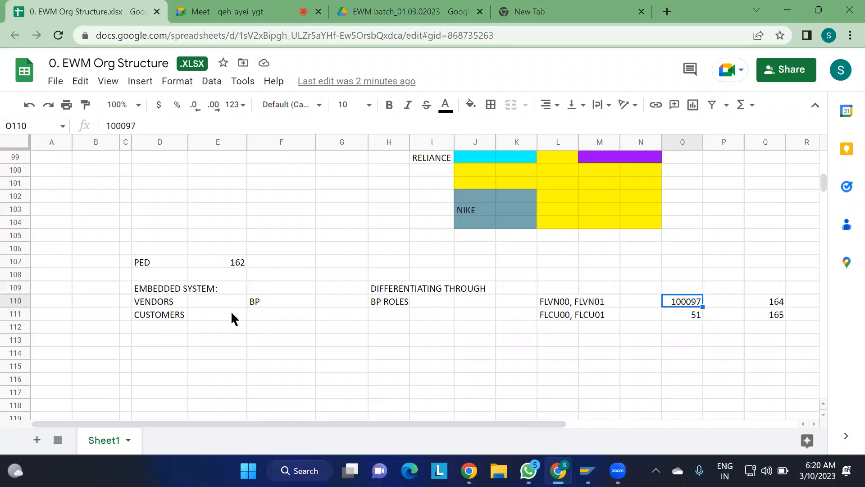
pyautogui.scroll(-4, 231, 314)
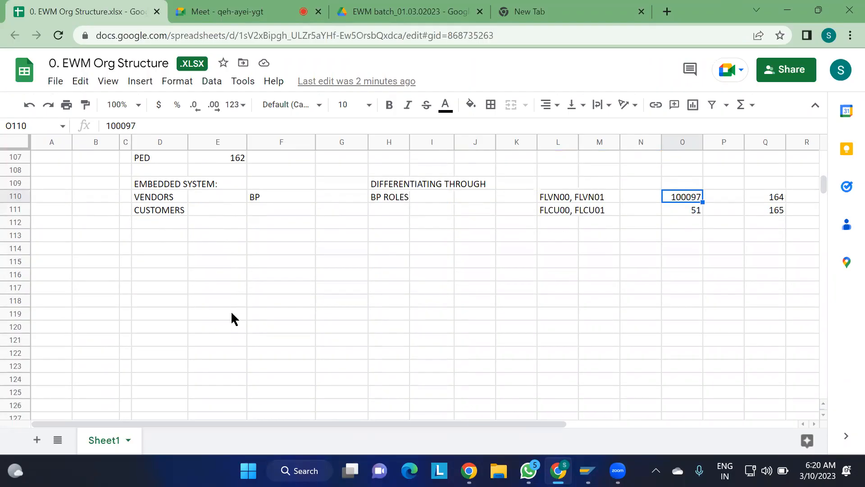
pyautogui.scroll(-1, 232, 318)
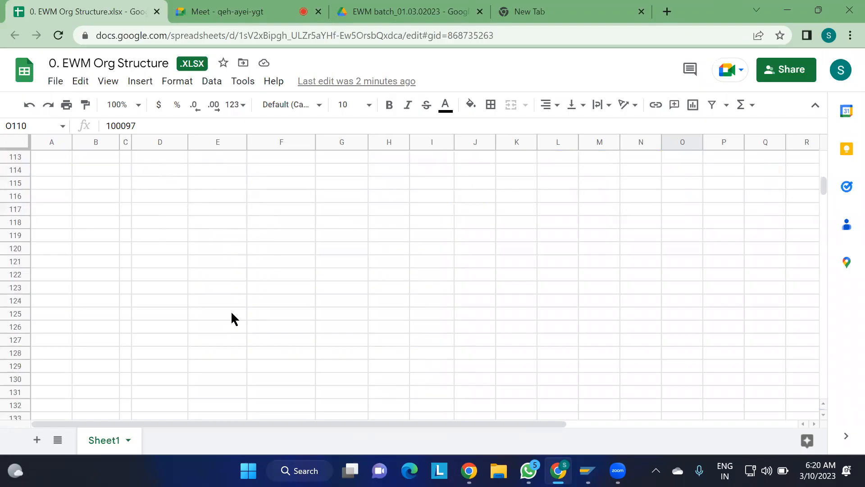
pyautogui.click(170, 185)
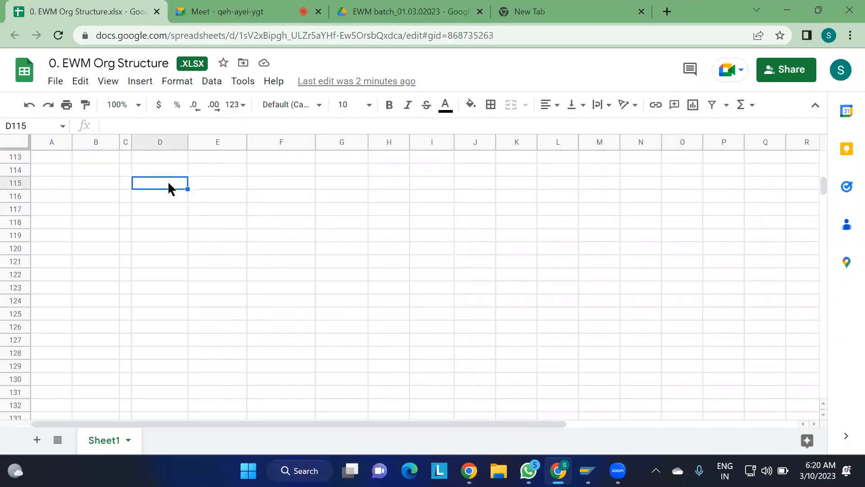
pyautogui.write('DECENTRALISED SYSTEM')
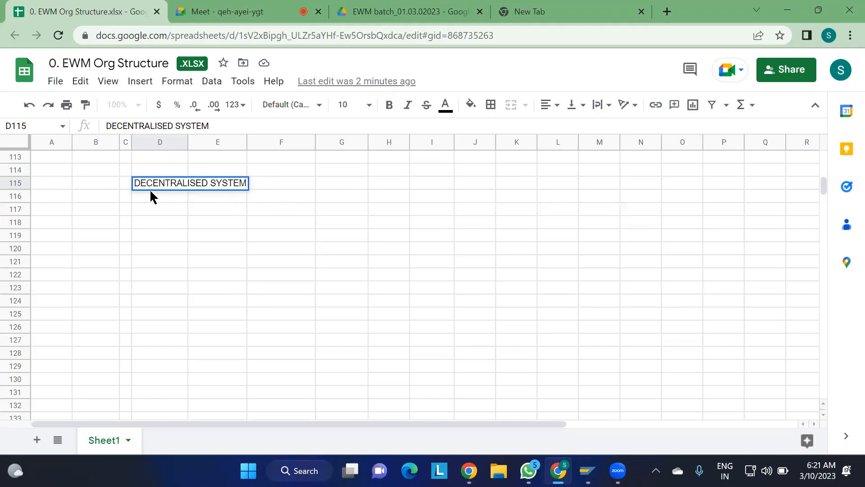
pyautogui.write(':')
pyautogui.click(146, 232)
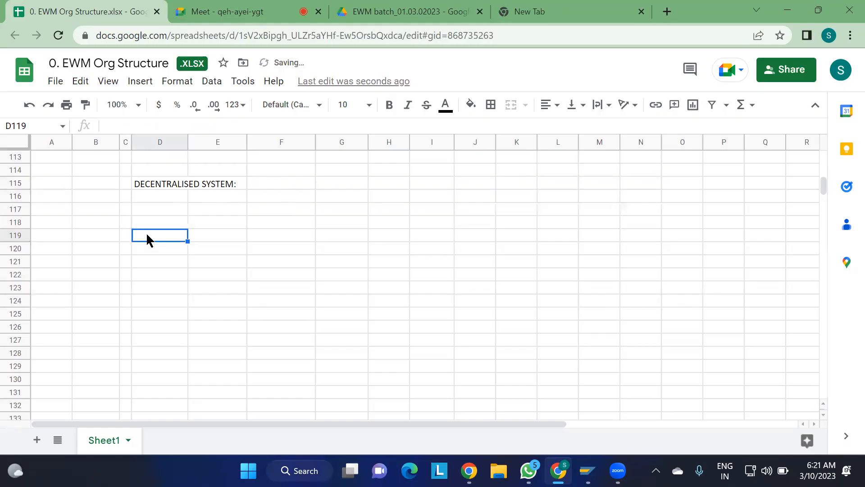
# Enter the label "VENDORS:" in D117 under the decentralised system heading
pyautogui.click(153, 211)
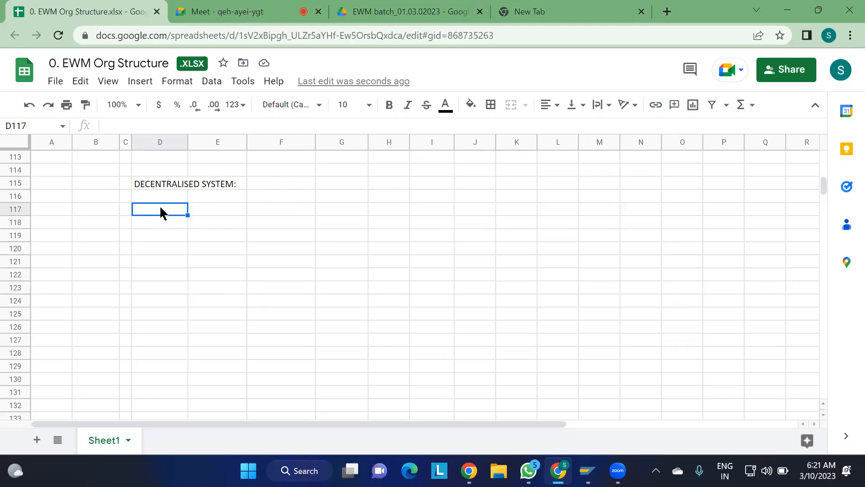
pyautogui.write('VENDORS:')
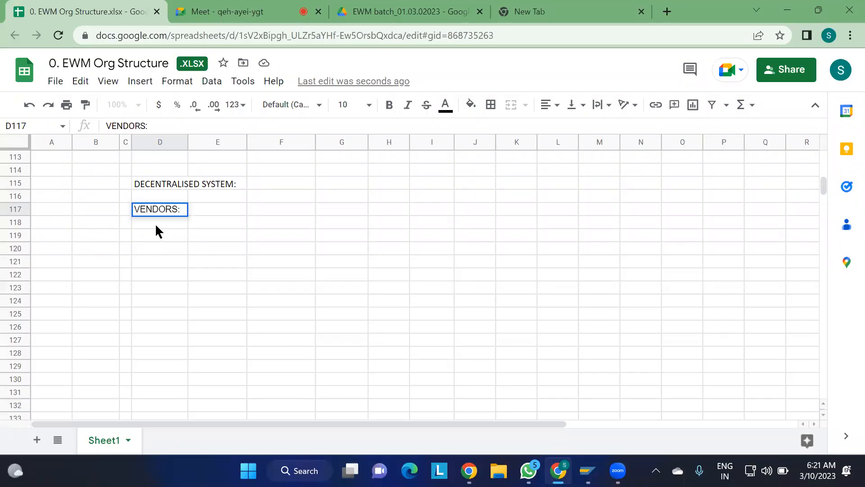
pyautogui.press('Return')
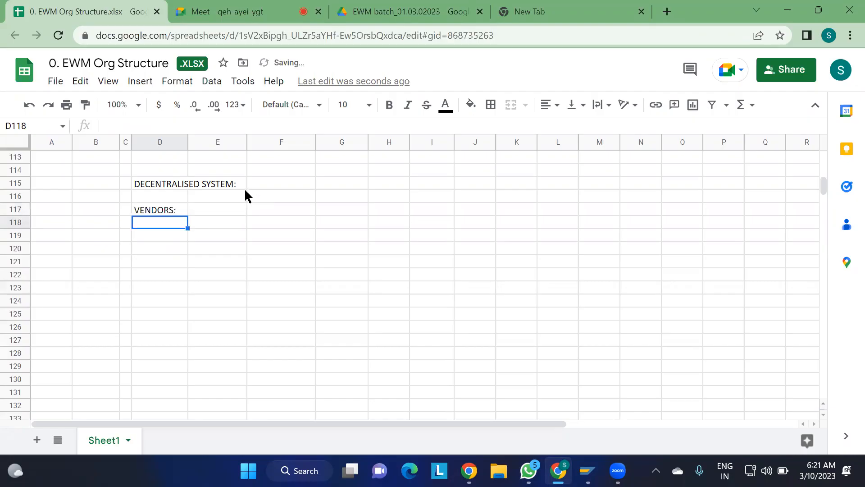
# Review the plant PED, custodian and owner rows and the embedded system vendor entries against the decentralised system section
pyautogui.scroll(5, 245, 191)
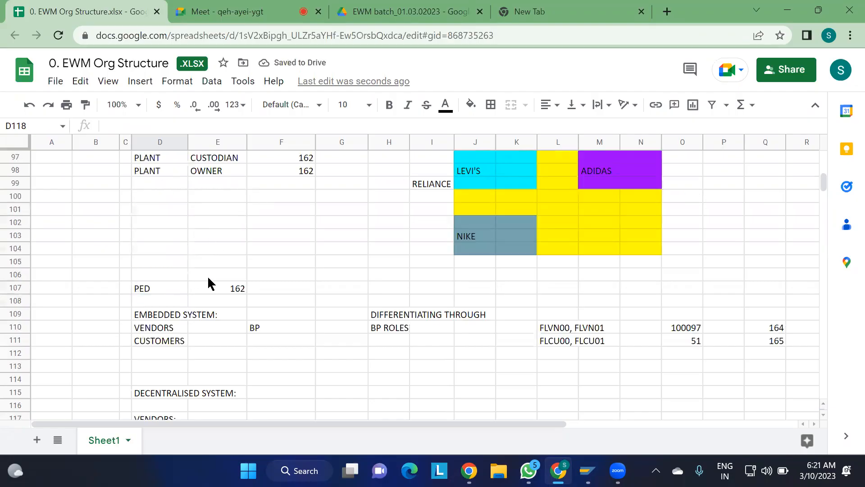
pyautogui.click(181, 315)
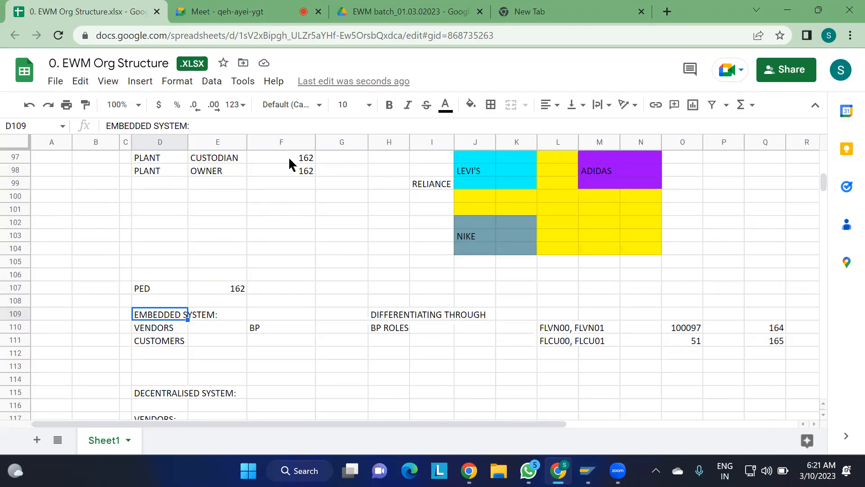
pyautogui.scroll(1, 289, 197)
pyautogui.click(302, 174)
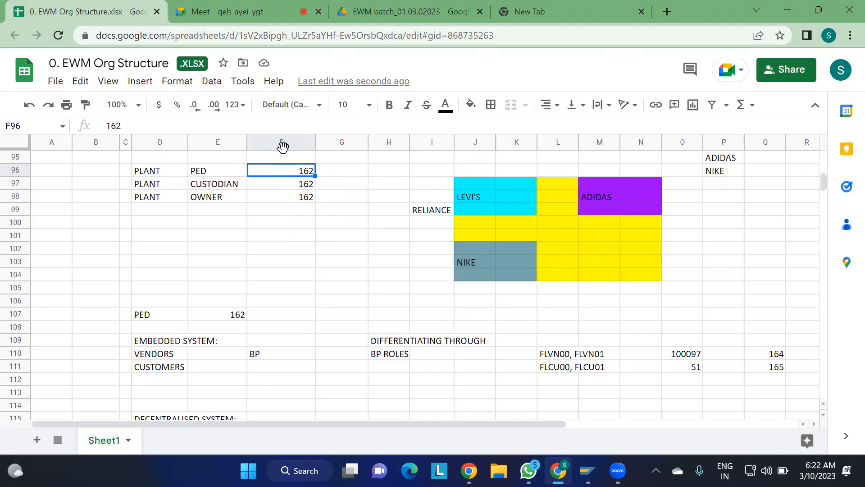
pyautogui.click(354, 173)
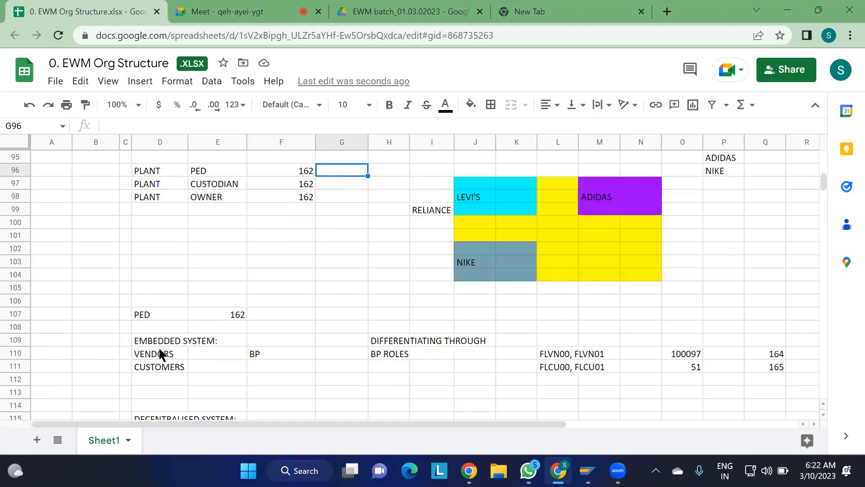
pyautogui.click(160, 353)
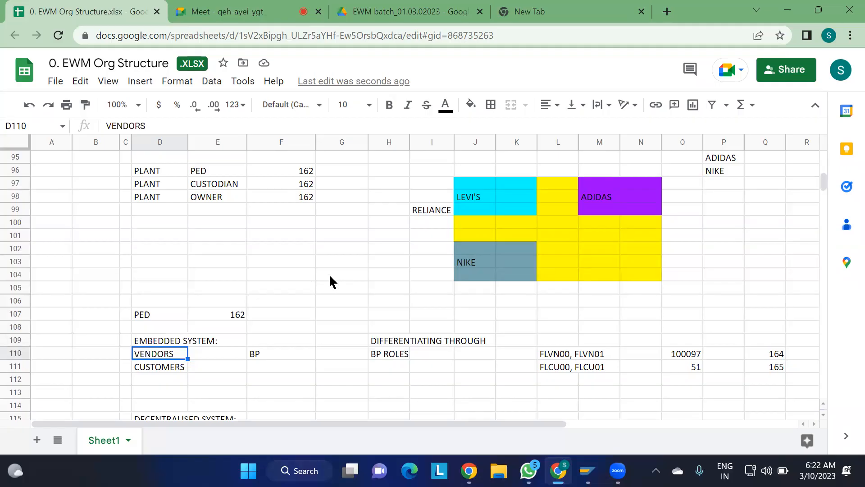
pyautogui.scroll(-2, 324, 348)
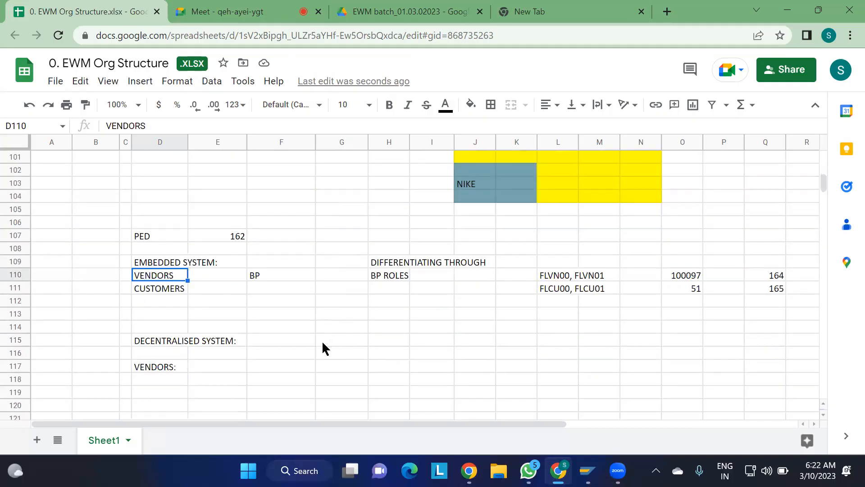
pyautogui.scroll(-4, 323, 346)
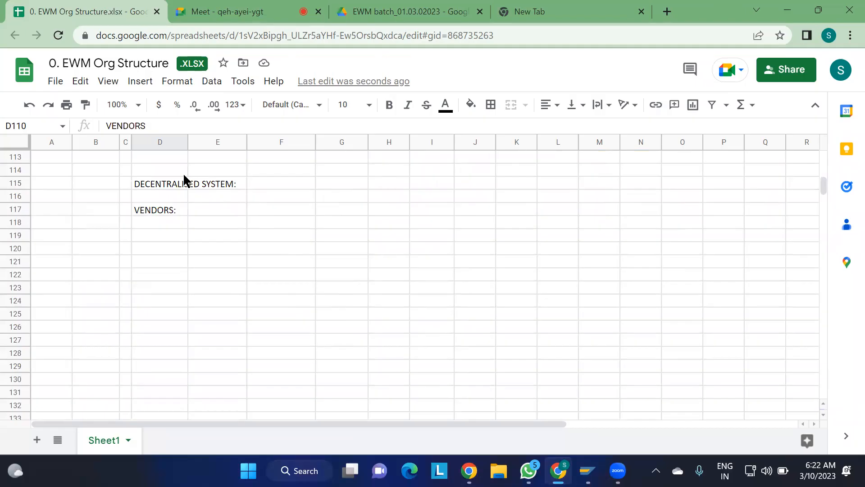
pyautogui.click(165, 186)
pyautogui.click(252, 251)
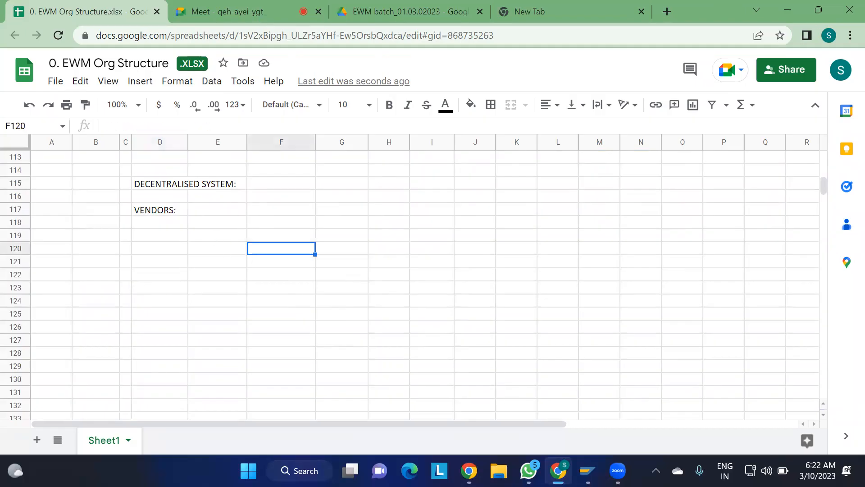
# Minimize Chrome and open the Pics presentation in PowerPoint from the Pics_EWM desktop folder
pyautogui.click(558, 470)
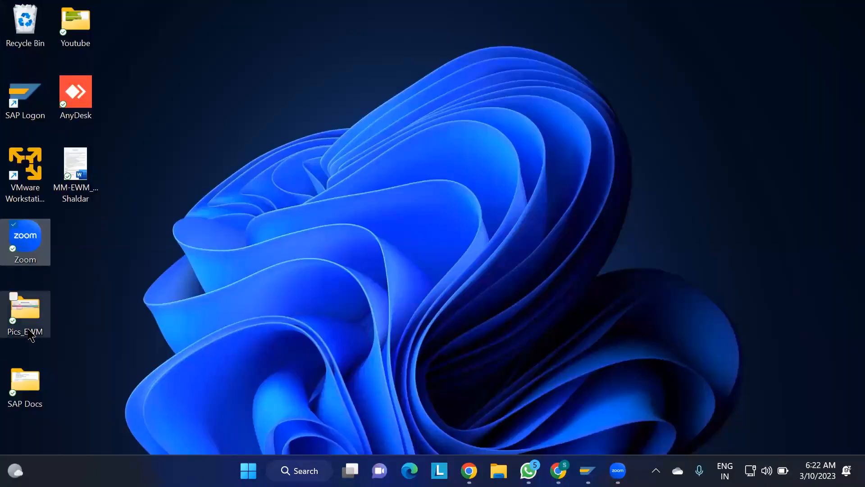
pyautogui.click(26, 311)
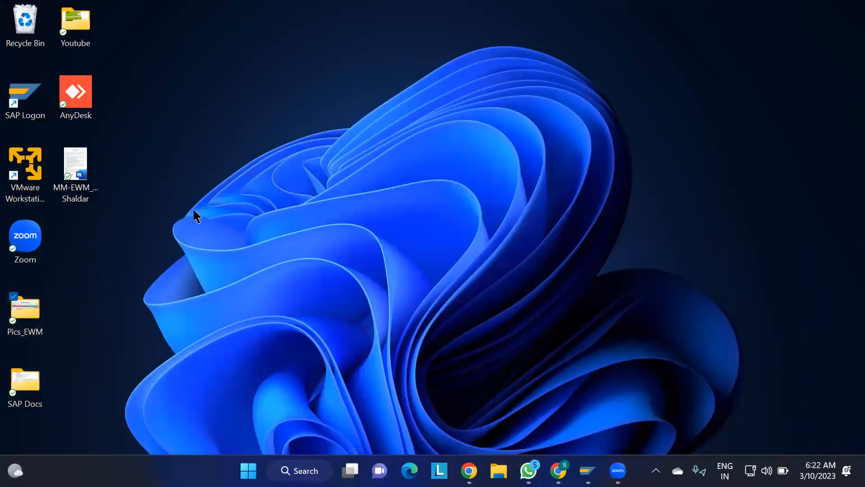
pyautogui.press('Return')
pyautogui.click(165, 152)
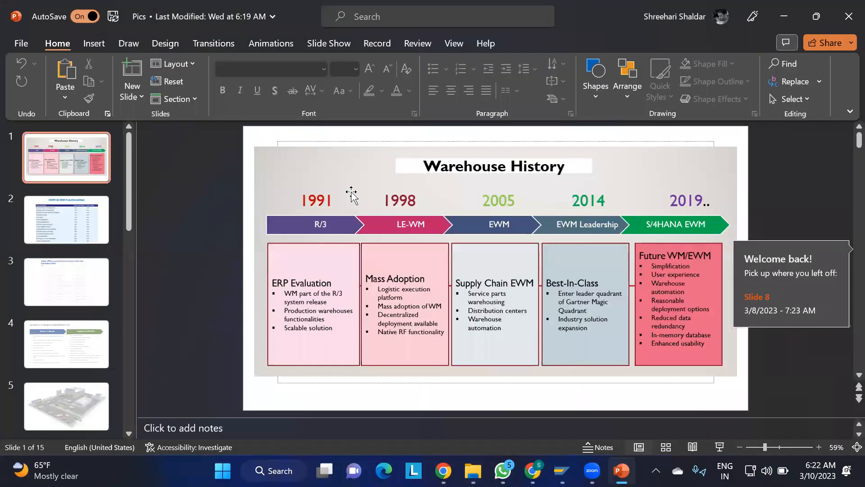
# Show slide 12, the Org Structure / Master Data Integration diagram, in the Pics presentation
pyautogui.scroll(-2, 44, 350)
pyautogui.scroll(-4, 44, 351)
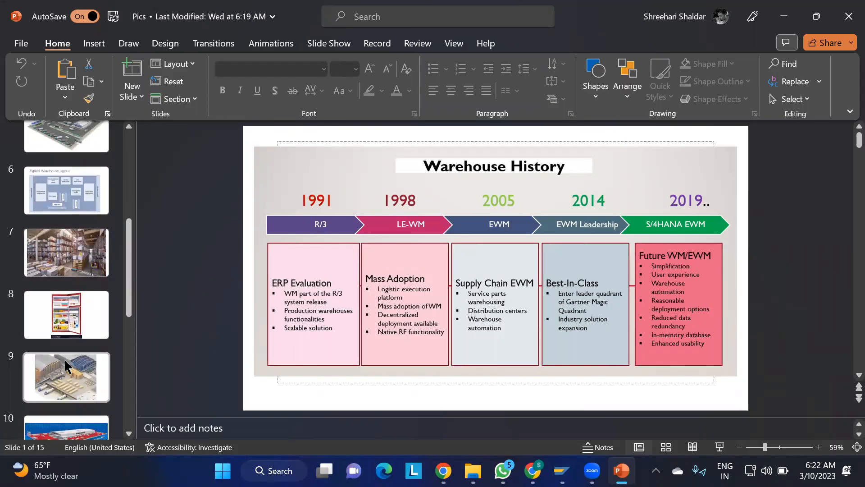
pyautogui.scroll(-3, 67, 338)
pyautogui.scroll(-3, 64, 365)
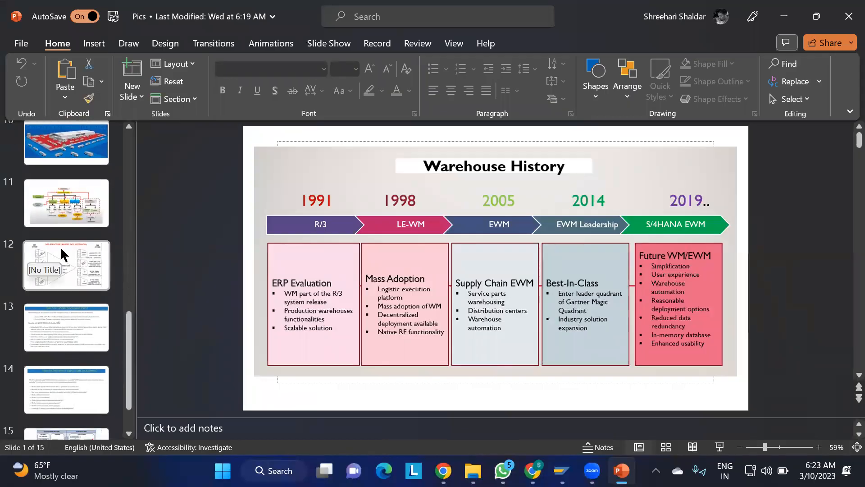
pyautogui.click(89, 265)
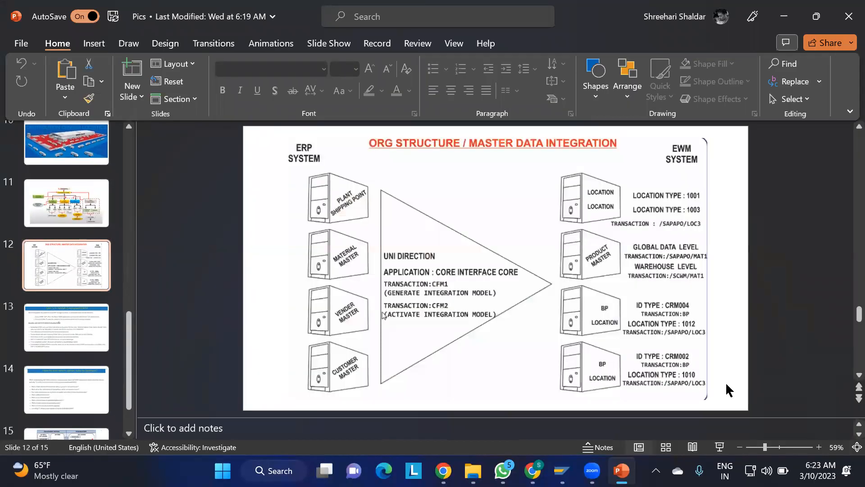
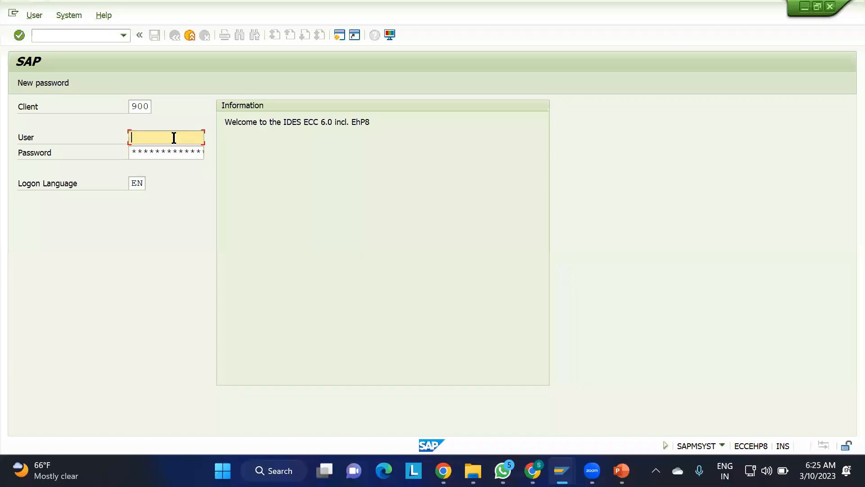
# Log on to client 900 of the SAP ECC system with the user name and account password
pyautogui.press('Down')
pyautogui.press('Return')
pyautogui.press('Tab')
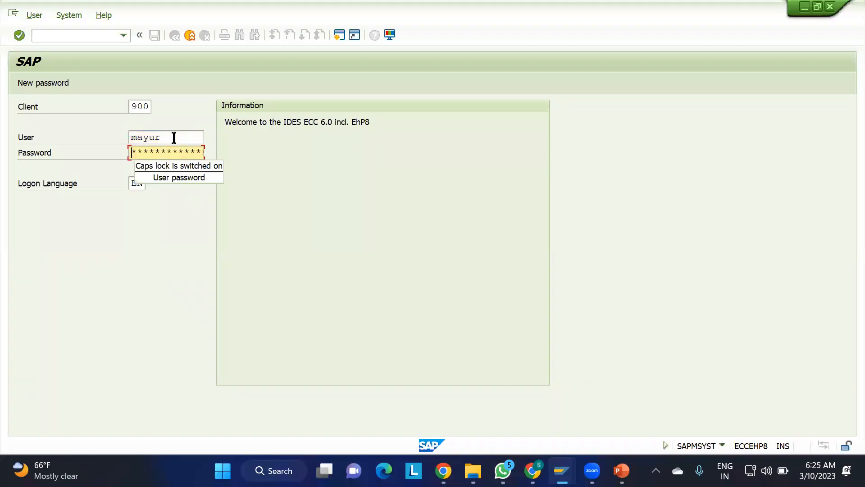
pyautogui.press('capslock')
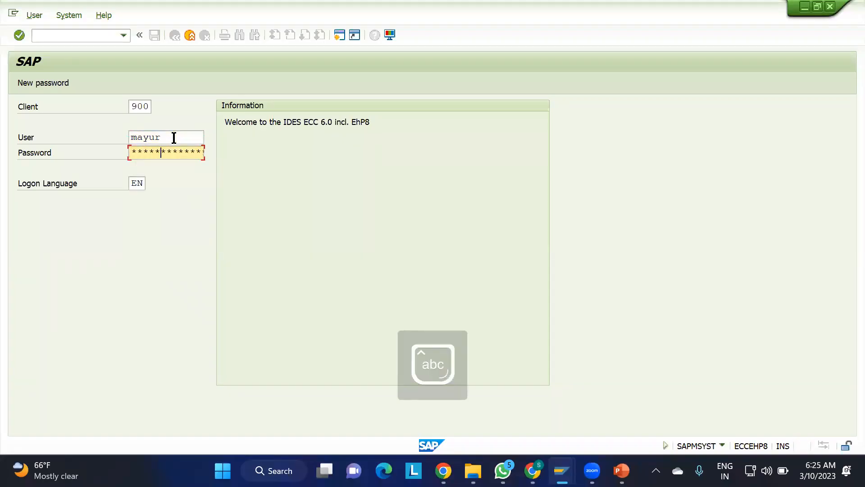
pyautogui.press('capslock')
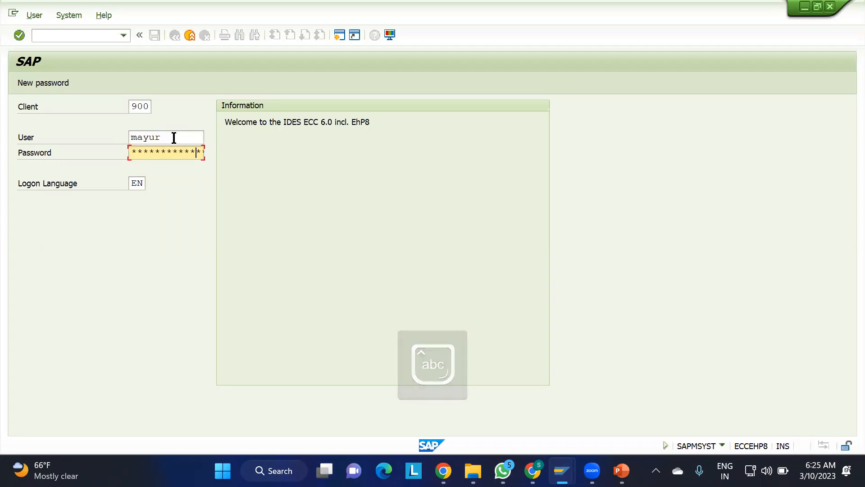
pyautogui.press('Return')
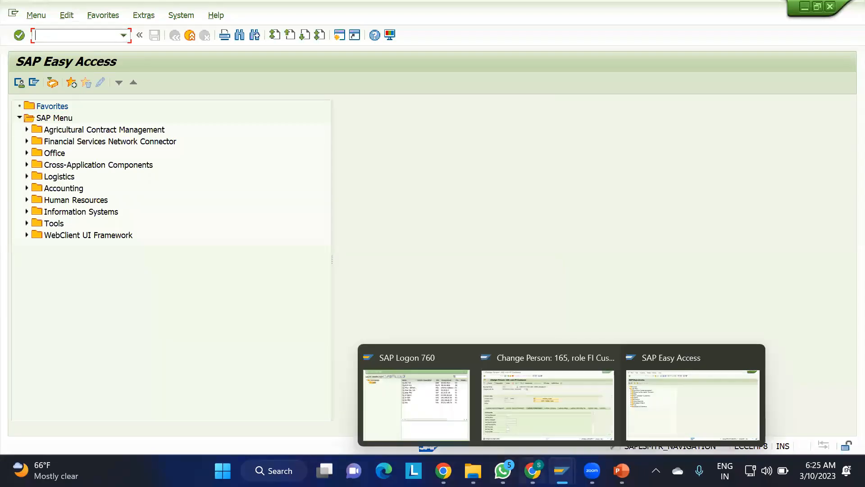
# Switch to the EWM Org Structure sheet in Chrome and enter "TCODE" in F117 and "XK01" in G117 beside the vendors label
pyautogui.click(533, 471)
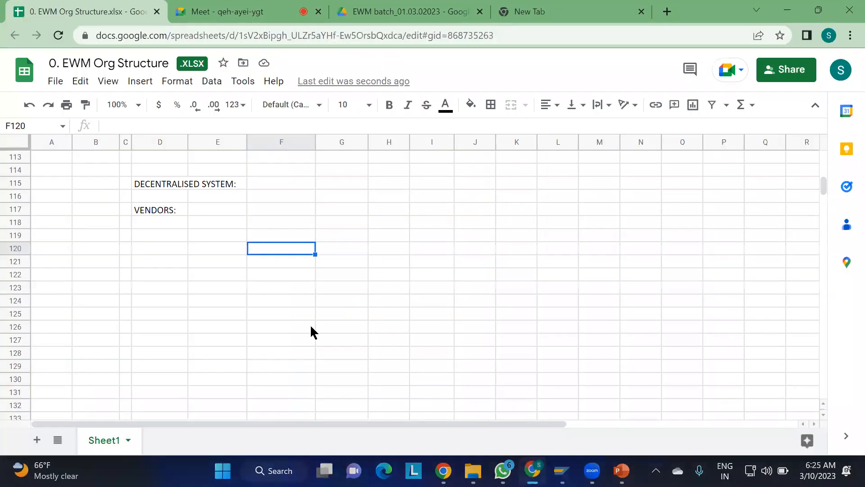
pyautogui.click(160, 224)
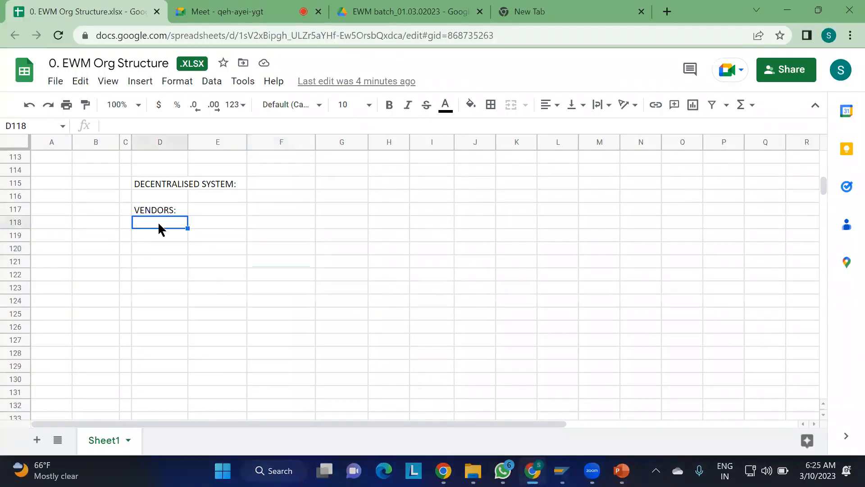
pyautogui.click(266, 212)
pyautogui.write('TCODE')
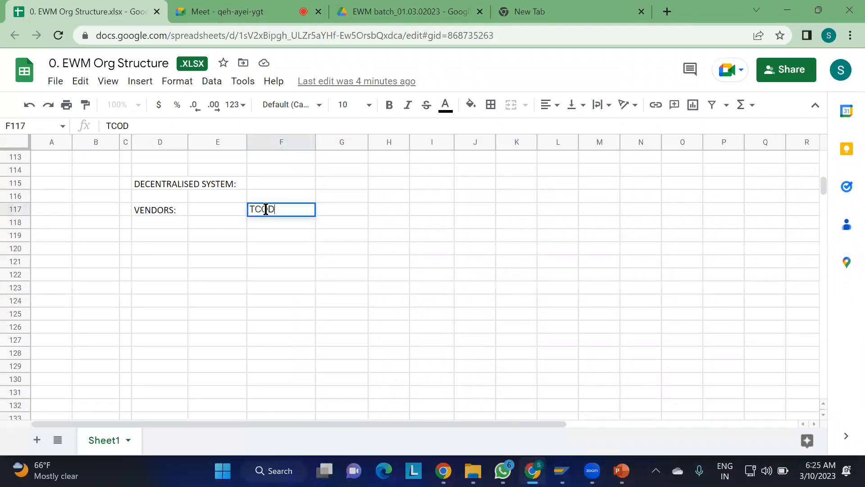
pyautogui.press('Tab')
pyautogui.write('XK01')
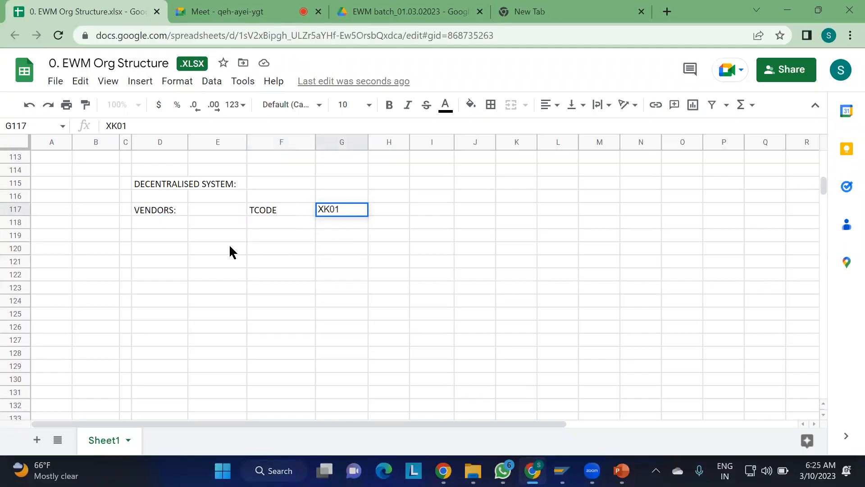
# Switch back to SAP and start transaction XK01 for creating a vendor
pyautogui.hotkey('alt', 'Tab')
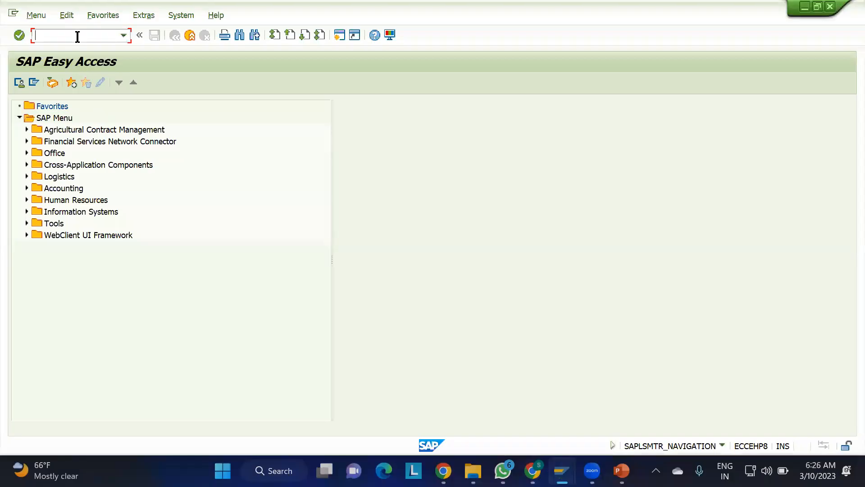
pyautogui.write('XK01')
pyautogui.press('Return')
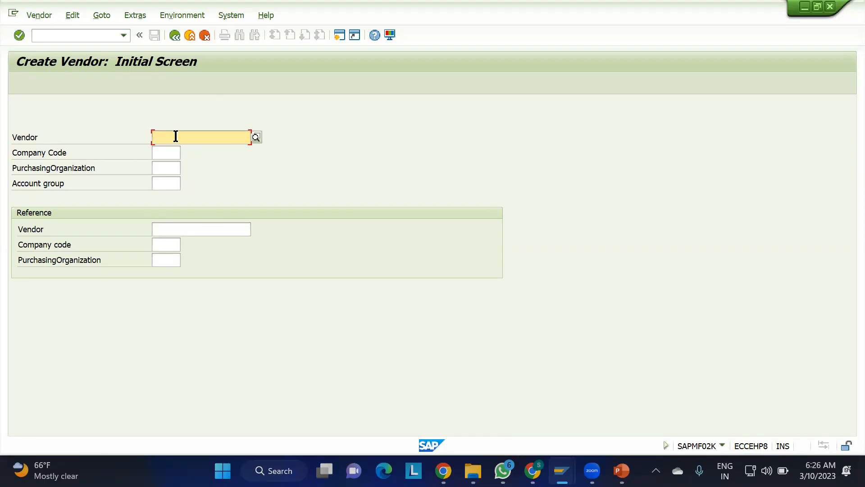
# Enter PLM1-VEND1 as the new vendor's key on the initial screen
pyautogui.write('PLM1')
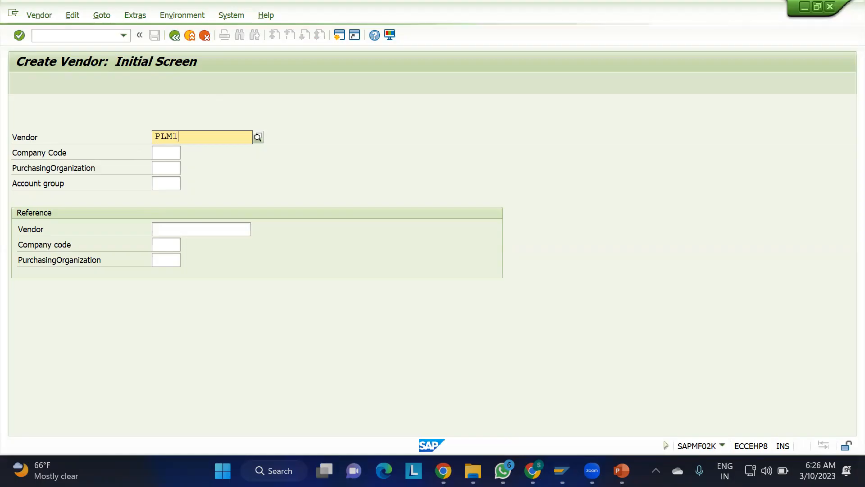
pyautogui.write('-VEND')
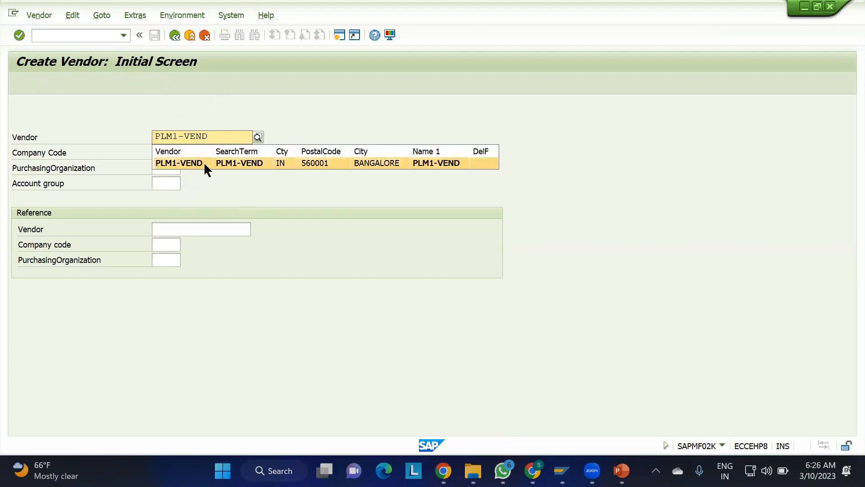
pyautogui.click(204, 163)
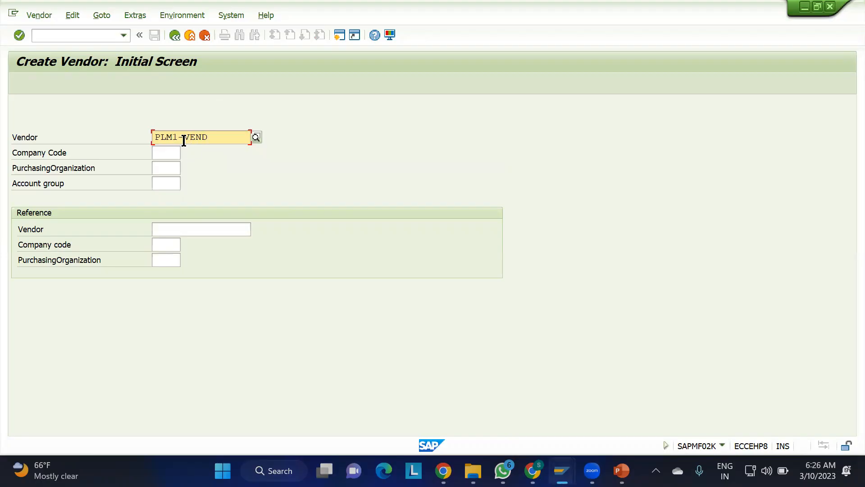
pyautogui.write('1')
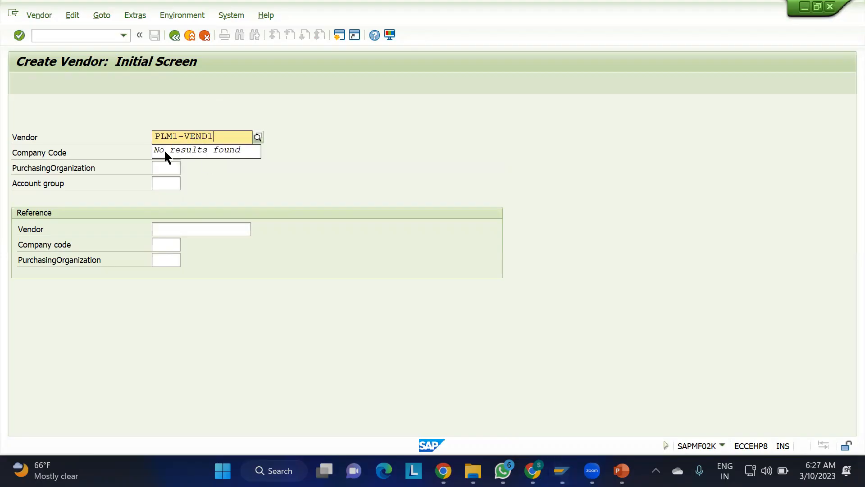
pyautogui.press('Tab')
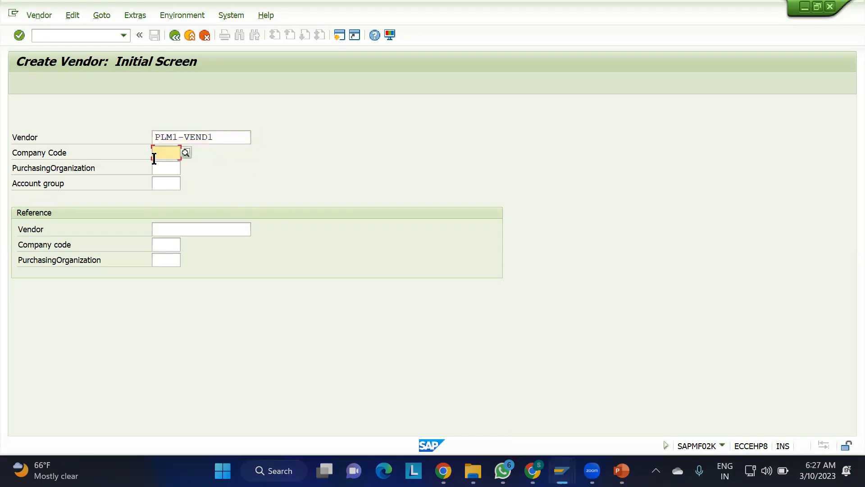
# Assign company code CCM1, purchasing organization POM1 and account group VEND, and continue to the vendor's address data
pyautogui.write('CCM1')
pyautogui.press('Tab')
pyautogui.write('POM1')
pyautogui.press('Tab')
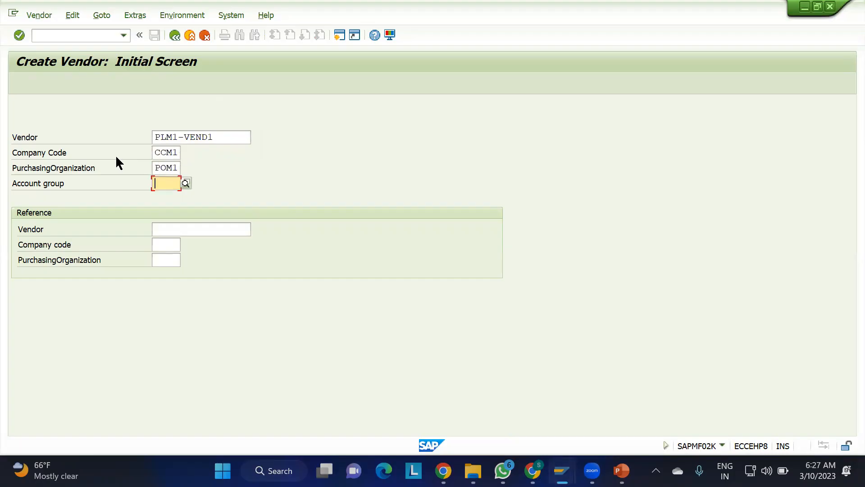
pyautogui.write('VEND')
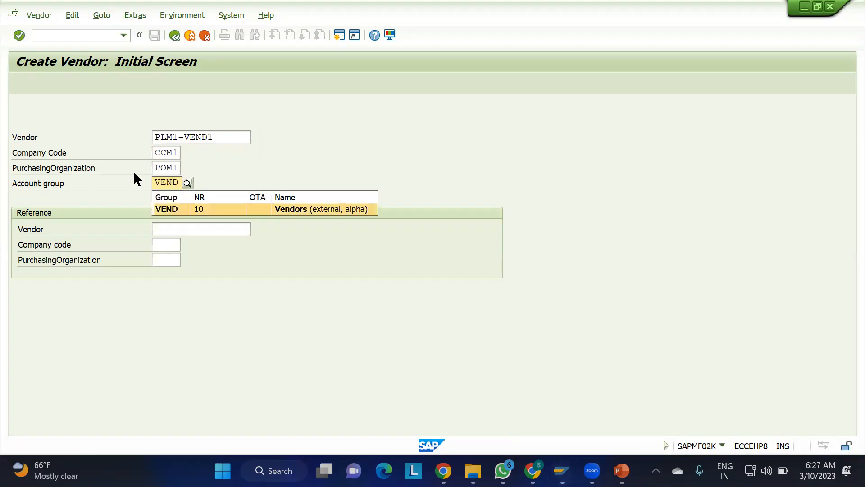
pyautogui.click(174, 206)
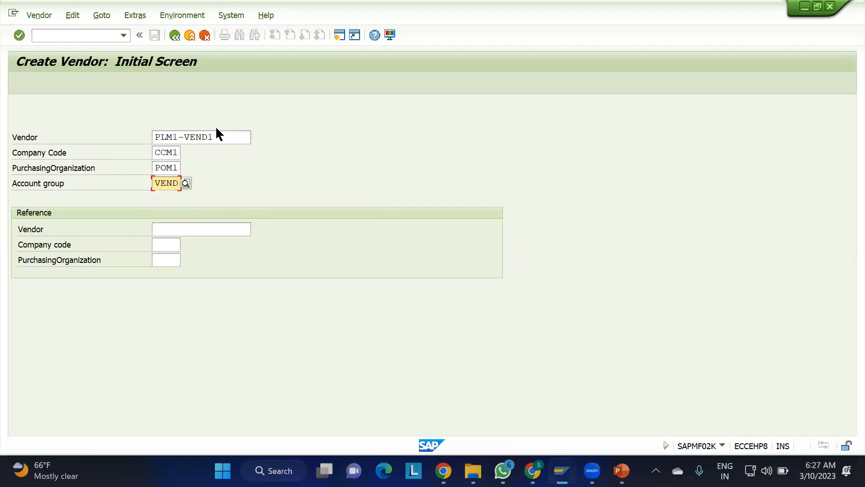
pyautogui.press('Return')
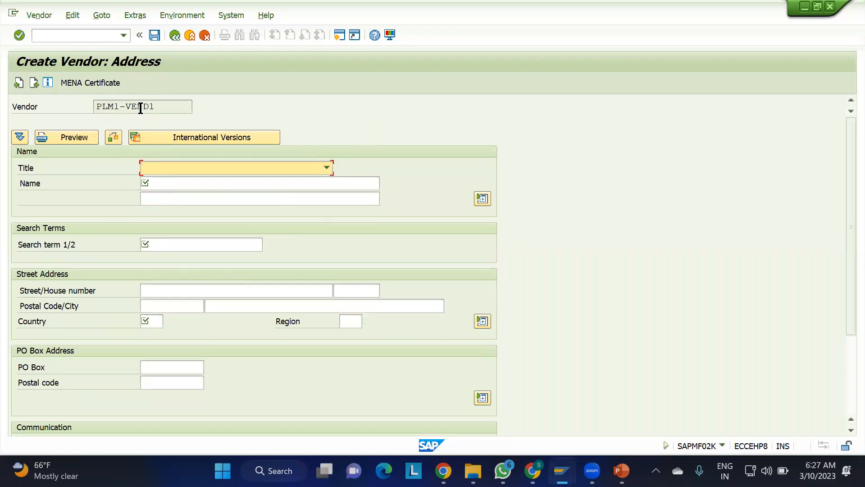
# Copy the vendor key PLM1-VEND1 into the vendor's name and first search term
pyautogui.moveTo(156, 106); pyautogui.dragTo(66, 110)
pyautogui.hotkey('ctrl', 'c')
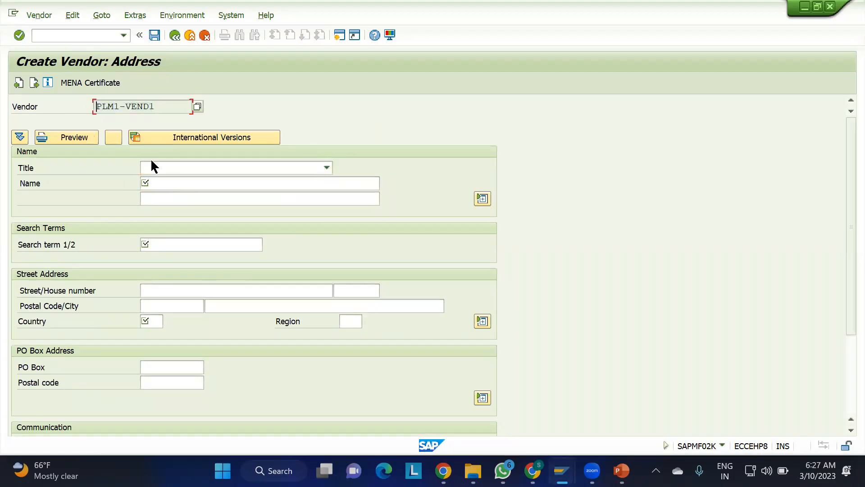
pyautogui.click(148, 183)
pyautogui.hotkey('ctrl', 'v')
pyautogui.press('Tab')
pyautogui.press('Tab')
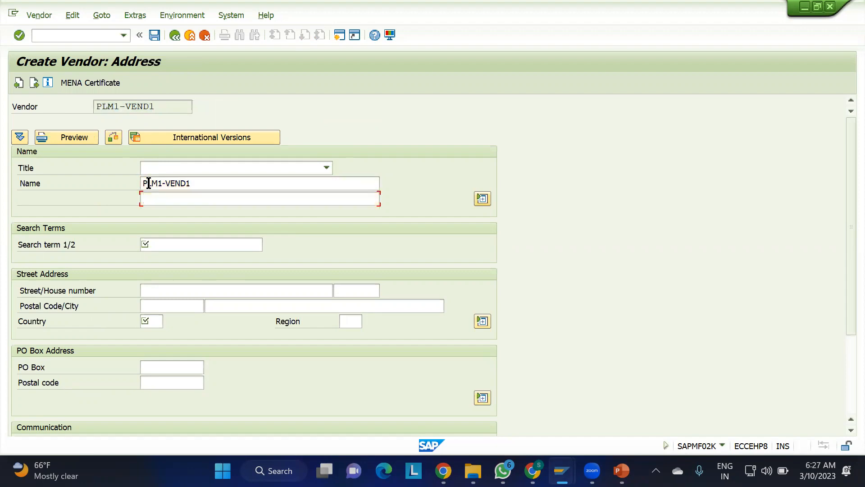
pyautogui.hotkey('ctrl', 'v')
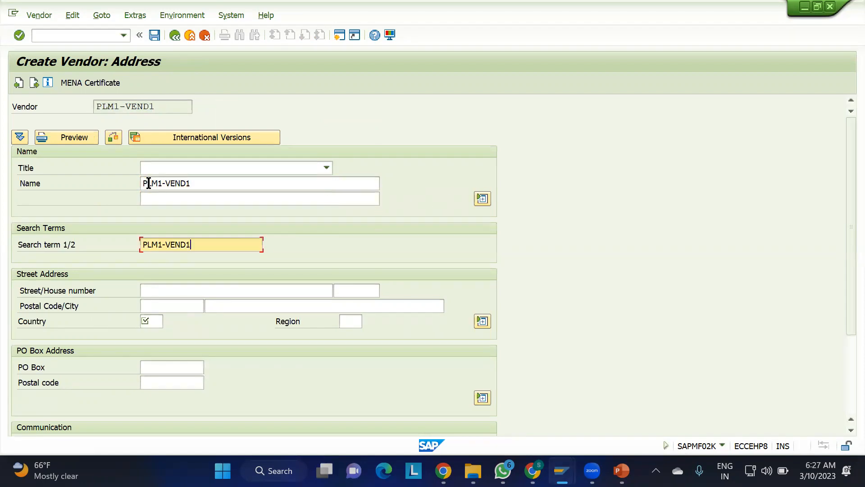
# Fill in the vendor's postal code, city BANGALORE and country IN, and continue to the control data
pyautogui.press('Tab')
pyautogui.press('Tab')
pyautogui.press('Tab')
pyautogui.press('Down')
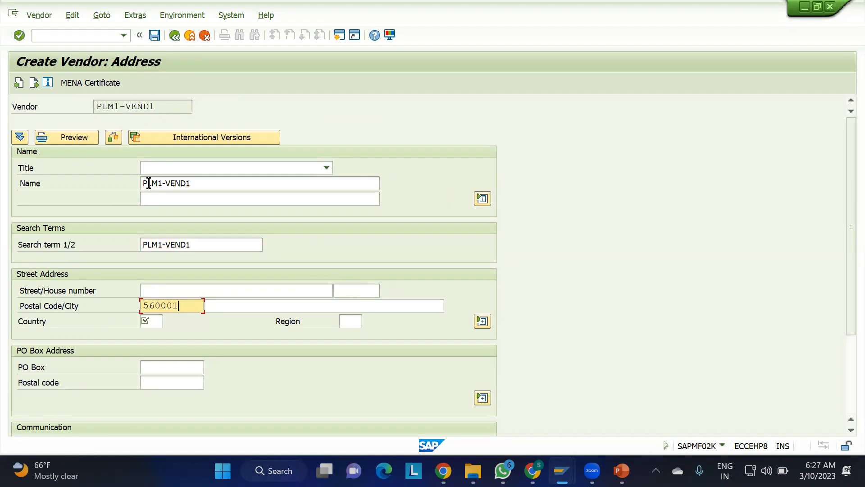
pyautogui.press('Tab')
pyautogui.press('Down')
pyautogui.press('Tab')
pyautogui.write('IN')
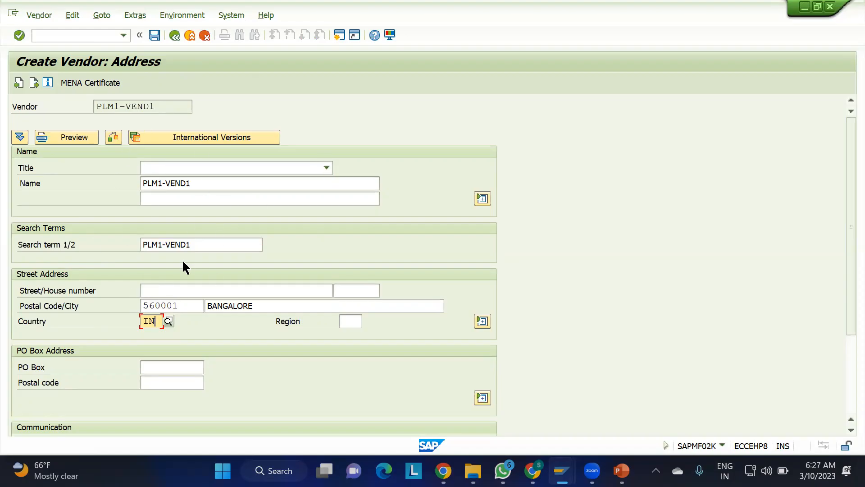
pyautogui.press('Return')
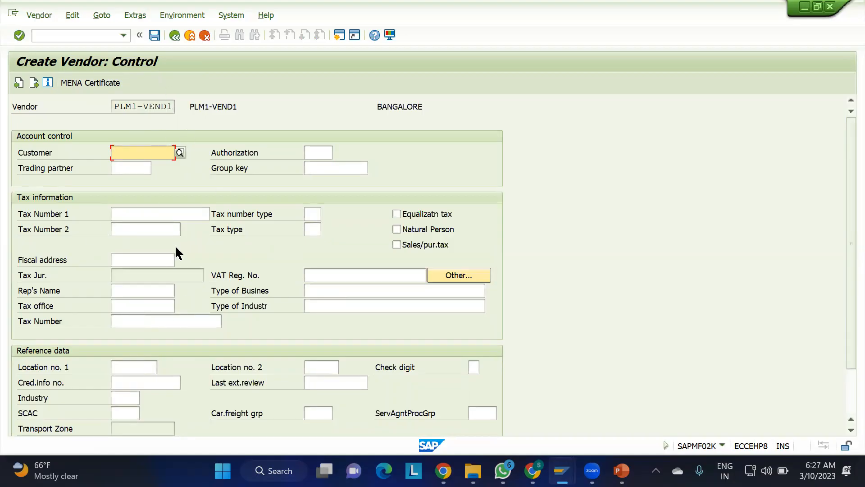
# Leave the control, bank and contact person data blank, and enter the reconciliation account and cash management group A1 in the accounting information
pyautogui.press('Return')
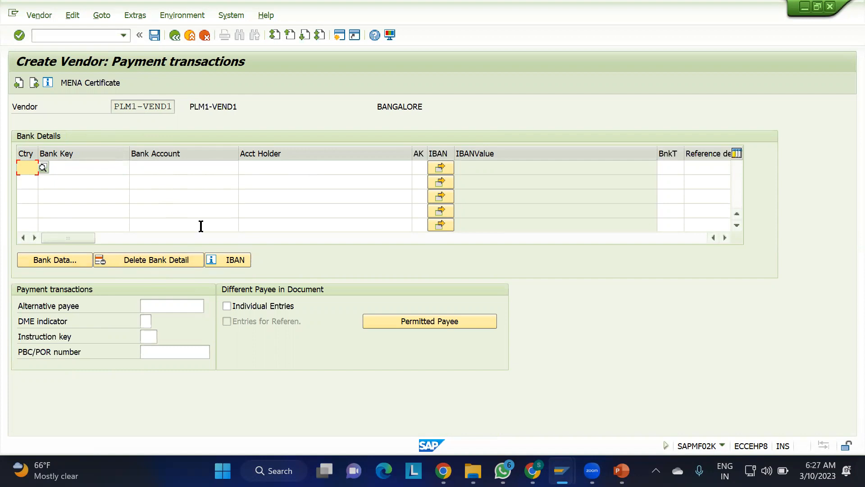
pyautogui.press('Return')
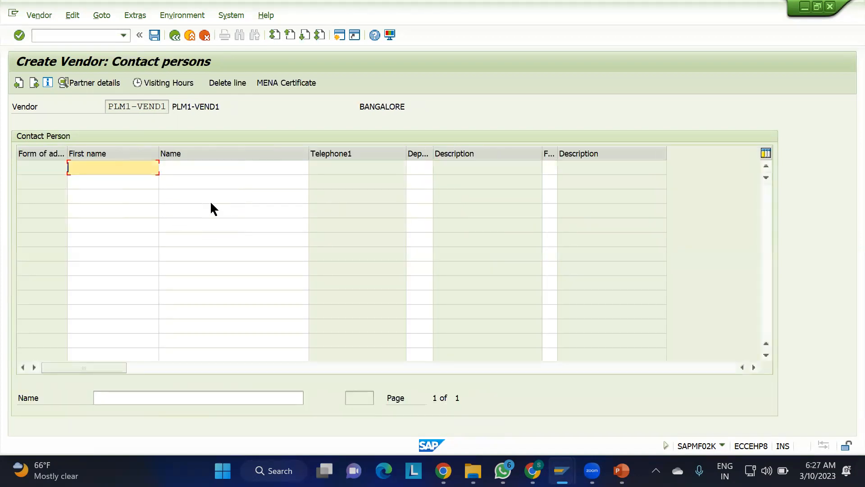
pyautogui.press('Return')
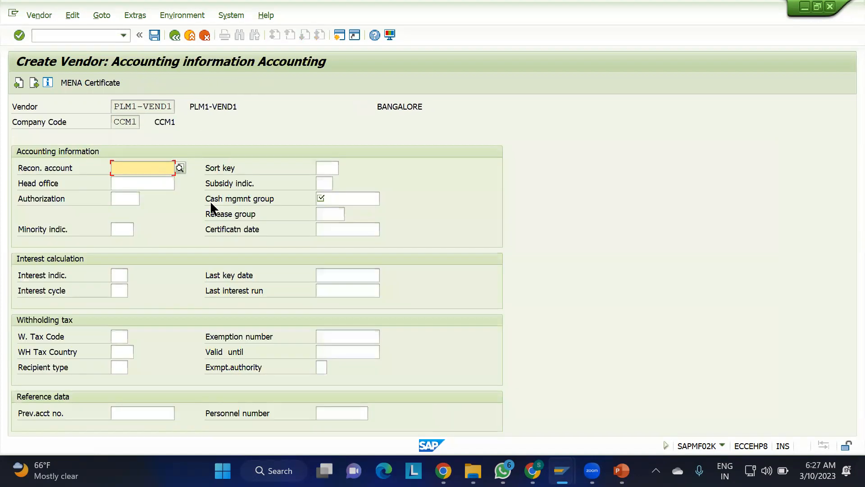
pyautogui.press('space')
pyautogui.press('Down')
pyautogui.press('Return')
pyautogui.click(339, 199)
pyautogui.write('A1')
pyautogui.press('Return')
# Set the accounting payment terms to 0001 and continue past the blank correspondence data to the purchasing data
pyautogui.write('0001')
pyautogui.press('Return')
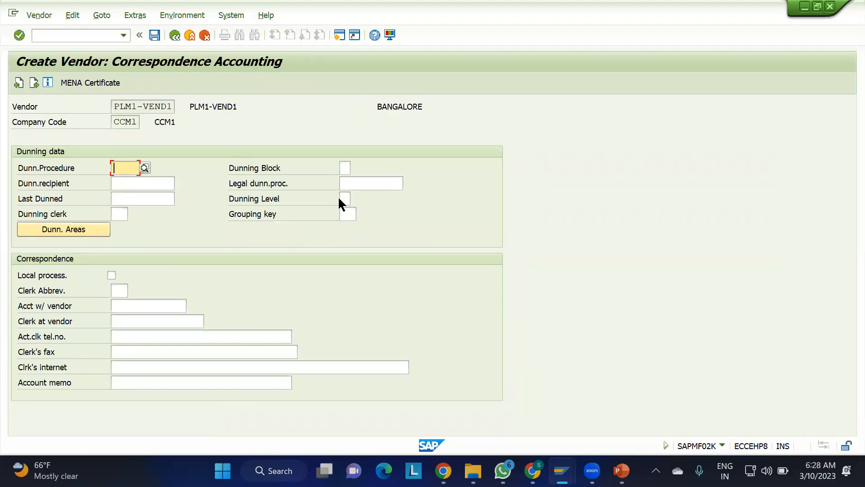
pyautogui.press('Return')
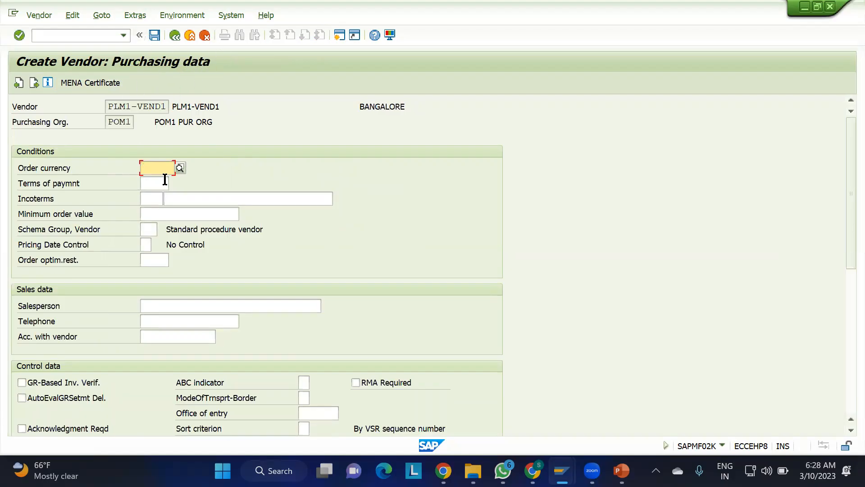
# Fill in the vendor's purchasing conditions with order currency INR, terms of payment 0001 and Incoterms CIF with location CIF
pyautogui.write('INR')
pyautogui.press('Tab')
pyautogui.write('0001')
pyautogui.press('Tab')
pyautogui.write('CIF')
pyautogui.press('Tab')
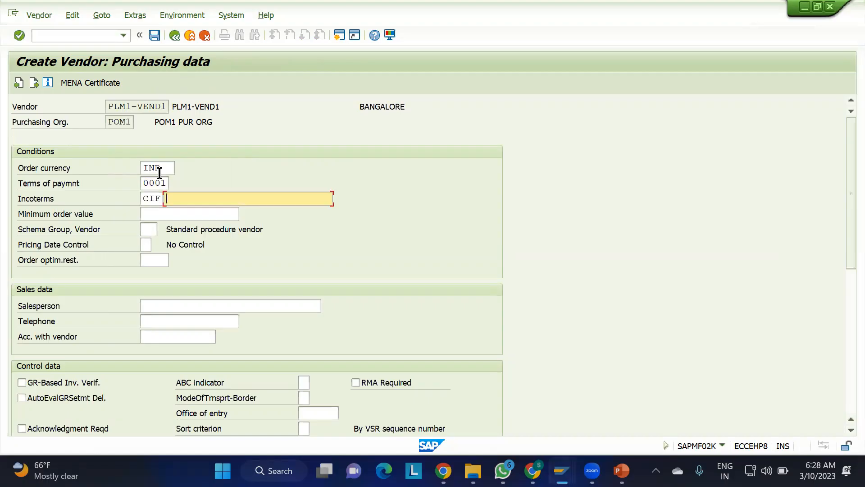
pyautogui.write('CIF')
# Activate GR-based invoice verification, leave the partner functions blank and save the vendor
pyautogui.click(28, 383)
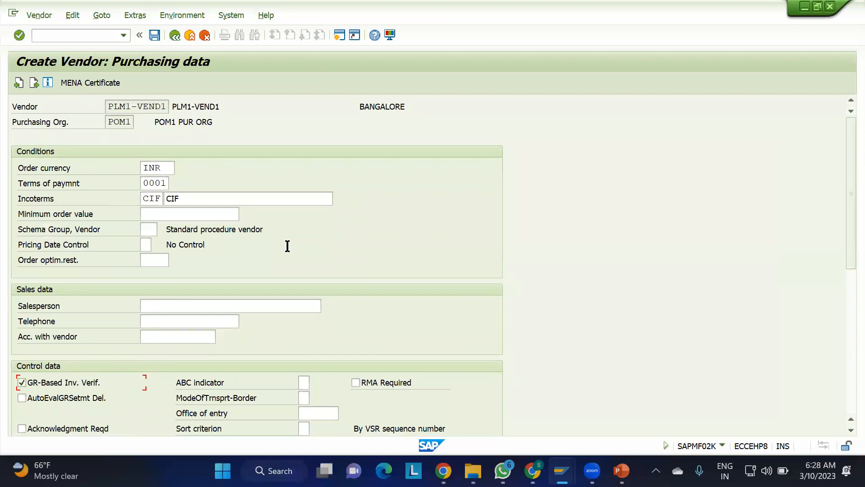
pyautogui.press('Return')
pyautogui.press('Return')
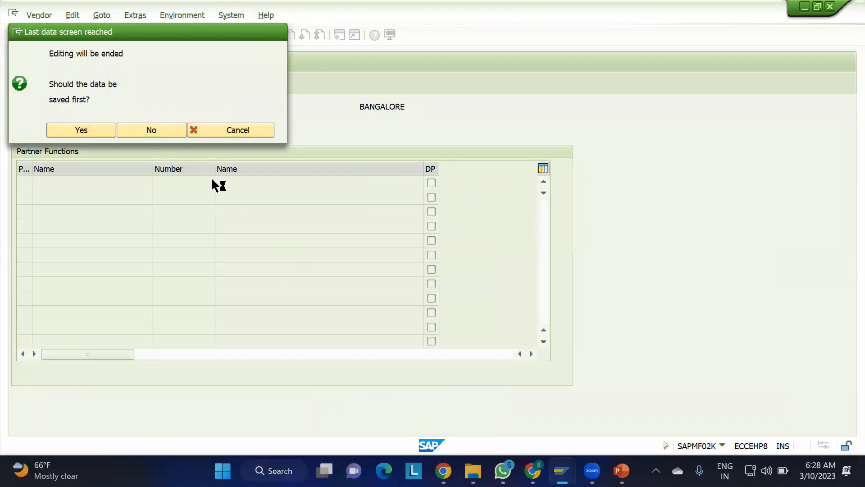
pyautogui.press('Escape')
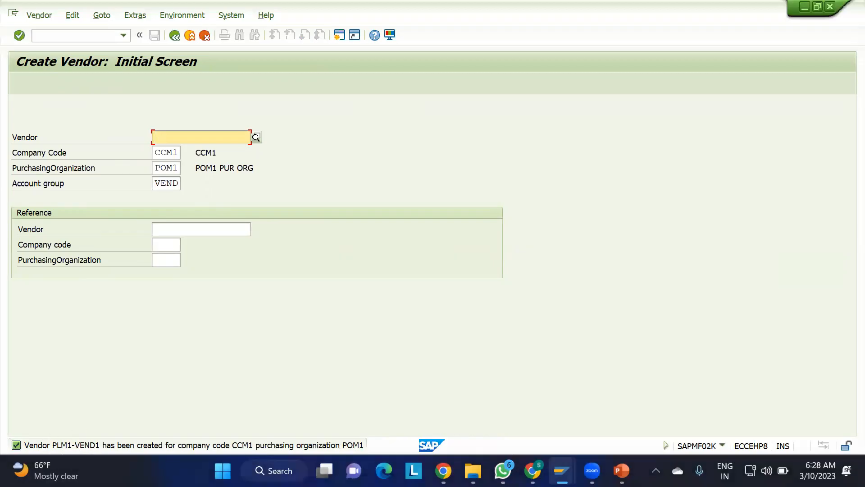
# Switch to SAP Logon, open the EWM 9.5 system and log on to client 110 with the user name and account password
pyautogui.moveTo(561, 471)
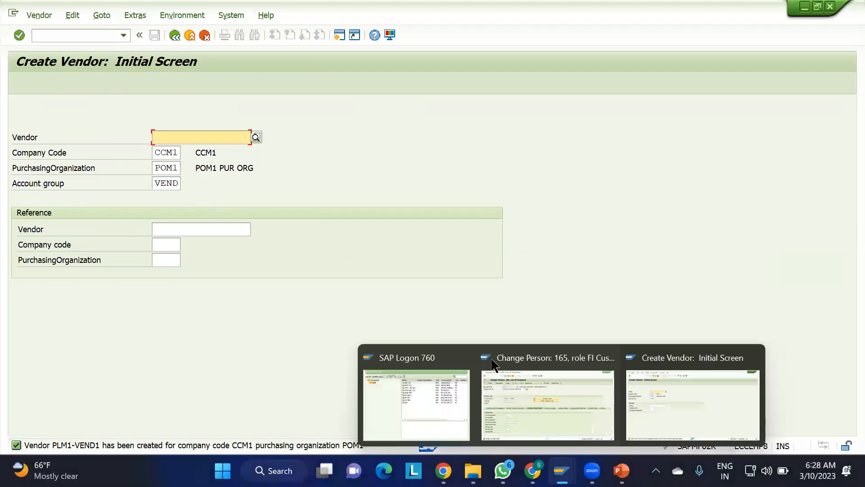
pyautogui.click(536, 386)
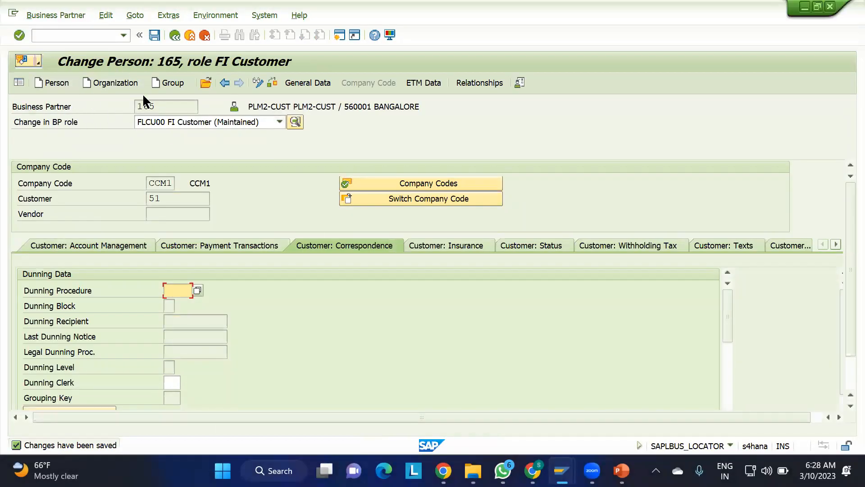
pyautogui.moveTo(561, 470)
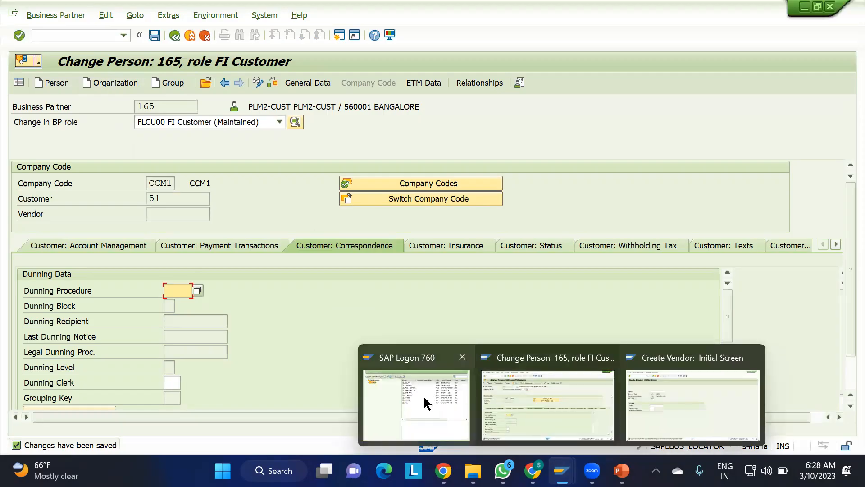
pyautogui.click(408, 399)
pyautogui.click(265, 155)
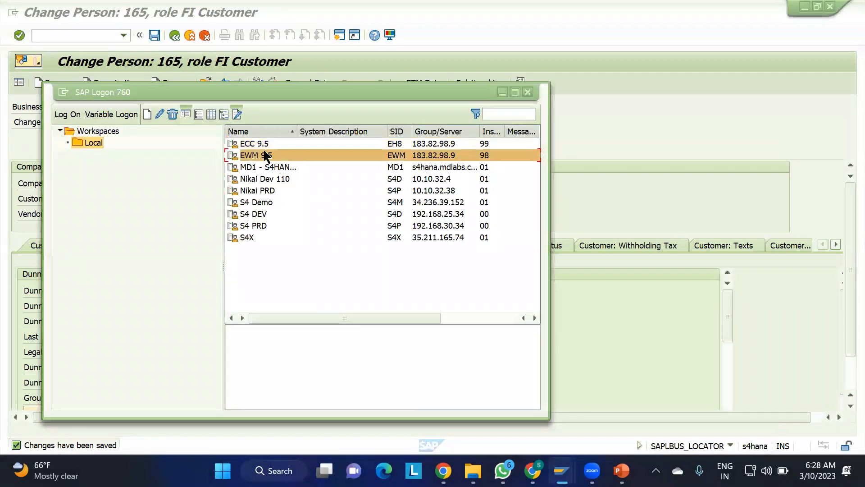
pyautogui.doubleClick(265, 155)
pyautogui.click(147, 133)
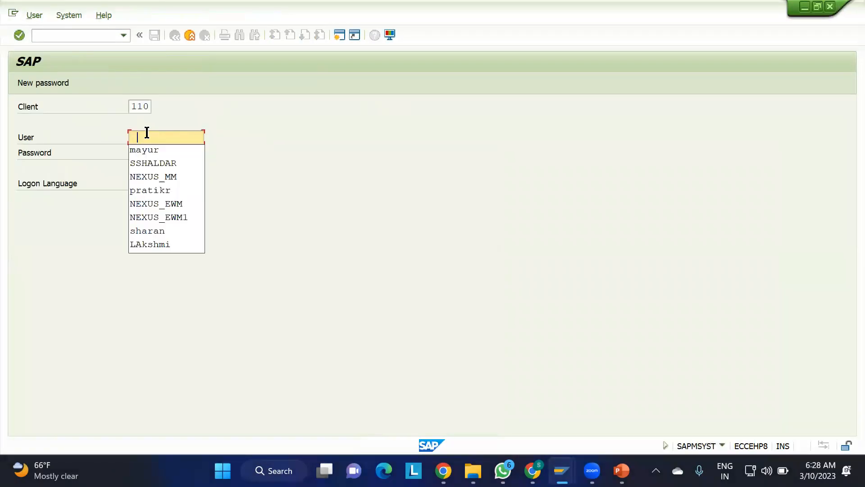
pyautogui.press('Return')
pyautogui.press('Tab')
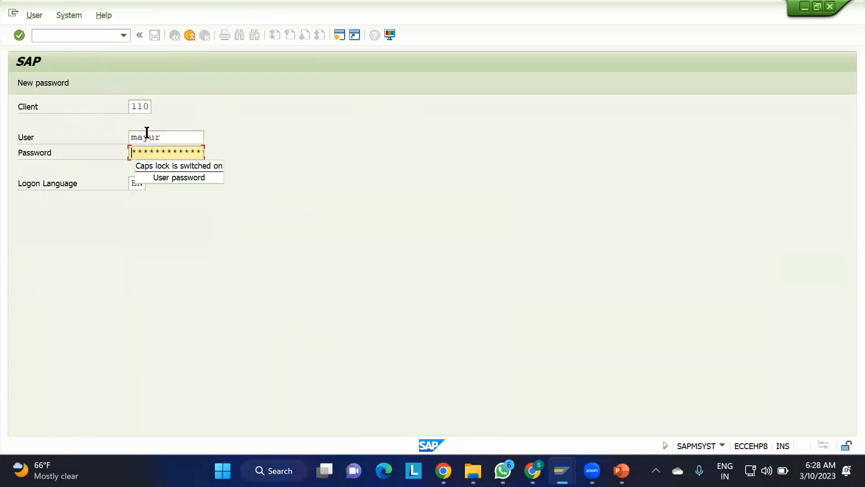
pyautogui.press('capslock')
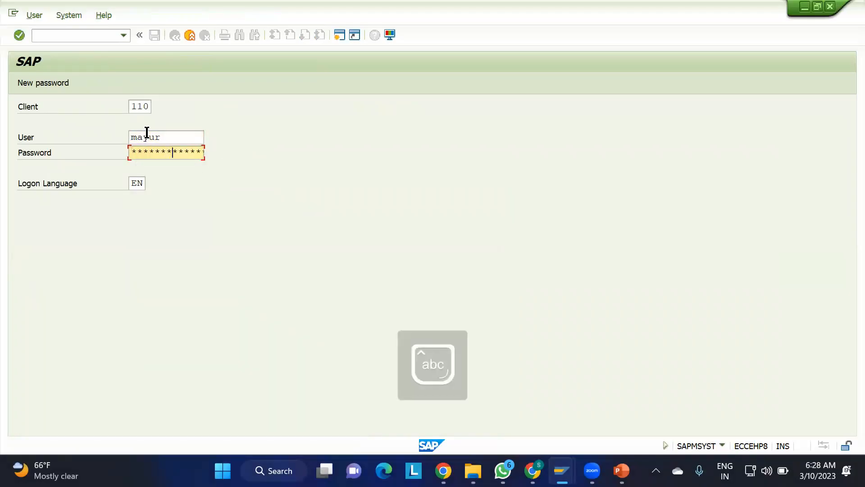
pyautogui.press('Return')
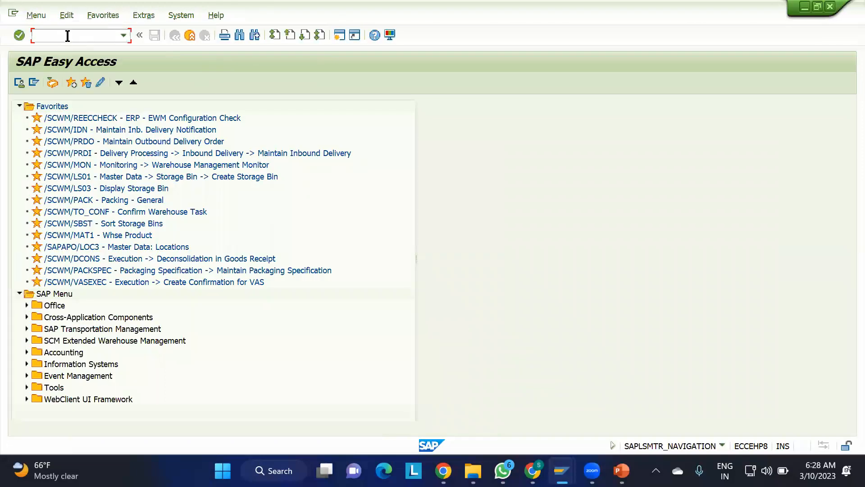
# Open the BP transaction in EWM and search for business partner number PLM1-VEND1
pyautogui.write('bp')
pyautogui.press('Return')
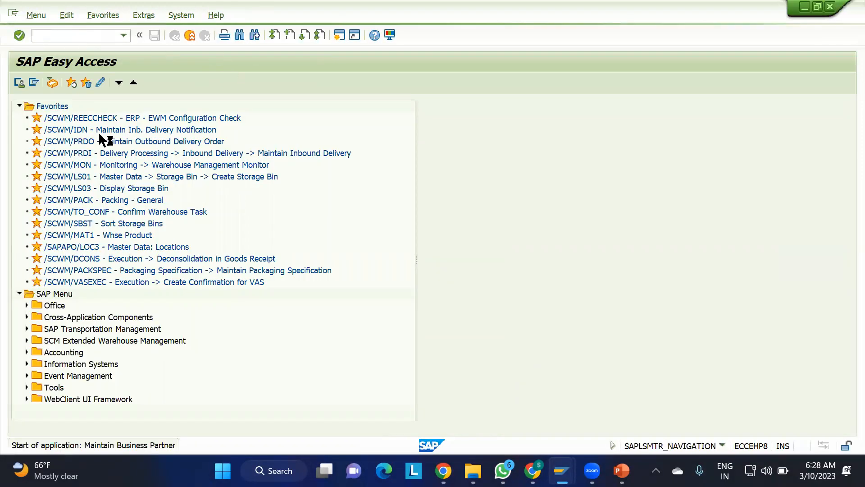
pyautogui.moveTo(163, 183); pyautogui.dragTo(22, 197)
pyautogui.write('plm1-')
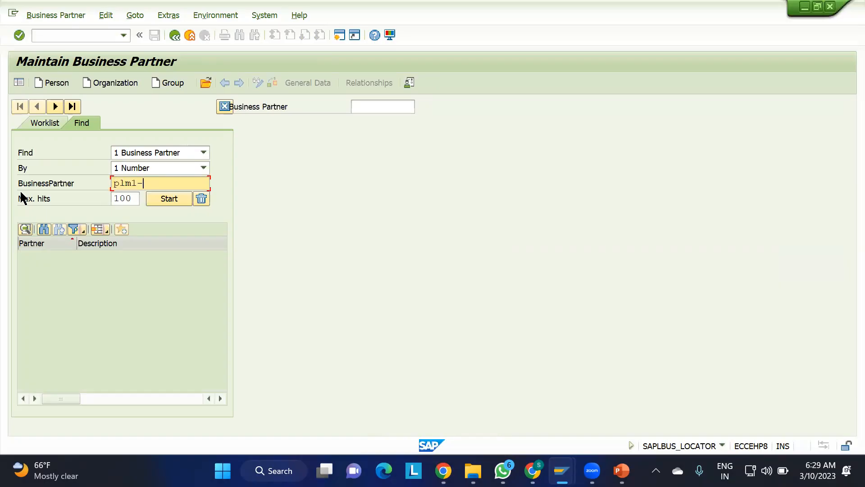
pyautogui.write('vend1')
pyautogui.press('Return')
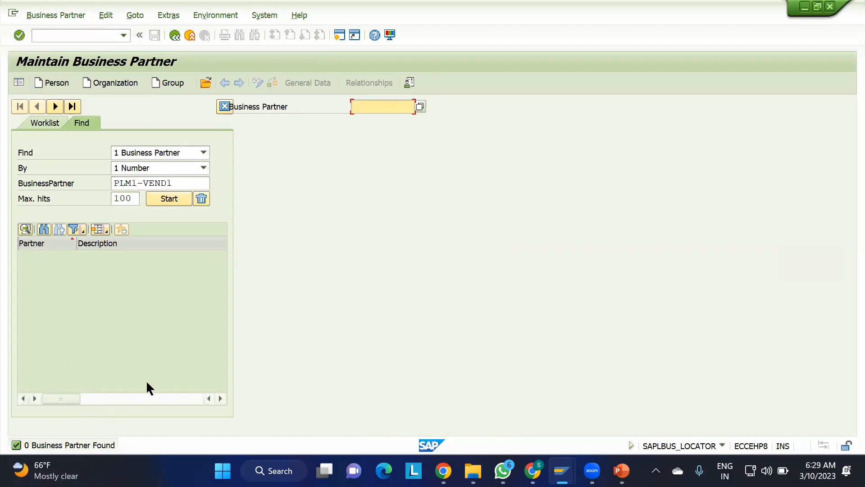
# Switch back to the ECC vendor creation session and start the transaction for creating an integration model
pyautogui.moveTo(563, 470)
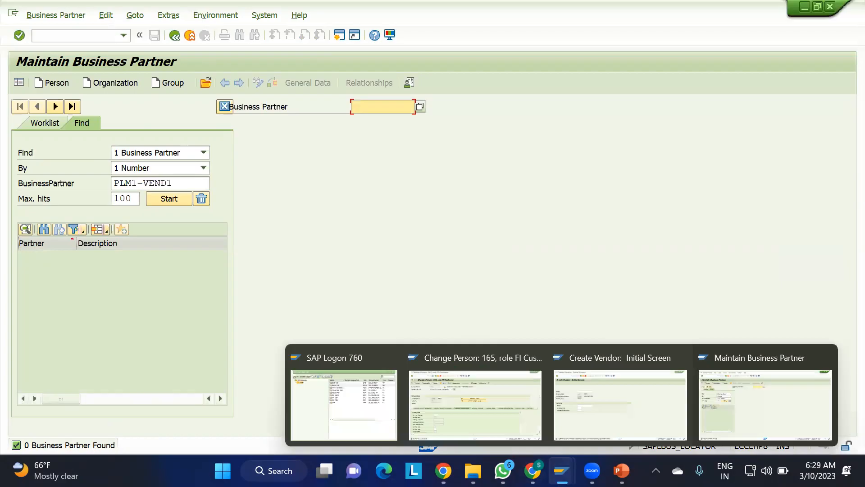
pyautogui.click(631, 399)
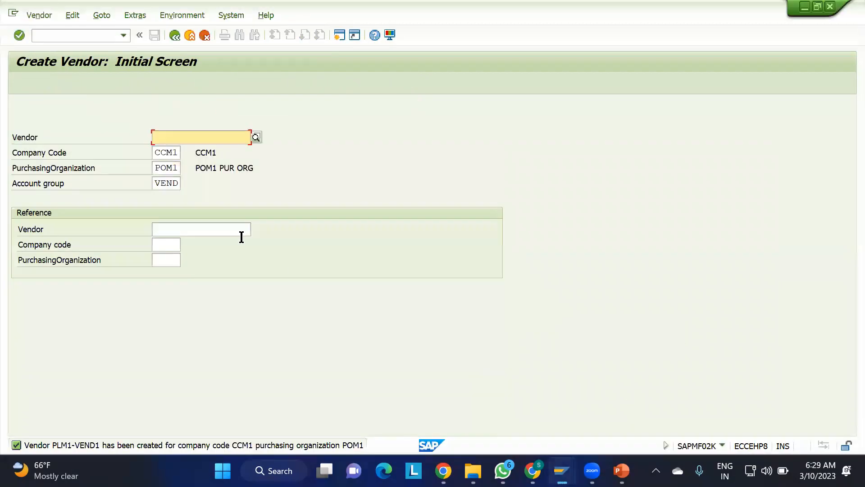
pyautogui.click(83, 36)
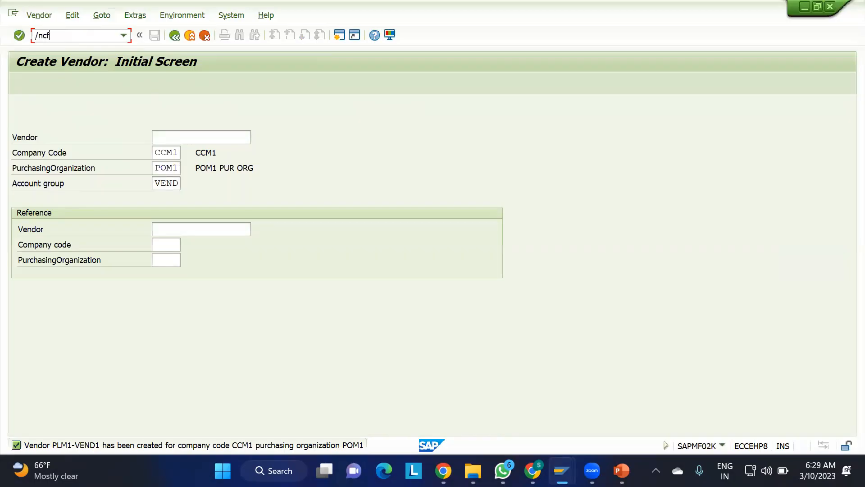
pyautogui.press('Return')
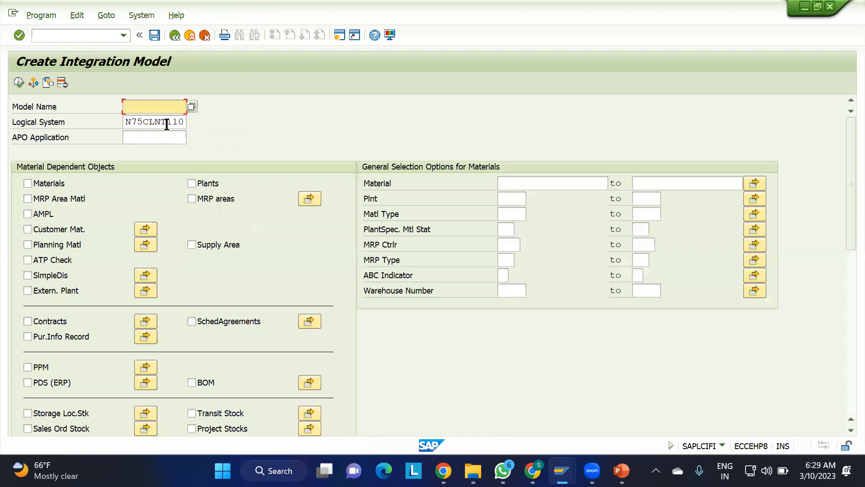
# Enter VENDOR as both the integration model name and the APO application, and confirm the entries
pyautogui.click(144, 108)
pyautogui.write('vendor')
pyautogui.click(152, 137)
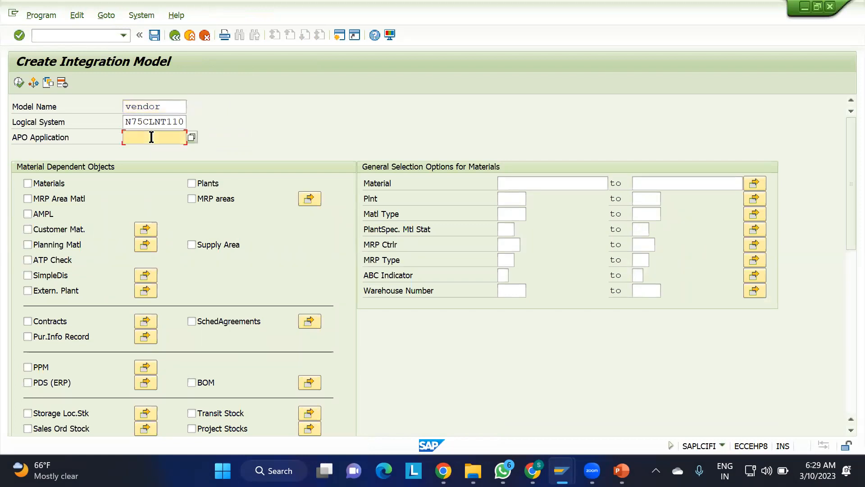
pyautogui.write('vendor')
pyautogui.scroll(-5, 214, 274)
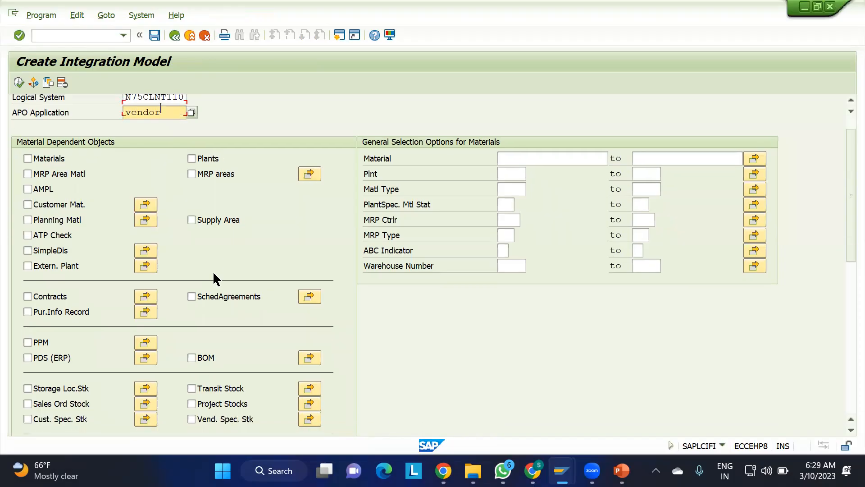
pyautogui.scroll(-5, 213, 273)
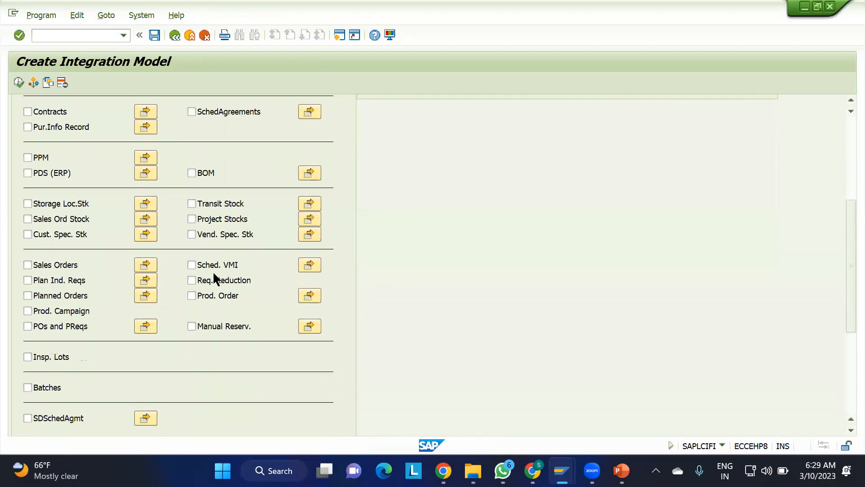
pyautogui.press('Return')
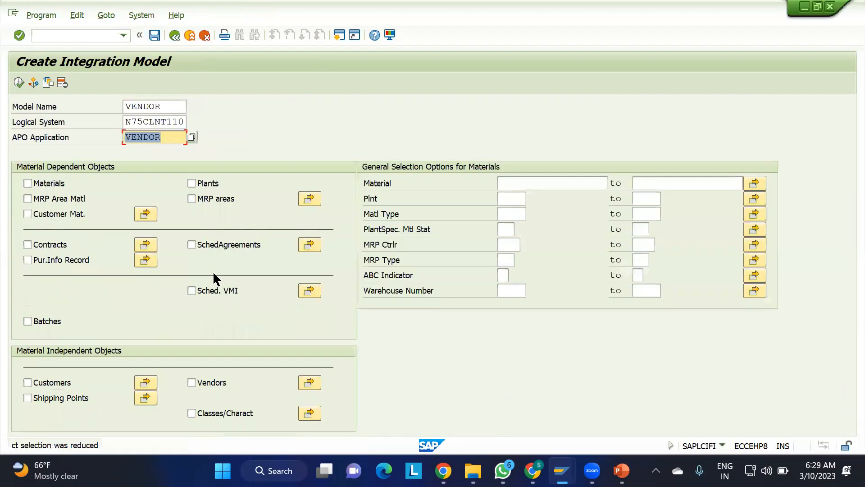
# Include vendors among the material-independent objects and restrict the vendor selection to PLM1-VEND1
pyautogui.click(191, 383)
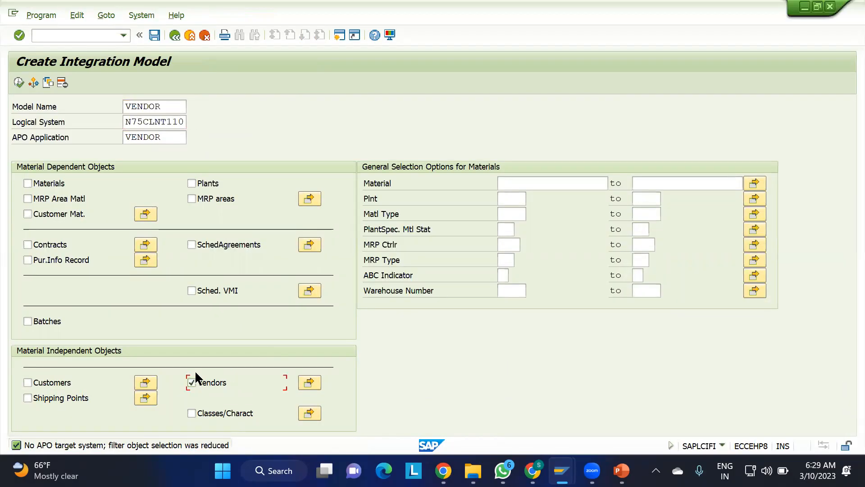
pyautogui.click(309, 383)
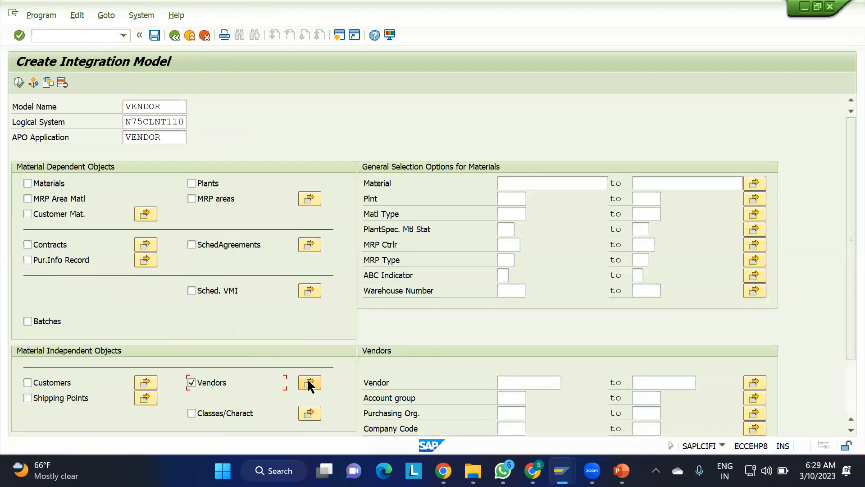
pyautogui.scroll(-5, 443, 377)
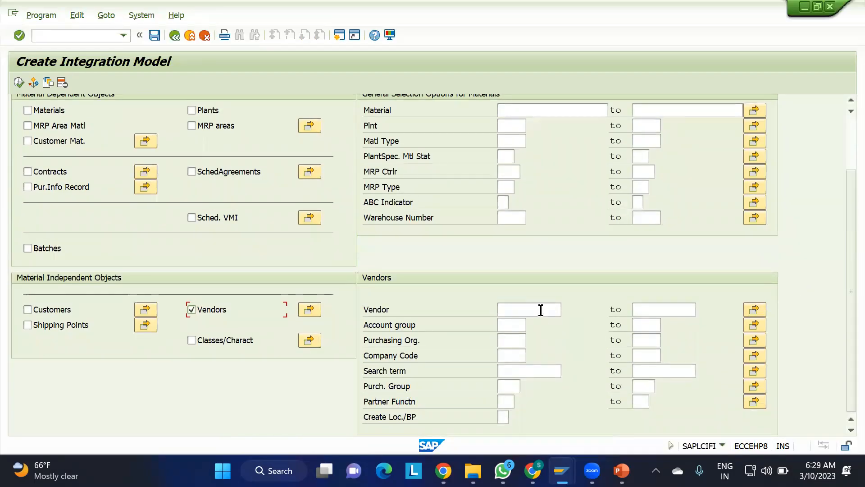
pyautogui.click(541, 310)
pyautogui.write('plm1')
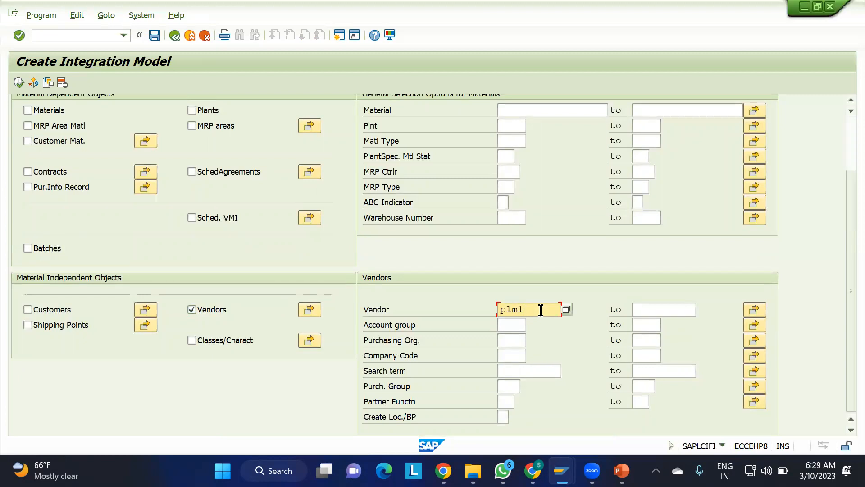
pyautogui.write('-vend1')
# Set the vendor option Create Loc./BP to 1, Only Create Business Partners
pyautogui.click(502, 415)
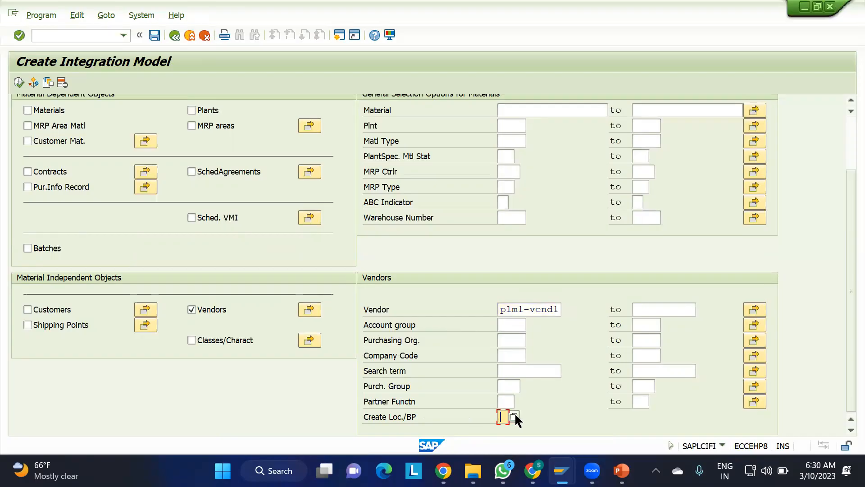
pyautogui.click(514, 415)
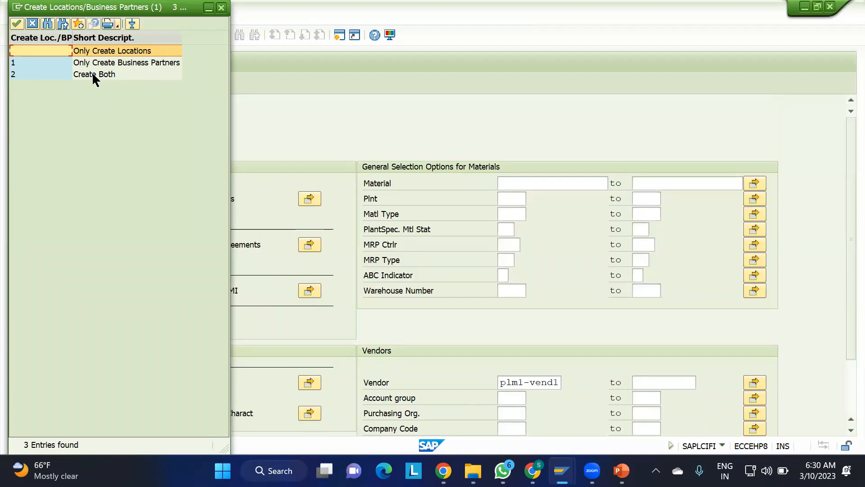
pyautogui.doubleClick(117, 62)
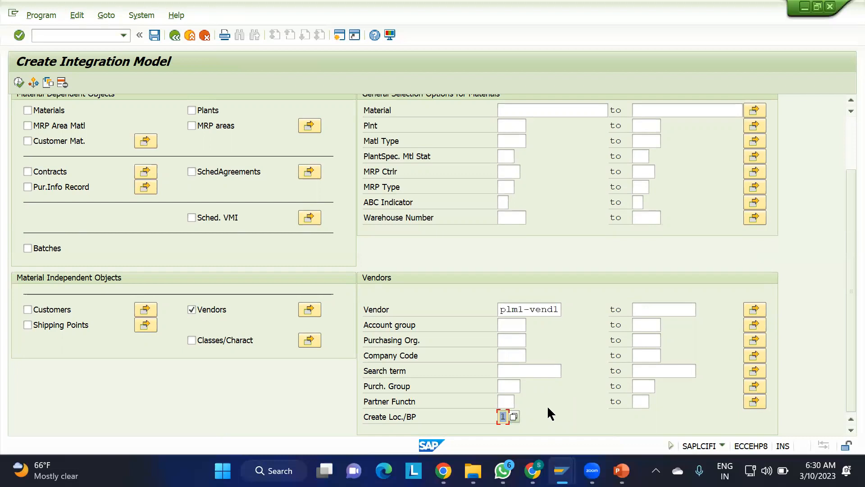
pyautogui.moveTo(532, 471)
pyautogui.click(512, 311)
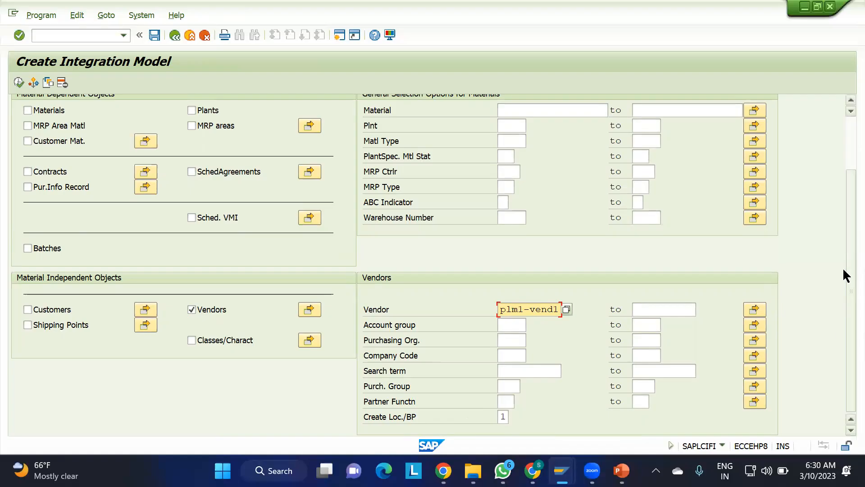
# Execute the vendor selection, generate the integration model VENDOR and close the information message
pyautogui.scroll(3, 843, 270)
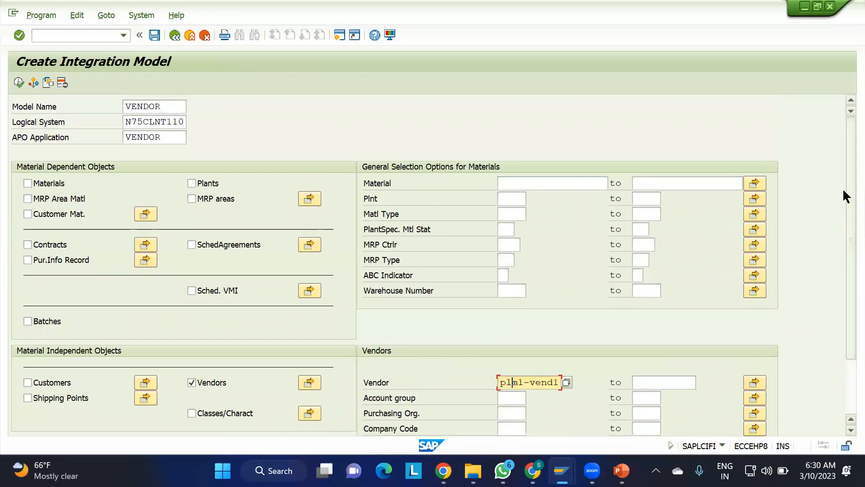
pyautogui.click(18, 82)
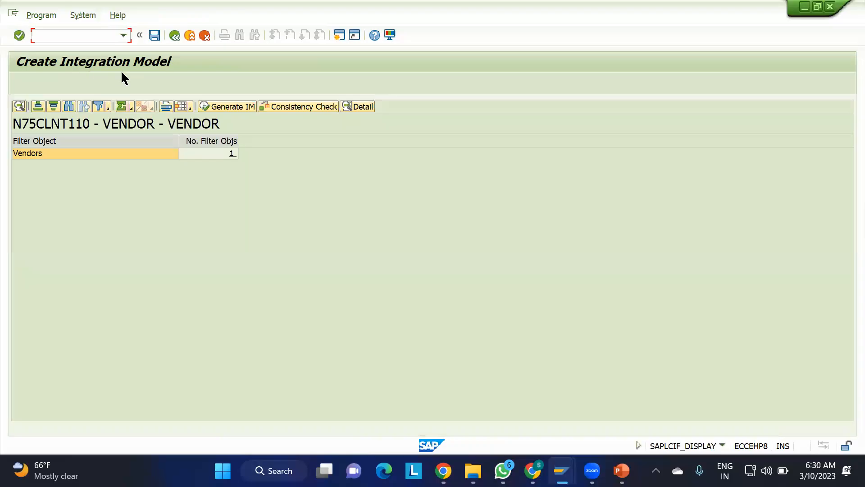
pyautogui.click(226, 108)
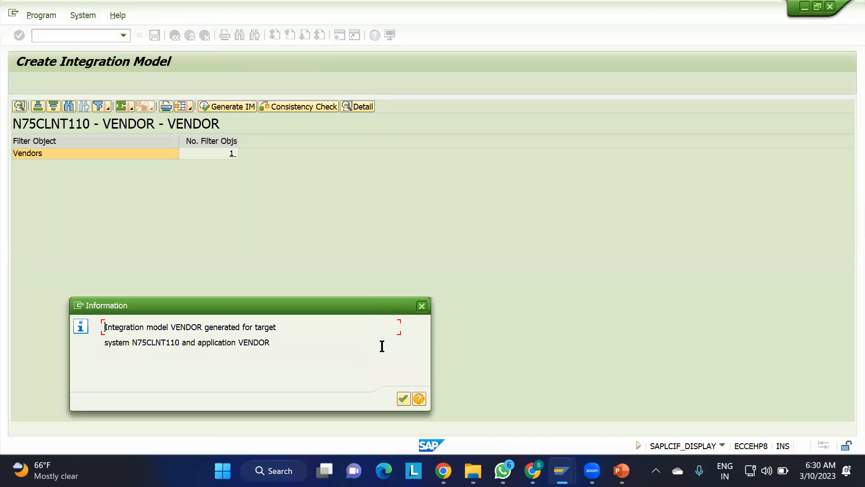
pyautogui.click(406, 396)
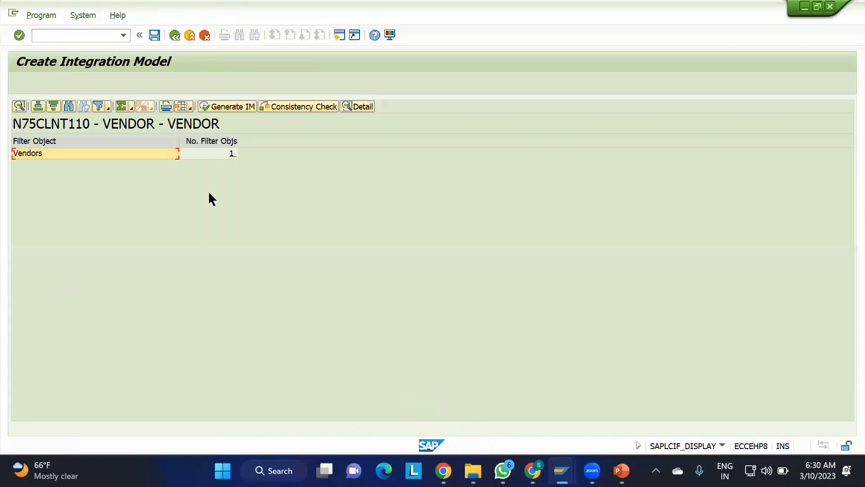
# Run transaction /ncfm2 for activating integration models and display the versions of the VENDOR model for logical system N75CLNT110
pyautogui.click(43, 36)
pyautogui.write('/')
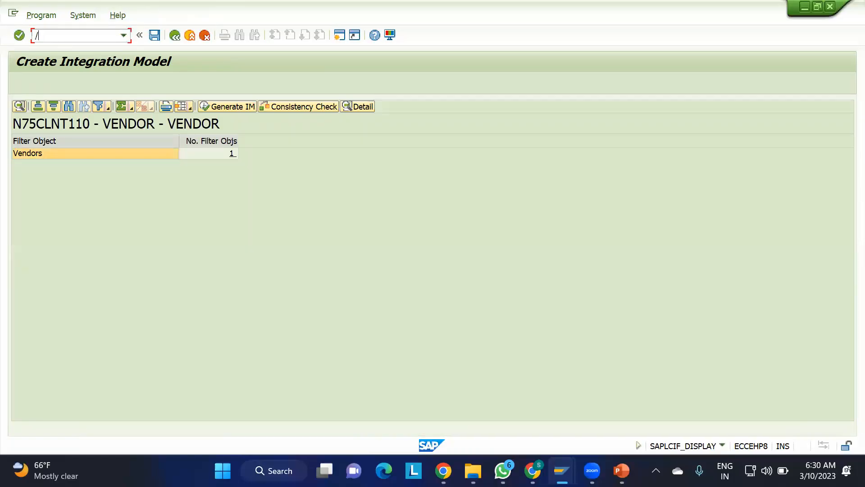
pyautogui.write('ncfm2')
pyautogui.press('Return')
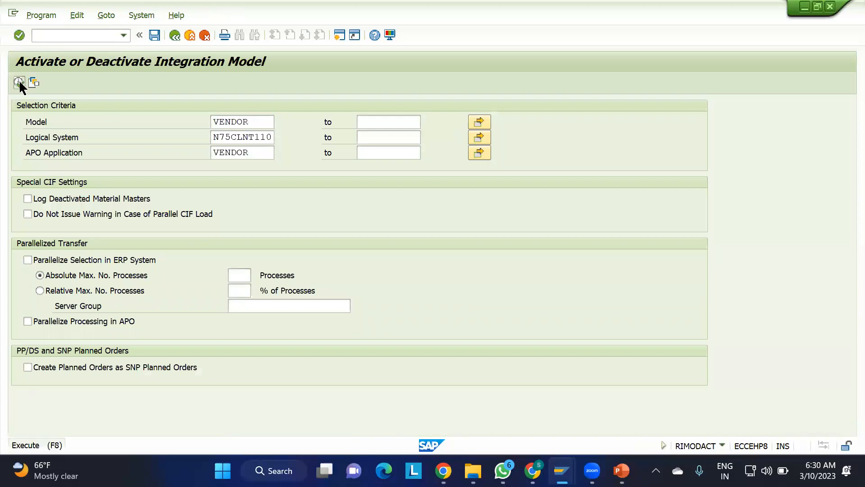
pyautogui.click(18, 82)
pyautogui.doubleClick(79, 155)
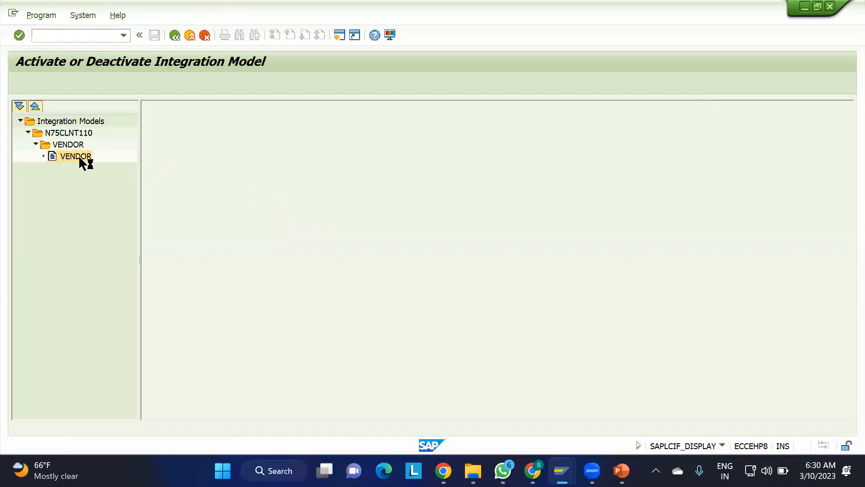
# Mark the 10.03.2023 version of the VENDOR integration model as active and start the transfer
pyautogui.click(436, 154)
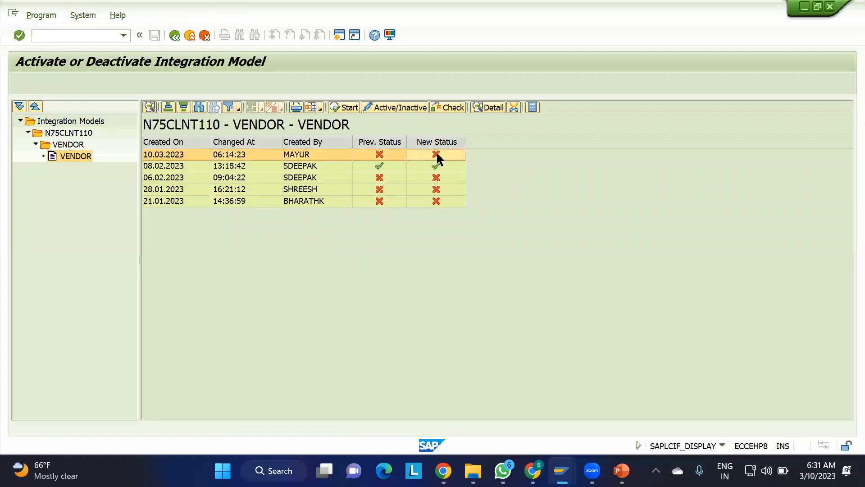
pyautogui.click(164, 152)
pyautogui.click(341, 107)
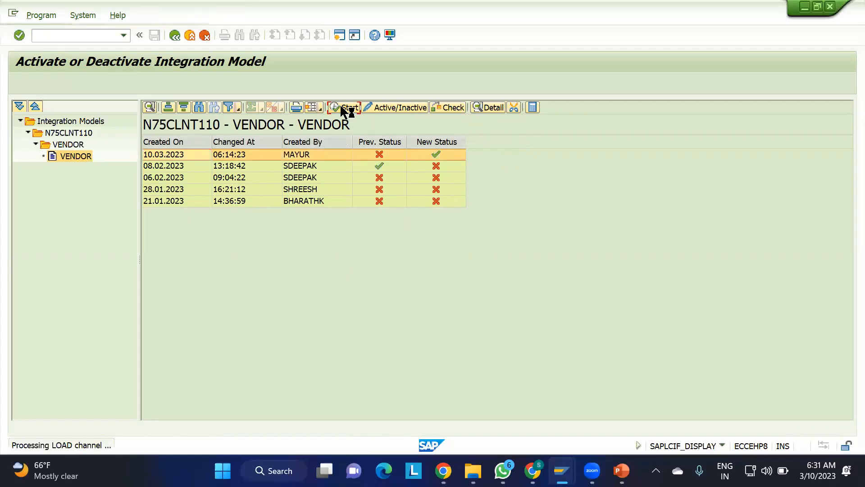
pyautogui.click(314, 266)
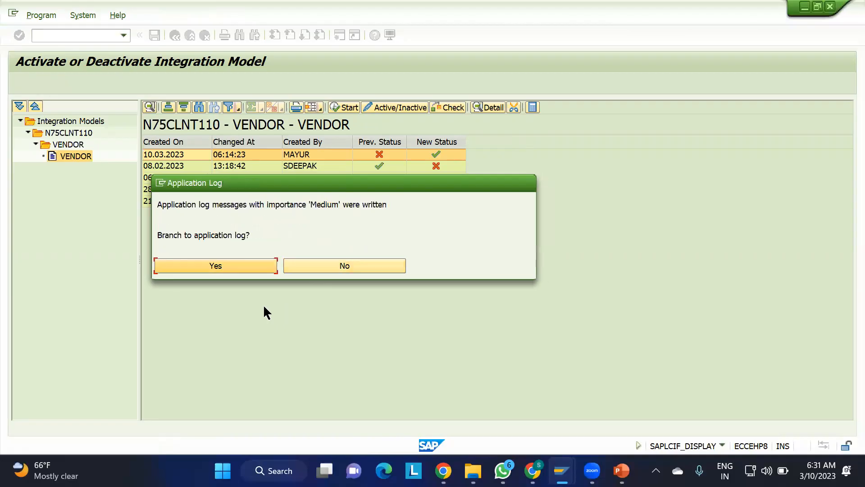
# Check the application log of the vendor transfer, return to the model and close the completion message
pyautogui.click(223, 267)
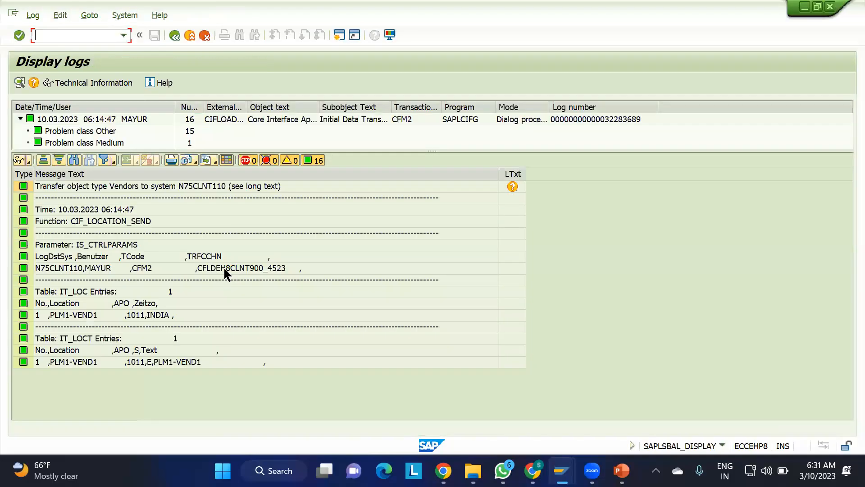
pyautogui.click(175, 38)
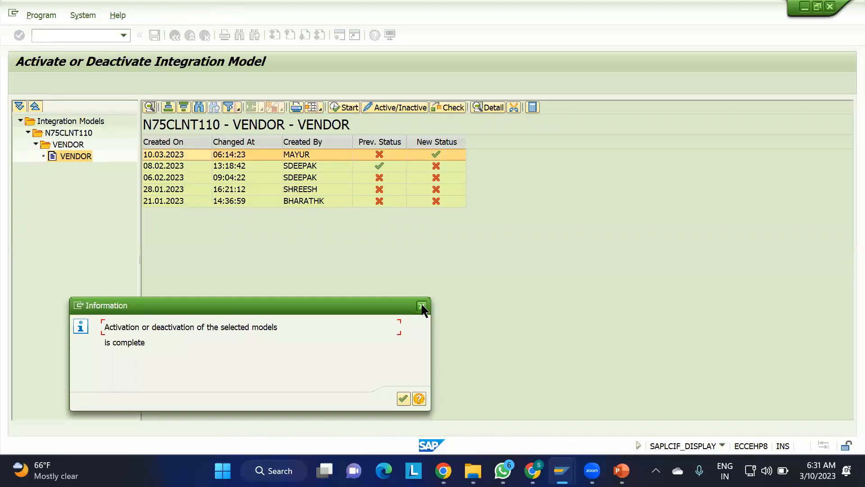
pyautogui.press('Return')
# Switch to the EWM business partner session, search for number PLM1-VEND1 and open the transferred partner
pyautogui.moveTo(562, 471)
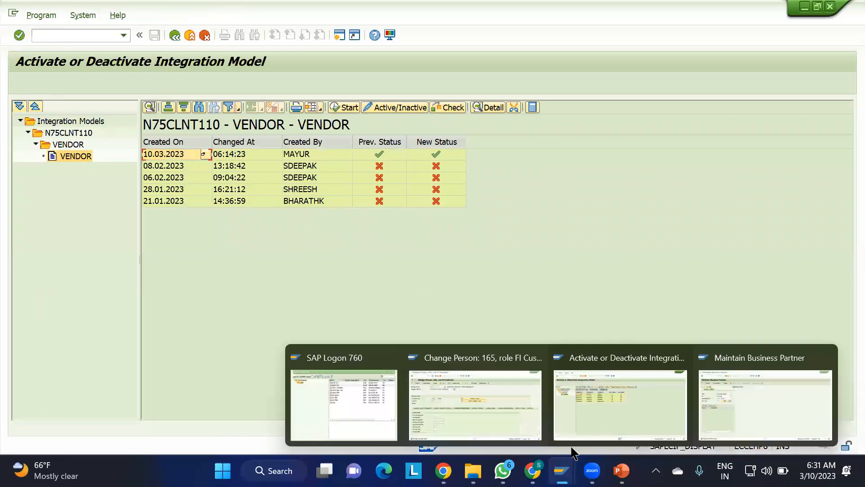
pyautogui.click(740, 399)
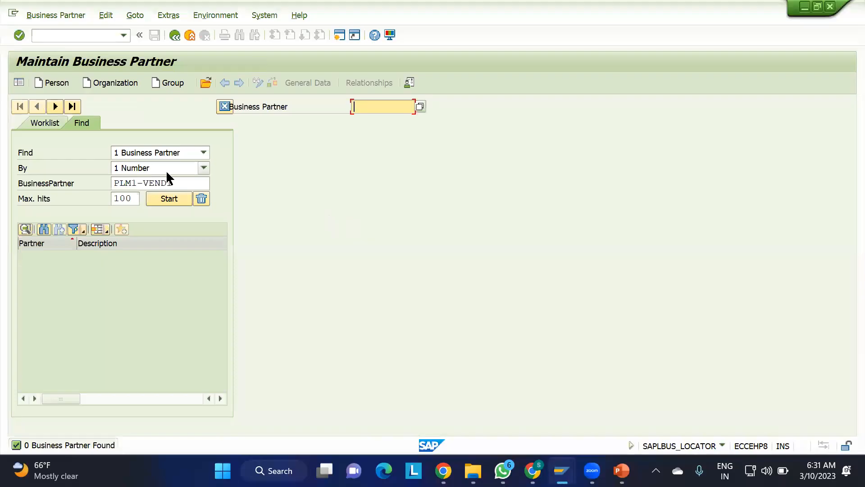
pyautogui.click(183, 182)
pyautogui.press('Return')
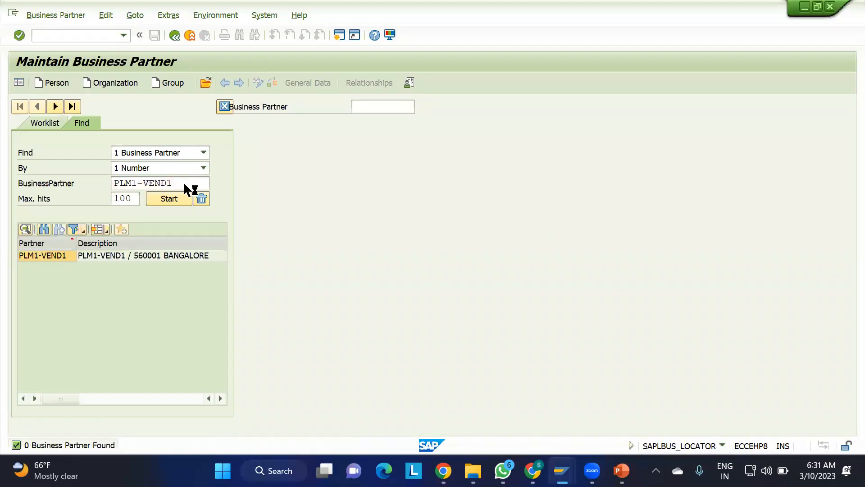
pyautogui.doubleClick(108, 256)
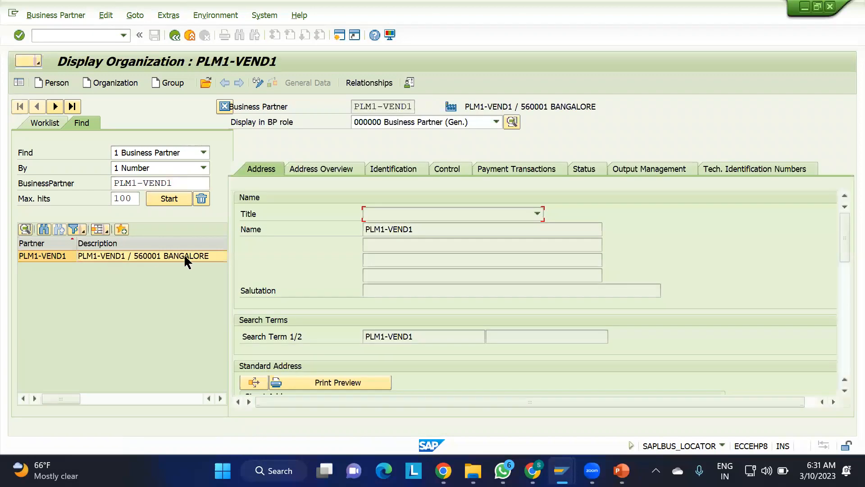
# Examine the ID type among the identification numbers of business partner PLM1-VEND1
pyautogui.click(395, 170)
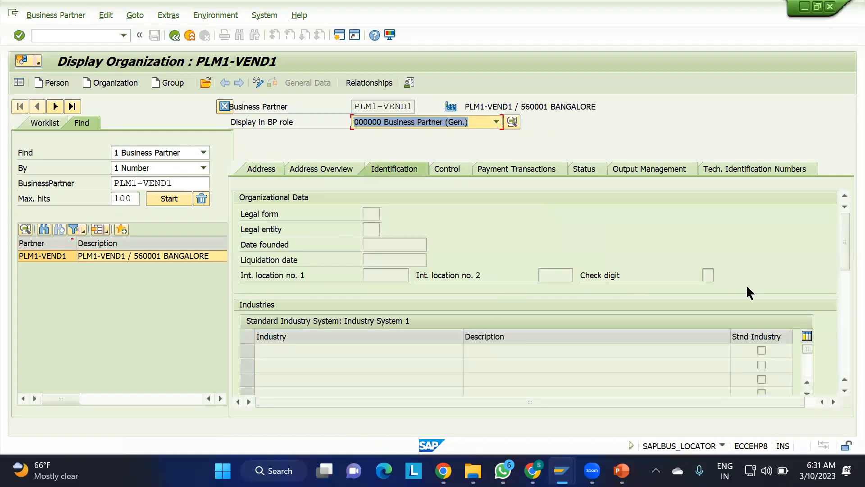
pyautogui.moveTo(843, 249); pyautogui.dragTo(842, 311)
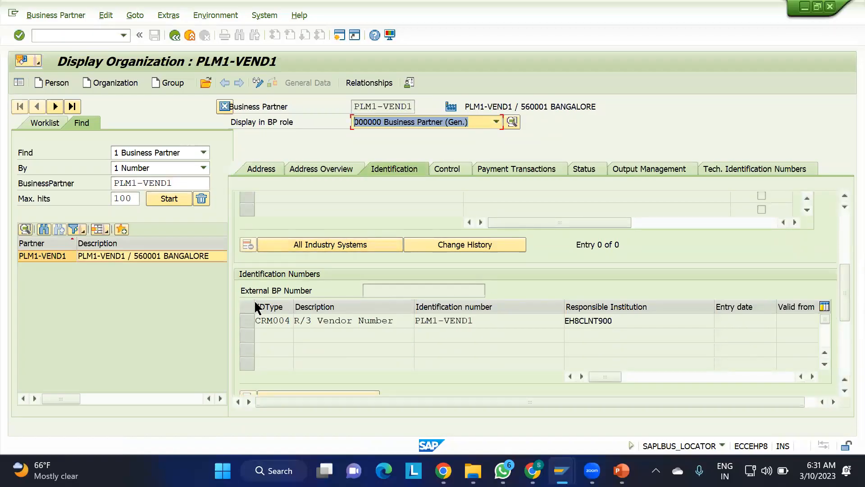
pyautogui.moveTo(257, 321); pyautogui.dragTo(297, 327)
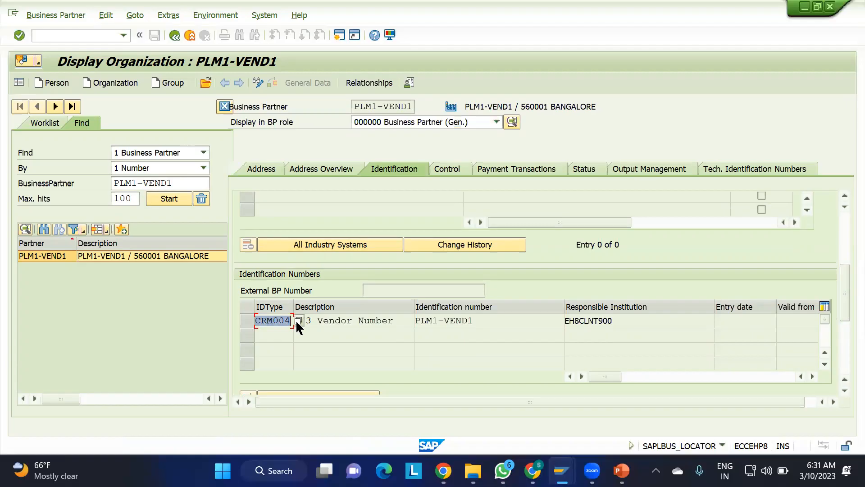
pyautogui.click(275, 336)
pyautogui.doubleClick(258, 320)
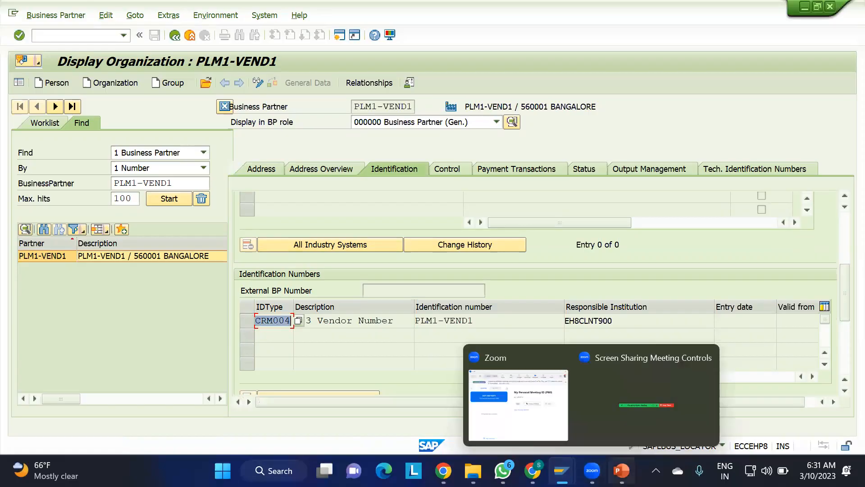
# Consult the master data integration slide in PowerPoint and return to business partner PLM1-VEND1 in SAP
pyautogui.click(622, 471)
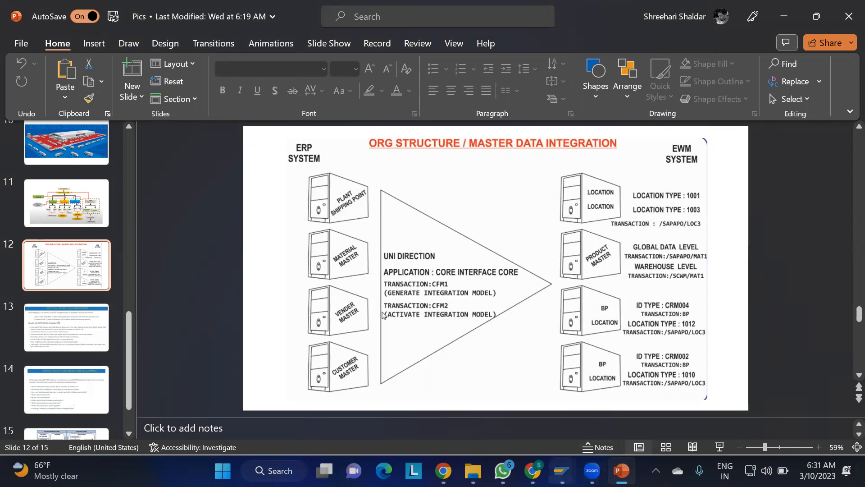
pyautogui.moveTo(563, 471)
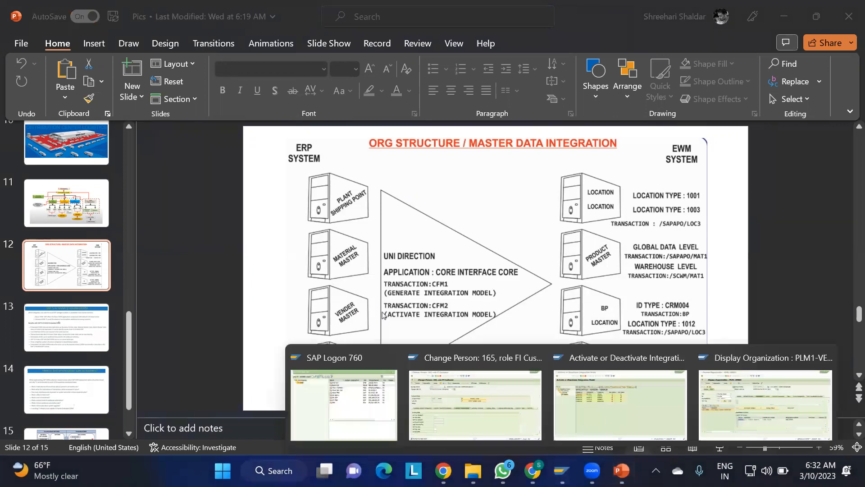
pyautogui.click(727, 405)
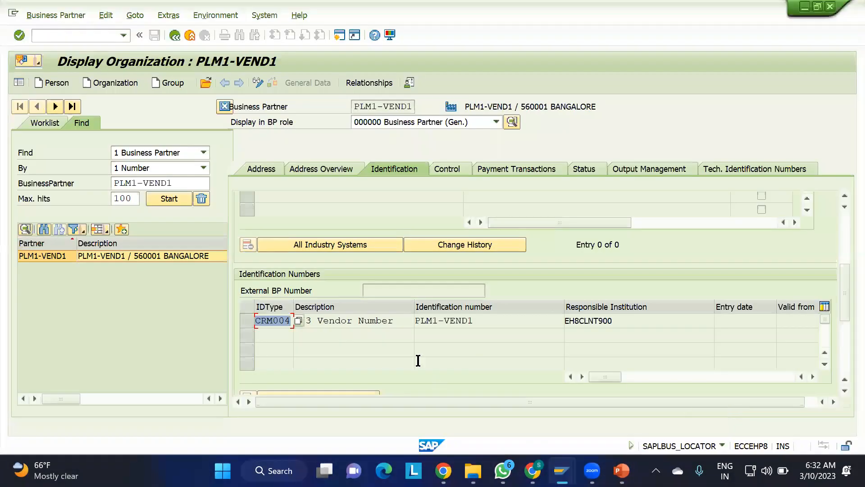
# Check the vendor's identification number against its ID type in the identification numbers table
pyautogui.click(476, 322)
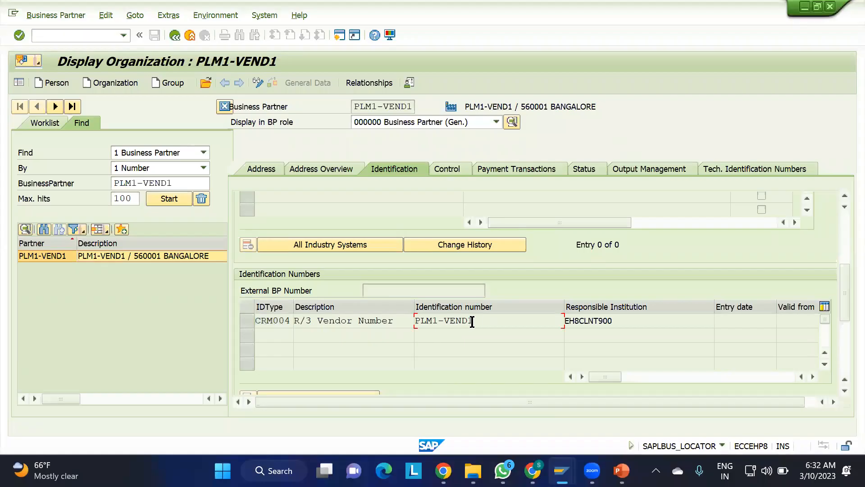
pyautogui.moveTo(473, 321); pyautogui.dragTo(380, 321)
pyautogui.moveTo(290, 320); pyautogui.dragTo(247, 324)
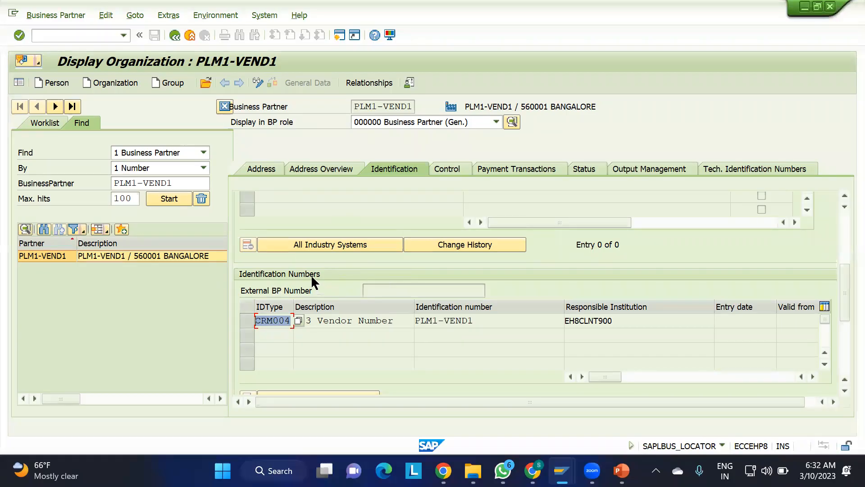
pyautogui.click(255, 321)
pyautogui.moveTo(255, 321); pyautogui.dragTo(306, 318)
# Switch to the EWM Org Structure sheet in Google Sheets and enter "differentiation:" in cell D119
pyautogui.moveTo(561, 470)
pyautogui.click(532, 470)
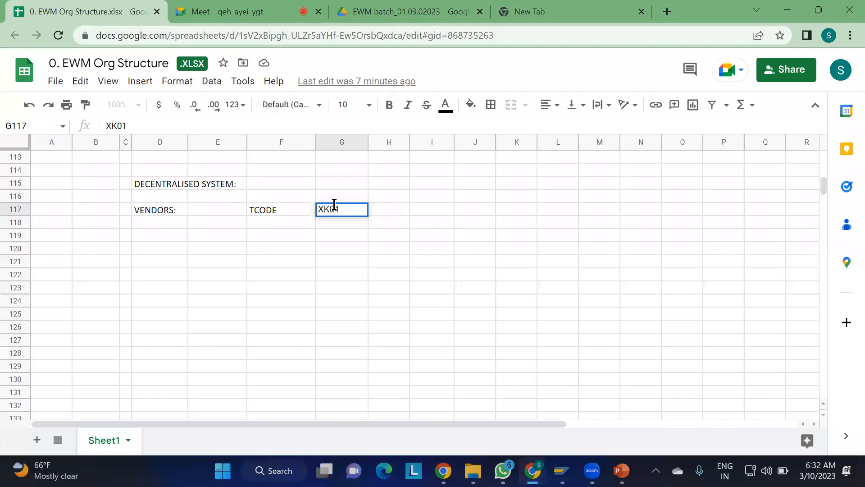
pyautogui.click(162, 235)
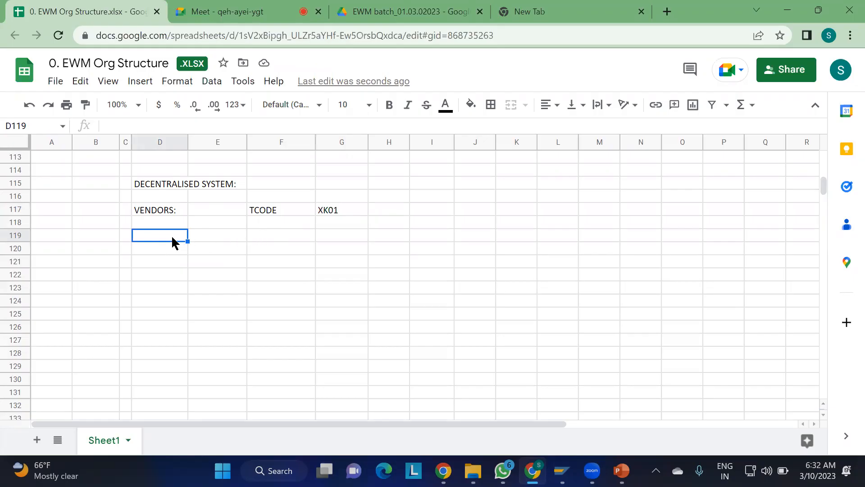
pyautogui.write('di')
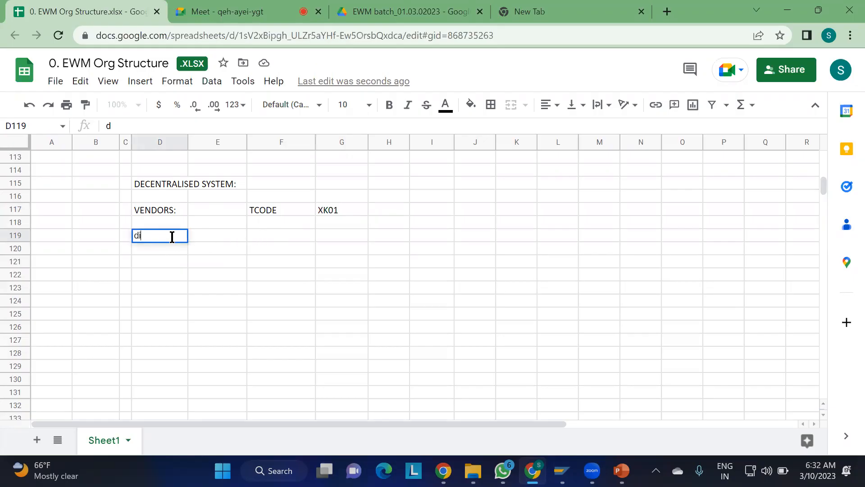
pyautogui.write('fferentiation:')
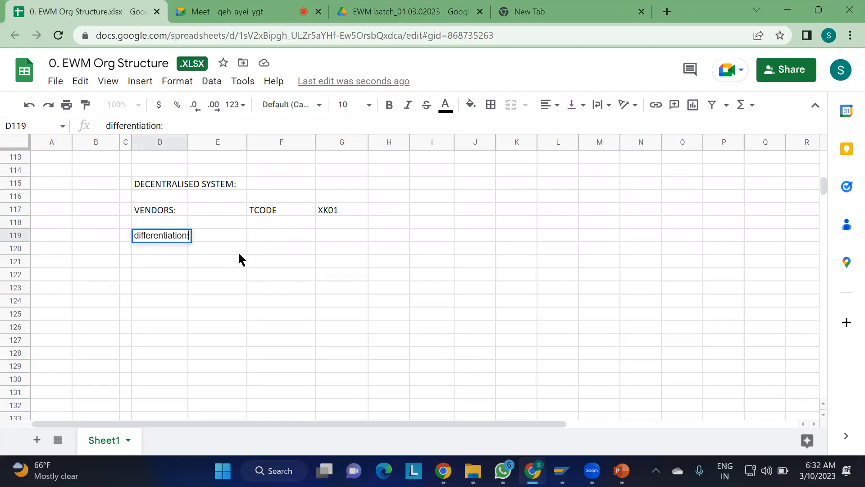
pyautogui.click(227, 249)
# Note the vendor differentiation by entering ID TYPES in cell F119 and CRM004 in cell H119
pyautogui.click(273, 235)
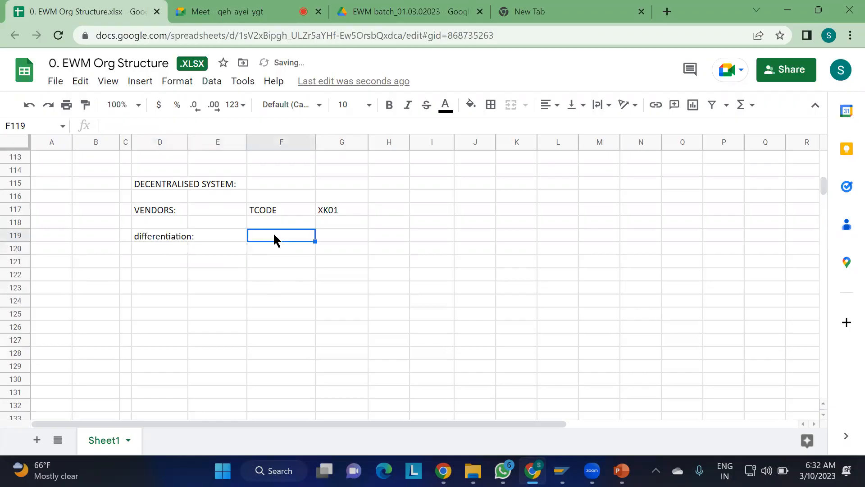
pyautogui.press('capslock')
pyautogui.write('ID TYPES')
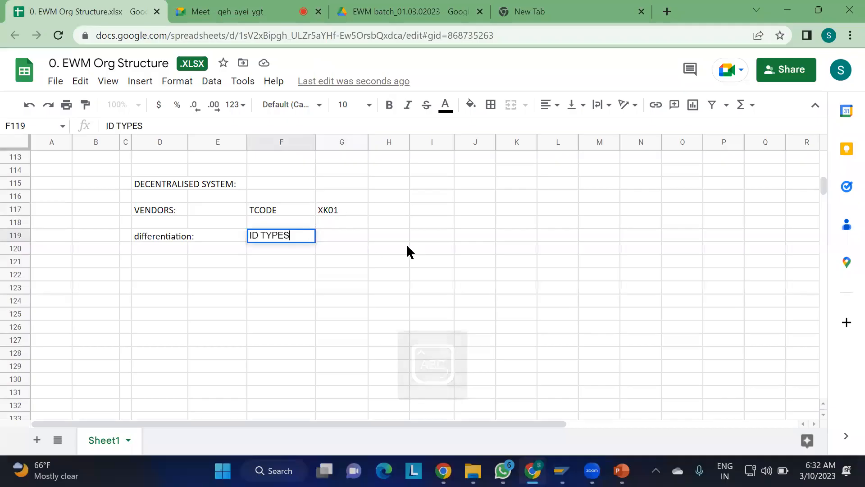
pyautogui.click(383, 238)
pyautogui.write('CRM004')
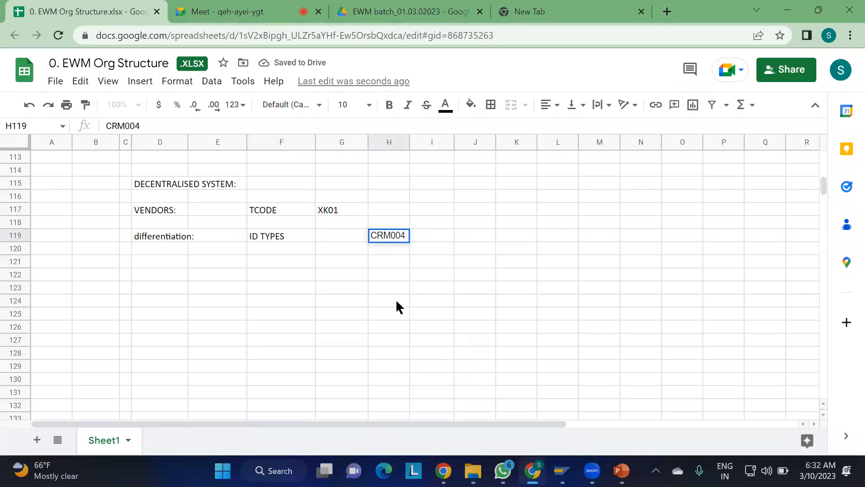
# Record the customer ID type by entering CUSTOMERS in cell D123 and CRM002 in cell H123
pyautogui.click(160, 285)
pyautogui.write('CUSTOMERS')
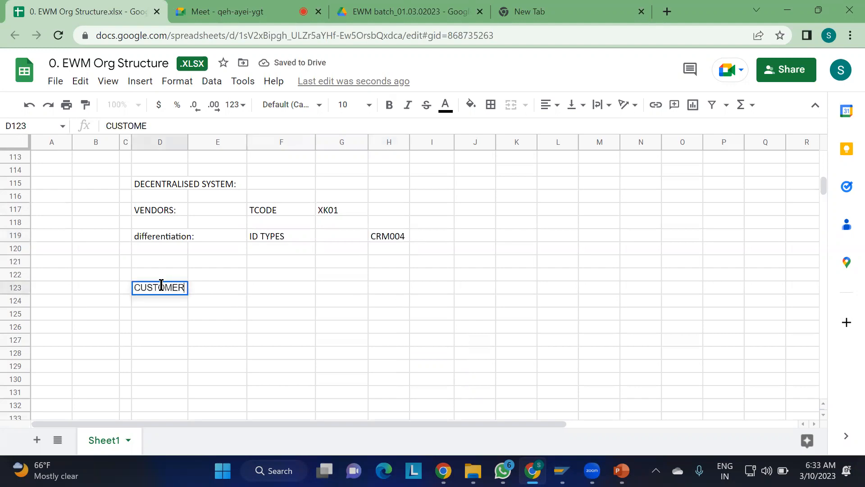
pyautogui.click(383, 285)
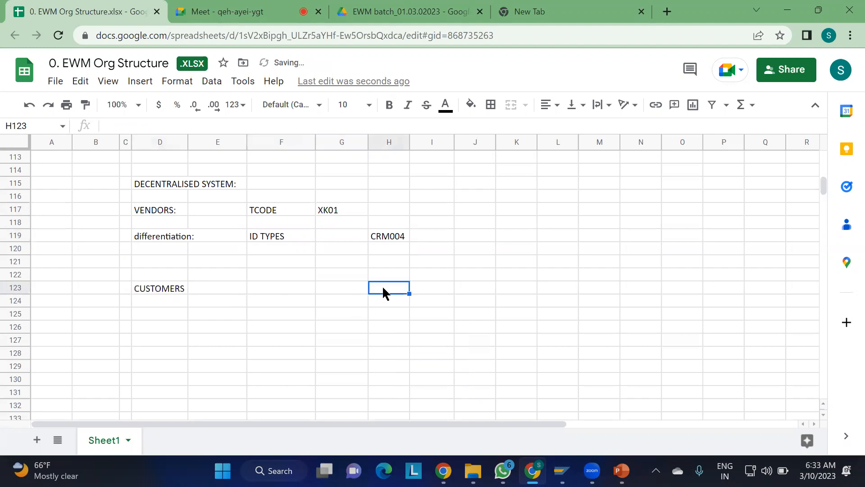
pyautogui.write('CRM002')
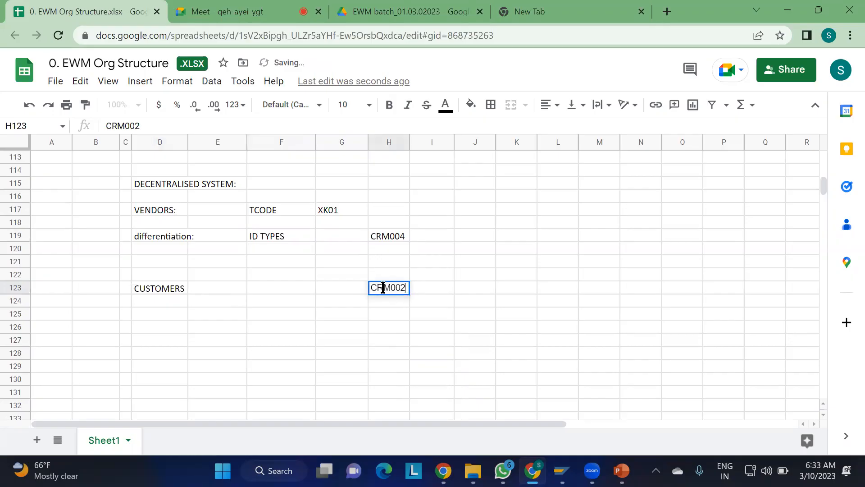
pyautogui.click(440, 337)
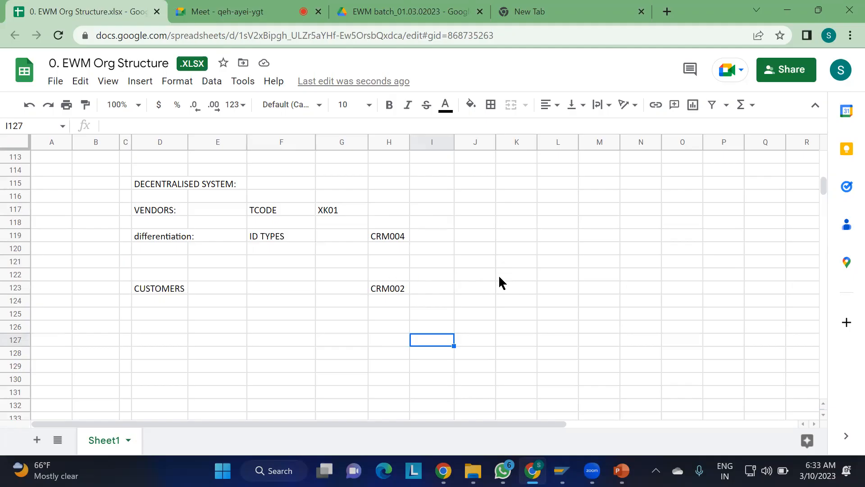
pyautogui.scroll(3, 500, 277)
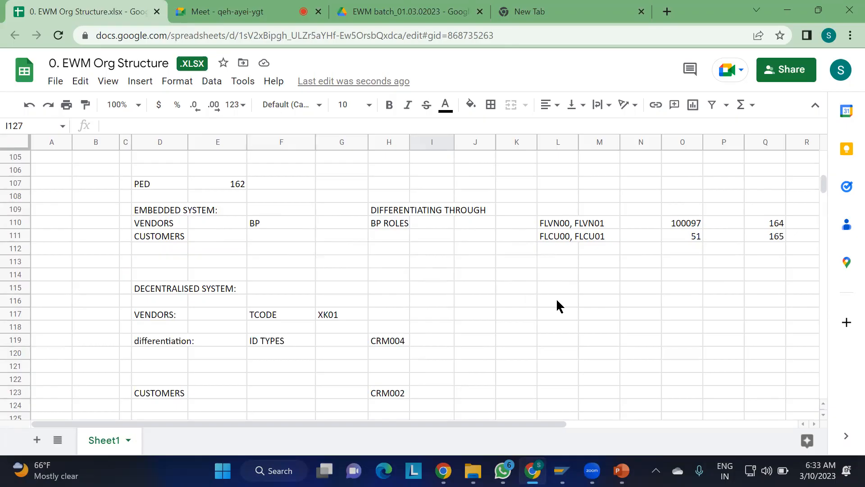
pyautogui.scroll(-2, 558, 301)
pyautogui.scroll(2, 558, 301)
pyautogui.scroll(-2, 557, 301)
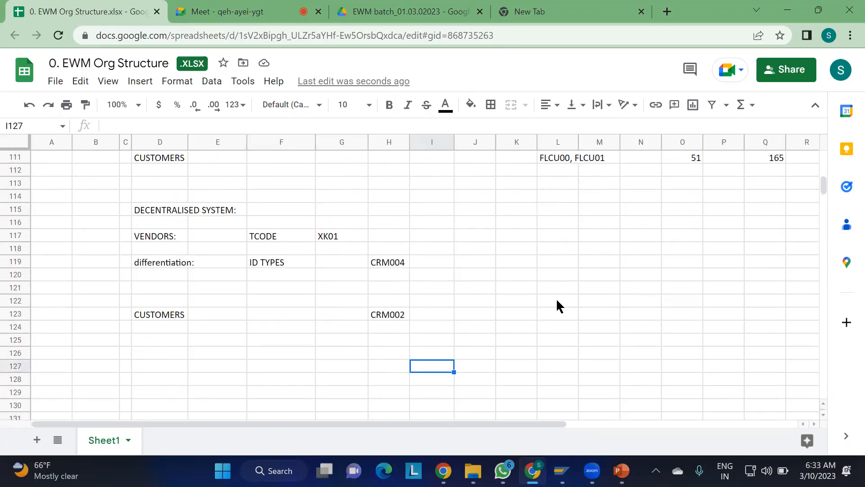
pyautogui.click(378, 263)
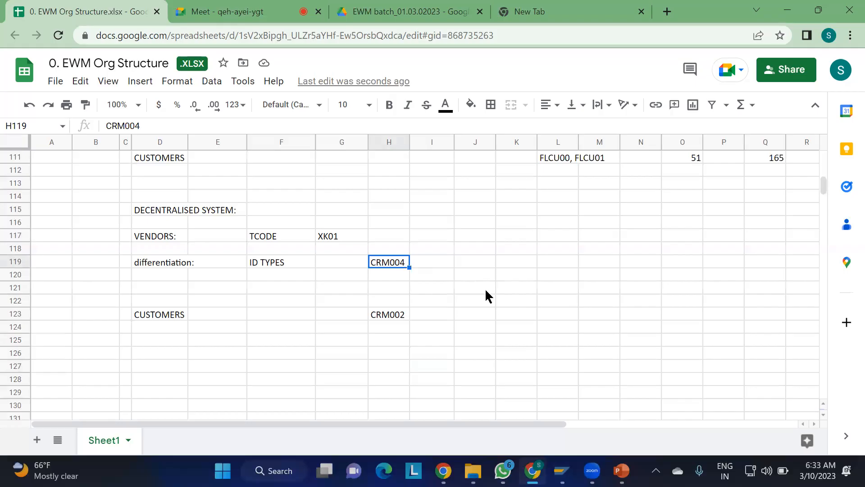
# Switch to the SAP business partner session and examine the identification section in the general data of customer PLM2-CUST
pyautogui.scroll(2, 489, 297)
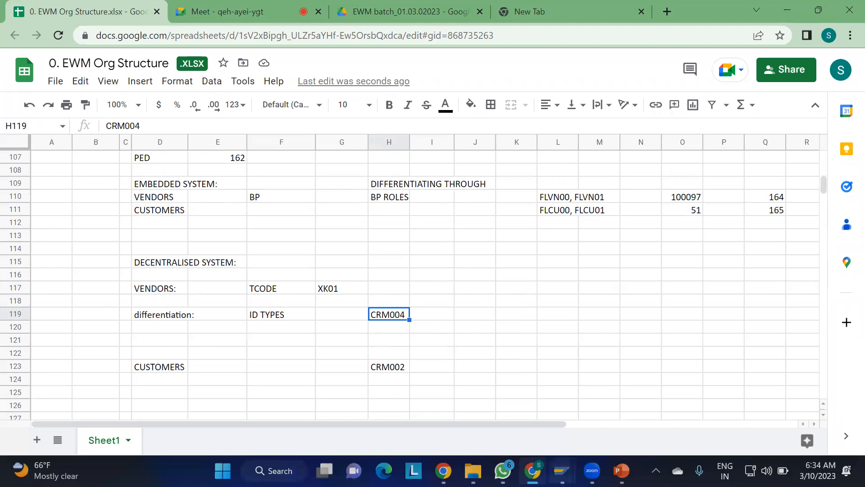
pyautogui.moveTo(562, 470)
pyautogui.click(468, 395)
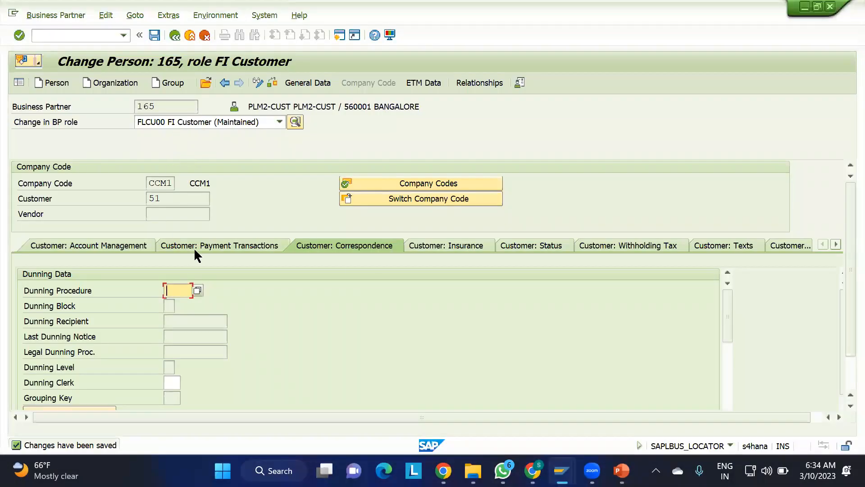
pyautogui.click(309, 83)
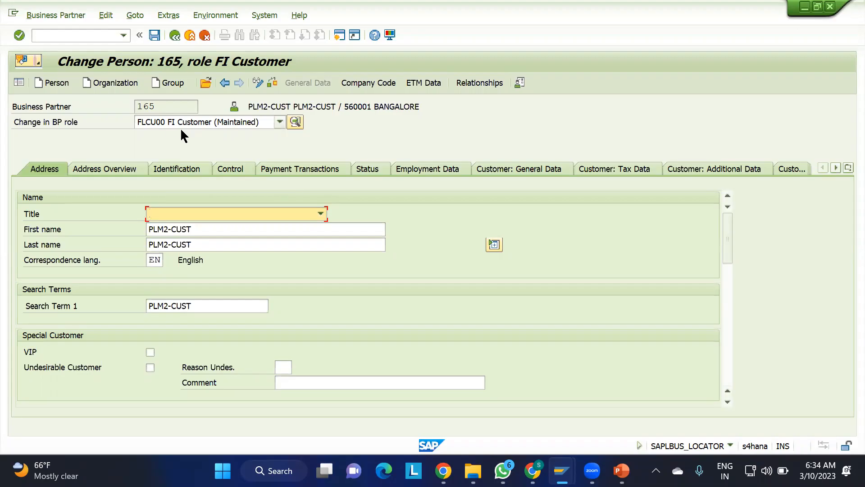
pyautogui.click(178, 170)
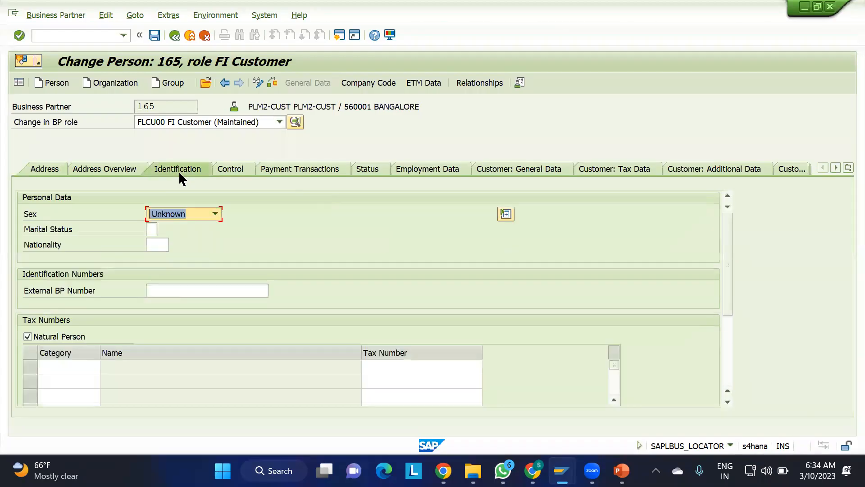
pyautogui.click(728, 400)
pyautogui.click(728, 400)
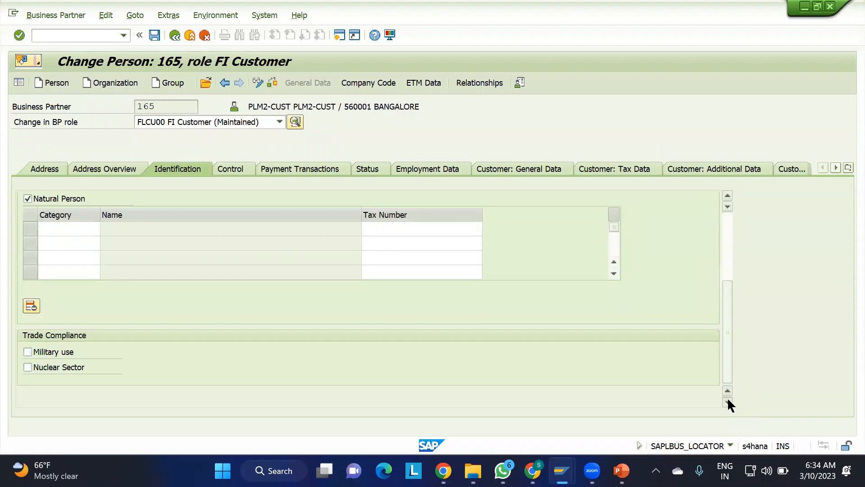
pyautogui.moveTo(727, 319); pyautogui.dragTo(718, 347)
pyautogui.click(45, 170)
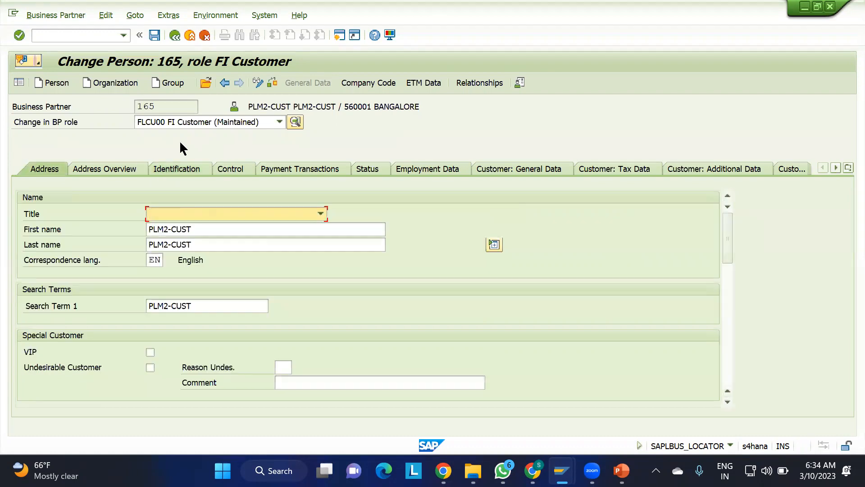
pyautogui.click(180, 170)
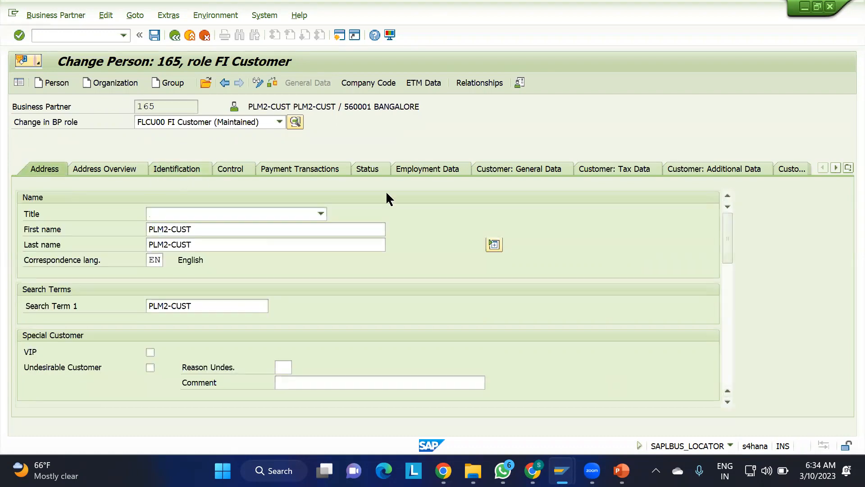
pyautogui.click(727, 401)
pyautogui.click(728, 401)
pyautogui.click(728, 401)
pyautogui.click(727, 401)
pyautogui.click(728, 401)
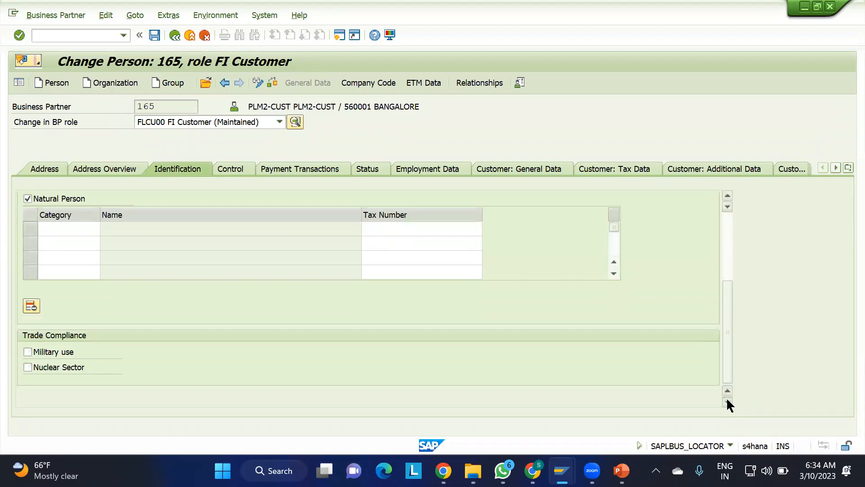
pyautogui.moveTo(728, 334); pyautogui.dragTo(730, 238)
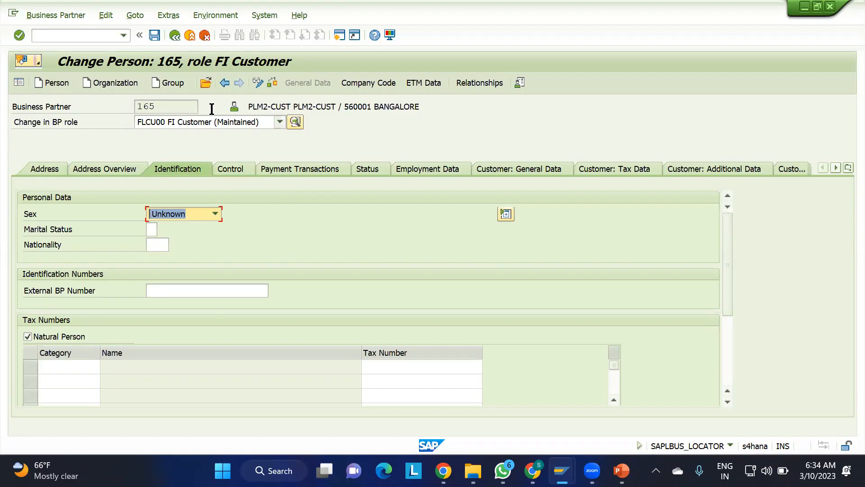
# Open the business partner of vendor PLM2-VEND and examine its identification numbers table for ID types
pyautogui.click(208, 84)
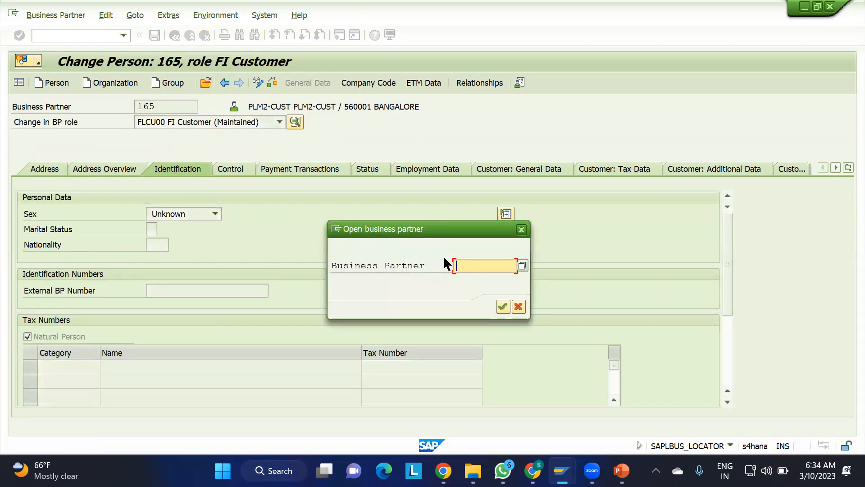
pyautogui.write('164')
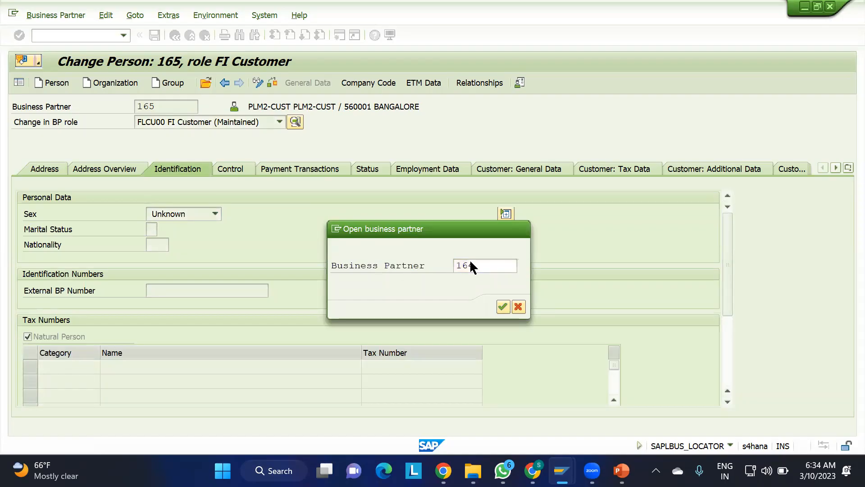
pyautogui.press('Return')
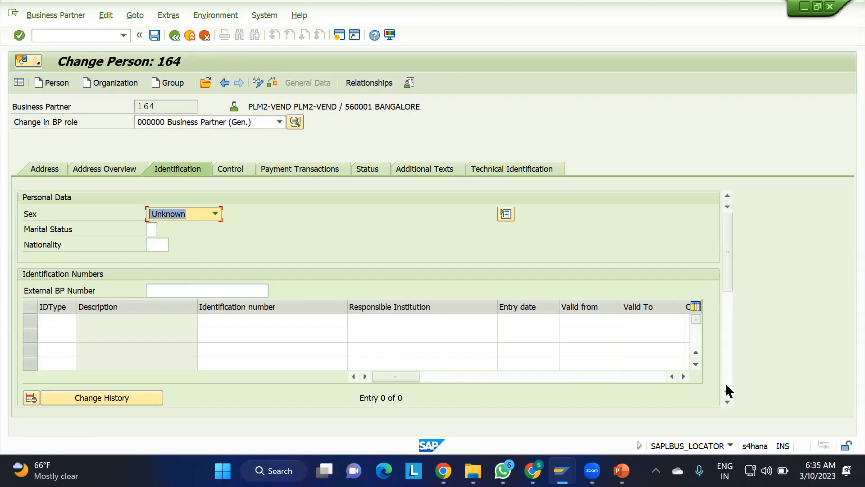
pyautogui.click(727, 401)
pyautogui.click(727, 401)
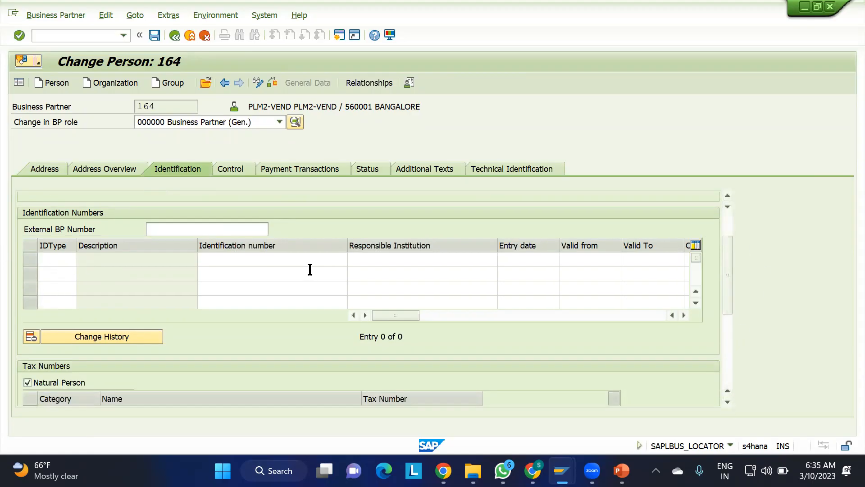
pyautogui.click(728, 212)
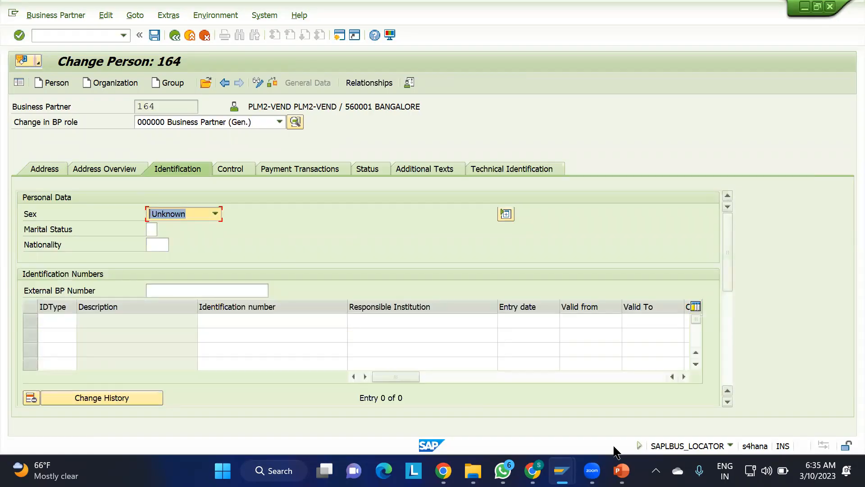
# Switch to the ECC session showing the VENDOR integration model and leave it for the SAP Easy Access screen
pyautogui.moveTo(562, 471)
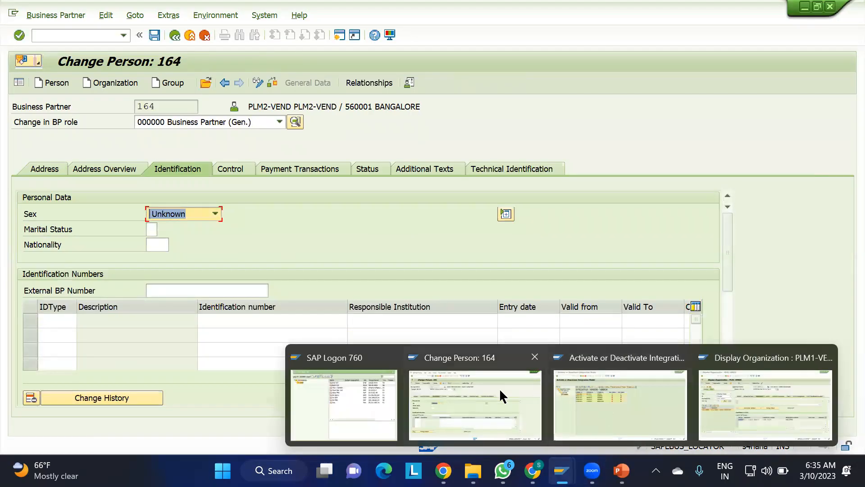
pyautogui.click(623, 404)
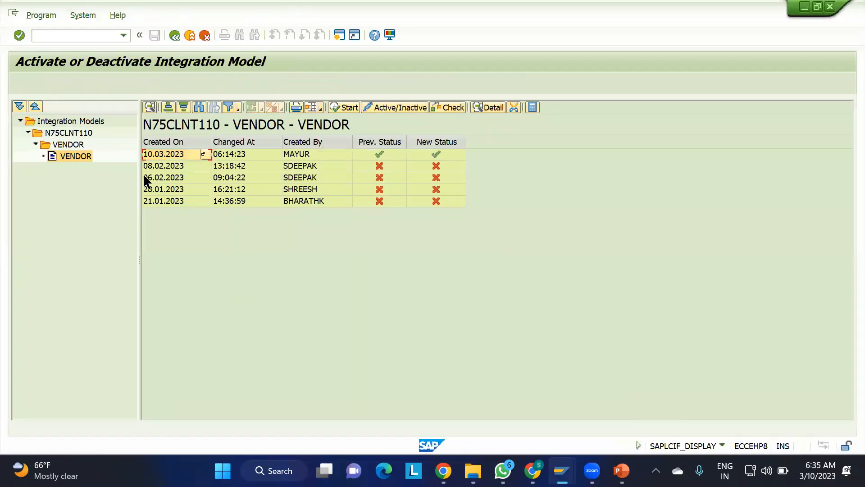
pyautogui.click(82, 35)
pyautogui.write('/n')
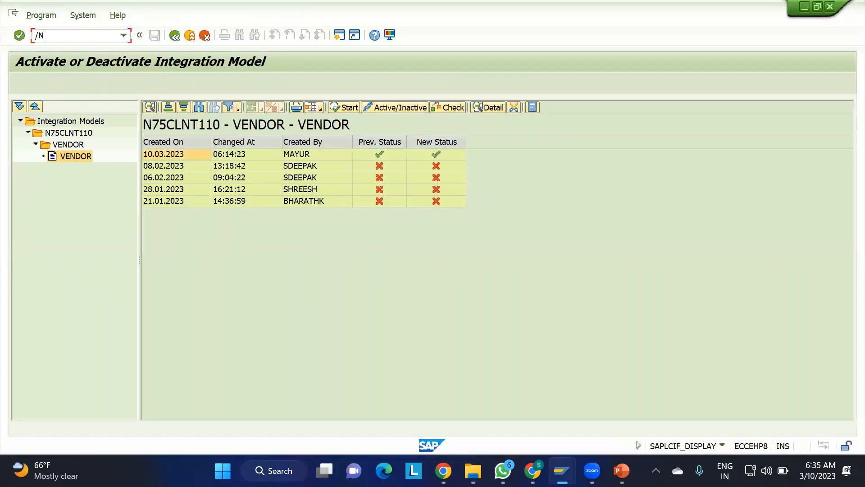
pyautogui.press('Return')
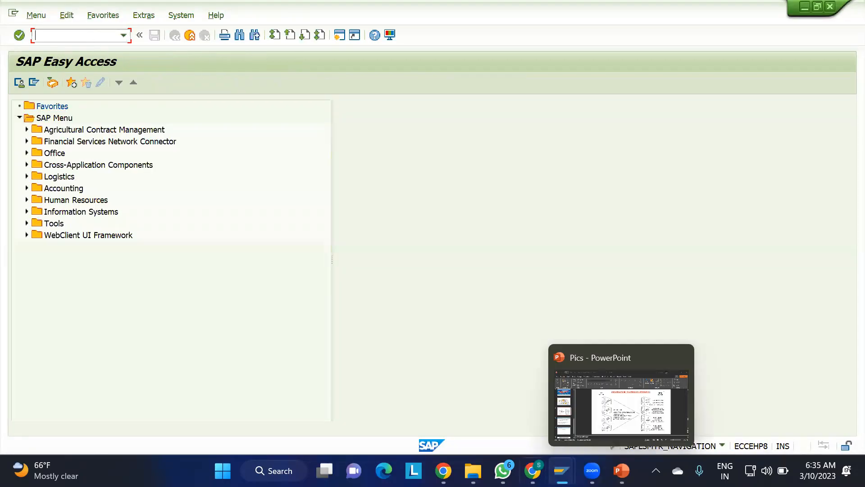
# Switch to the EWM Org Structure sheet in Google Sheets and record customer transaction code XD01 in cell G123
pyautogui.click(532, 471)
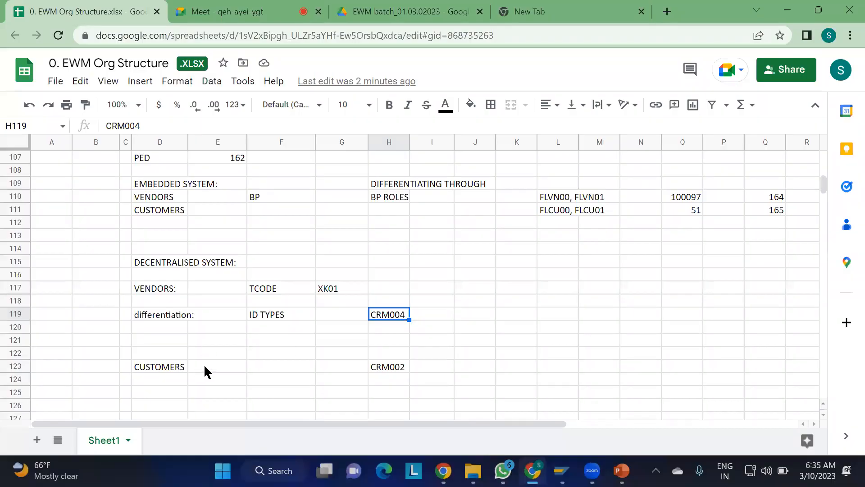
pyautogui.click(252, 363)
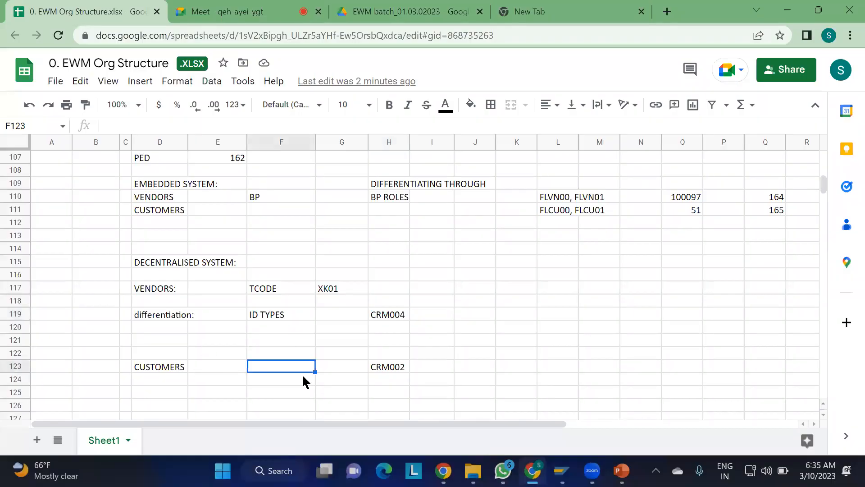
pyautogui.click(325, 367)
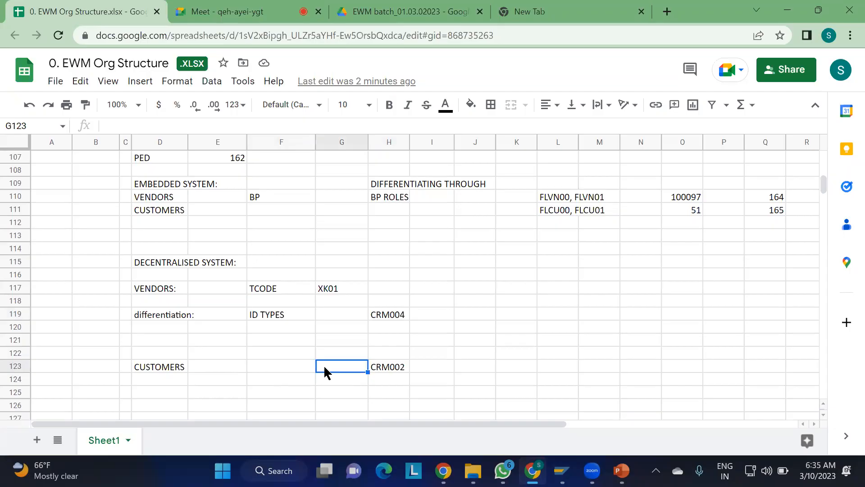
pyautogui.write('XD01')
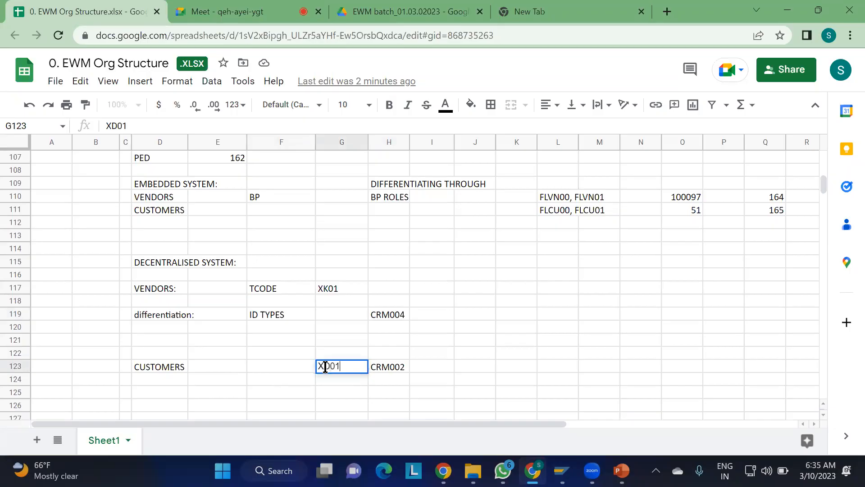
pyautogui.click(285, 391)
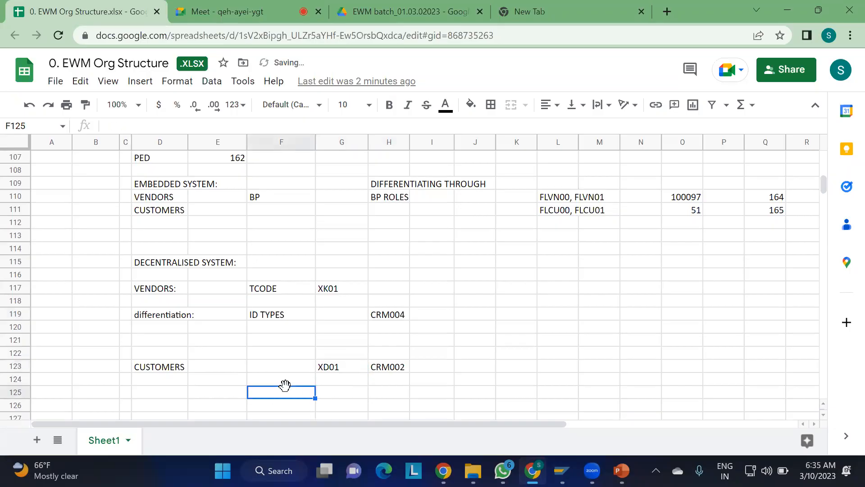
# Switch back to the SAP ECC session, start customer creation with transaction XD01 and open the account group choices
pyautogui.hotkey('alt', 'Tab')
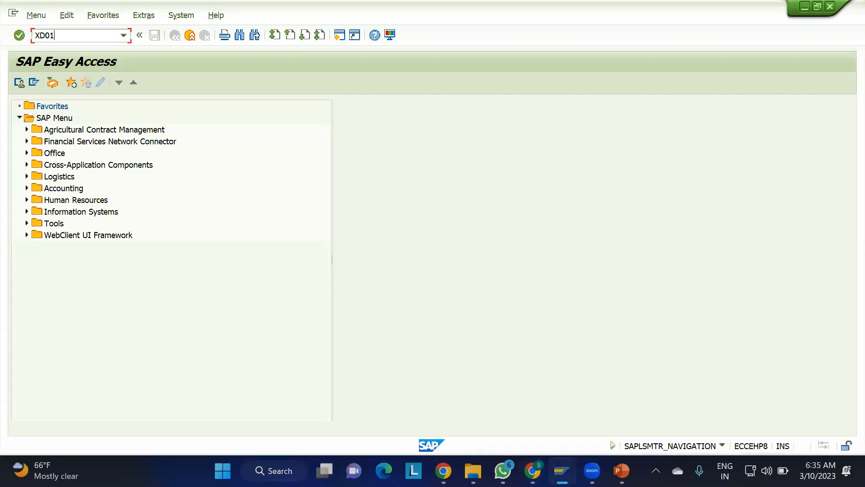
pyautogui.press('Return')
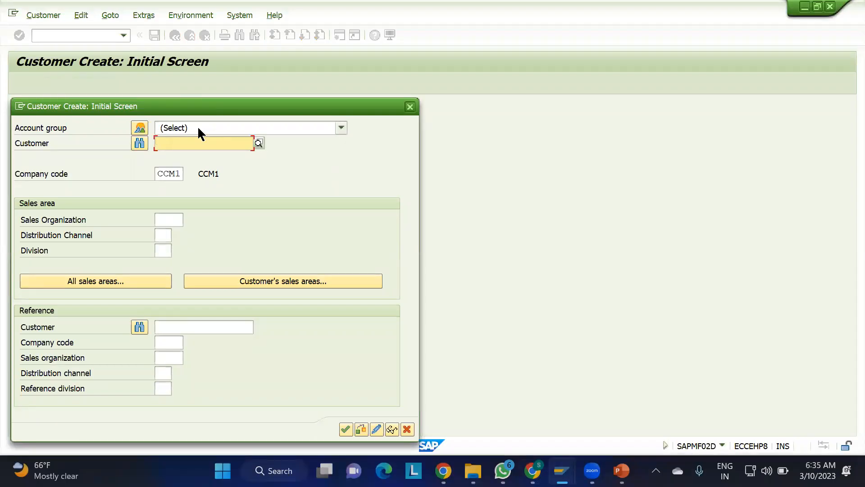
pyautogui.click(198, 128)
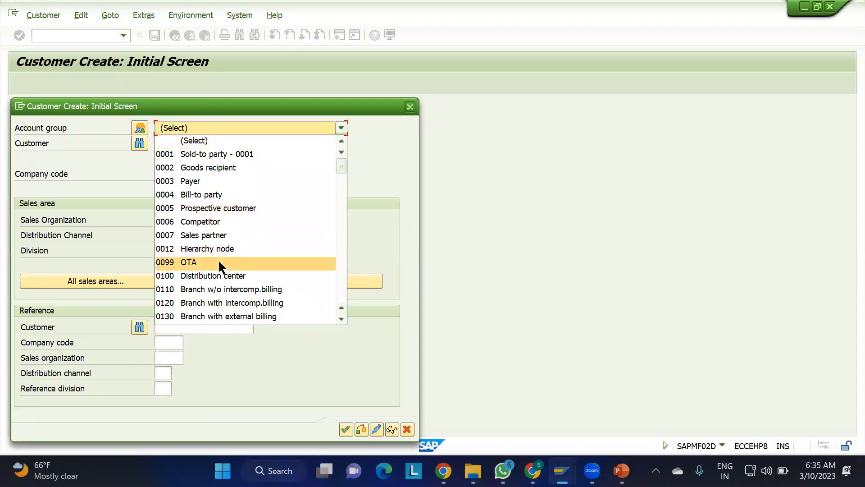
# Choose account group ZAPO Sold-to party (APO Customers) and enter the new customer's ID
pyautogui.write('zap')
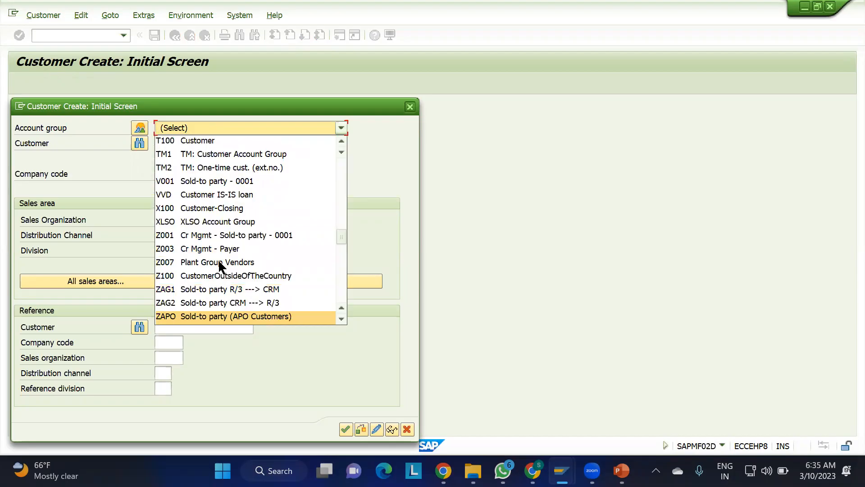
pyautogui.click(201, 315)
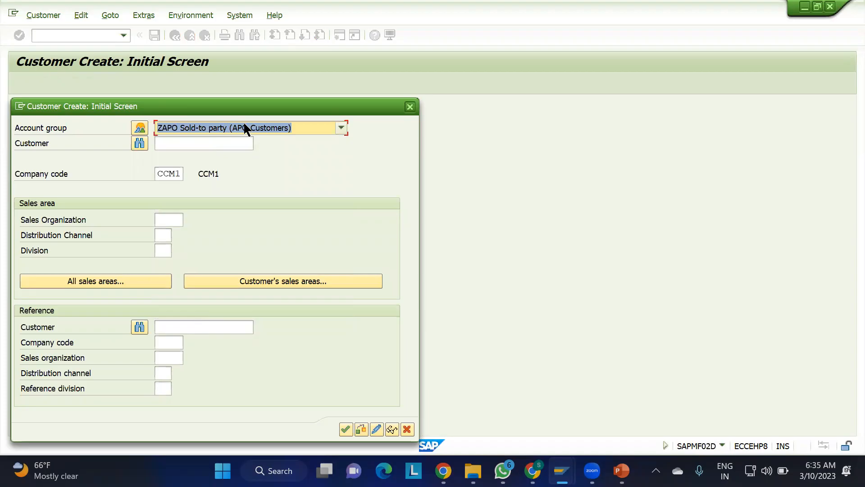
pyautogui.click(194, 143)
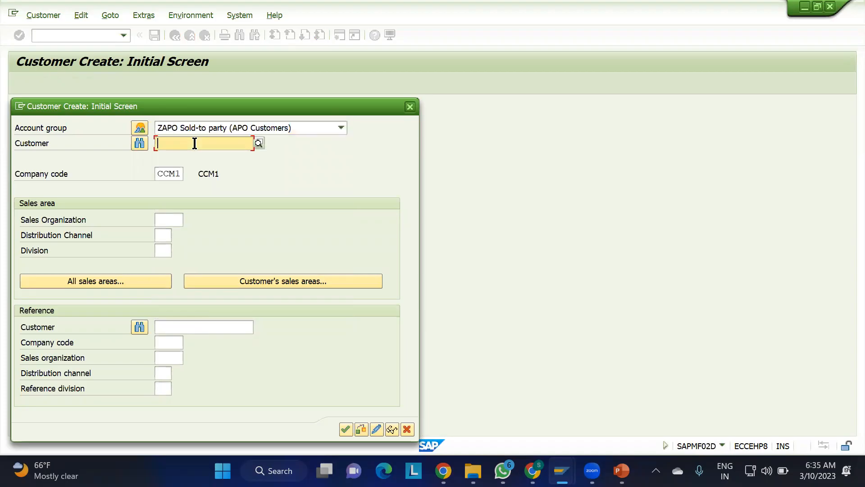
pyautogui.write('PLM1-')
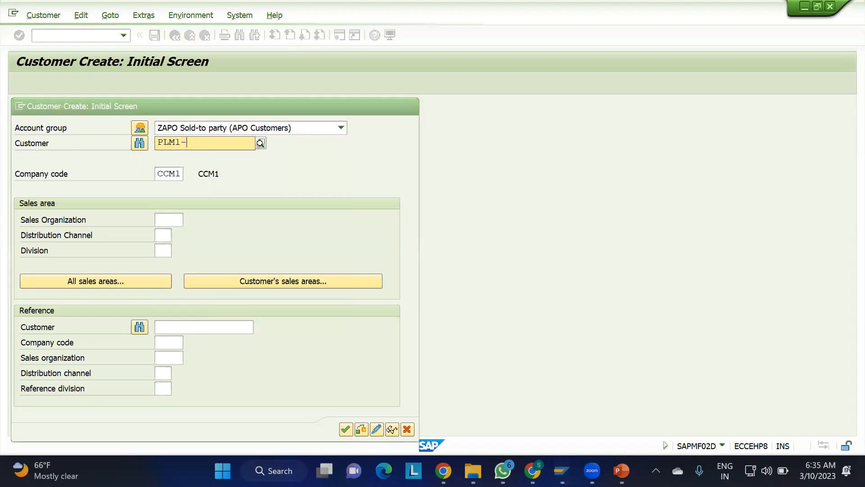
pyautogui.write('CUST1')
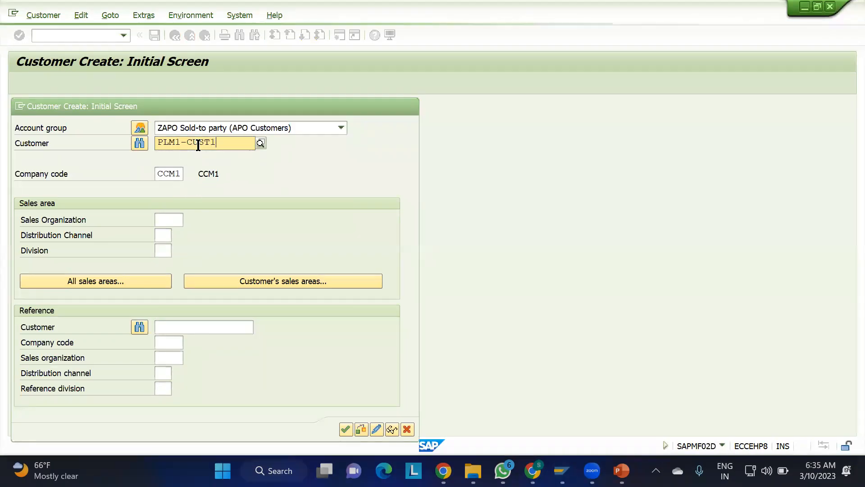
# Try to create the customer in sales area SOM1, distribution channel 10, division 10, and close the creation dialog
pyautogui.click(164, 218)
pyautogui.write('SOM1')
pyautogui.press('Tab')
pyautogui.write('10')
pyautogui.press('Tab')
pyautogui.write('10')
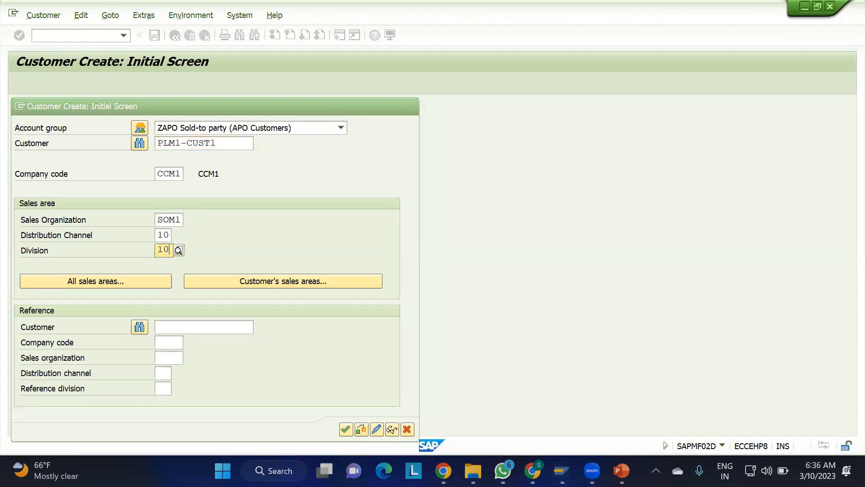
pyautogui.press('Return')
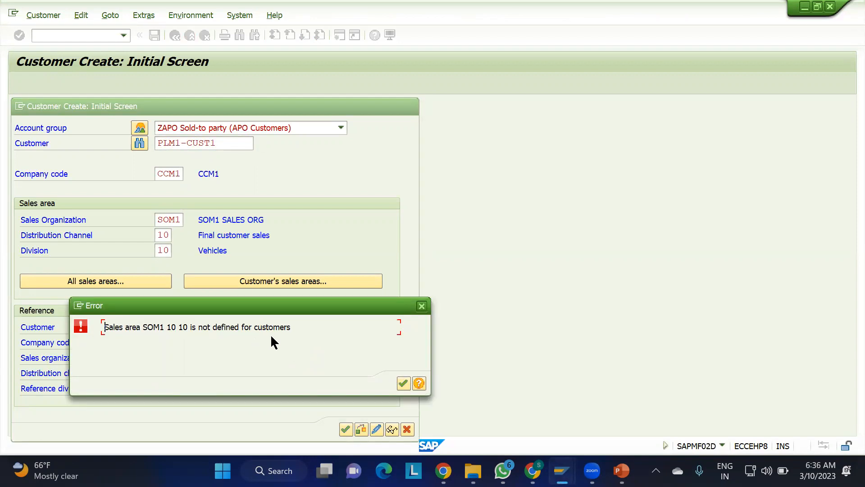
pyautogui.click(403, 382)
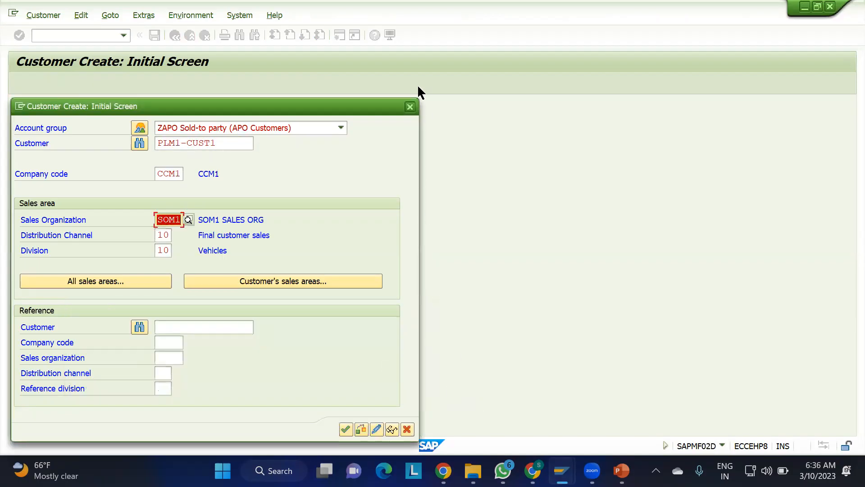
pyautogui.click(410, 107)
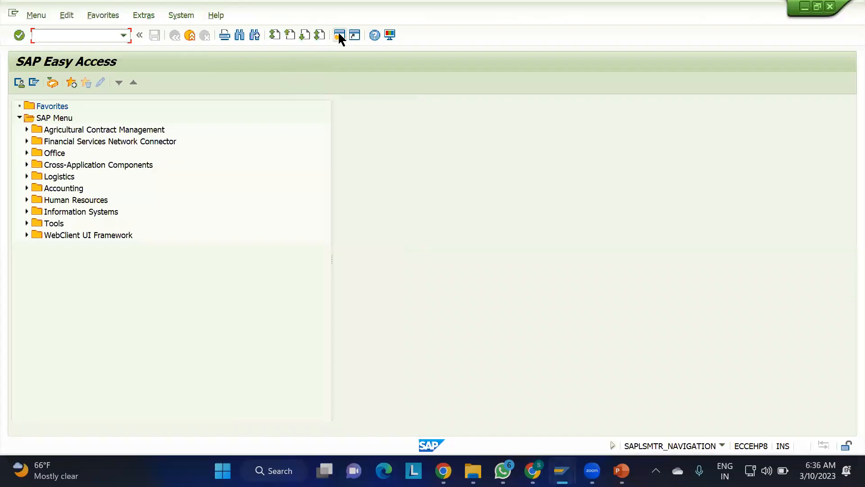
# In a new session, open the reference IMG activity Set up sales area under Enterprise Structure, Assignment, Sales and Distribution
pyautogui.click(340, 36)
pyautogui.press('Return')
pyautogui.click(52, 82)
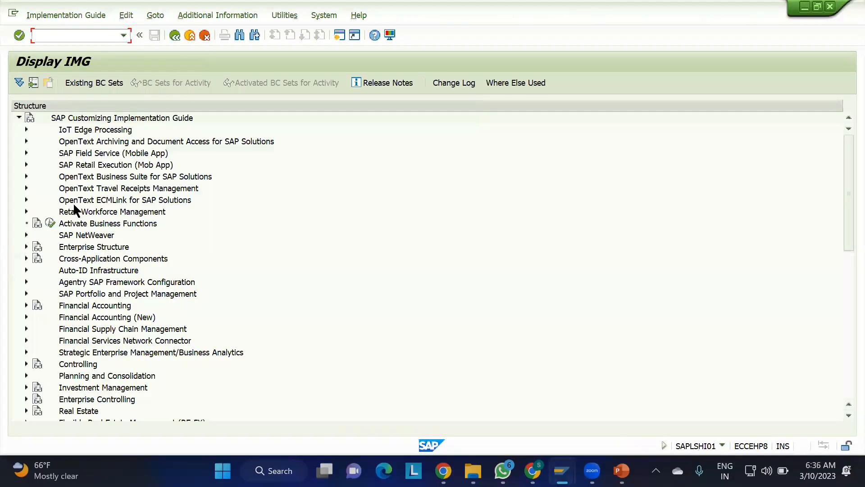
pyautogui.click(26, 248)
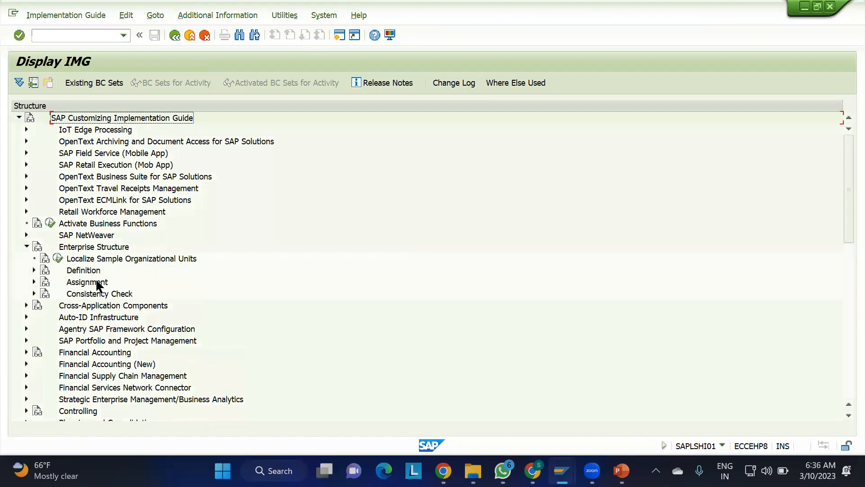
pyautogui.click(35, 282)
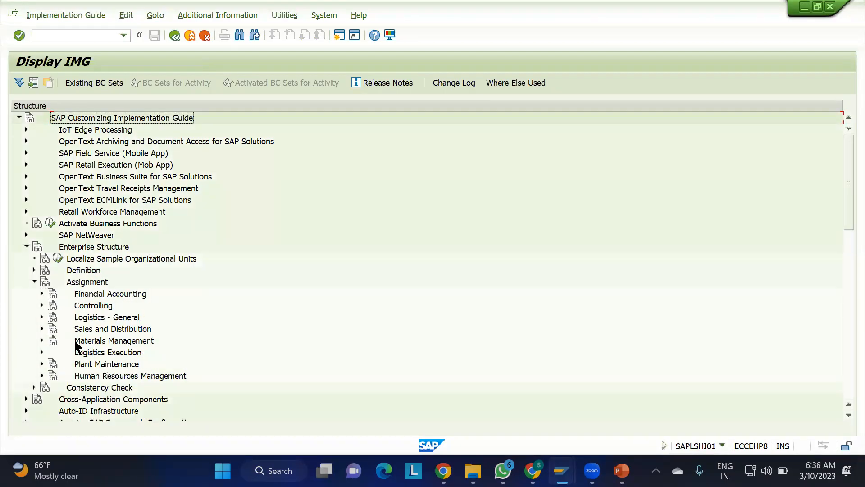
pyautogui.click(41, 329)
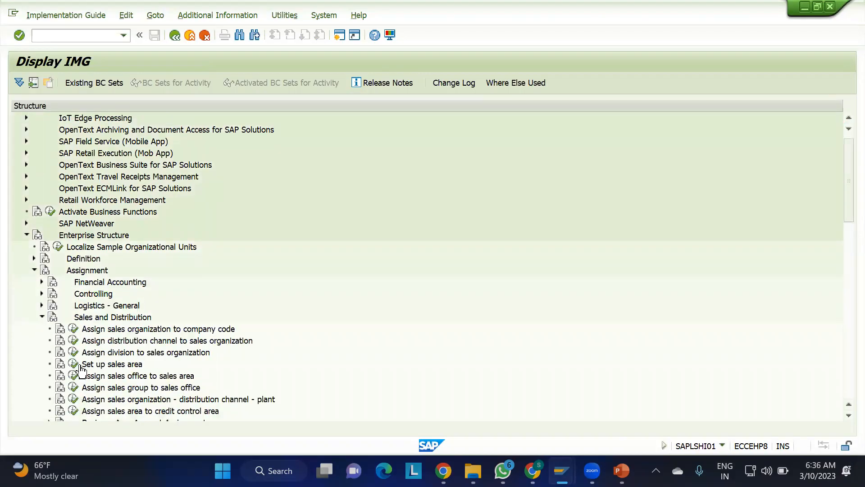
pyautogui.click(73, 365)
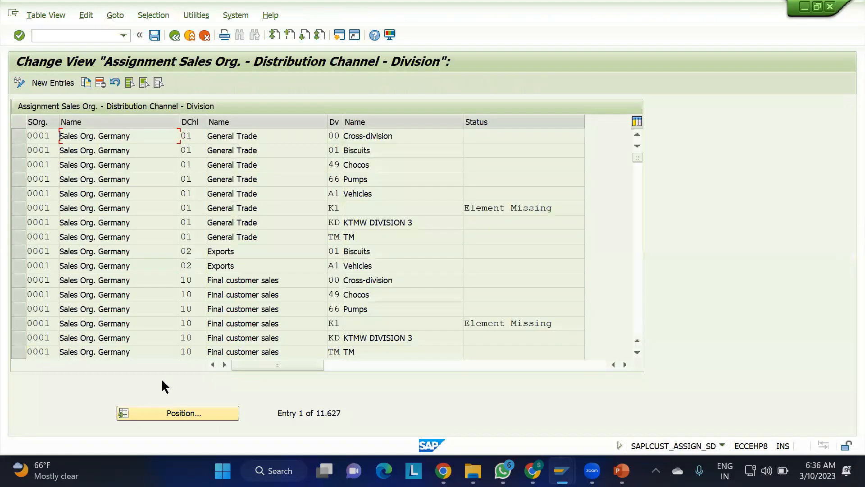
# Position the sales area assignment list at SOM1 and check which divisions are assigned to distribution channel 10
pyautogui.click(164, 417)
pyautogui.write('SOM1')
pyautogui.press('Return')
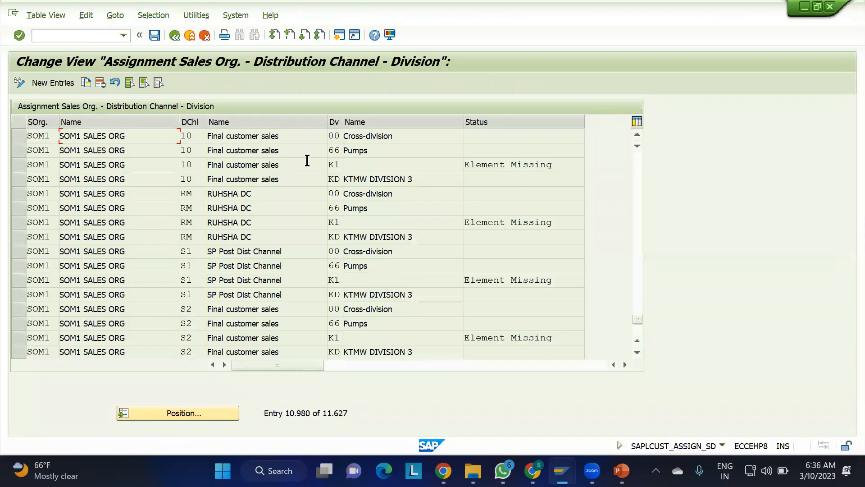
pyautogui.moveTo(338, 136); pyautogui.dragTo(274, 139)
# Return to the Easy Access session, start transaction XD01 and enter the customer ID again
pyautogui.hotkey('alt', 'Tab')
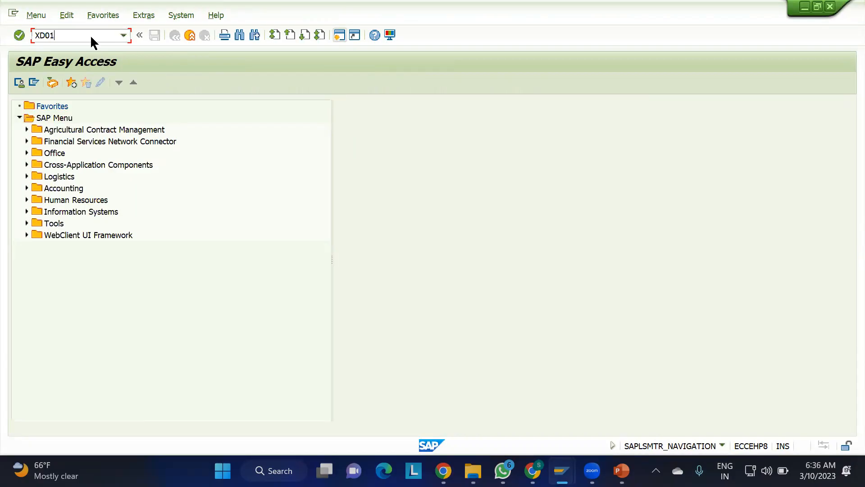
pyautogui.press('Return')
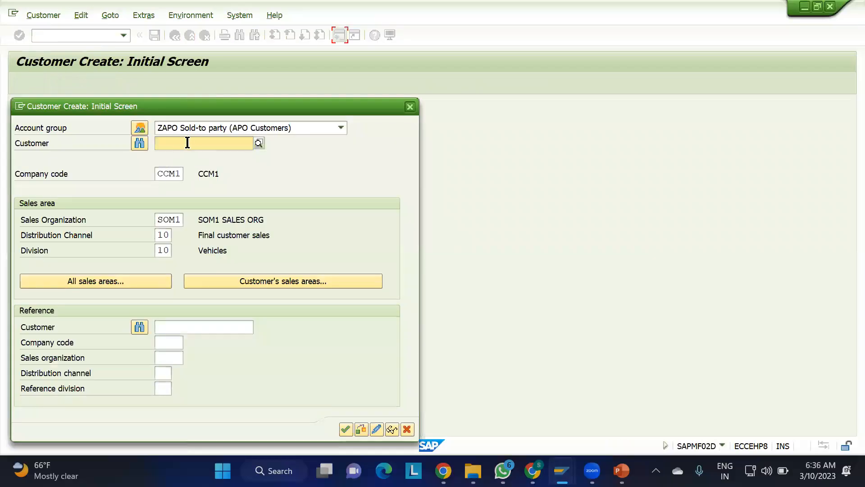
pyautogui.press('BackSpace')
pyautogui.press('Down')
pyautogui.press('Return')
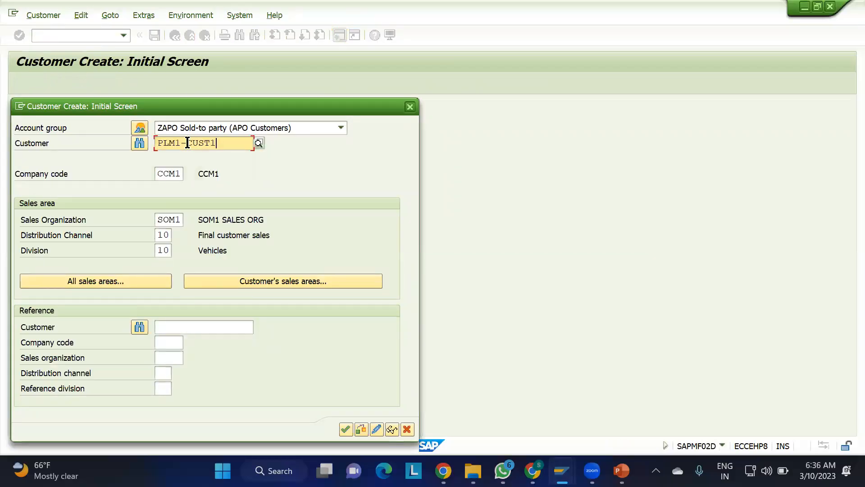
# Set the sales area's division to 00 and continue to the customer's general data
pyautogui.click(163, 250)
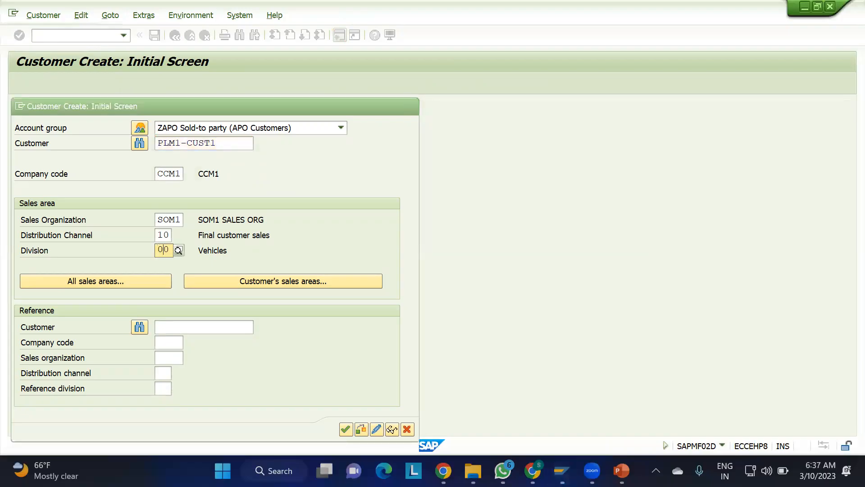
pyautogui.press('Return')
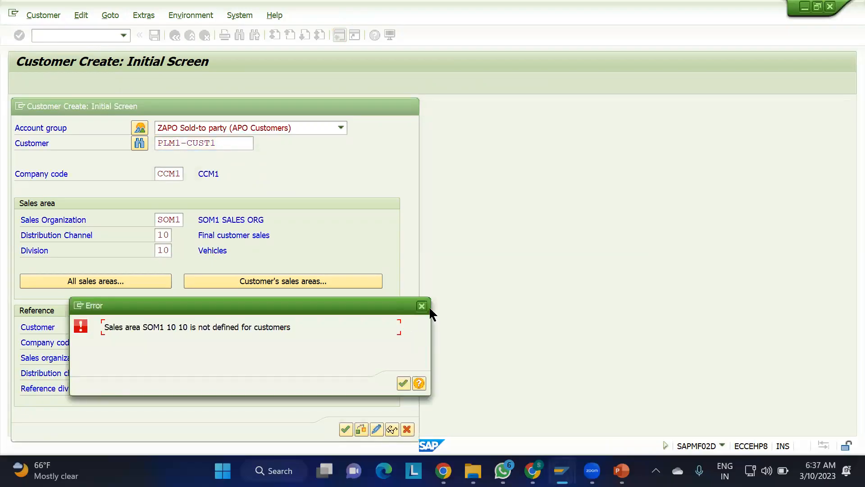
pyautogui.click(425, 308)
pyautogui.click(166, 249)
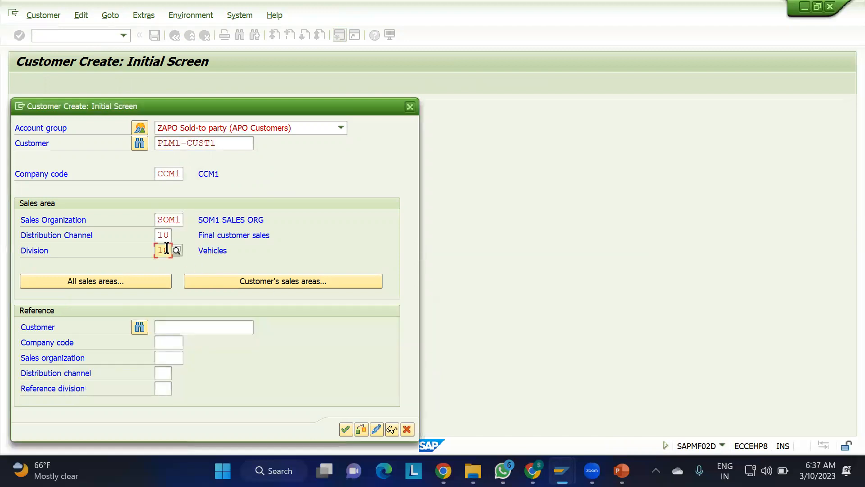
pyautogui.press('BackSpace')
pyautogui.press('BackSpace')
pyautogui.write('00')
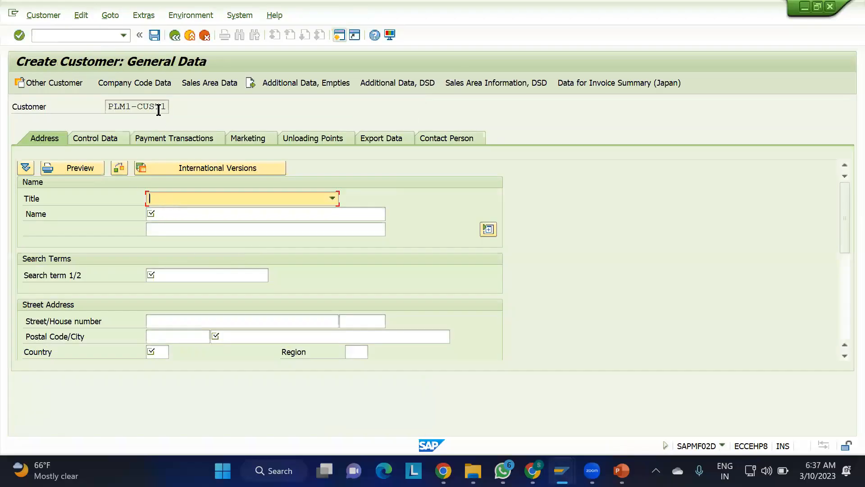
# Copy the customer ID into the Name and Search term fields of the general data
pyautogui.moveTo(168, 108); pyautogui.dragTo(67, 108)
pyautogui.hotkey('ctrl', 'c')
pyautogui.click(68, 108)
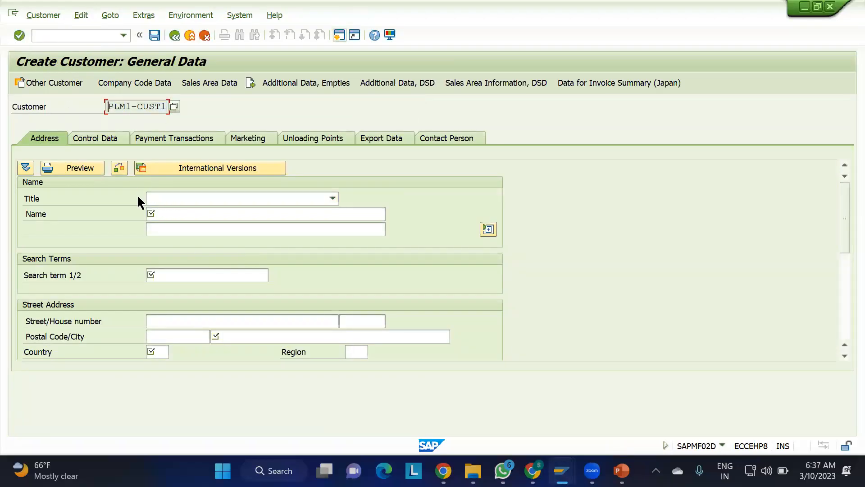
pyautogui.click(157, 218)
pyautogui.hotkey('ctrl', 'v')
pyautogui.press('Tab')
pyautogui.press('Tab')
pyautogui.hotkey('ctrl', 'v')
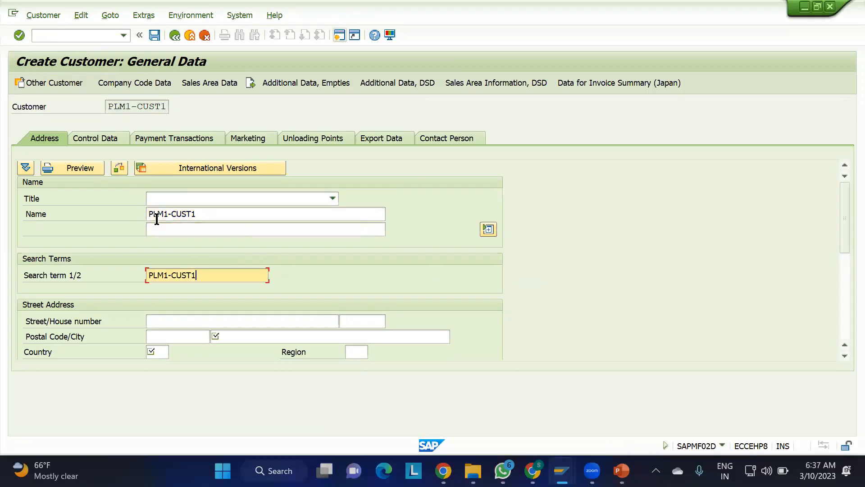
# Fill in the postal code and city of the customer's street address
pyautogui.press('Tab')
pyautogui.press('Tab')
pyautogui.press('Tab')
pyautogui.write('560001')
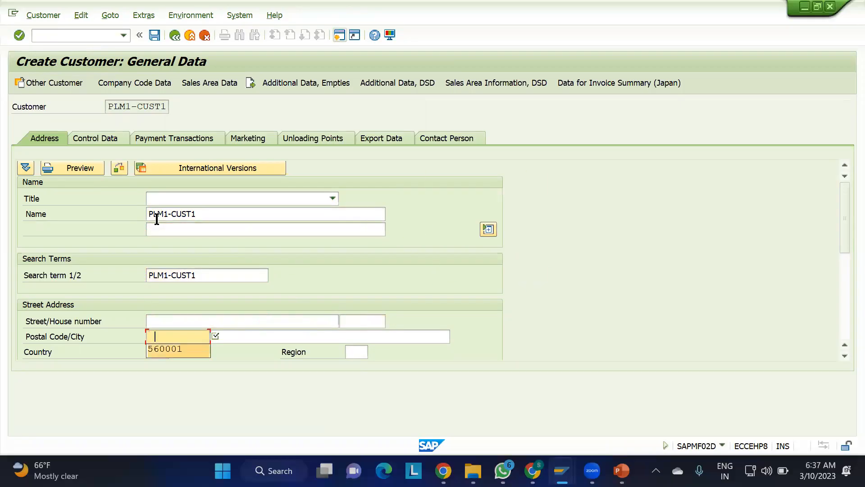
pyautogui.press('Tab')
pyautogui.press('space')
pyautogui.press('Down')
pyautogui.press('Return')
pyautogui.press('Tab')
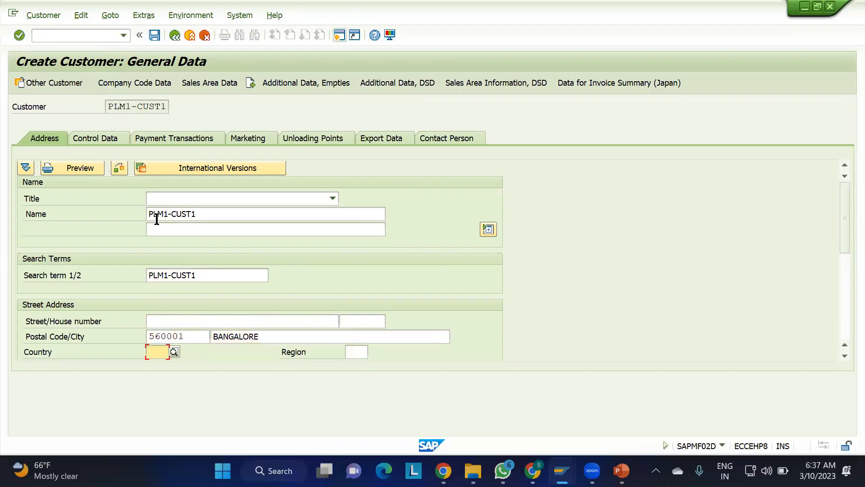
# Set the address country to IN and the transportation zone to INBNGNORTH, Banglore North Zone
pyautogui.write('IN')
pyautogui.press('Return')
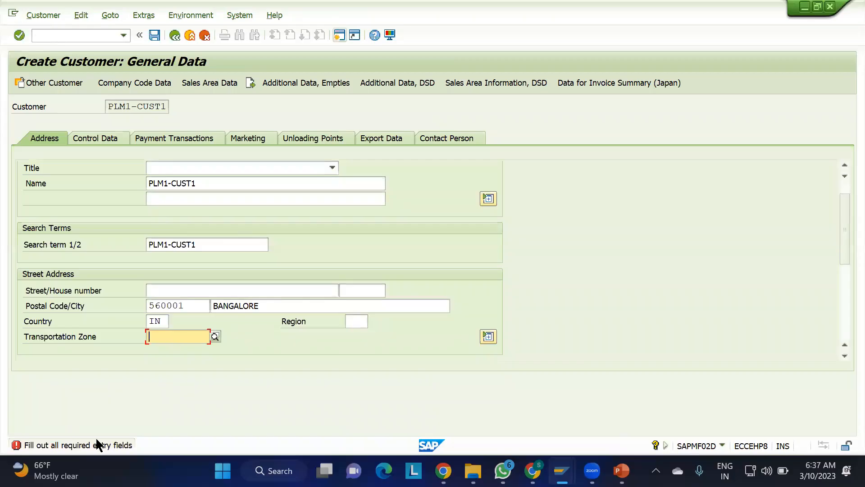
pyautogui.click(216, 337)
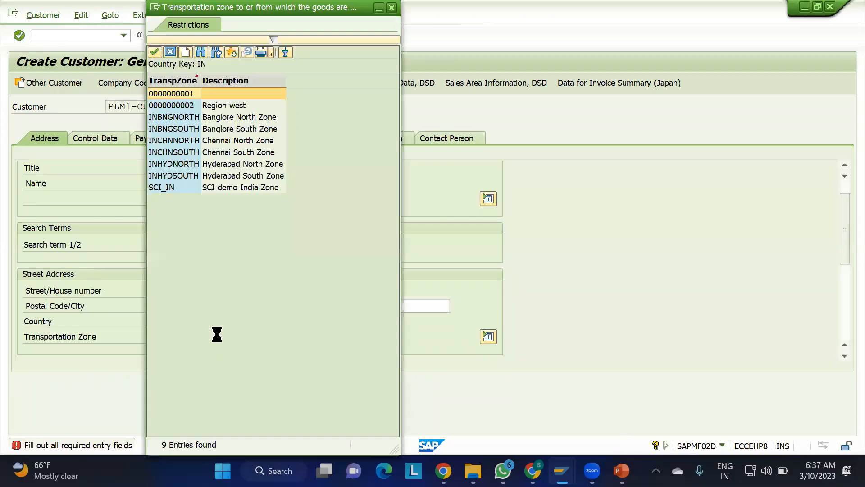
pyautogui.doubleClick(167, 121)
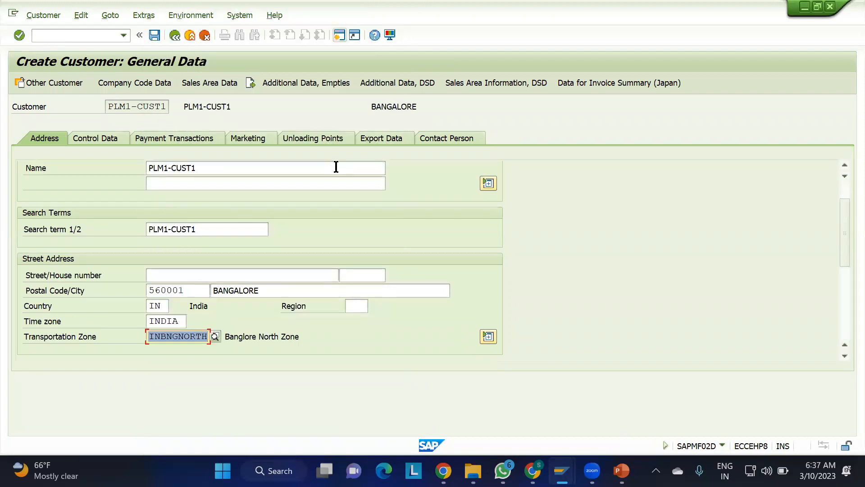
pyautogui.scroll(2, 301, 220)
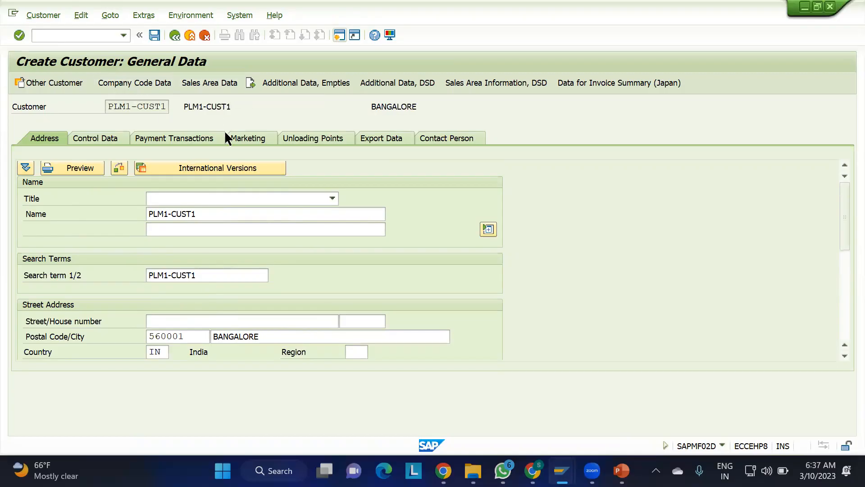
# Fill the company code data with reconciliation account Créditos por Ventas - Nacionales, cash management group A1 and terms of payment 0001
pyautogui.click(142, 82)
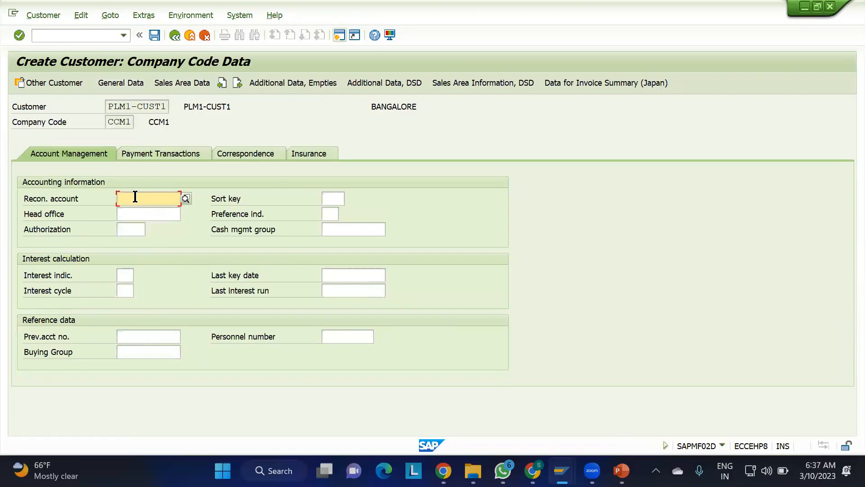
pyautogui.click(185, 198)
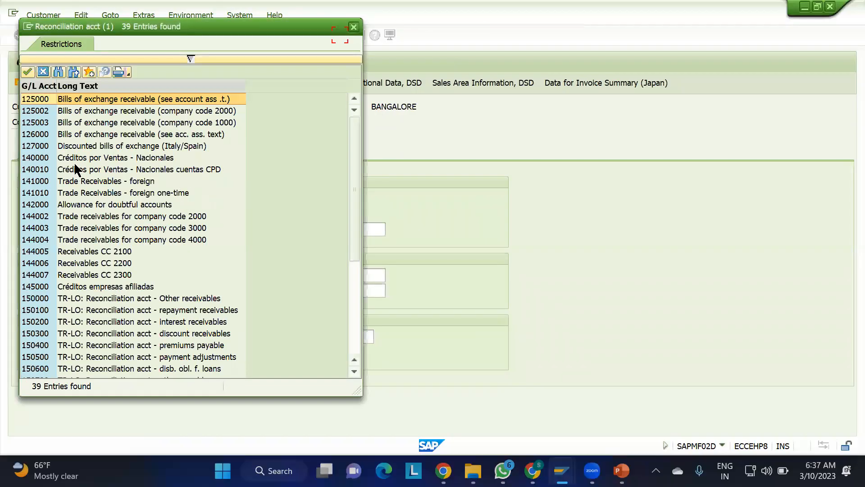
pyautogui.doubleClick(77, 169)
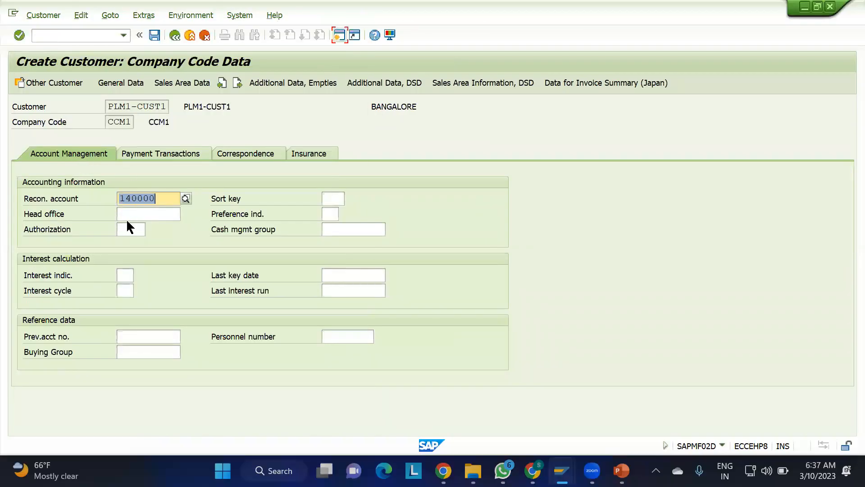
pyautogui.click(332, 229)
pyautogui.write('A1')
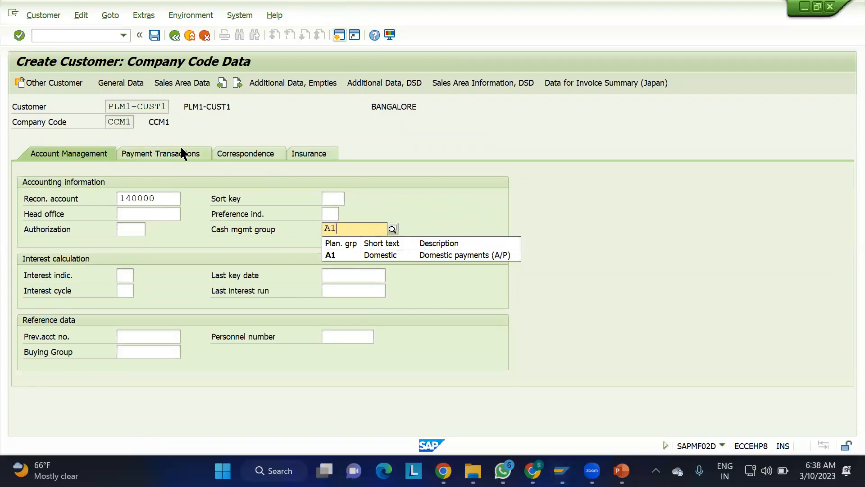
pyautogui.click(183, 153)
pyautogui.write('0001')
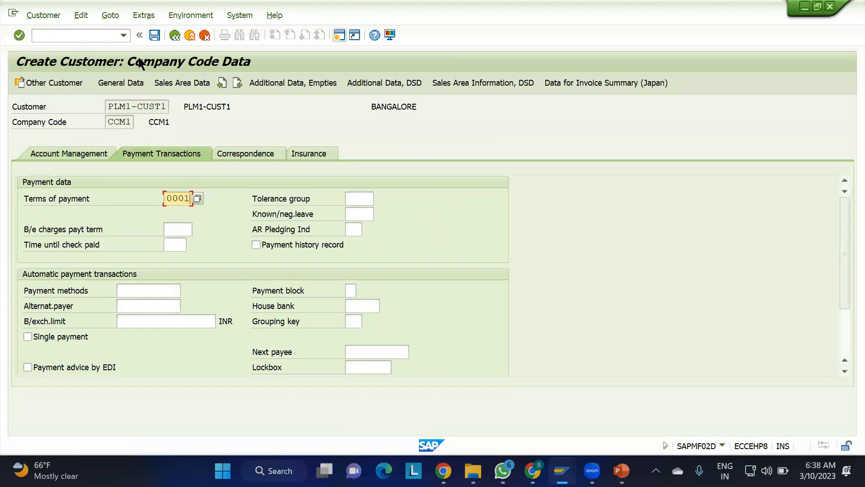
# Open the customer's sales area data and set the sales district to 000001
pyautogui.click(182, 82)
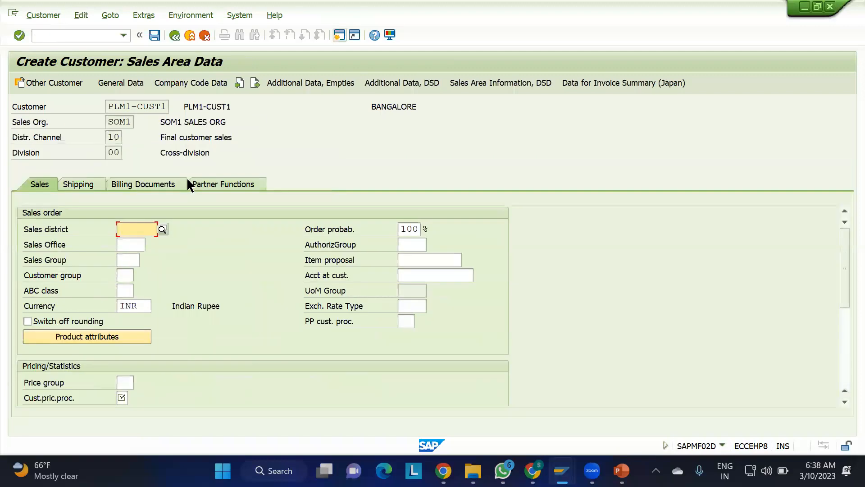
pyautogui.click(162, 229)
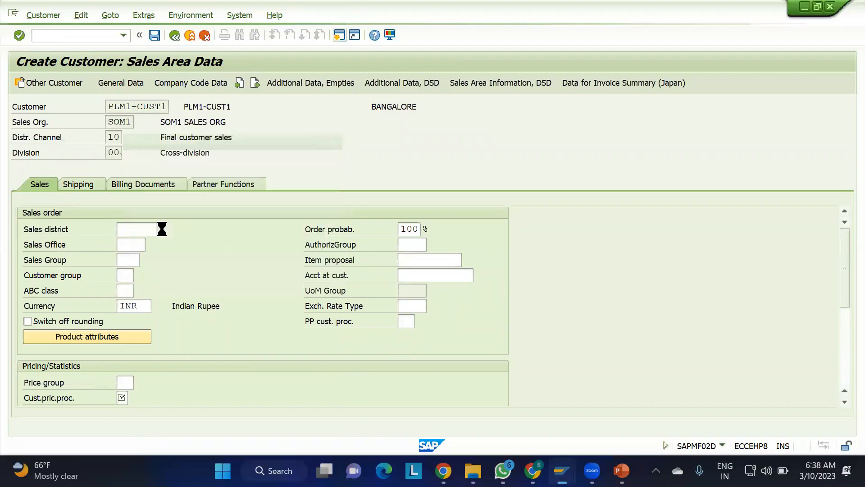
pyautogui.doubleClick(169, 80)
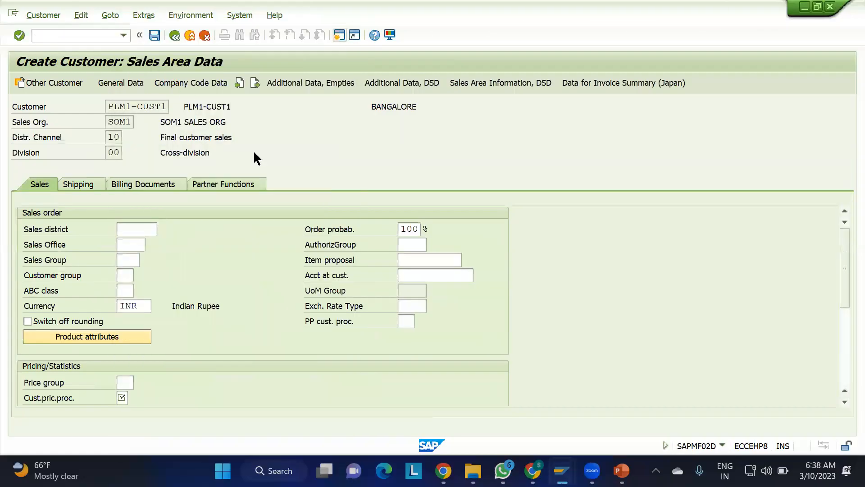
pyautogui.click(120, 397)
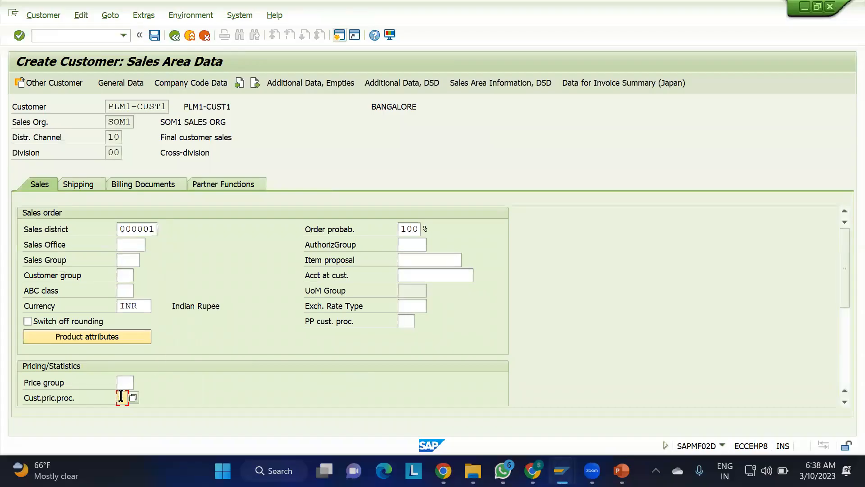
pyautogui.click(132, 397)
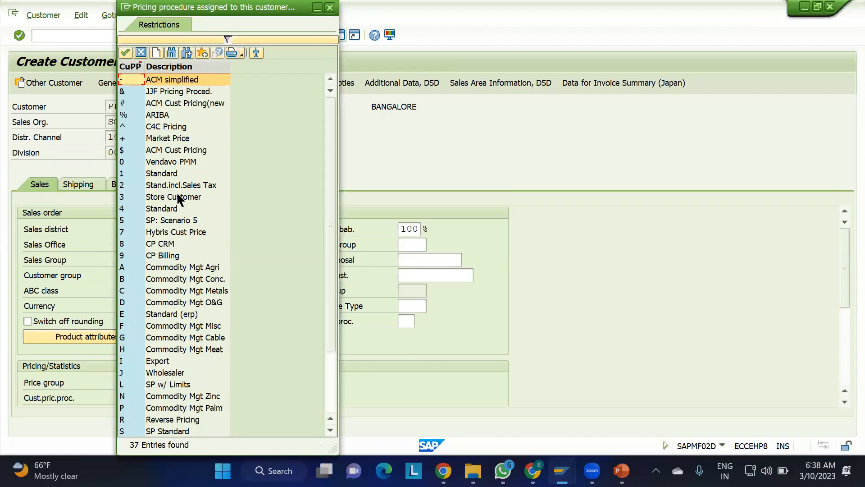
pyautogui.click(168, 208)
pyautogui.click(168, 208)
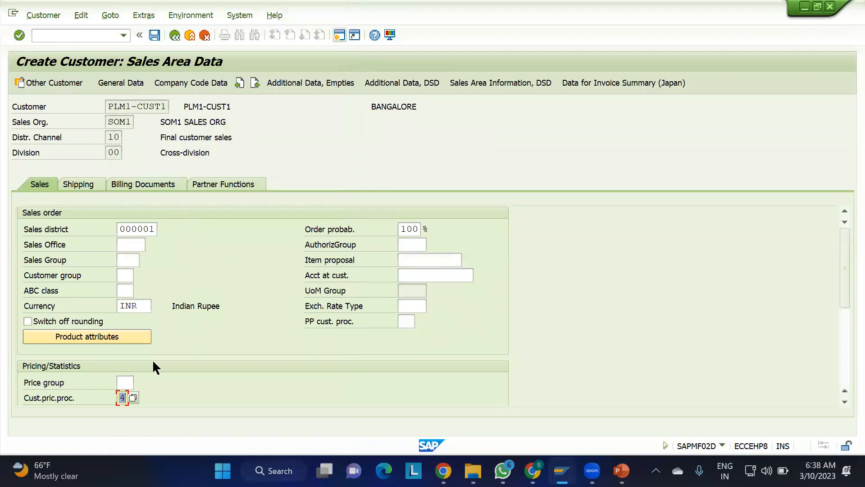
# Set the customer pricing procedure to 1, Standard, in the Pricing/Statistics section
pyautogui.click(133, 397)
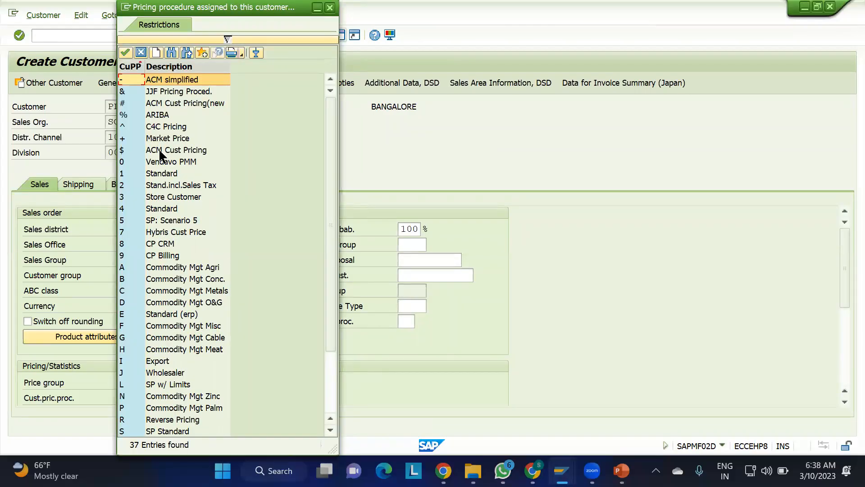
pyautogui.click(159, 173)
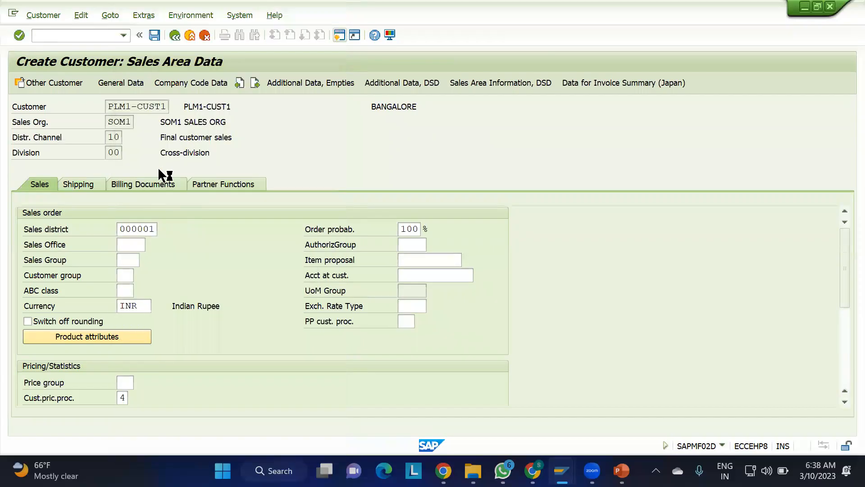
pyautogui.press('Return')
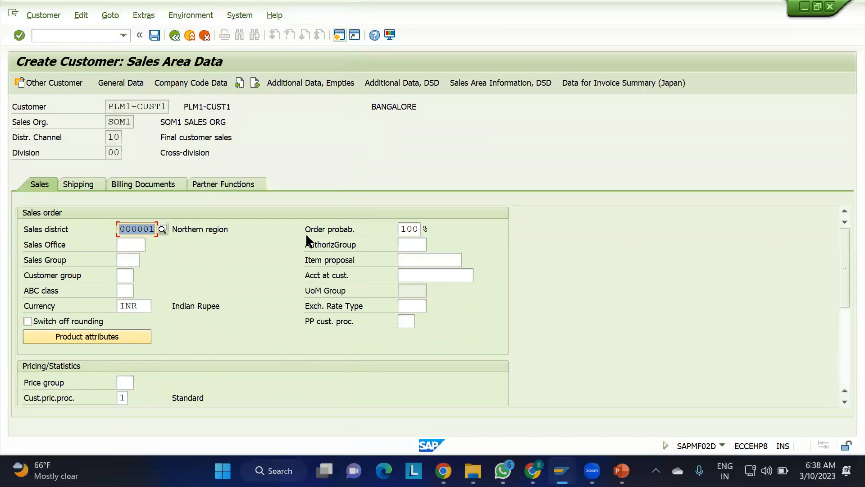
# In the billing document taxes, set the tax classification to 0 for both JIVC and JIVP
pyautogui.click(142, 185)
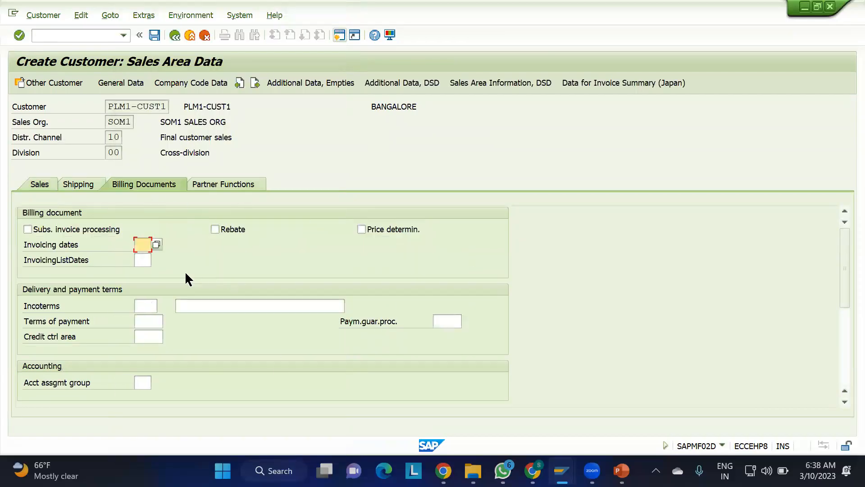
pyautogui.moveTo(843, 294); pyautogui.dragTo(843, 364)
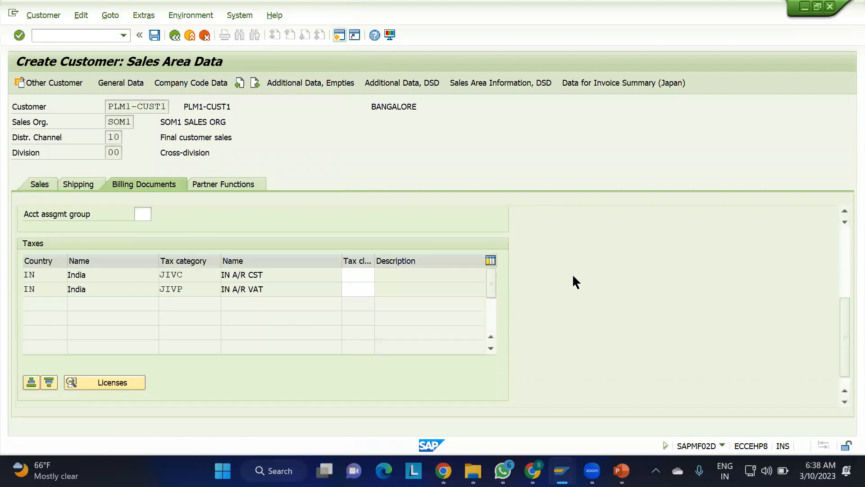
pyautogui.click(358, 278)
pyautogui.write('0')
pyautogui.press('Tab')
pyautogui.write('0')
pyautogui.press('Return')
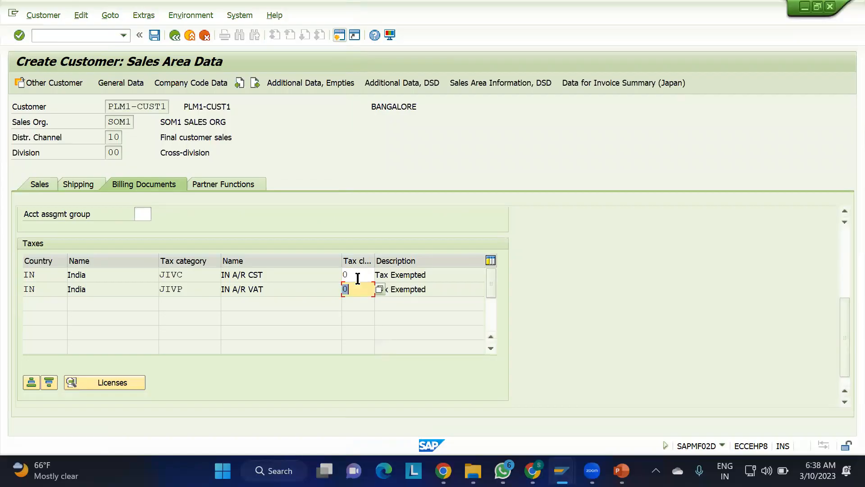
# Set the shipping conditions to 01 and save the new customer master
pyautogui.click(843, 233)
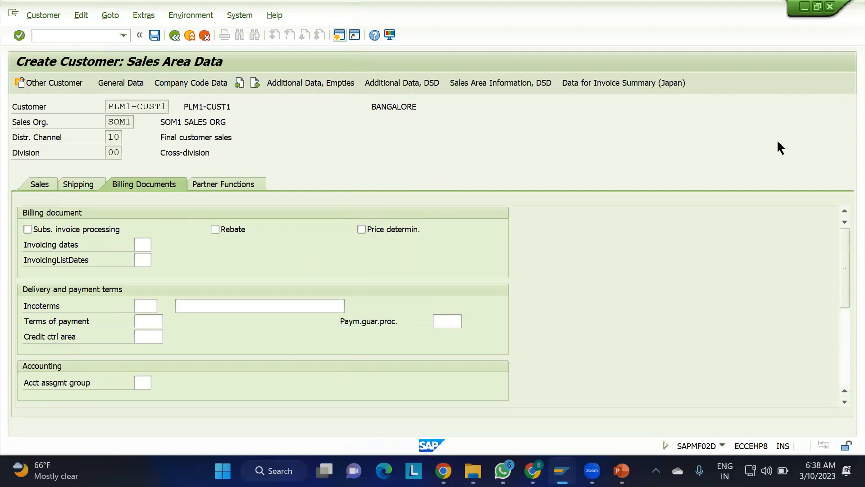
pyautogui.click(155, 36)
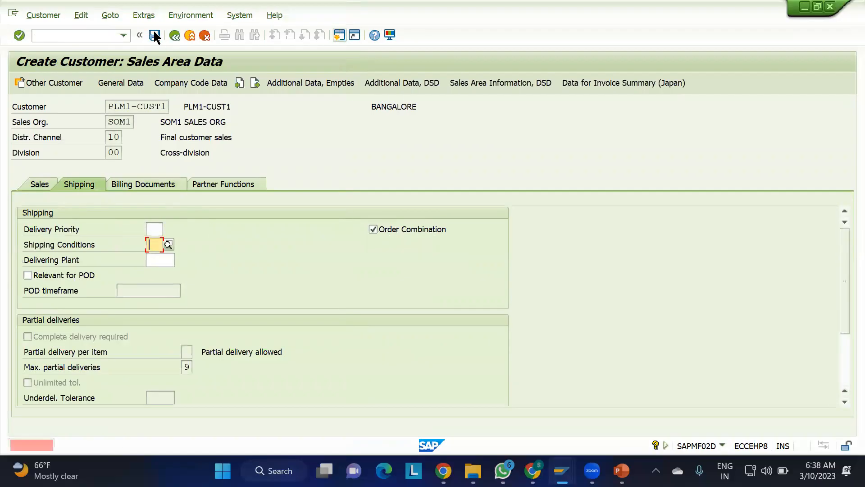
pyautogui.click(168, 244)
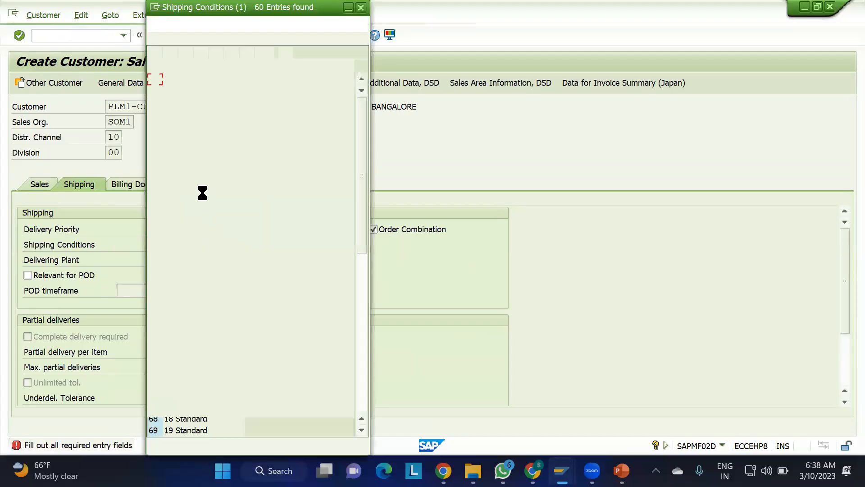
pyautogui.doubleClick(176, 77)
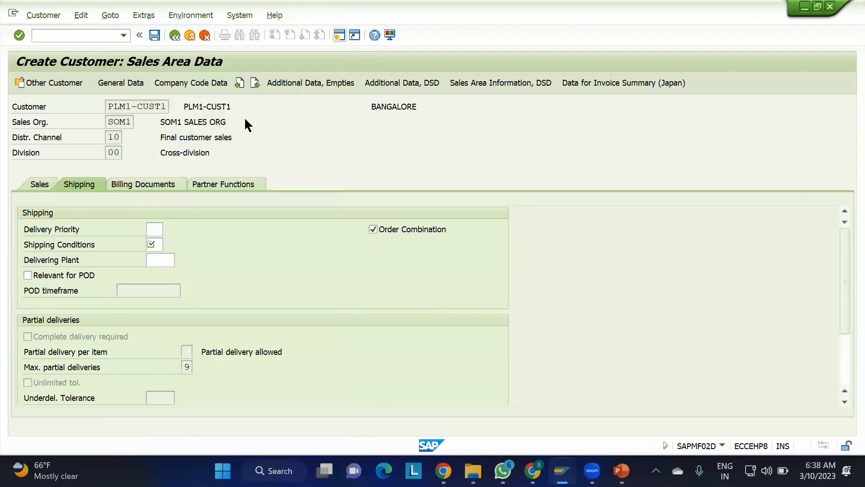
pyautogui.scroll(-3, 204, 242)
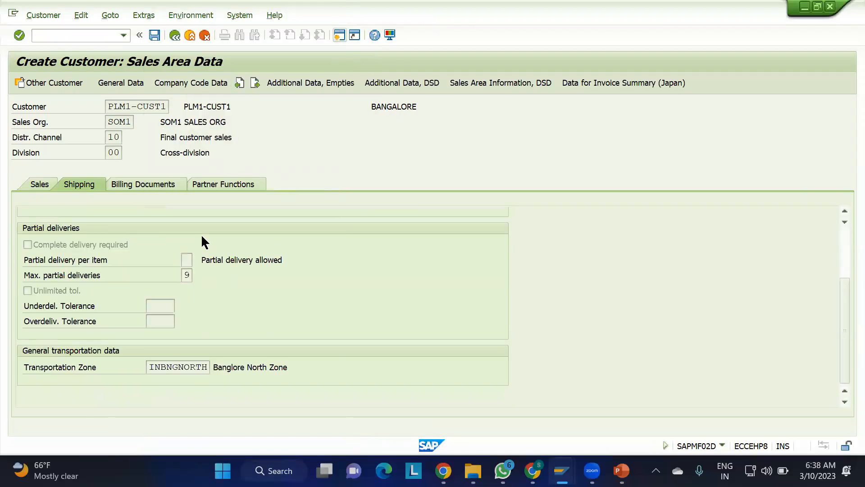
pyautogui.scroll(3, 204, 242)
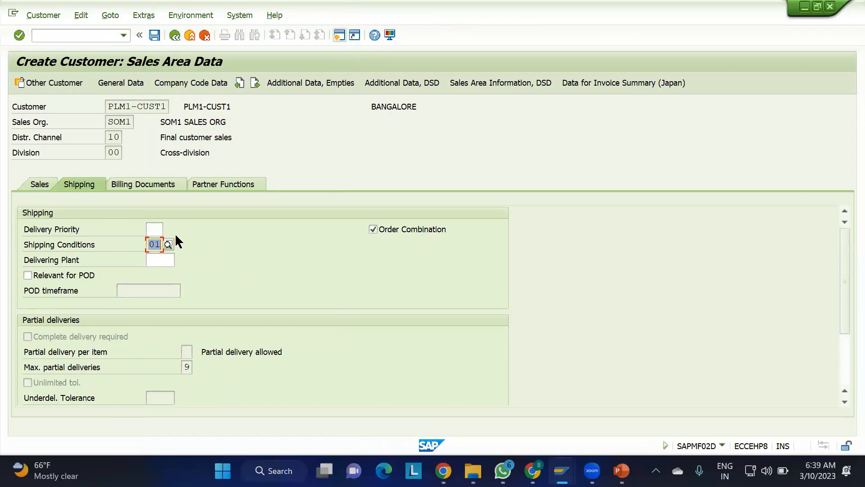
pyautogui.click(155, 36)
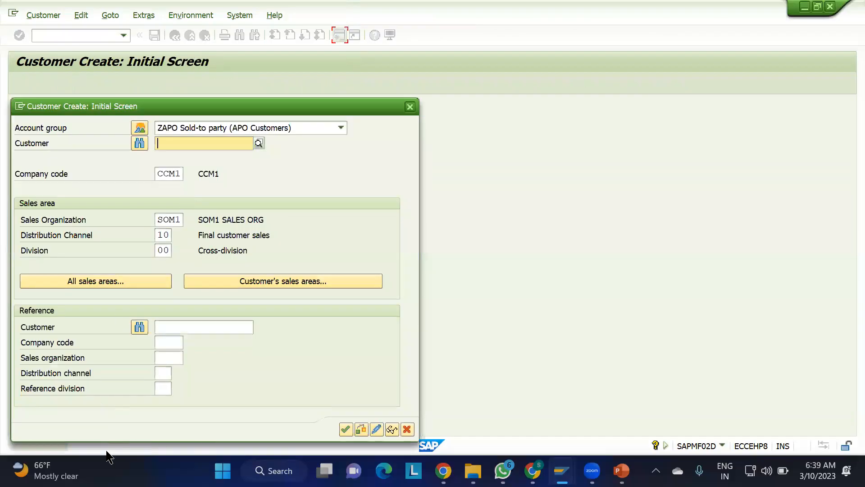
# Leave customer creation and close the session with the sales organization, distribution channel and division assignments
pyautogui.moveTo(239, 112); pyautogui.dragTo(264, 59)
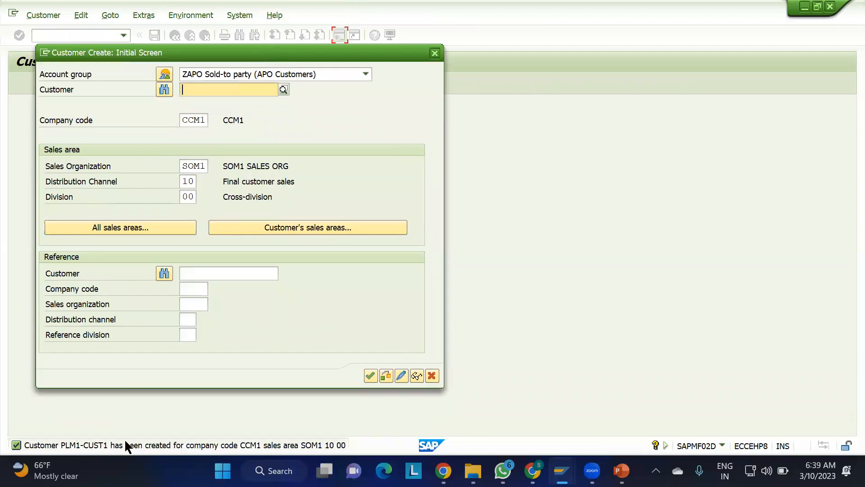
pyautogui.click(437, 53)
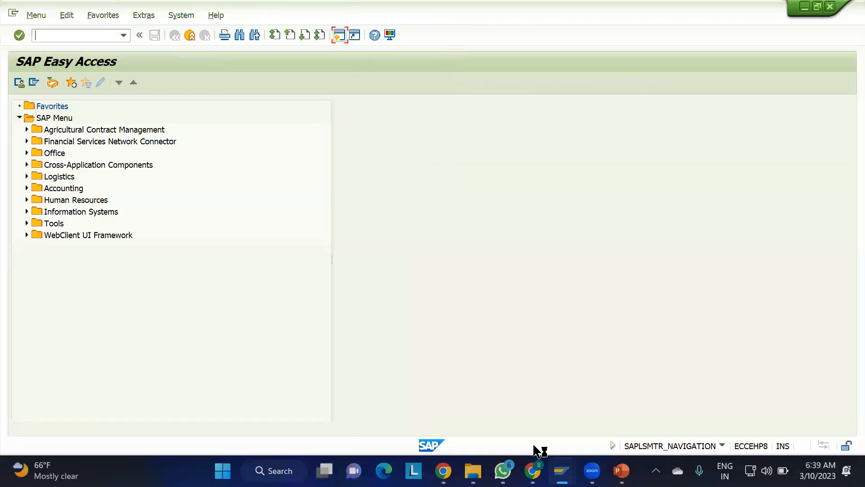
pyautogui.moveTo(563, 471)
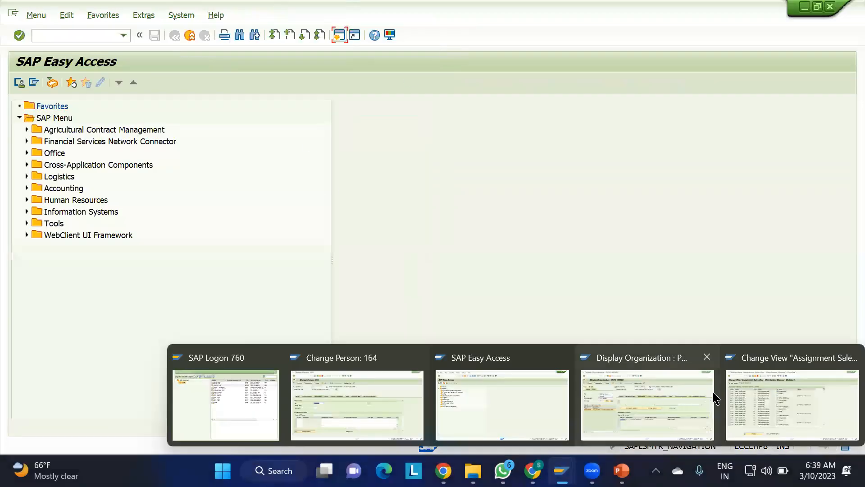
pyautogui.click(784, 398)
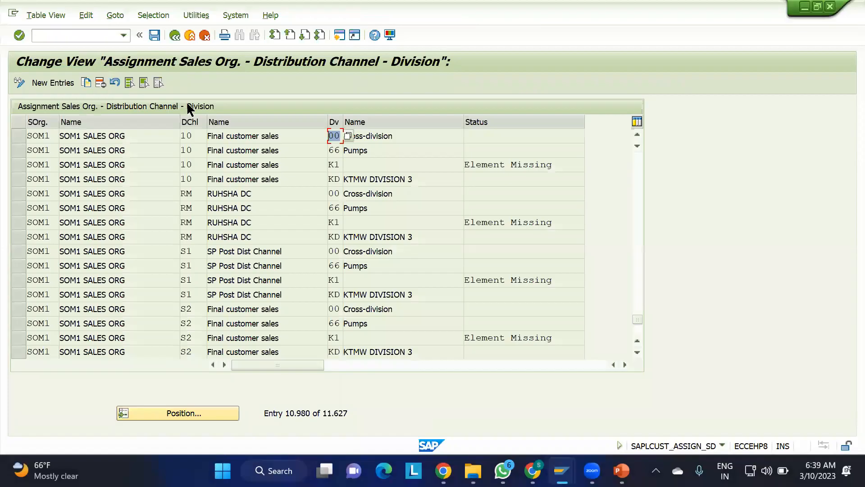
pyautogui.click(829, 7)
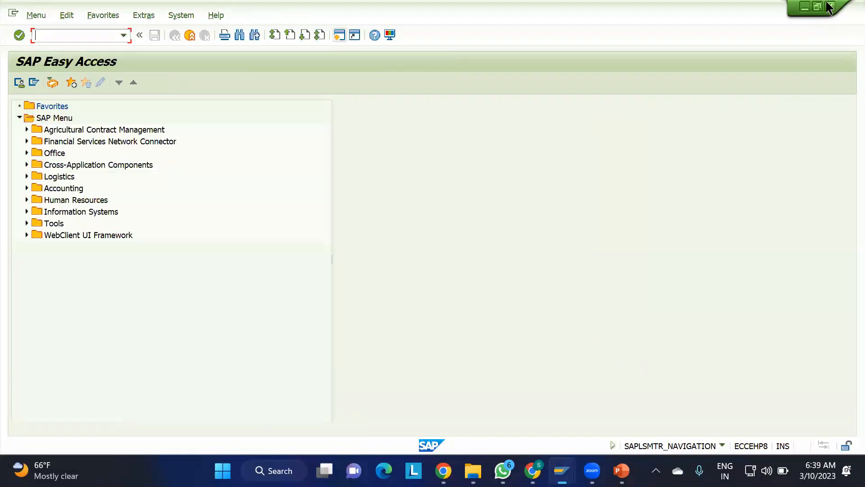
# In the Display Organization session, search the business partners by the new customer's number
pyautogui.moveTo(562, 471)
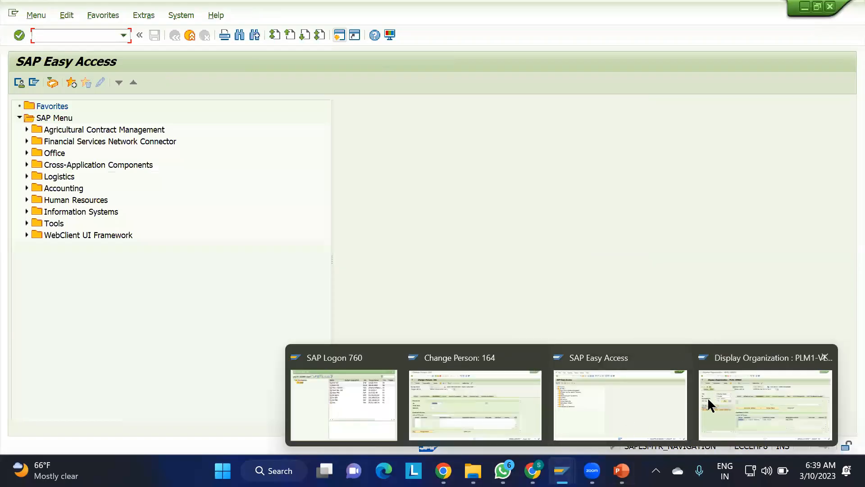
pyautogui.click(727, 393)
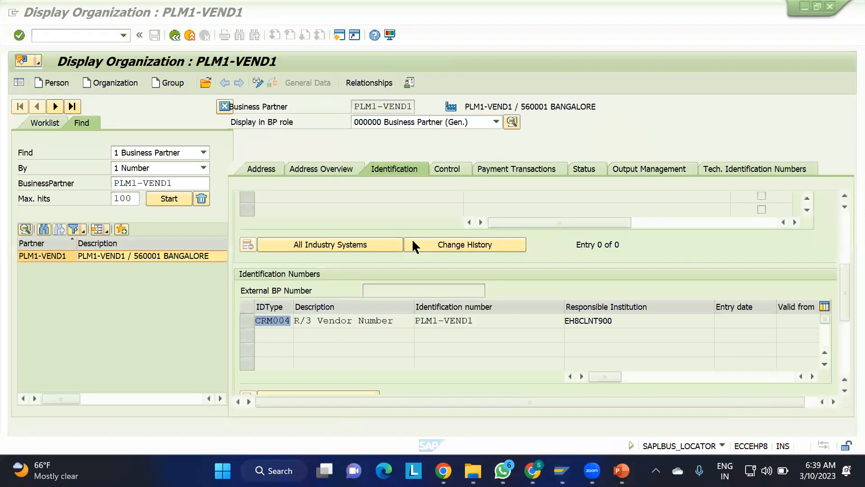
pyautogui.click(173, 182)
pyautogui.press('BackSpace')
pyautogui.press('BackSpace')
pyautogui.press('BackSpace')
pyautogui.press('BackSpace')
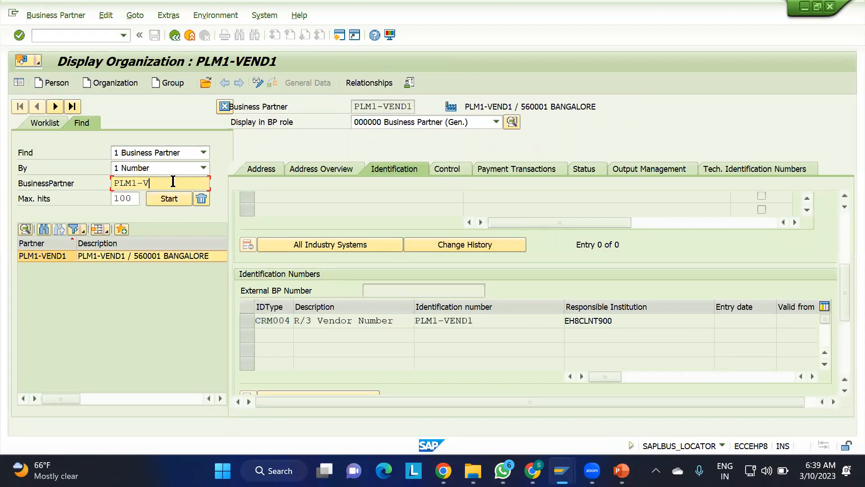
pyautogui.write('CUST1')
pyautogui.press('Return')
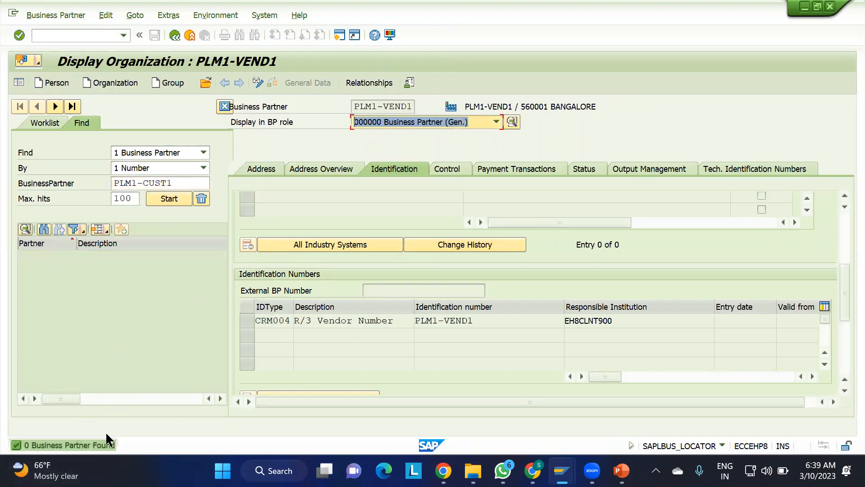
# Start transaction CFM1 in the SAP Easy Access session and set the model name to CUST and APO application to CUAT
pyautogui.hotkey('alt', 'Tab')
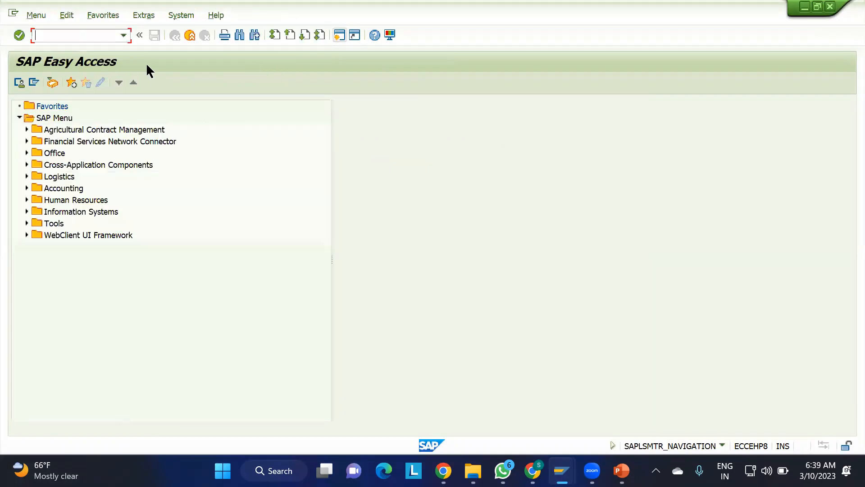
pyautogui.write('CFM1')
pyautogui.press('Return')
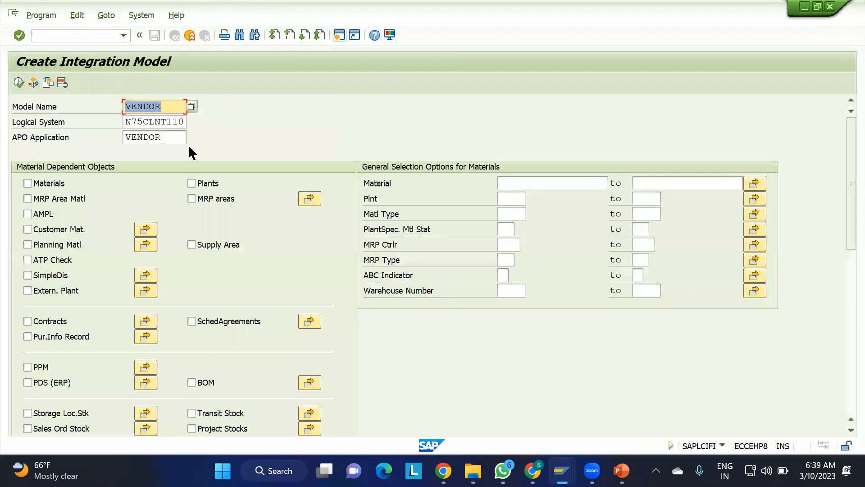
pyautogui.write('CUST')
pyautogui.press('Tab')
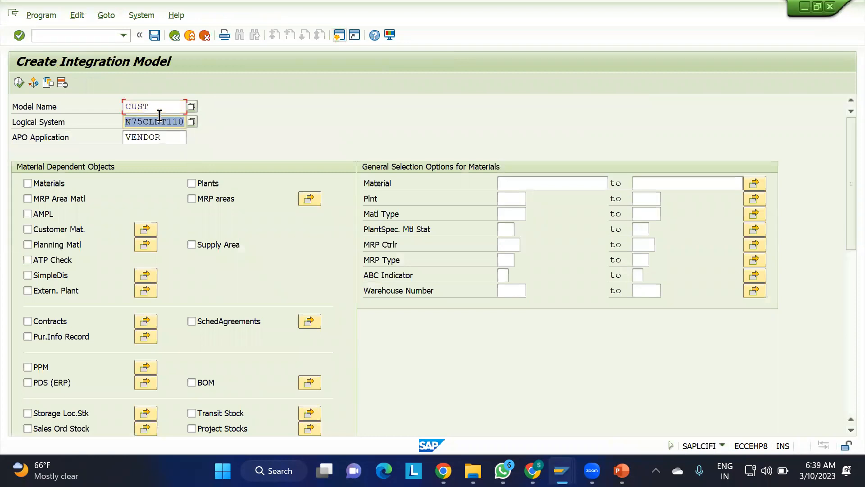
pyautogui.press('Tab')
pyautogui.write('CUAT')
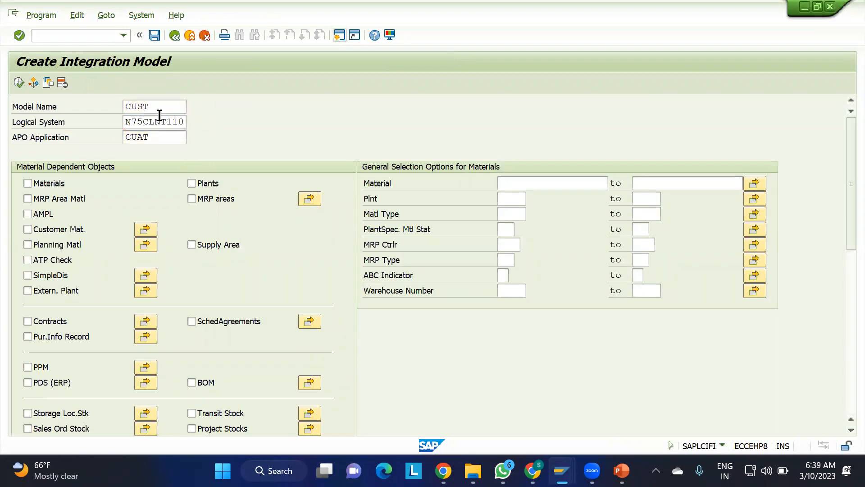
pyautogui.press('Return')
# Include customers in the integration model, restrict the selection to the new customer's number, and set Create Loc./BP to 1
pyautogui.click(27, 382)
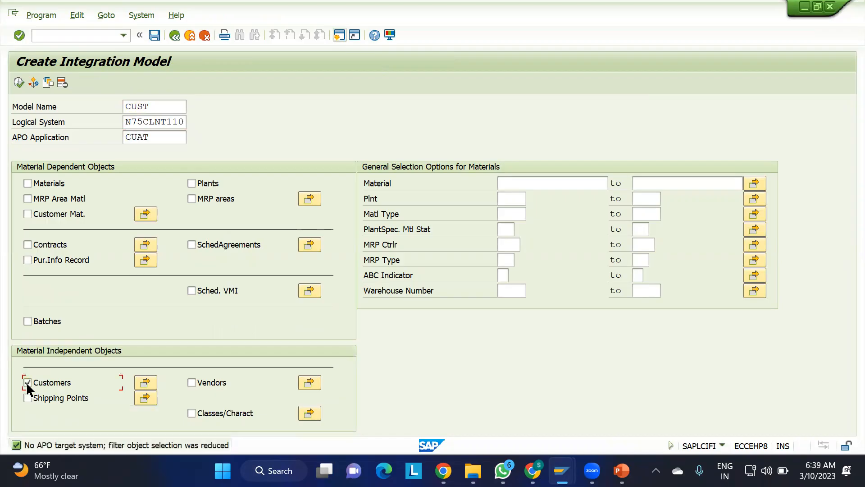
pyautogui.click(143, 382)
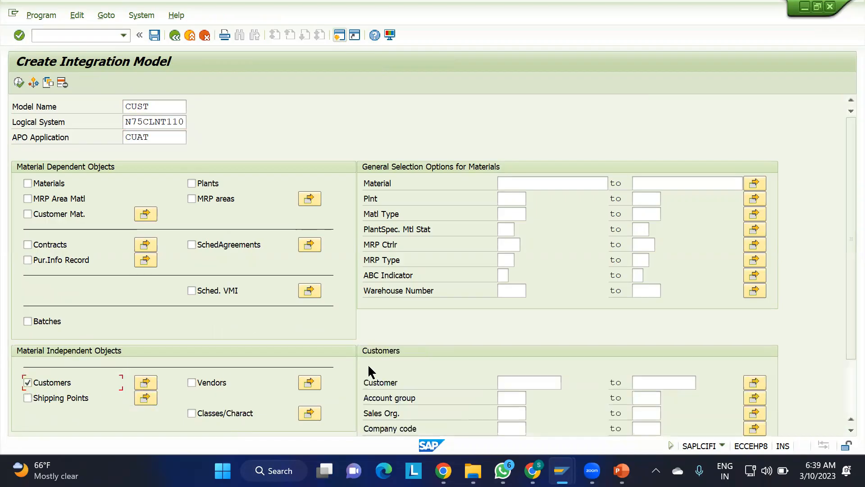
pyautogui.scroll(-1, 474, 372)
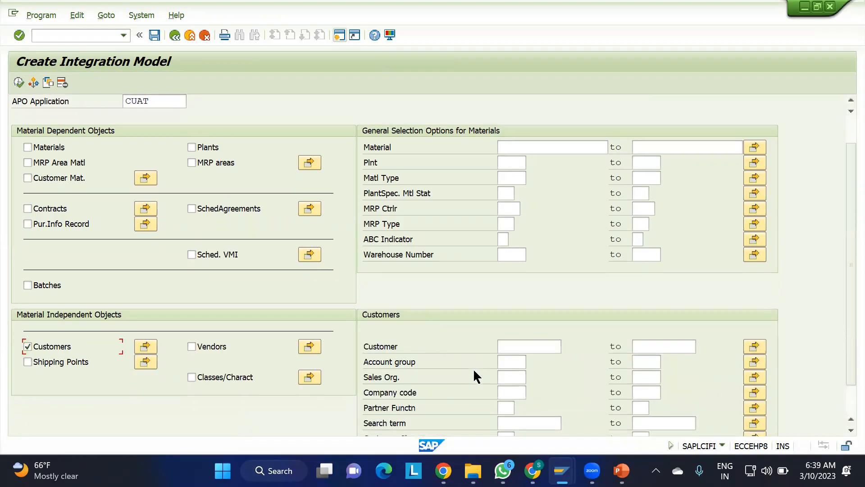
pyautogui.click(520, 347)
pyautogui.write('PLM1-CUST1')
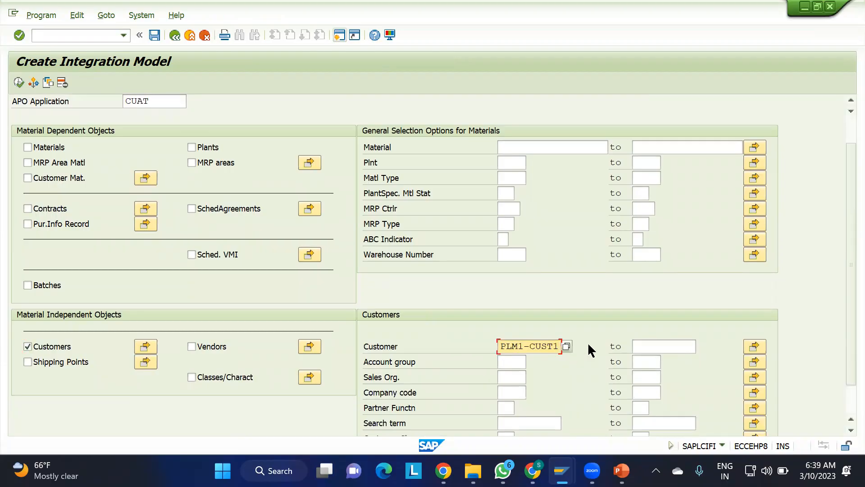
pyautogui.scroll(-1, 542, 361)
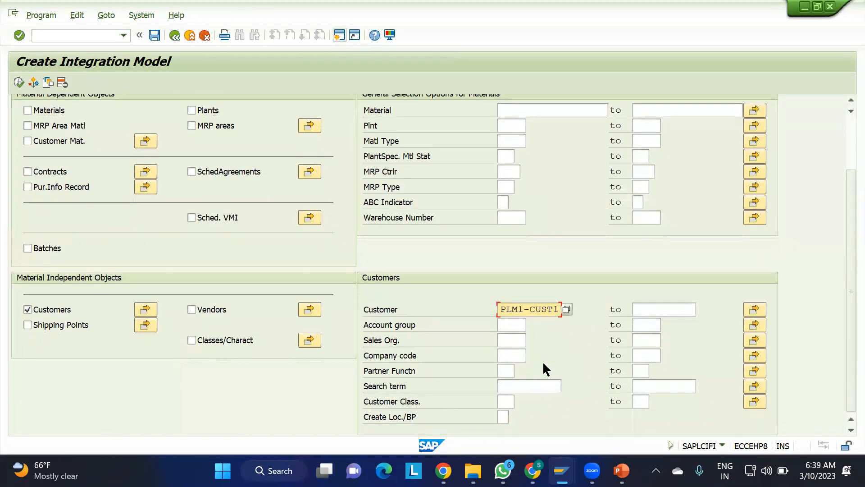
pyautogui.click(502, 415)
pyautogui.write('1')
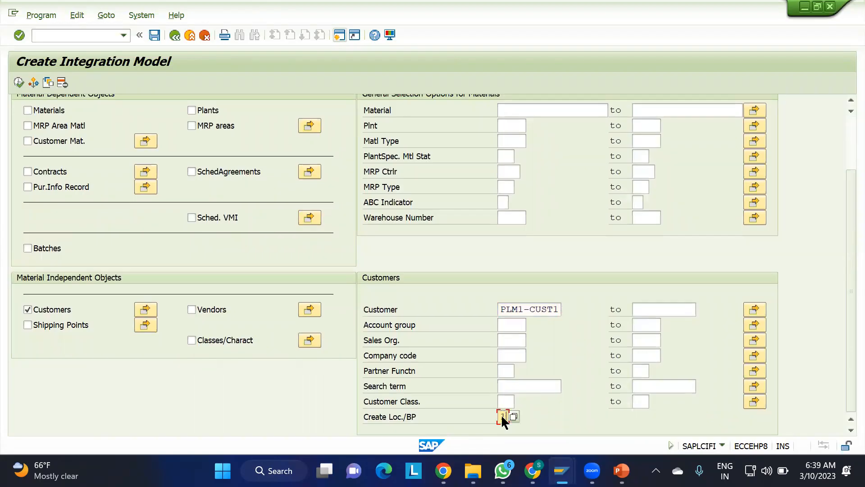
# Execute the object selection and generate the CUST integration model
pyautogui.scroll(2, 443, 264)
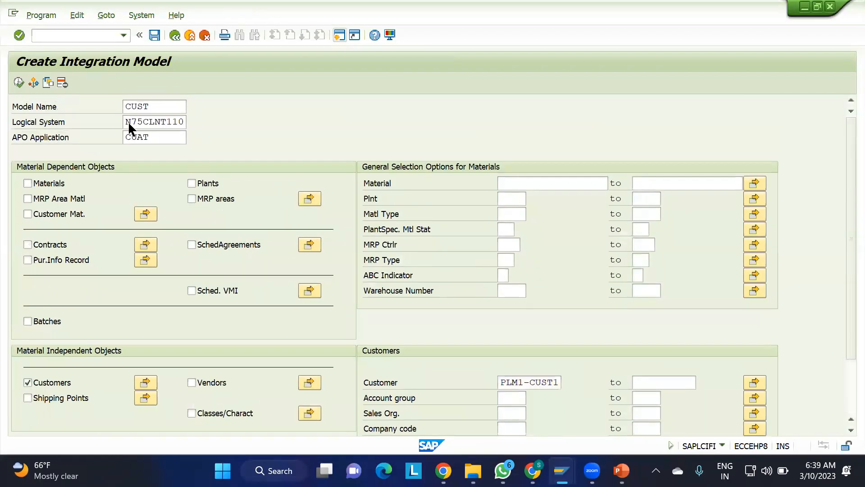
pyautogui.click(18, 83)
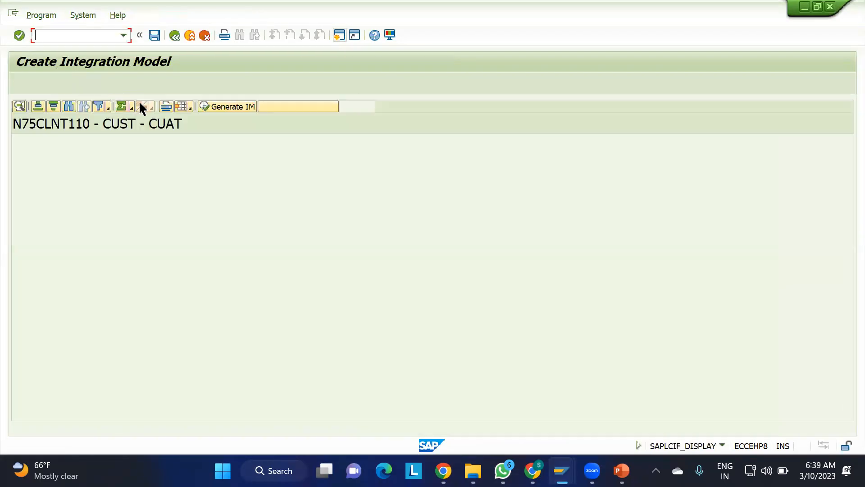
pyautogui.click(230, 108)
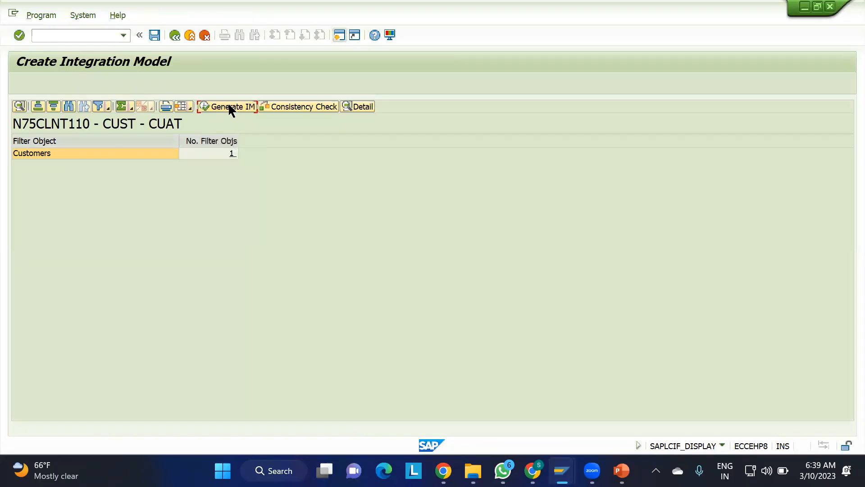
pyautogui.click(404, 396)
# Start transaction CFM2, execute the selection and open the CUAT application under model CUST for N75CLNT110
pyautogui.click(56, 38)
pyautogui.write('/NCFM1')
pyautogui.press('Return')
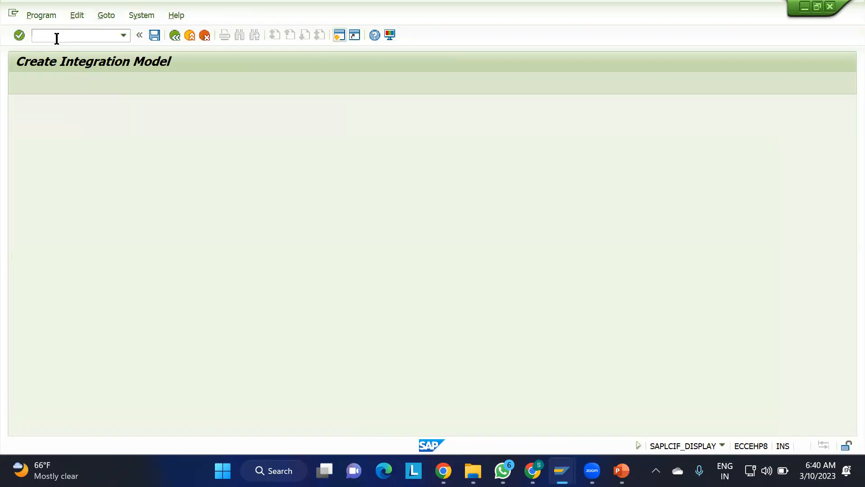
pyautogui.click(18, 83)
pyautogui.doubleClick(68, 156)
pyautogui.click(161, 157)
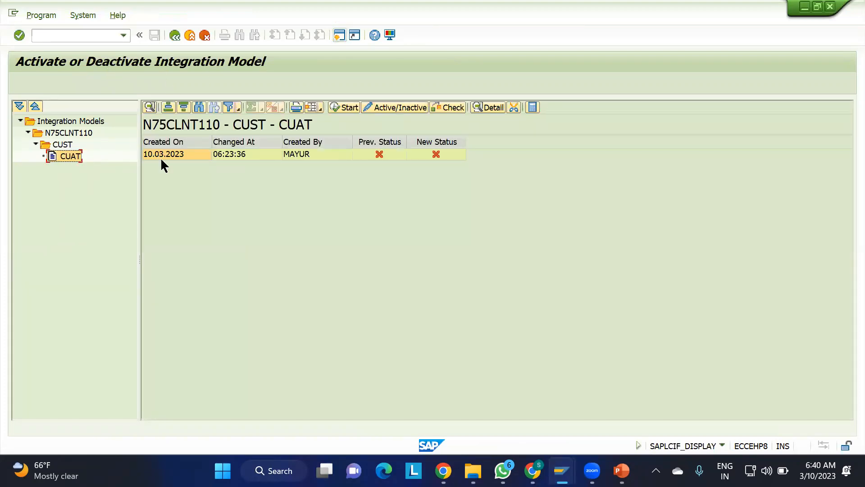
# Set the new status of the CUST integration model to active and start its activation
pyautogui.click(436, 155)
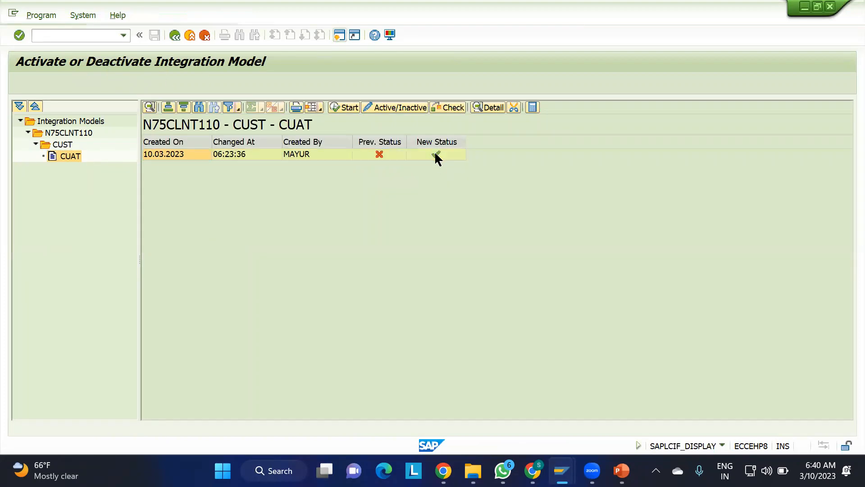
pyautogui.click(180, 156)
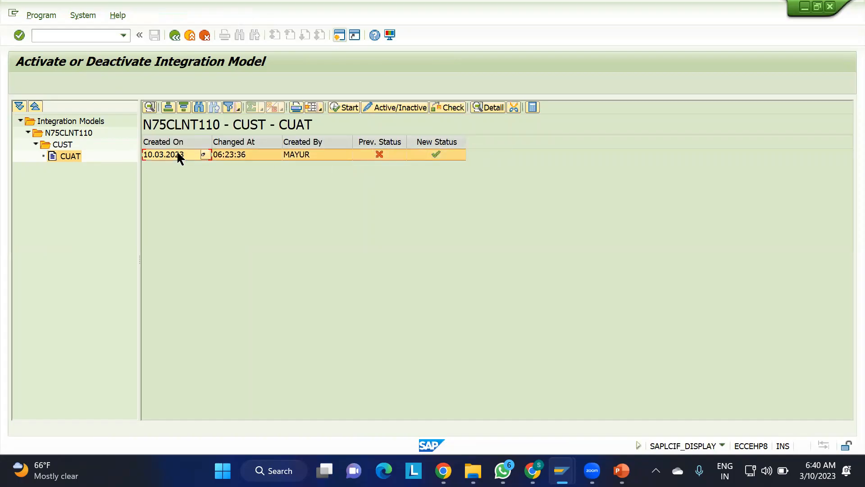
pyautogui.click(341, 106)
pyautogui.click(352, 263)
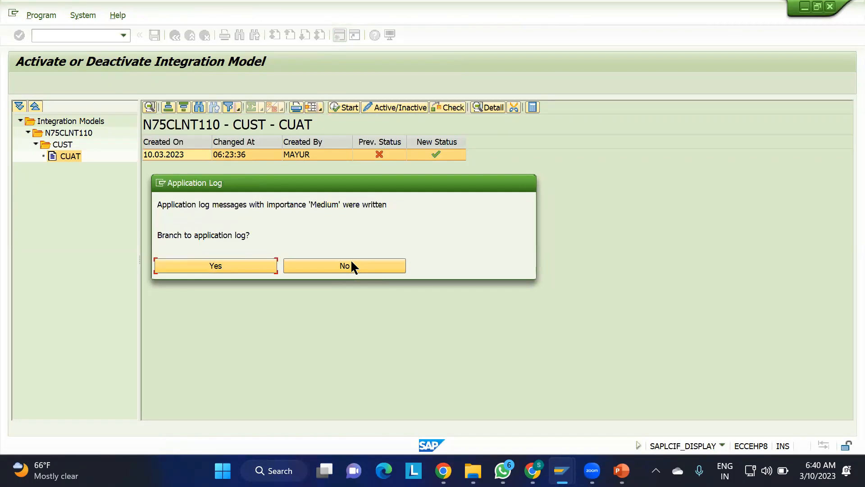
# Review the application log of the customer transfer and return to the integration model activation
pyautogui.click(228, 267)
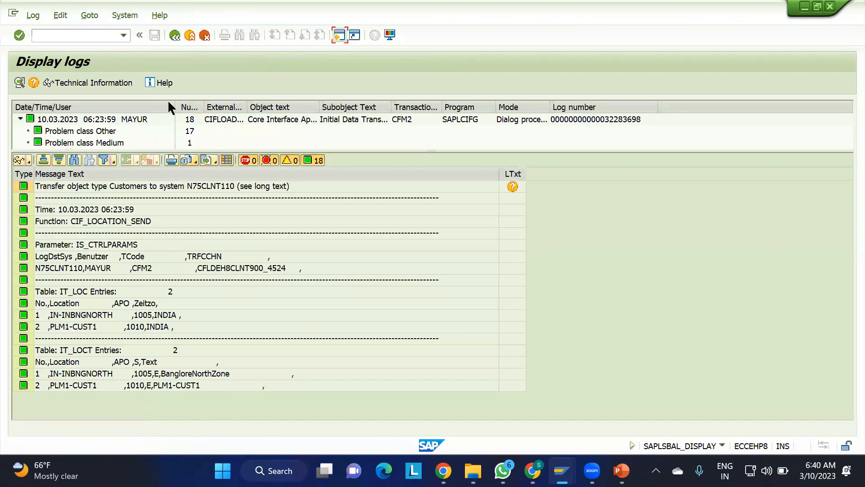
pyautogui.click(175, 36)
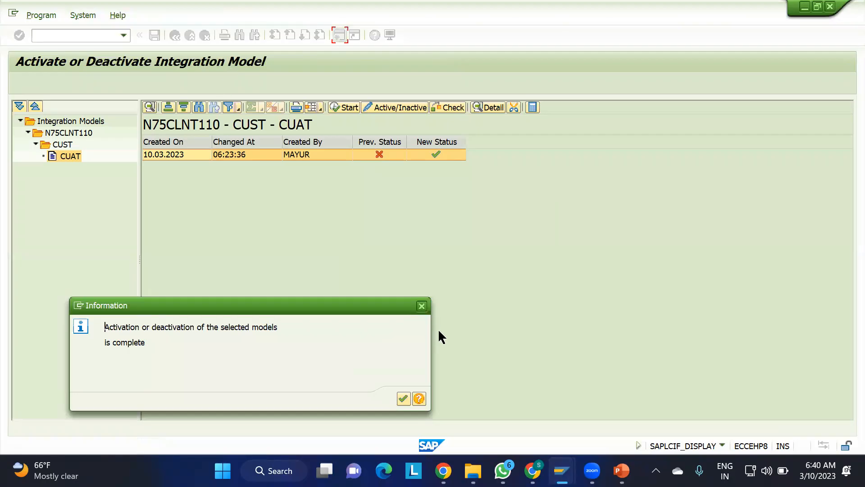
pyautogui.click(421, 305)
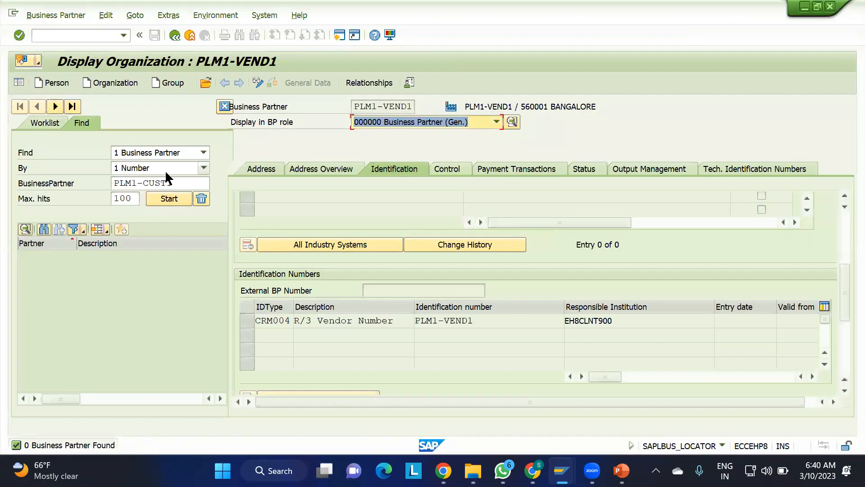
# Repeat the business partner search in the Display Organization session and open the transferred customer
pyautogui.click(176, 179)
pyautogui.press('Return')
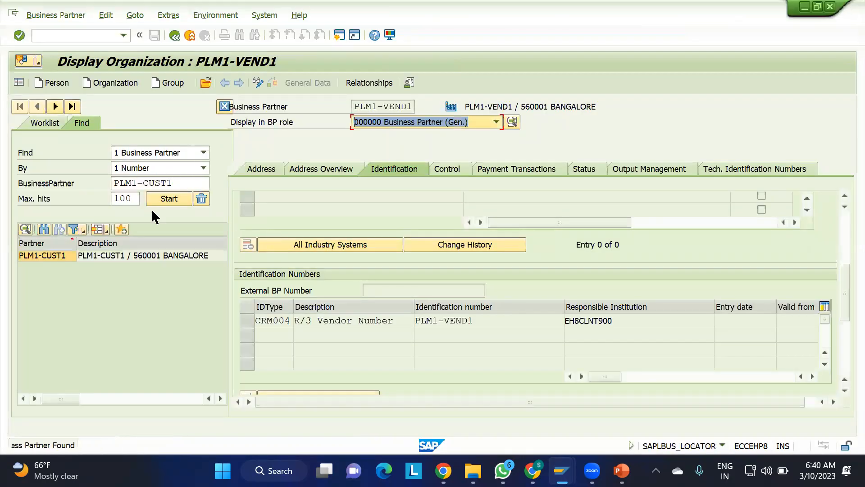
pyautogui.doubleClick(106, 255)
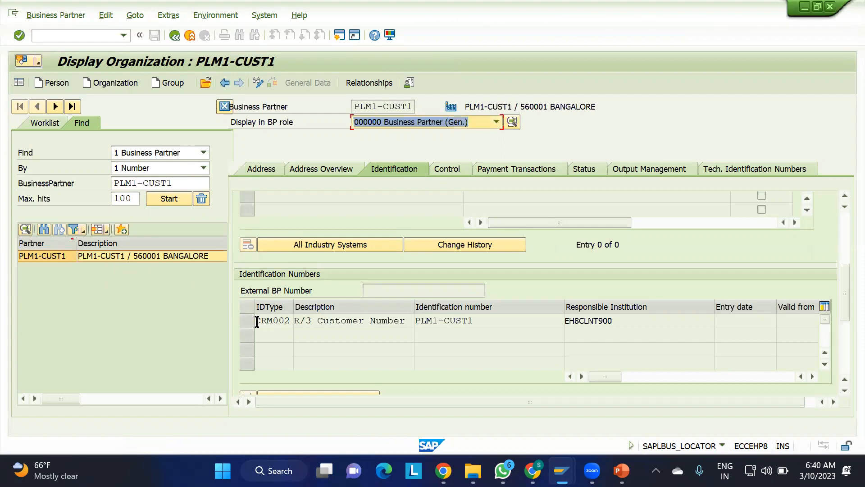
# Examine the customer's ID type under Identification Numbers and the BP roles it can be displayed in
pyautogui.moveTo(256, 320); pyautogui.dragTo(303, 324)
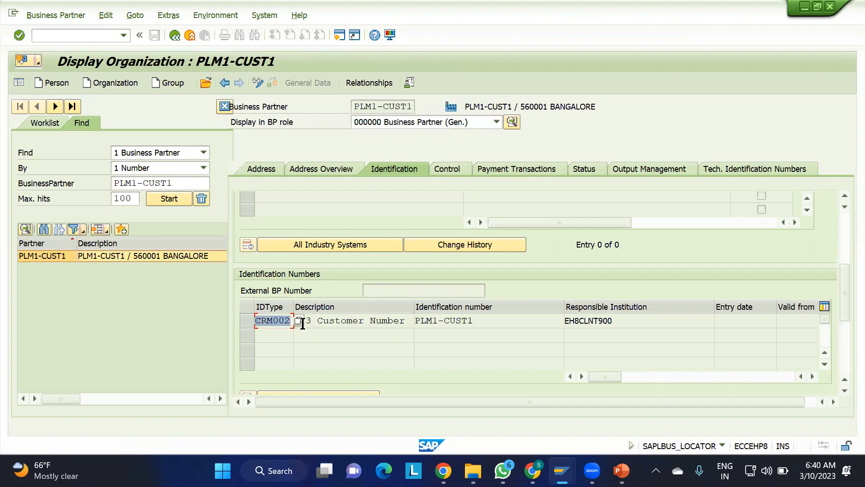
pyautogui.click(306, 349)
pyautogui.moveTo(291, 320); pyautogui.dragTo(236, 321)
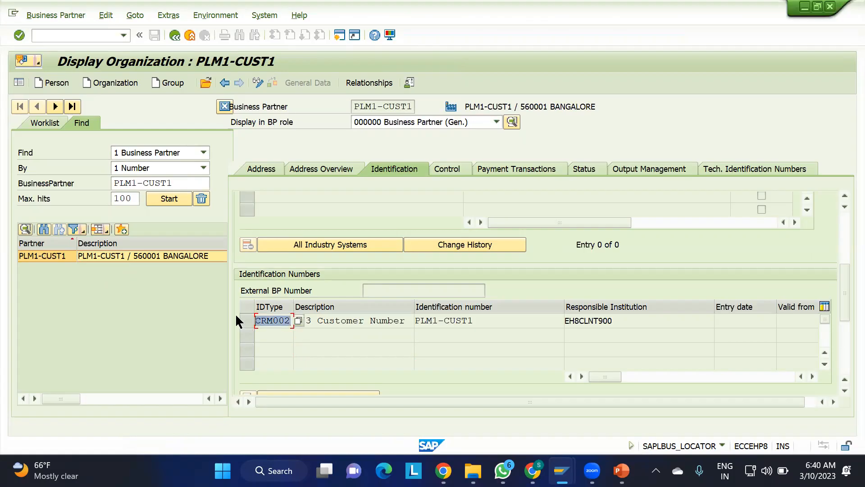
pyautogui.click(268, 341)
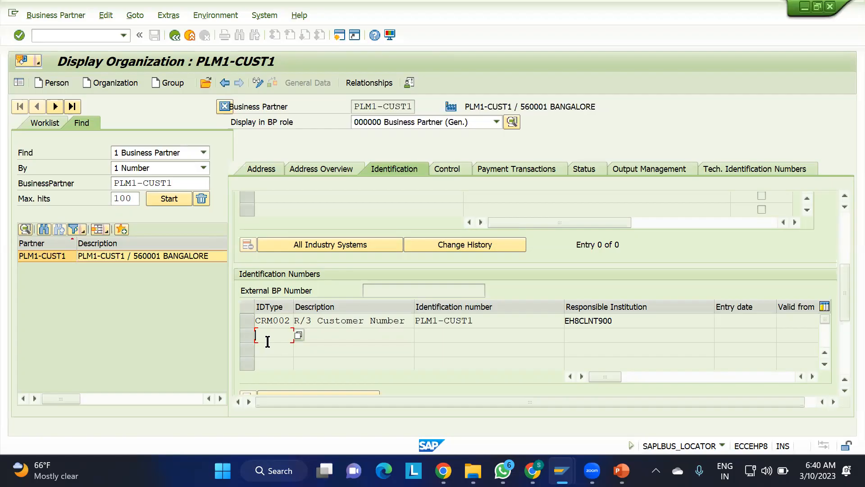
pyautogui.click(434, 123)
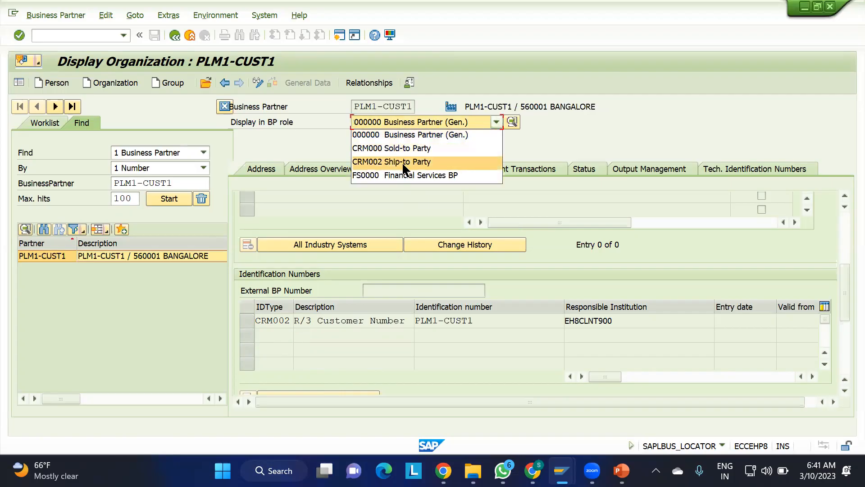
pyautogui.click(378, 204)
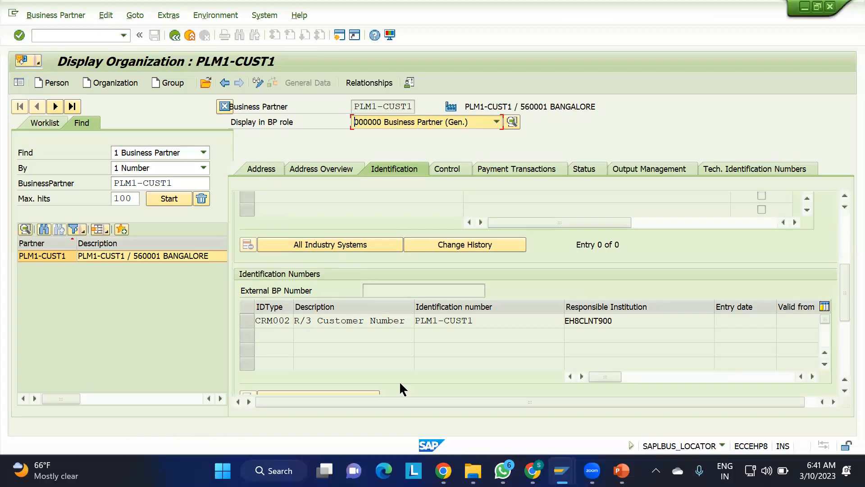
# Switch to the EWM Org Structure sheet in Google Sheets and enter PED: in cell D126 and CREATE VENDOR in D128
pyautogui.moveTo(532, 470)
pyautogui.click(531, 404)
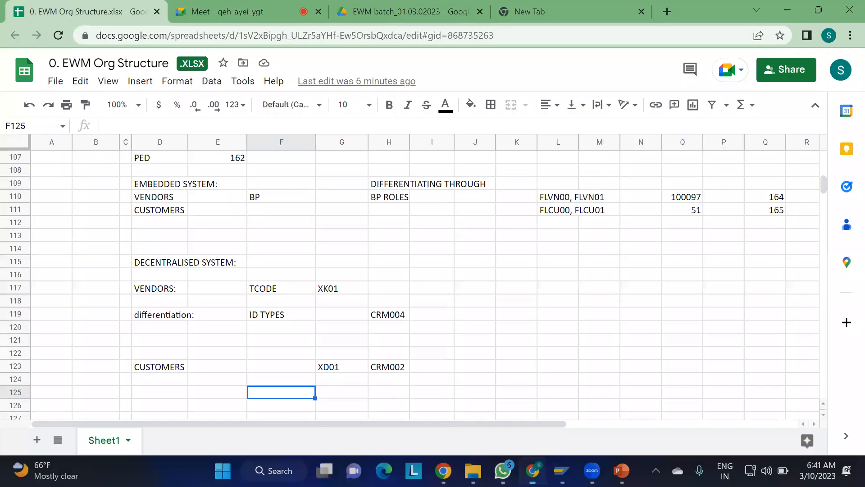
pyautogui.scroll(-3, 256, 326)
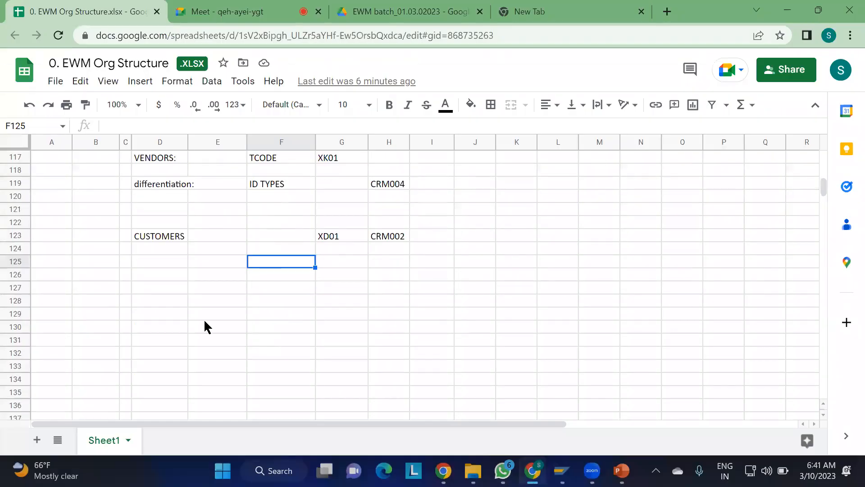
pyautogui.click(154, 279)
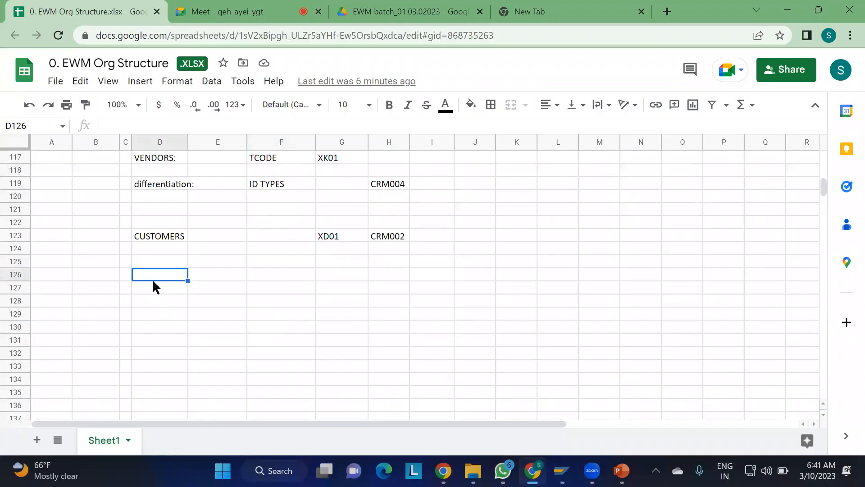
pyautogui.write('PED:')
pyautogui.click(155, 298)
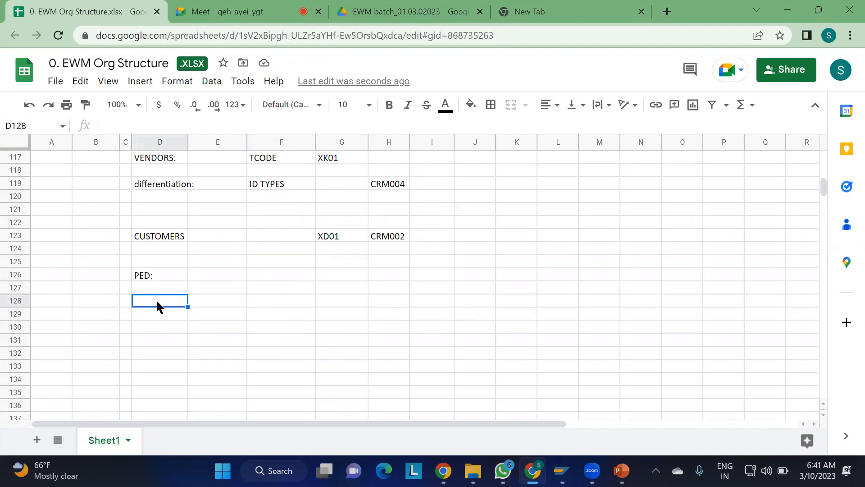
pyautogui.write('CREATE VENDOR')
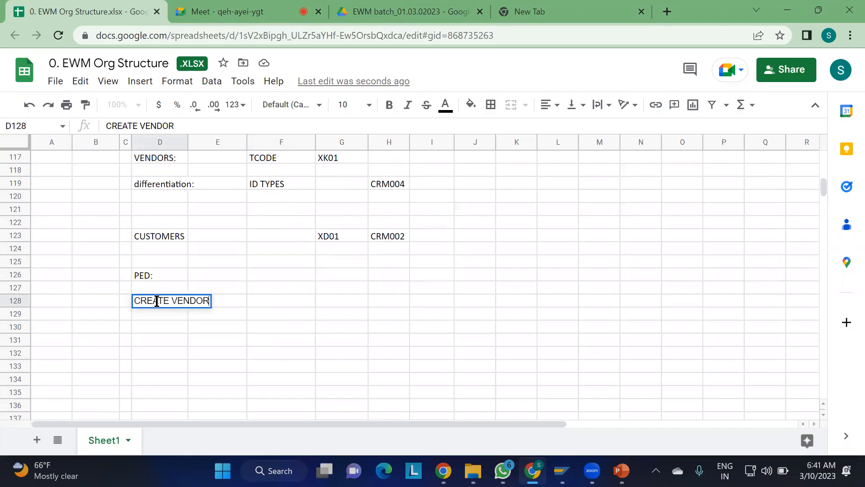
pyautogui.press('Return')
# Enter IN PURCHASING DATA - EXTRA TAB - ASSIGN OUR PLANT TO THE VENDOR in cell D129
pyautogui.write('IN PURCHASING DATA - ')
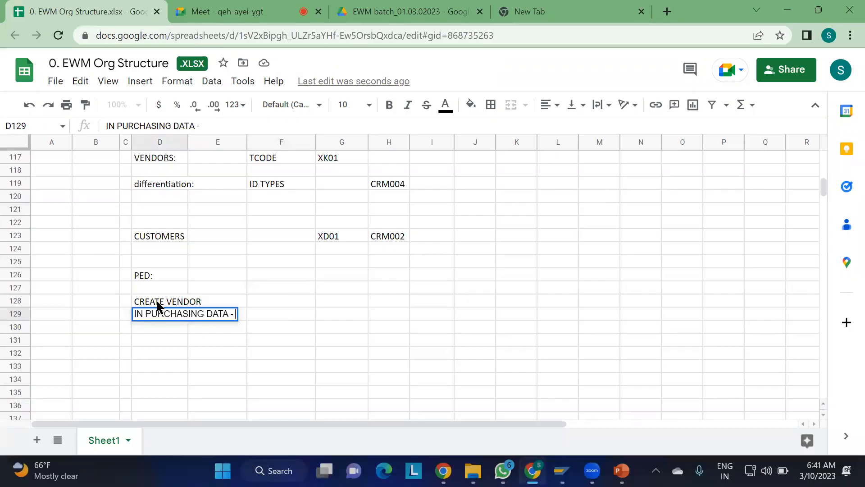
pyautogui.write('EXTRA')
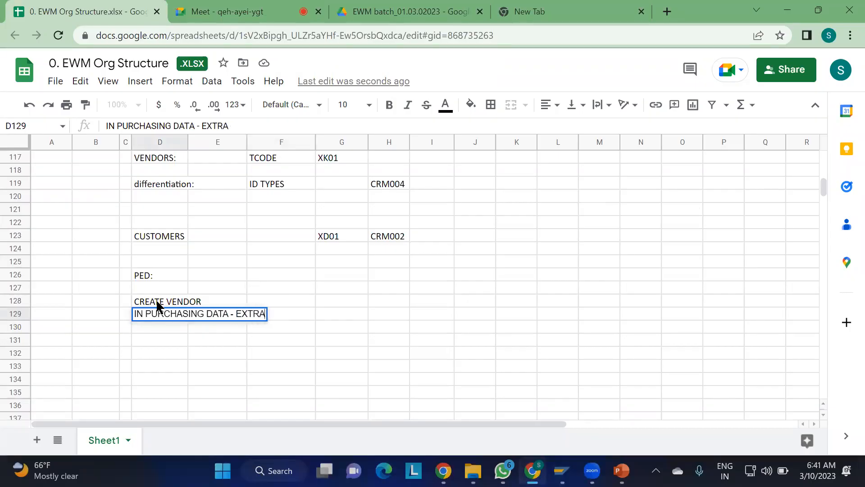
pyautogui.write(' TAV')
pyautogui.press('BackSpace')
pyautogui.write('B')
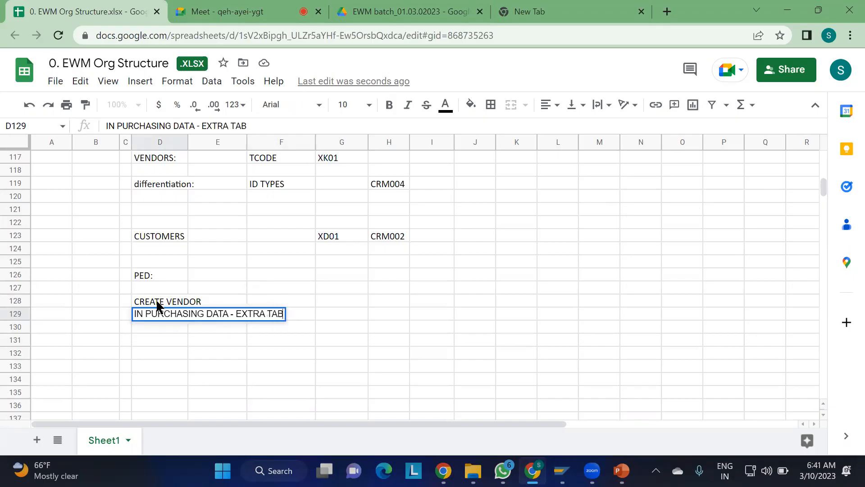
pyautogui.write(' - ')
pyautogui.write('ASS')
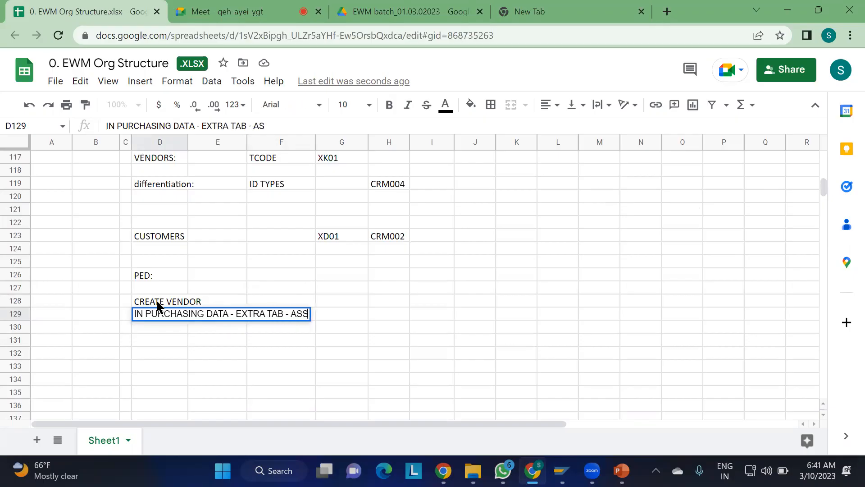
pyautogui.write('IGN OUR')
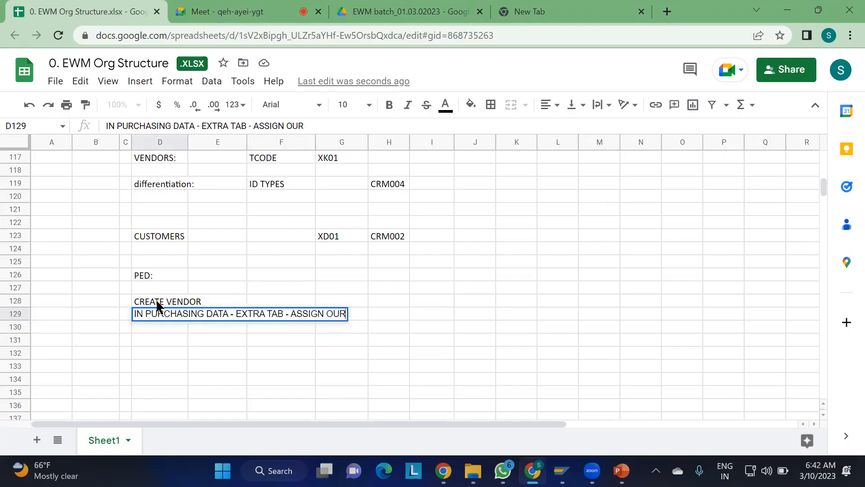
pyautogui.write(' PLAN')
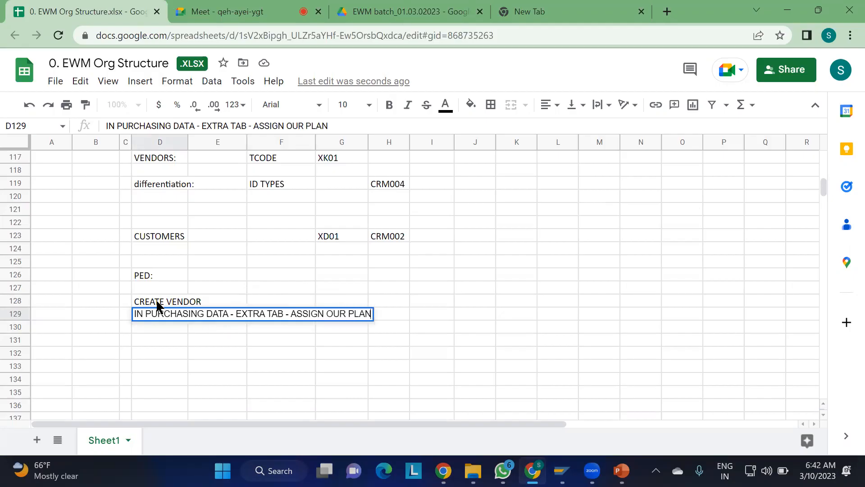
pyautogui.write('T TO THE VENDOR')
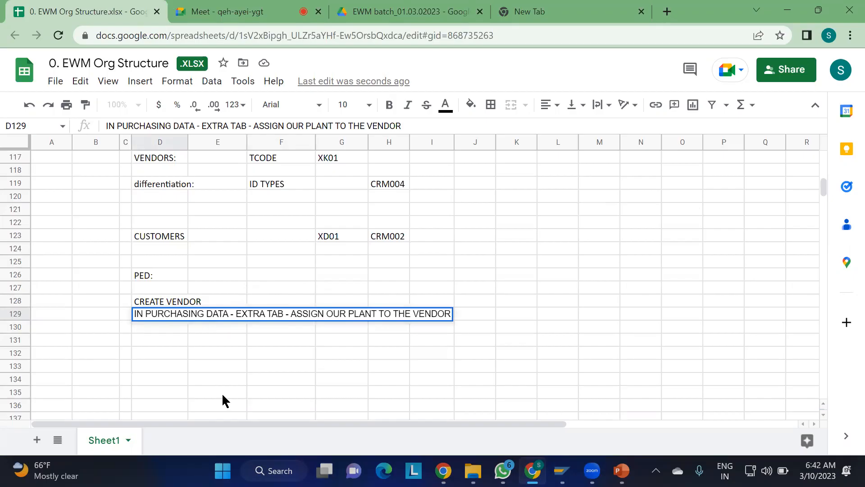
pyautogui.moveTo(222, 393); pyautogui.dragTo(180, 315)
pyautogui.click(179, 315)
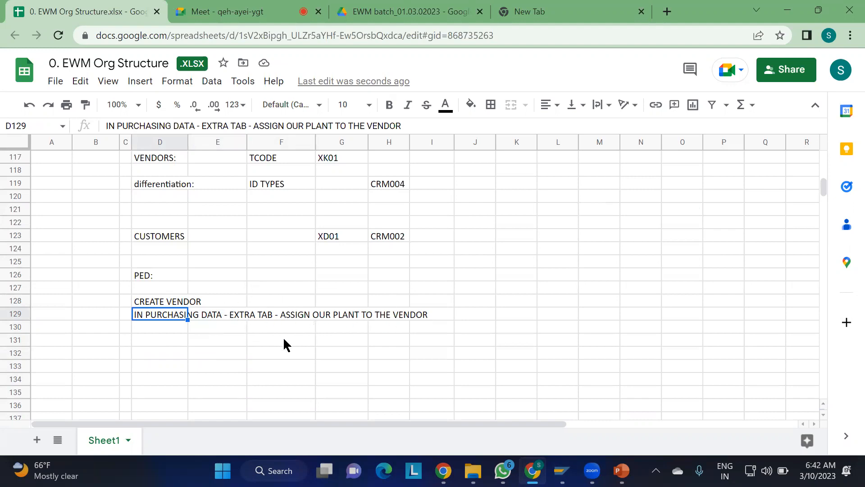
# Add the note PLANT VENDOR in cell K128
pyautogui.click(508, 304)
pyautogui.write('P')
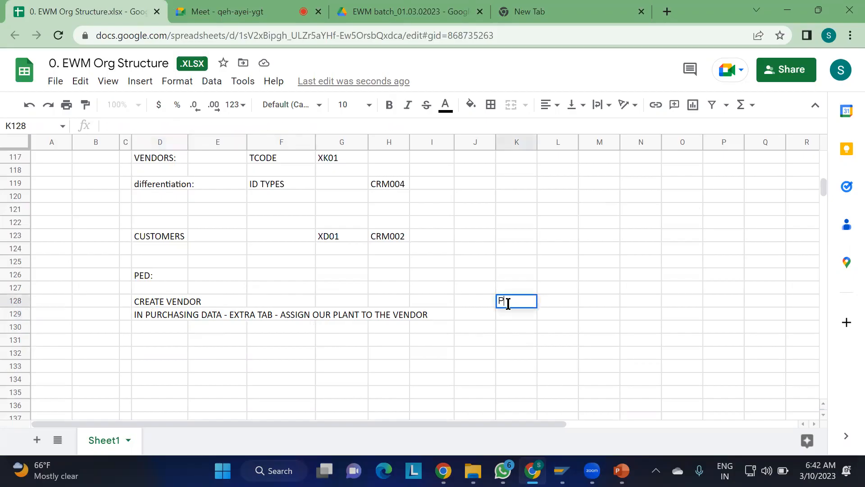
pyautogui.write('LANT VENDOR')
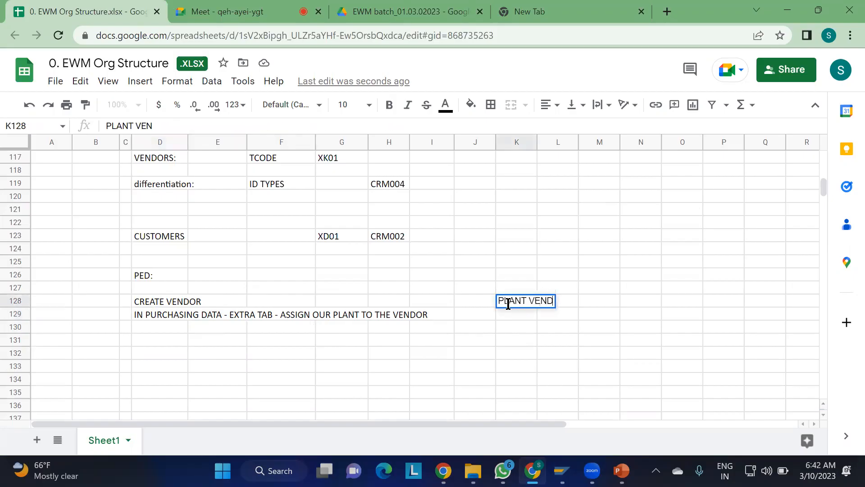
pyautogui.click(509, 339)
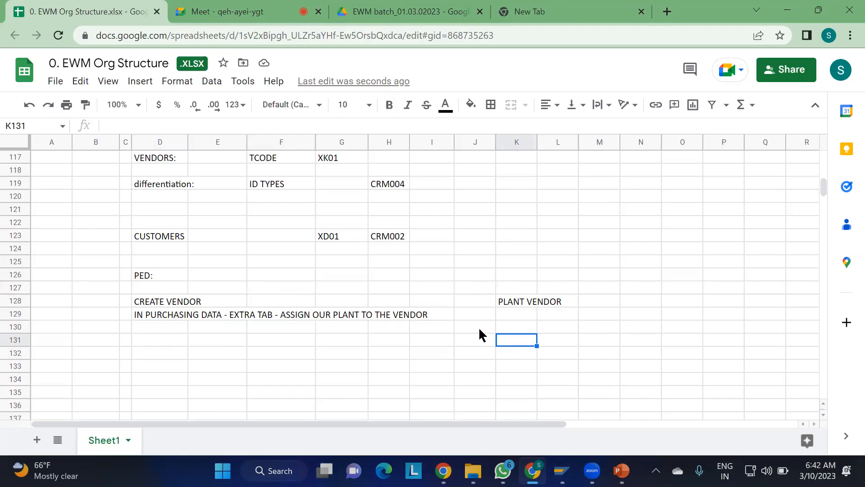
pyautogui.click(152, 316)
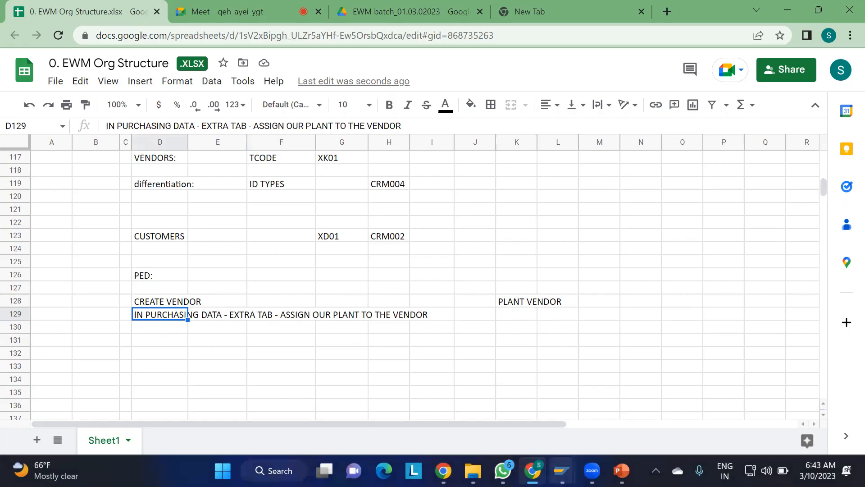
# Switch to the SAP integration model session, start transaction XK01 and begin creating vendor PLM1-PED
pyautogui.moveTo(562, 470)
pyautogui.click(594, 410)
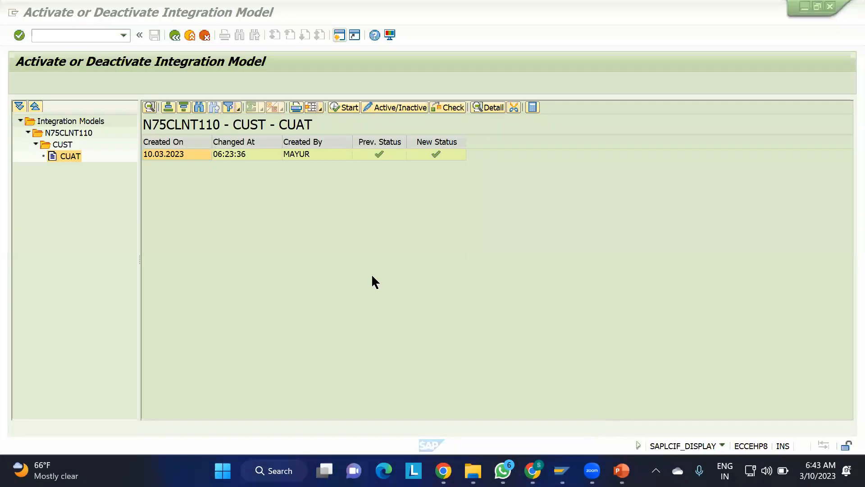
pyautogui.click(60, 36)
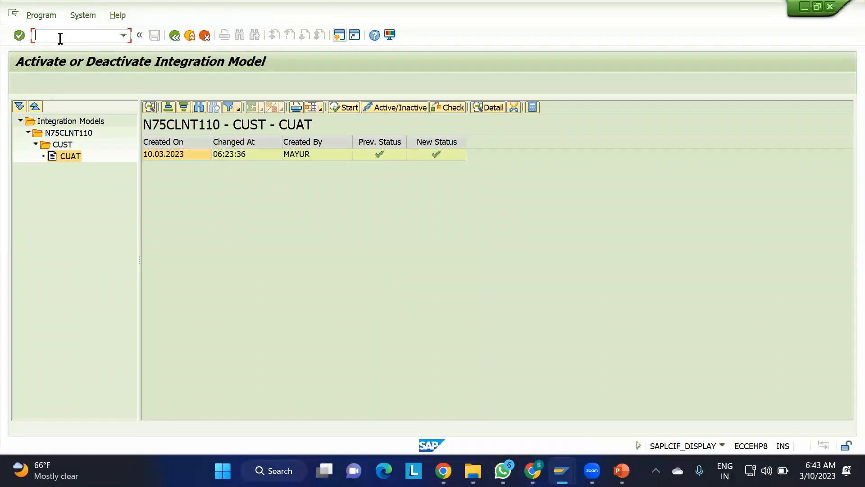
pyautogui.write('/NXK01')
pyautogui.press('Return')
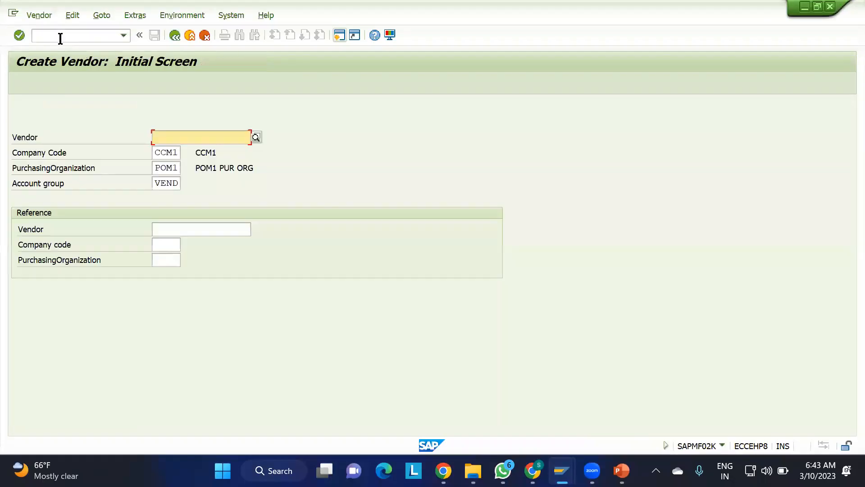
pyautogui.click(184, 139)
pyautogui.write('PLM')
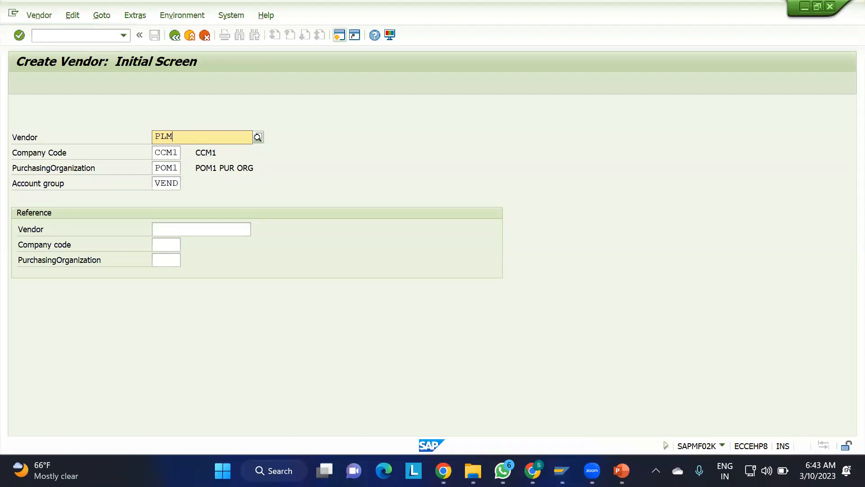
pyautogui.write('1-PED')
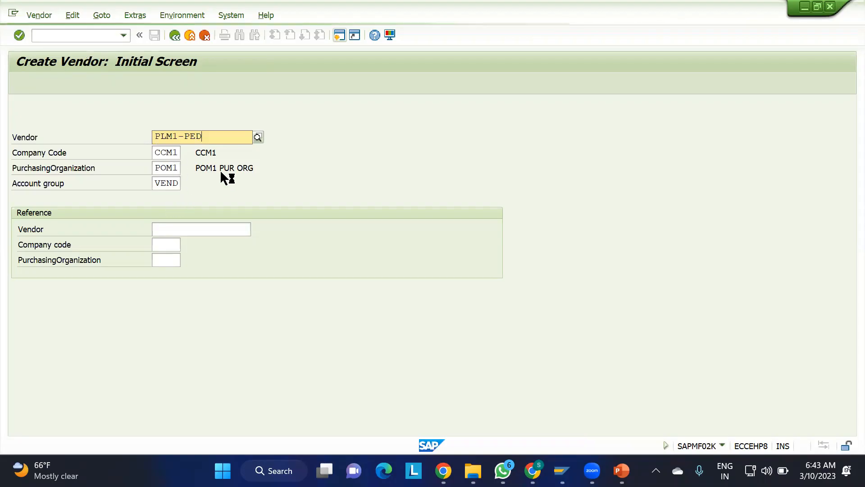
pyautogui.press('Return')
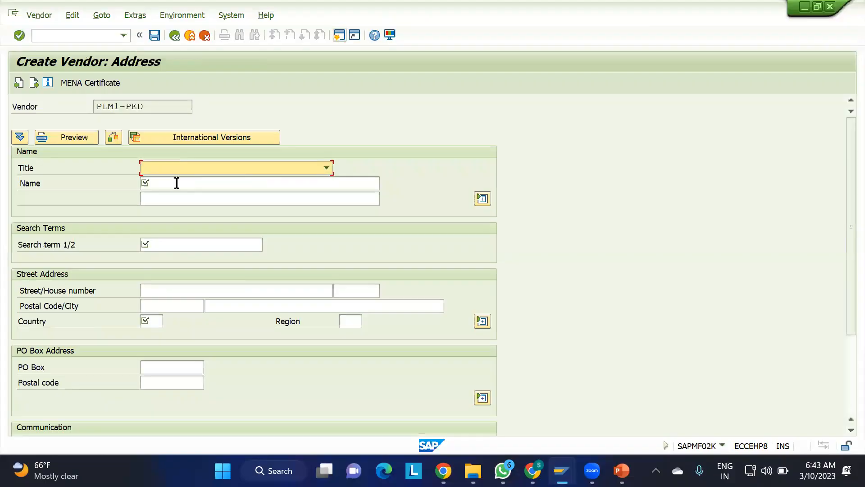
# Enter PLM1-PED as the vendor's name and search term in the address data
pyautogui.click(156, 107)
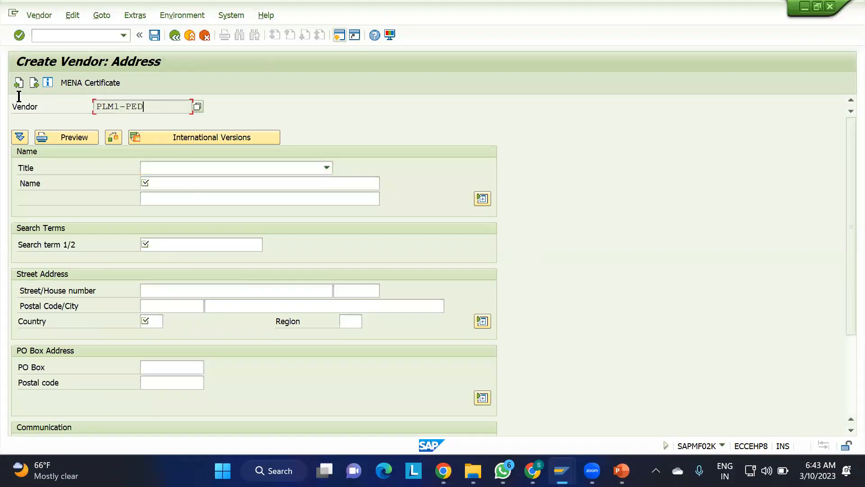
pyautogui.click(173, 177)
pyautogui.write('PLM1-PED')
pyautogui.press('Tab')
pyautogui.press('Tab')
pyautogui.write('PLM1-PED')
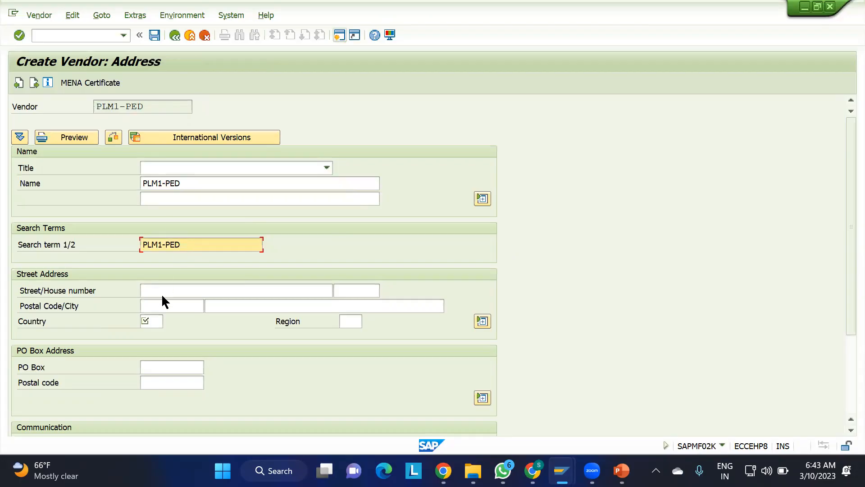
# Complete the vendor's address with postal code 560001, city BANGALORE and country IN, and continue to the control data
pyautogui.click(163, 305)
pyautogui.press('Down')
pyautogui.press('Return')
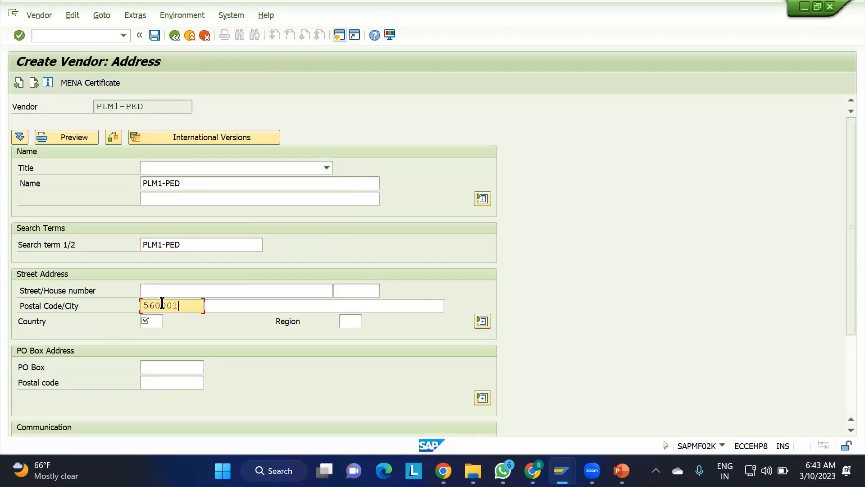
pyautogui.press('Tab')
pyautogui.press('Down')
pyautogui.press('Return')
pyautogui.press('Tab')
pyautogui.write('IN')
pyautogui.press('Return')
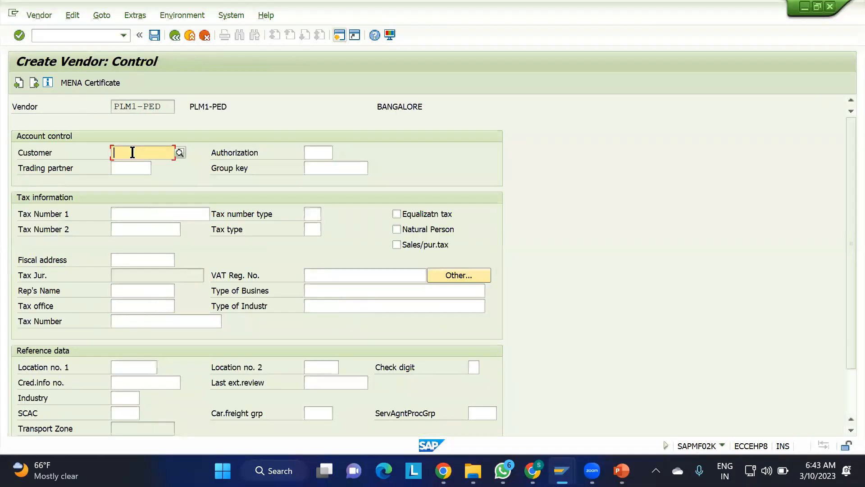
# Fill the vendor's accounting data with reconciliation account 160000, a cash management group and payment terms 0001, leaving the control and contact data empty
pyautogui.press('Return')
pyautogui.press('Return')
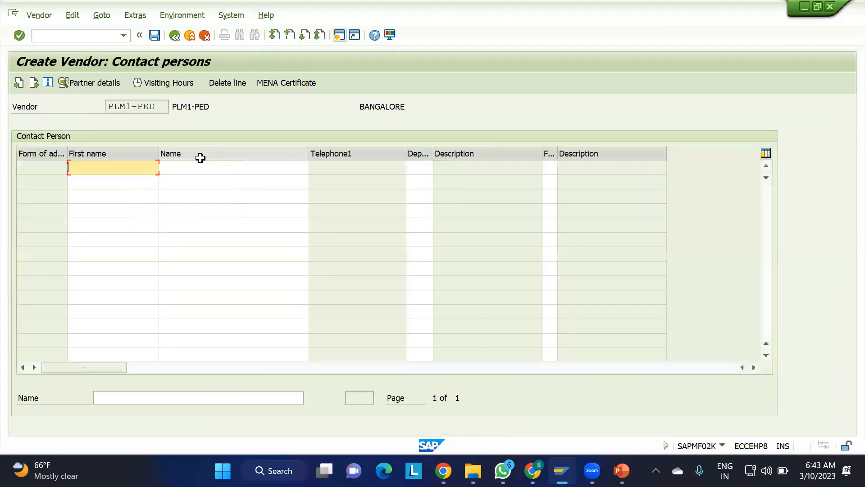
pyautogui.press('Return')
pyautogui.click(148, 171)
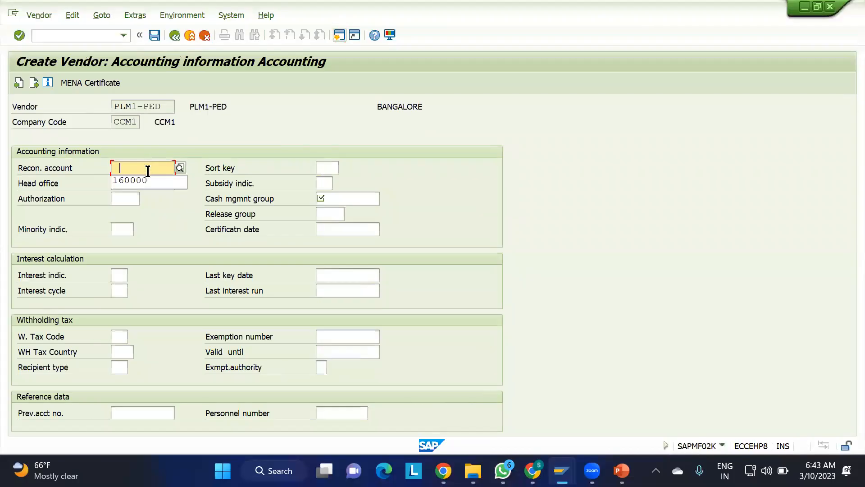
pyautogui.click(136, 181)
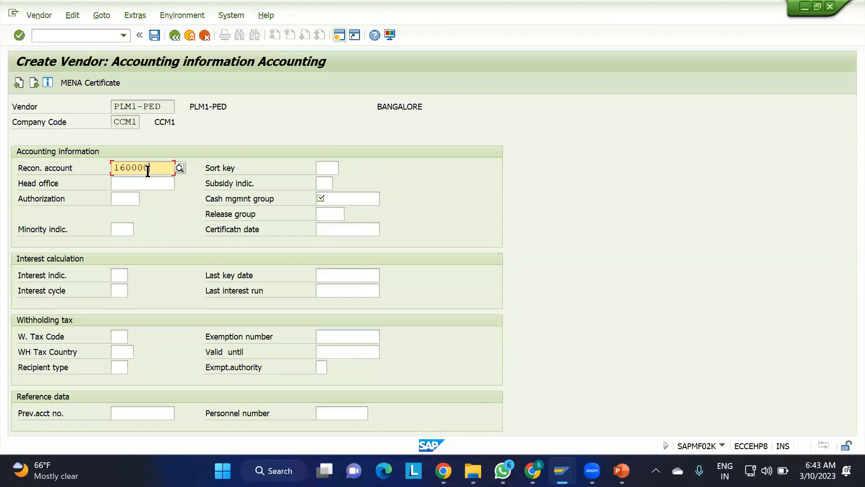
pyautogui.click(328, 188)
pyautogui.click(330, 199)
pyautogui.press('Return')
pyautogui.press('Return')
pyautogui.write('0001')
pyautogui.press('Return')
pyautogui.press('Return')
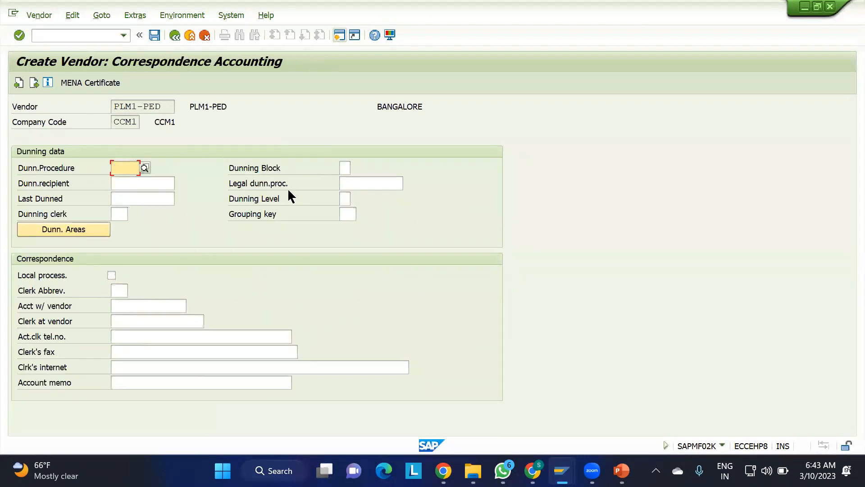
# Set the purchasing data to order currency INR, payment terms 0001 and incoterms CIF CIF, and enable GR-Based Inv. Verif
pyautogui.press('Return')
pyautogui.write('INR')
pyautogui.press('Tab')
pyautogui.write('0001')
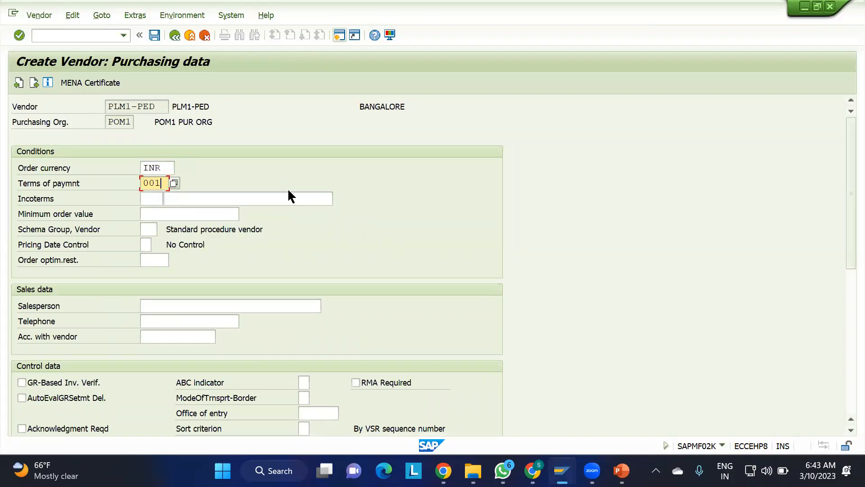
pyautogui.press('Tab')
pyautogui.write('CIF')
pyautogui.press('Tab')
pyautogui.write('CIF')
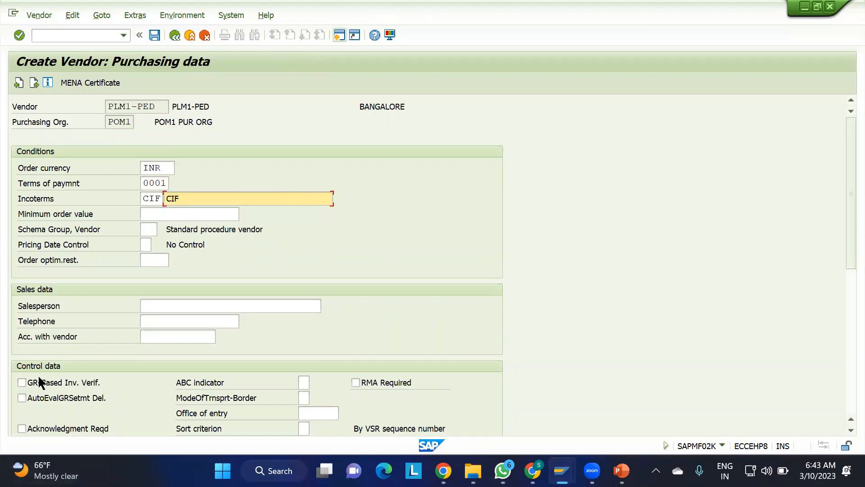
pyautogui.click(21, 382)
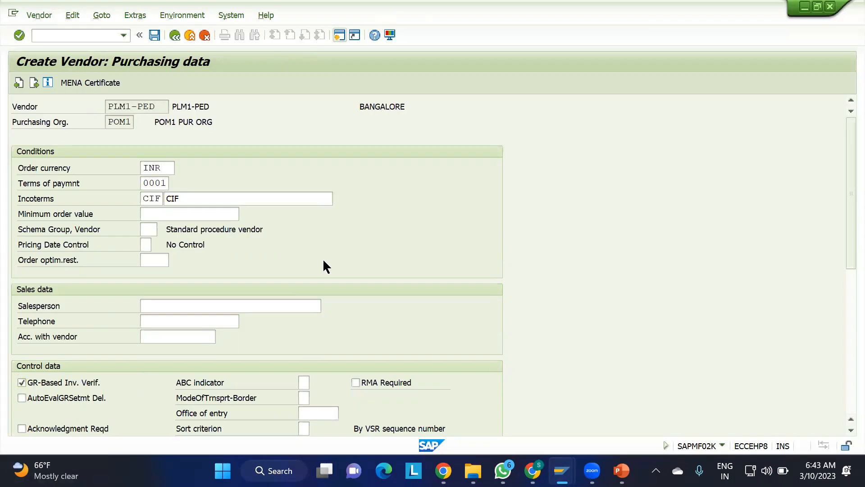
# Pass through the partner functions without entries and save the new vendor PLM1-PED
pyautogui.press('Return')
pyautogui.press('Return')
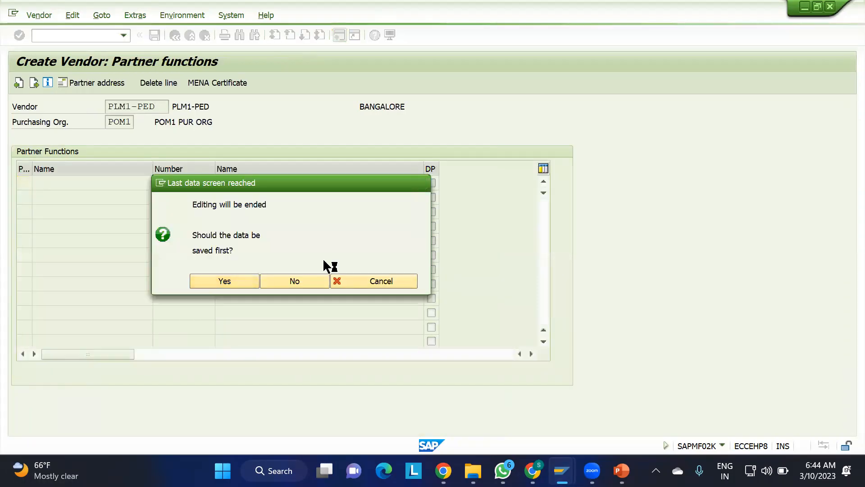
pyautogui.press('Return')
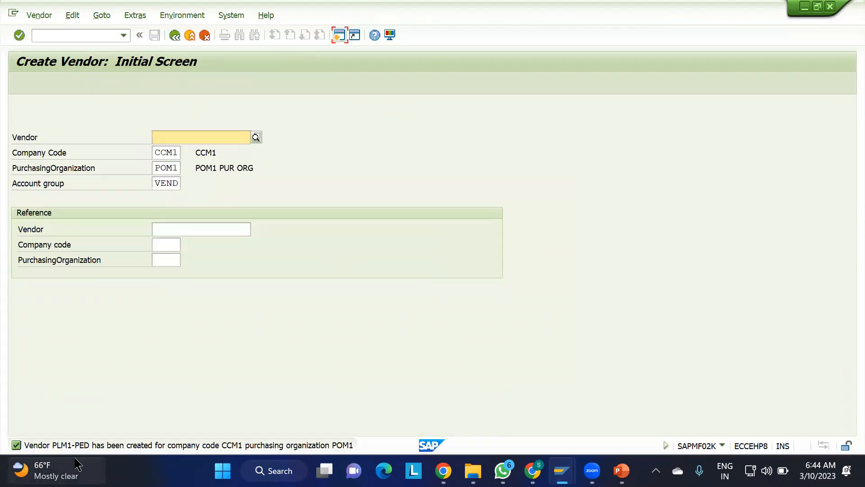
pyautogui.click(72, 469)
pyautogui.click(711, 290)
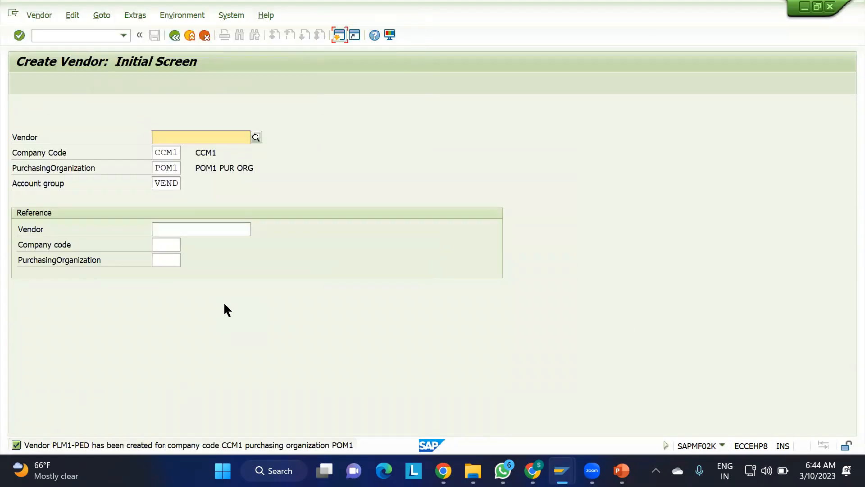
# Open the purchasing data of vendor PLM1-PED for change and assign plant PLM1 in its additional purchasing data
pyautogui.click(40, 15)
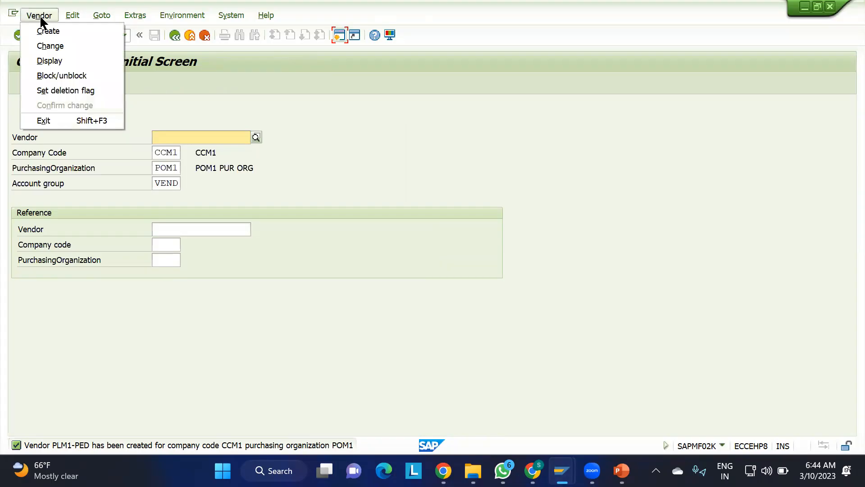
pyautogui.click(48, 46)
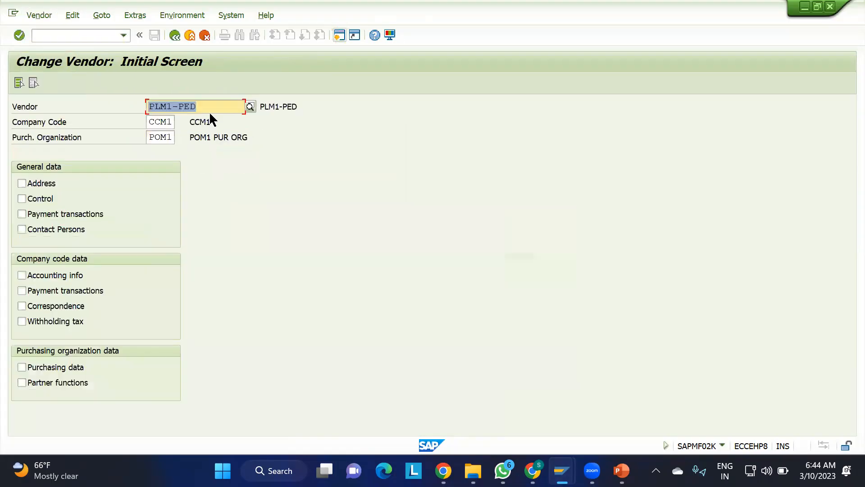
pyautogui.click(22, 367)
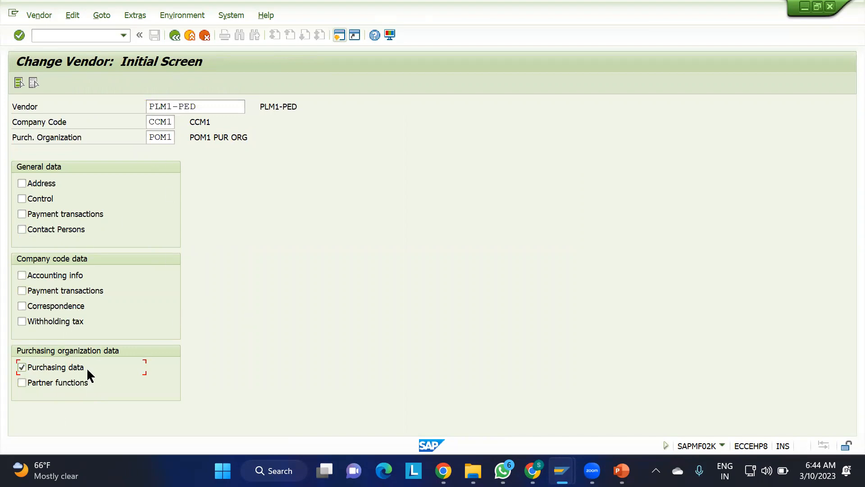
pyautogui.press('Return')
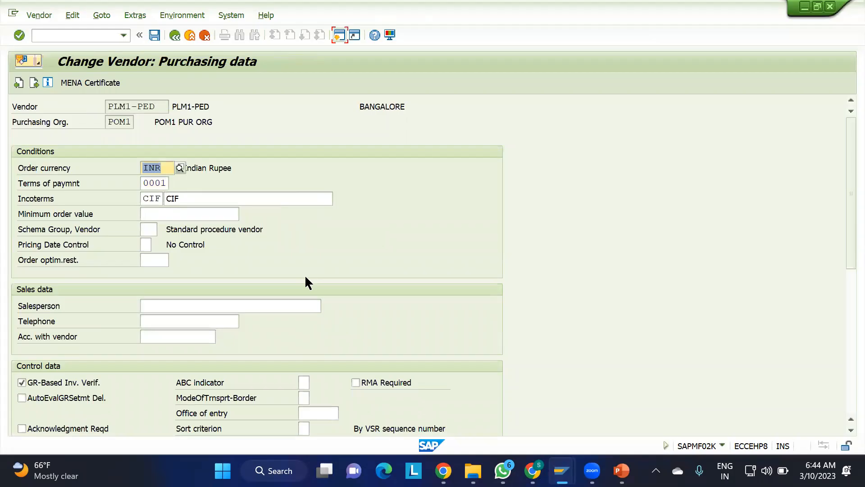
pyautogui.click(138, 17)
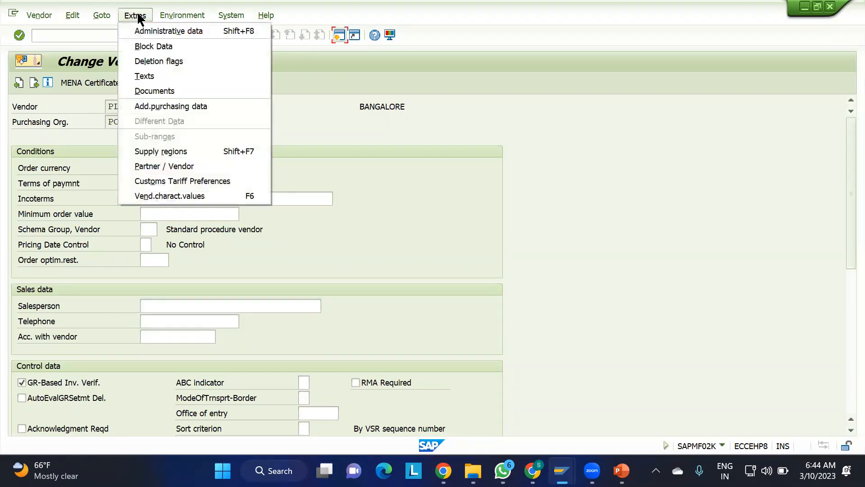
pyautogui.click(176, 106)
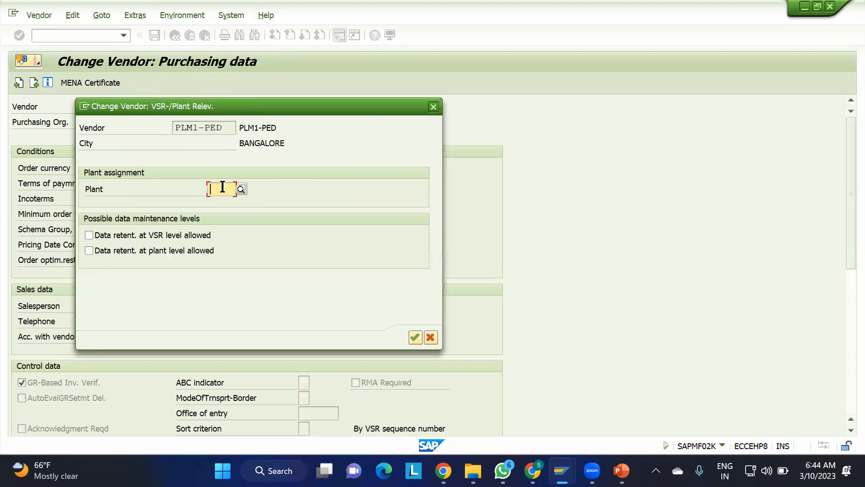
pyautogui.write('PLM1')
pyautogui.press('Return')
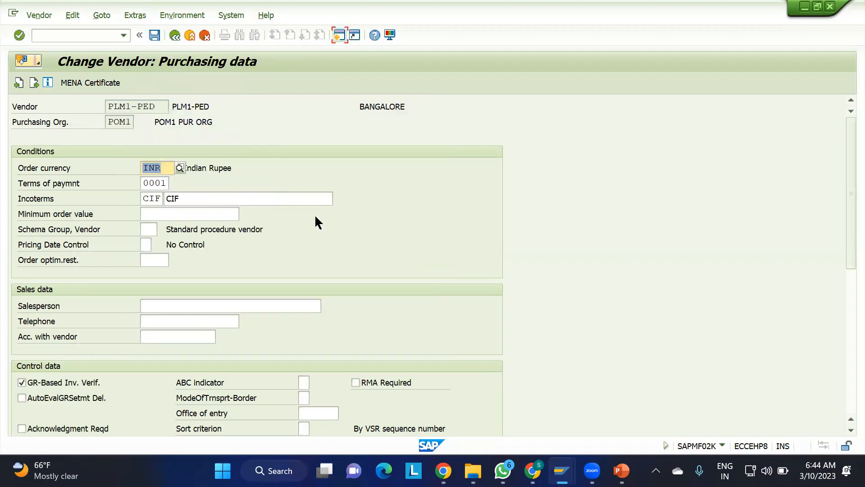
# Check the plant assignment in the vendor's additional purchasing data and save the vendor changes
pyautogui.click(130, 14)
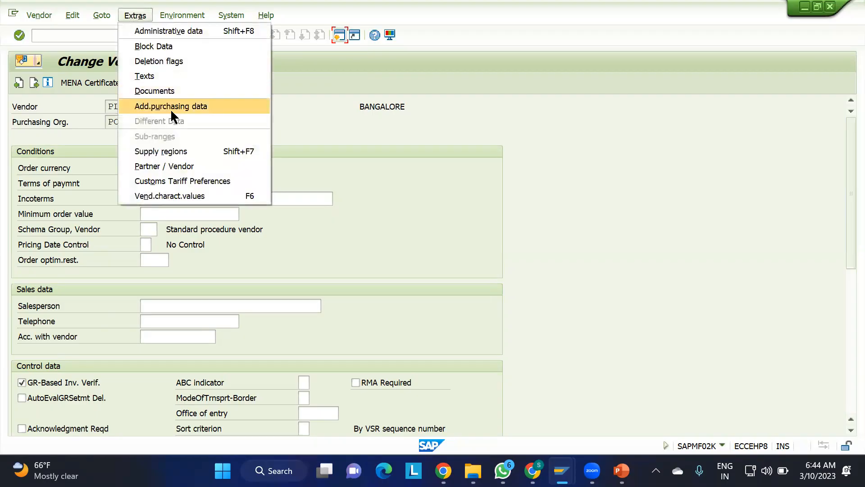
pyautogui.click(161, 107)
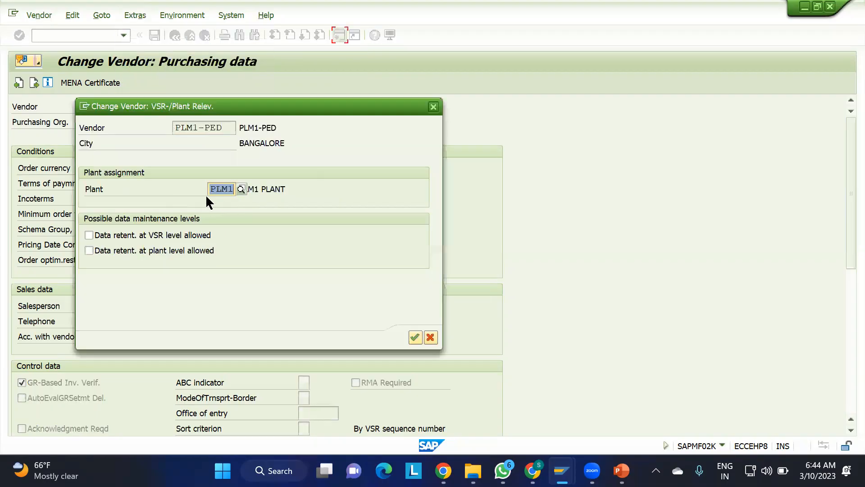
pyautogui.click(415, 337)
pyautogui.click(294, 171)
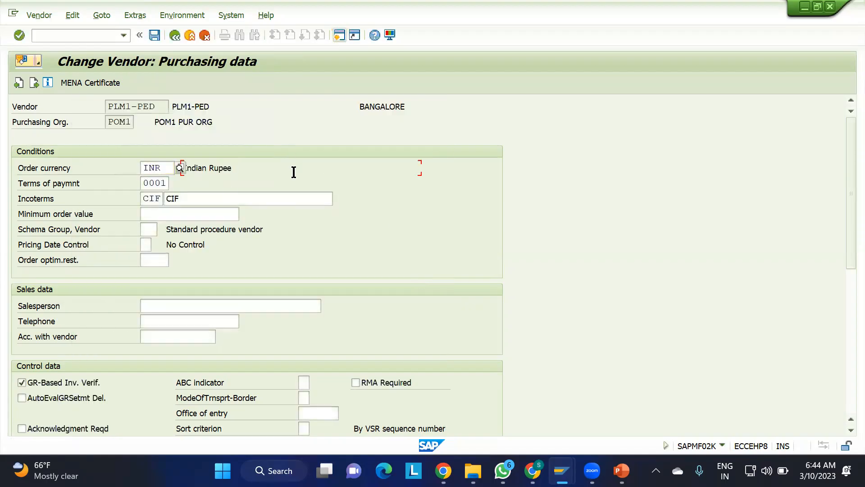
pyautogui.click(158, 36)
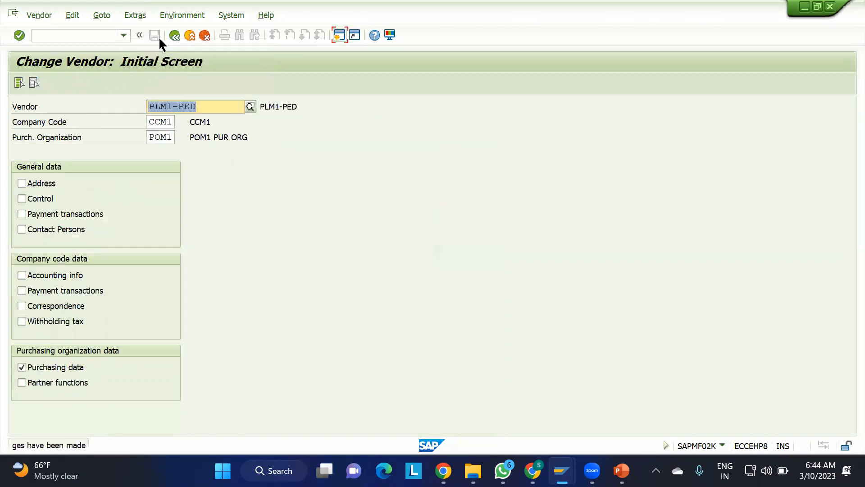
# Start transaction CFM1 and set both the model name and the APO application to PED
pyautogui.click(71, 34)
pyautogui.write('/NCFM1')
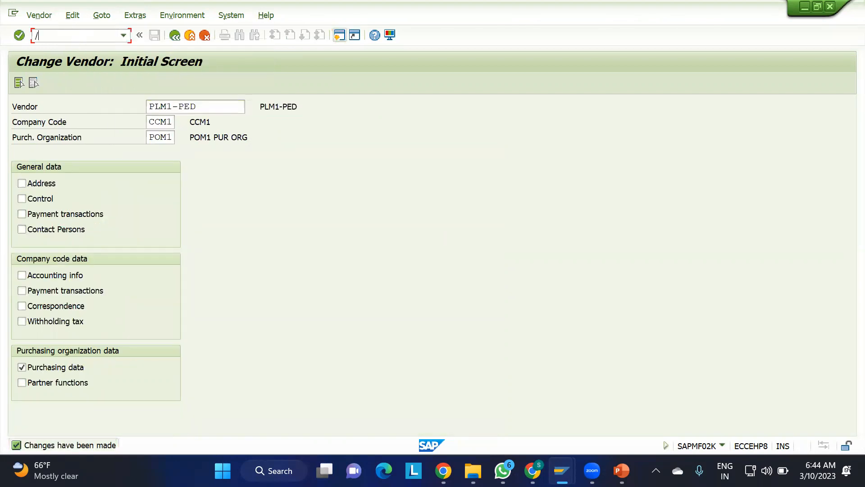
pyautogui.press('Return')
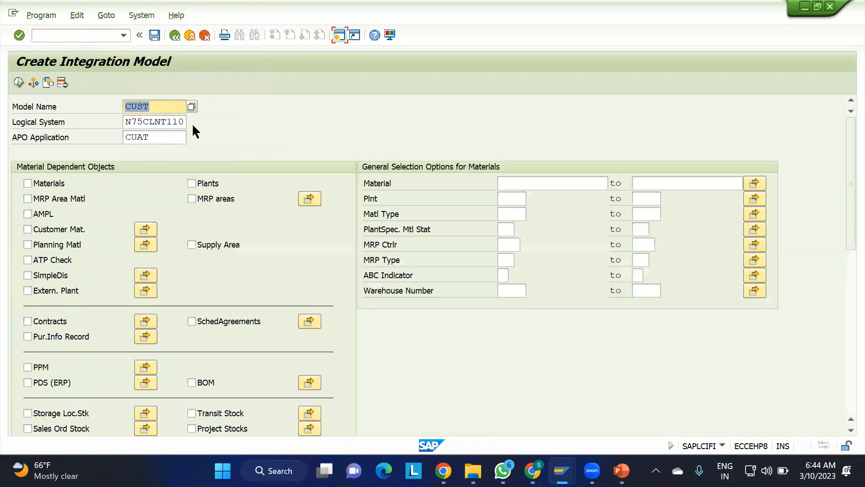
pyautogui.write('PED')
pyautogui.press('Tab')
pyautogui.press('Tab')
pyautogui.write('PED')
pyautogui.press('Return')
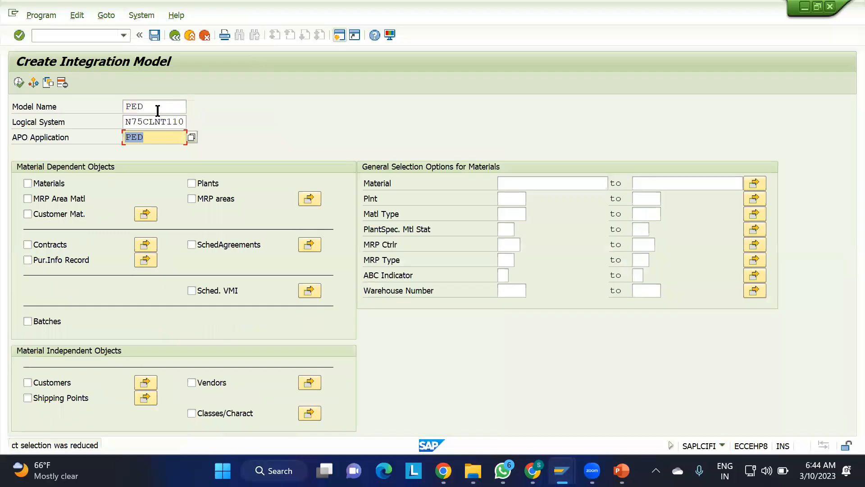
# Include vendors in the integration model and restrict the selection to vendor PLM1-PED
pyautogui.click(192, 383)
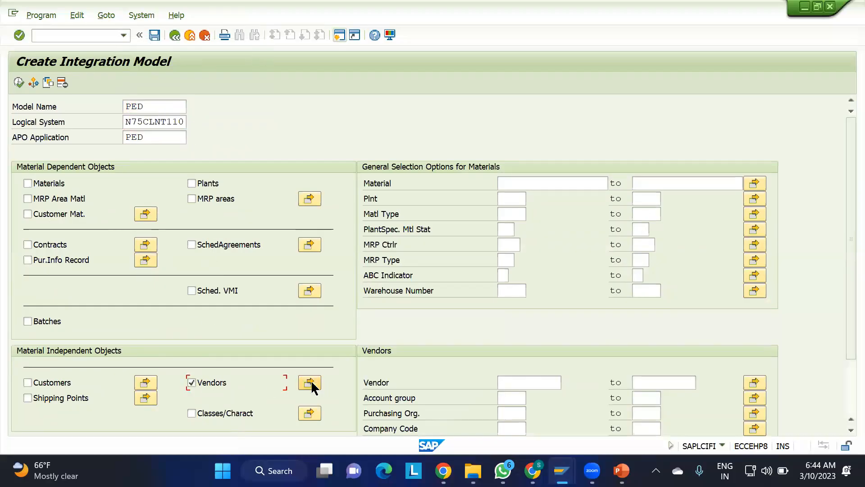
pyautogui.click(523, 378)
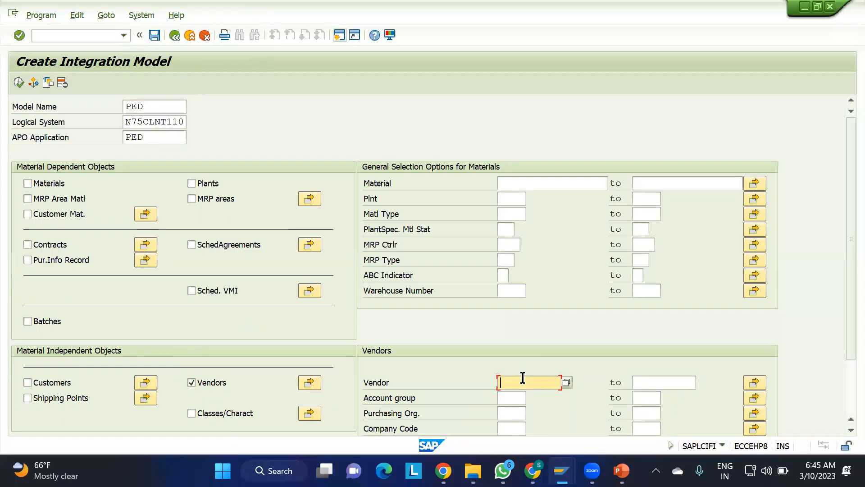
pyautogui.write('PLM1-PED')
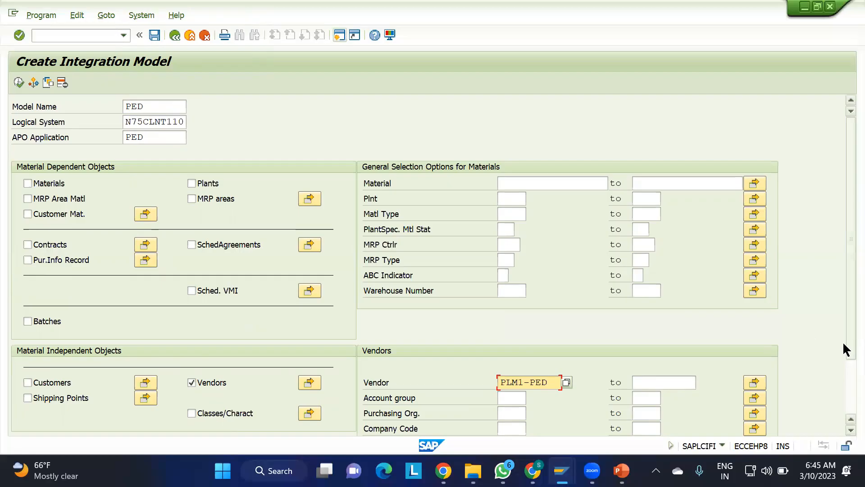
pyautogui.scroll(-5, 843, 344)
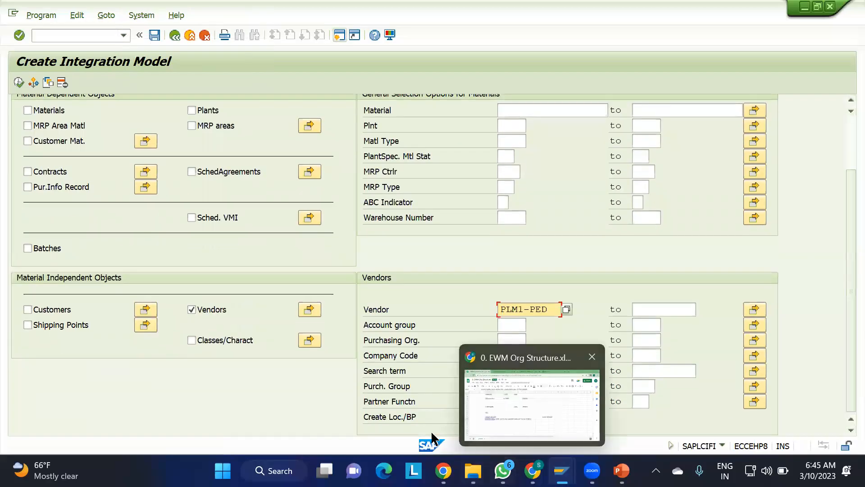
# Examine the Create Loc./BP options, consult the master data integration slide in PowerPoint, and return to SAP without choosing an option
pyautogui.click(504, 417)
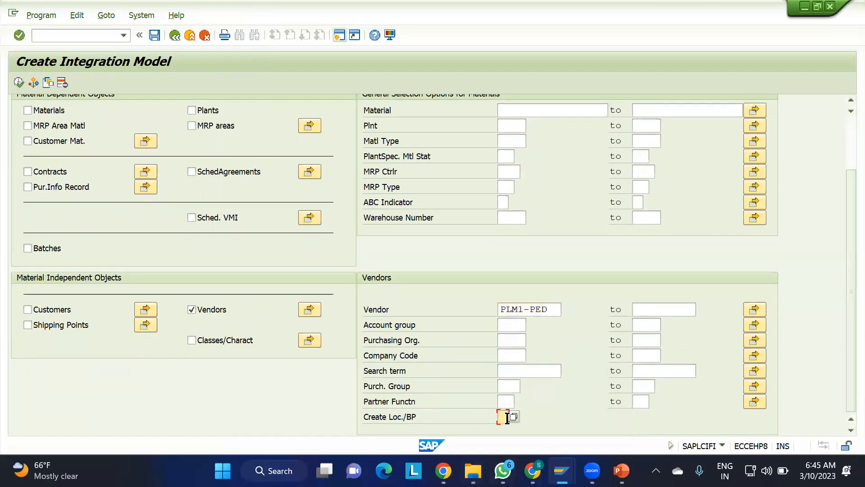
pyautogui.click(515, 417)
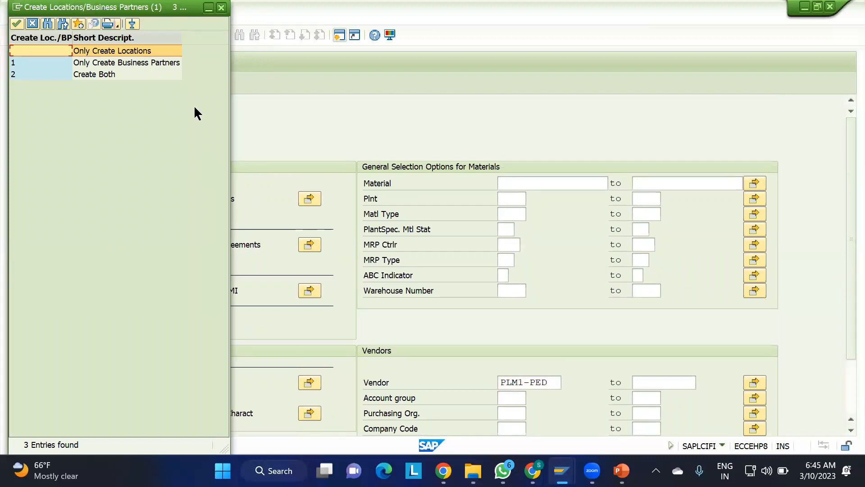
pyautogui.click(124, 65)
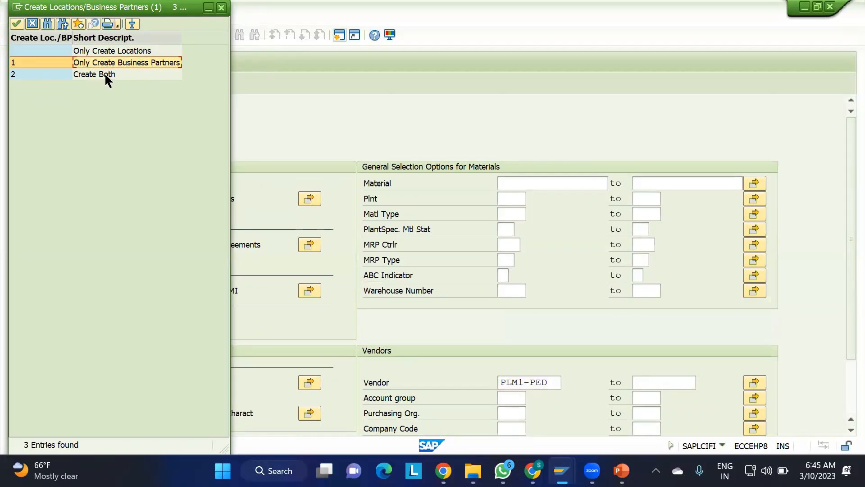
pyautogui.click(121, 49)
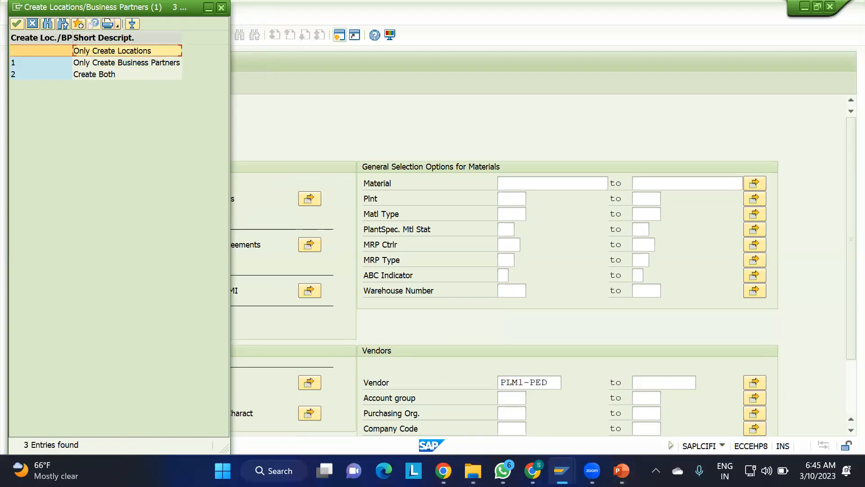
pyautogui.click(622, 471)
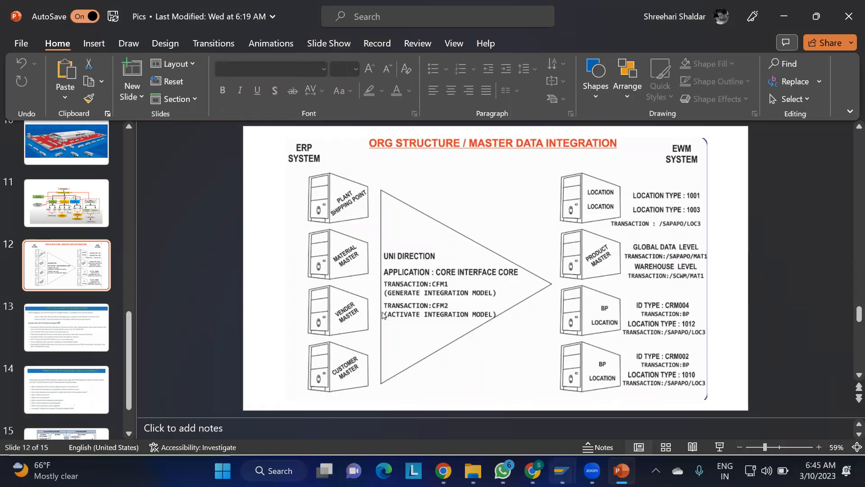
pyautogui.click(562, 471)
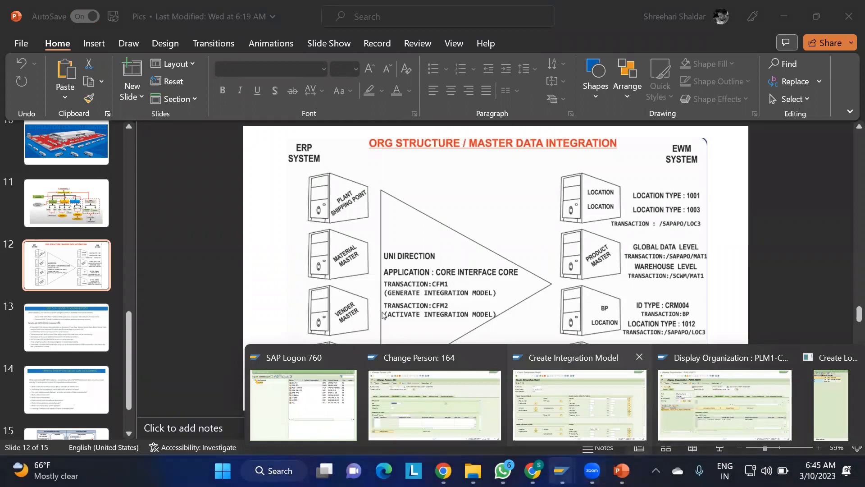
pyautogui.click(826, 407)
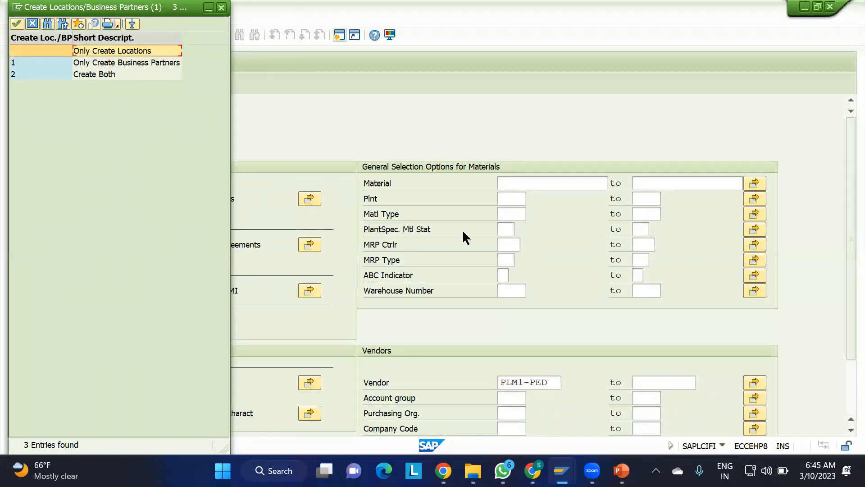
pyautogui.click(221, 8)
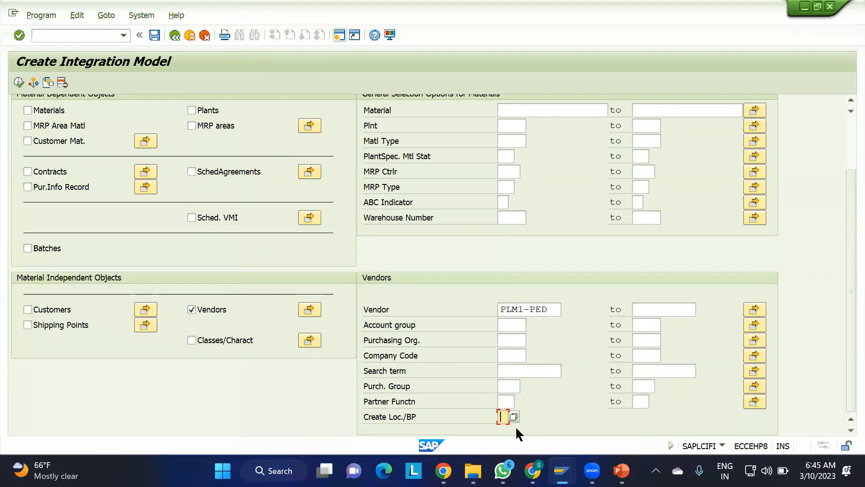
# Set Create Loc./BP to option 2, Create Both, and generate the PED integration model
pyautogui.click(514, 417)
pyautogui.doubleClick(87, 76)
pyautogui.scroll(1, 538, 390)
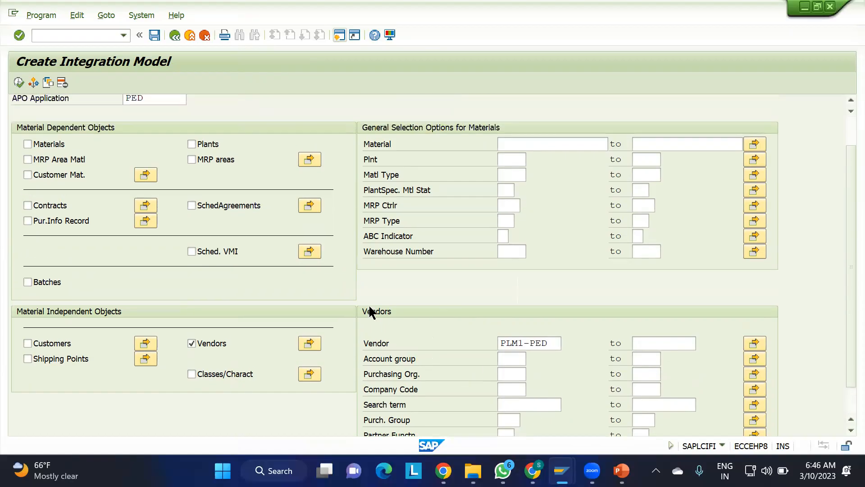
pyautogui.scroll(1, 394, 313)
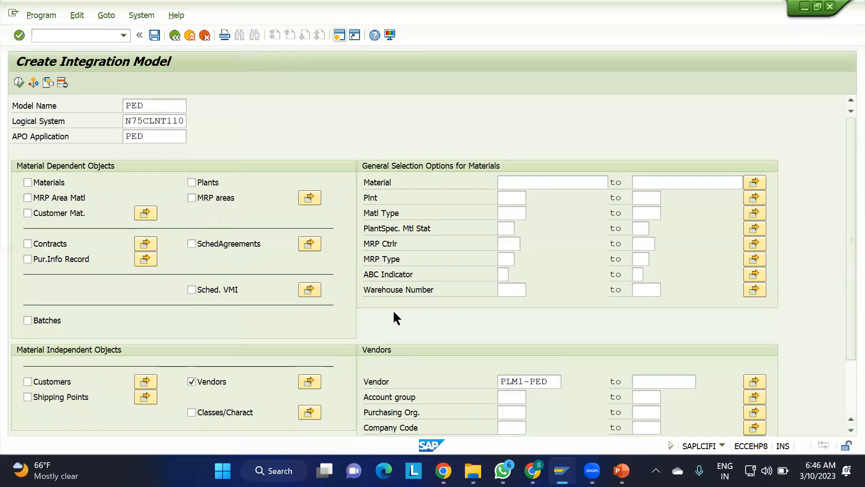
pyautogui.click(18, 83)
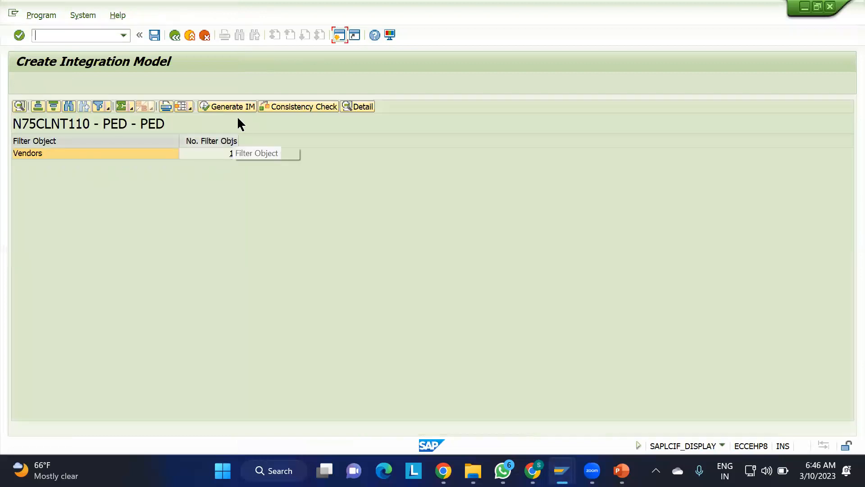
pyautogui.click(226, 107)
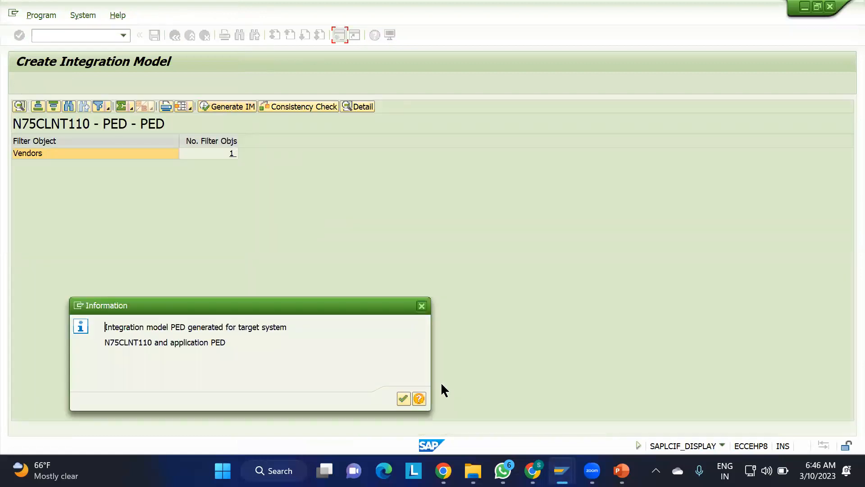
pyautogui.click(404, 398)
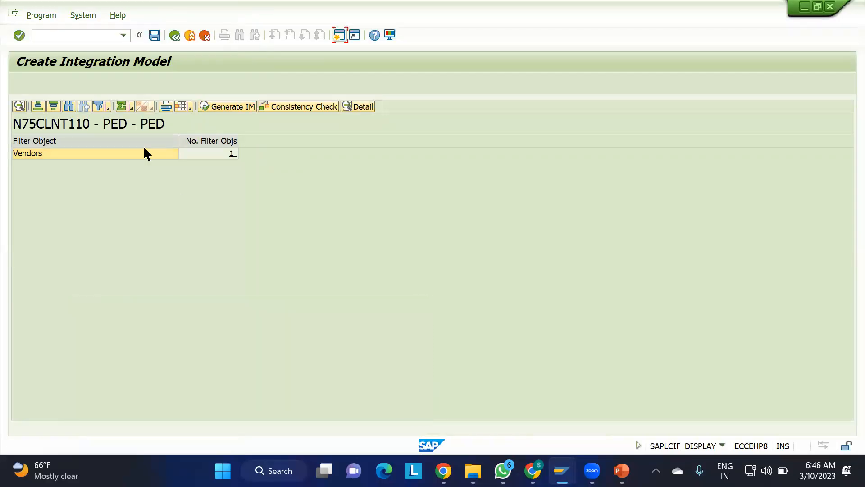
# Start transaction CFM2, run the selection for model PED, and open the PED integration model under N75CLNT110
pyautogui.click(68, 36)
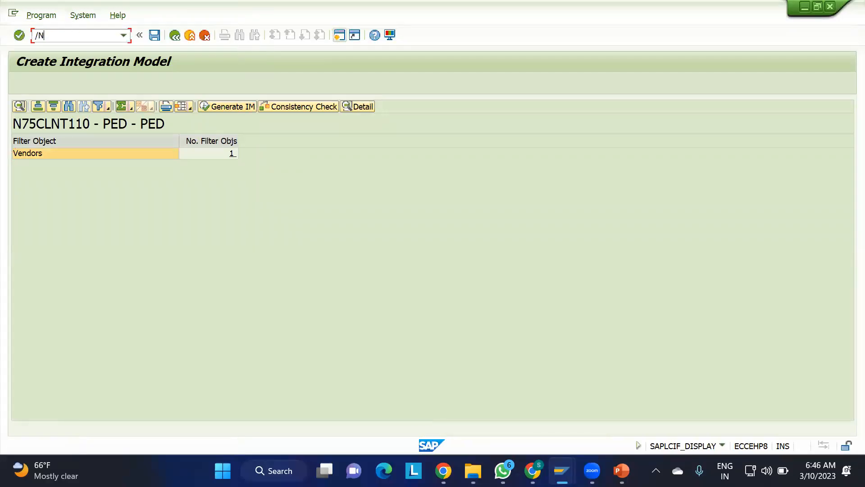
pyautogui.write('/NCFM2')
pyautogui.press('Return')
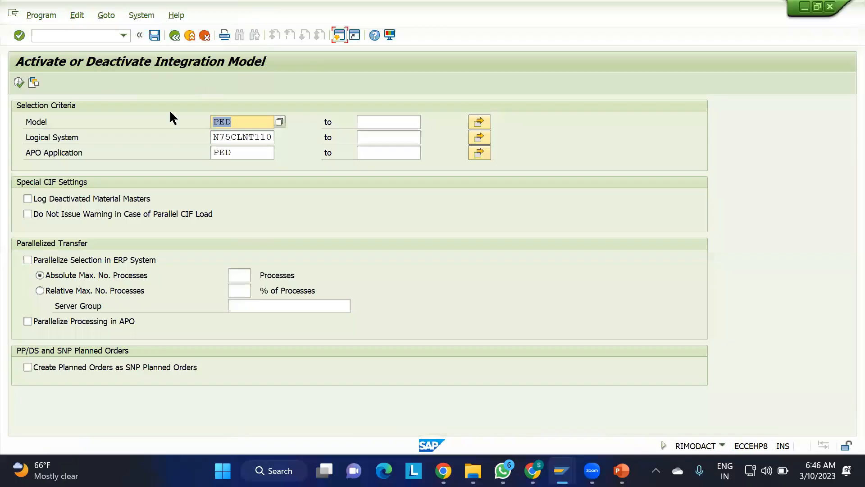
pyautogui.click(18, 82)
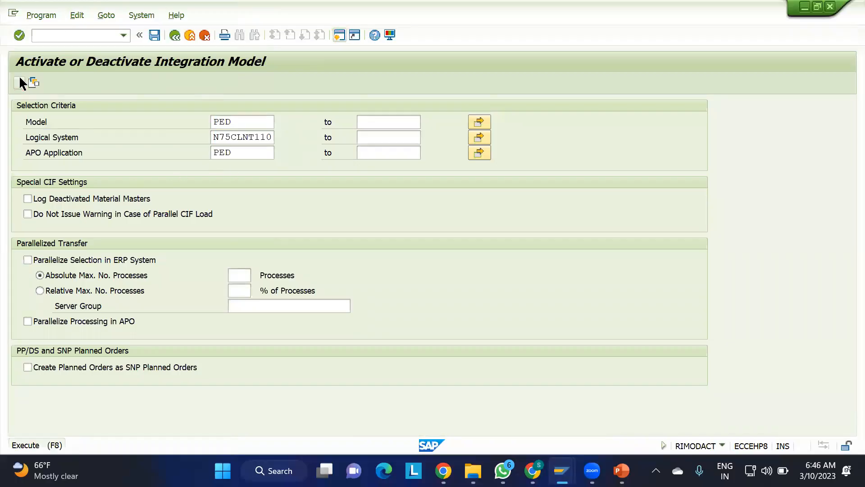
pyautogui.doubleClick(65, 156)
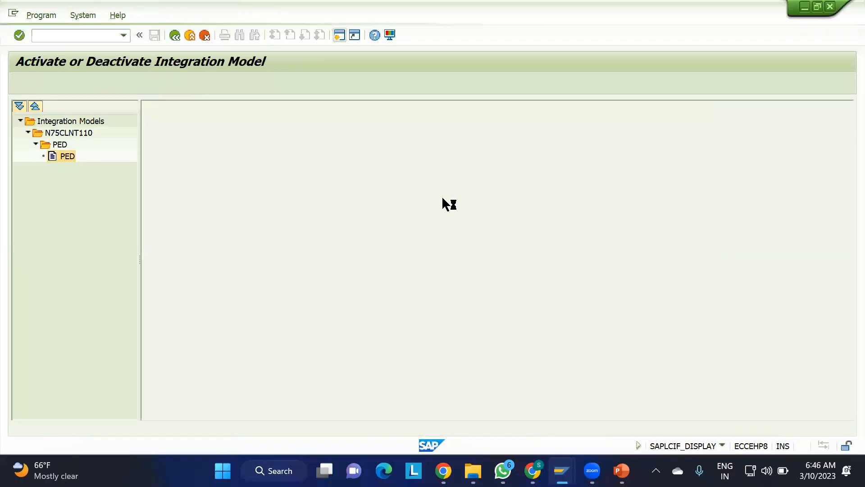
# Activate the PED integration model version created on 10.03.2023, ignore the blocked inbound queue, and close the transfer log and completion message
pyautogui.click(437, 157)
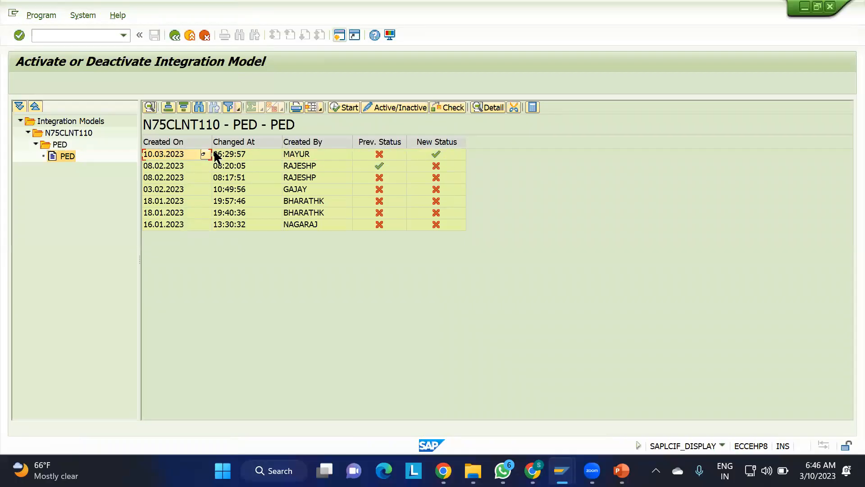
pyautogui.click(173, 154)
pyautogui.click(345, 107)
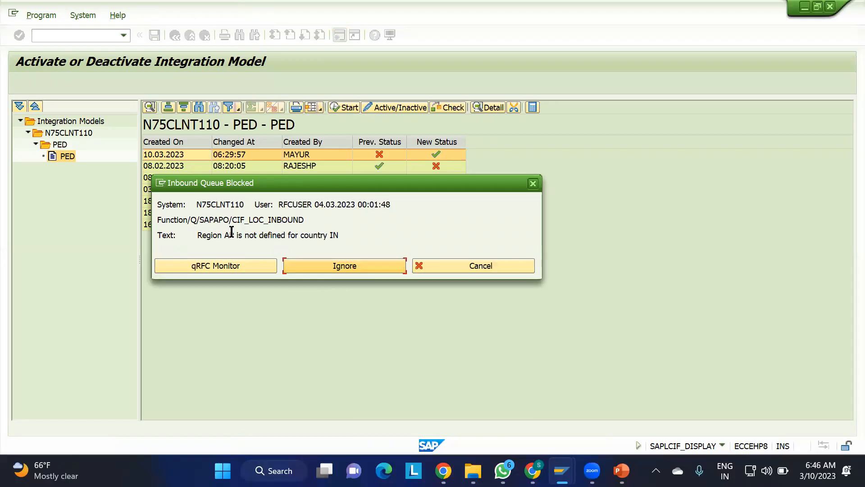
pyautogui.click(335, 271)
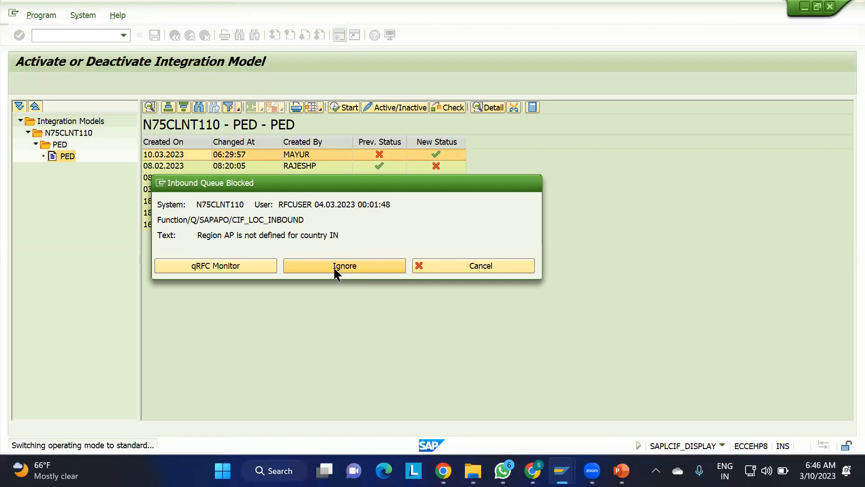
pyautogui.click(216, 267)
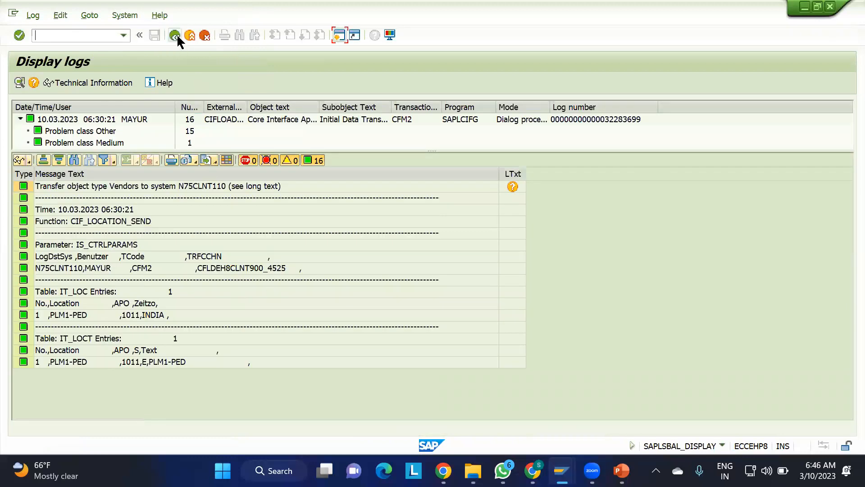
pyautogui.click(175, 36)
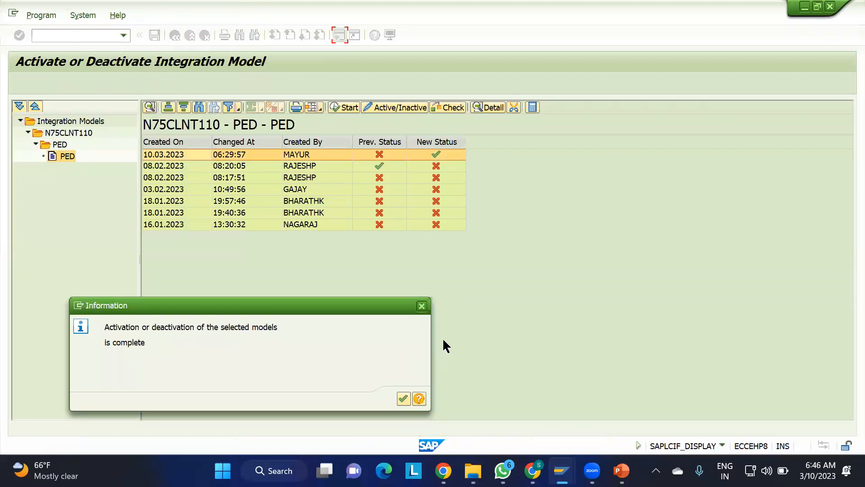
pyautogui.click(422, 306)
# Switch to the business partner session, find and open partner PLM1-PED, and examine its identification type entry
pyautogui.moveTo(622, 471)
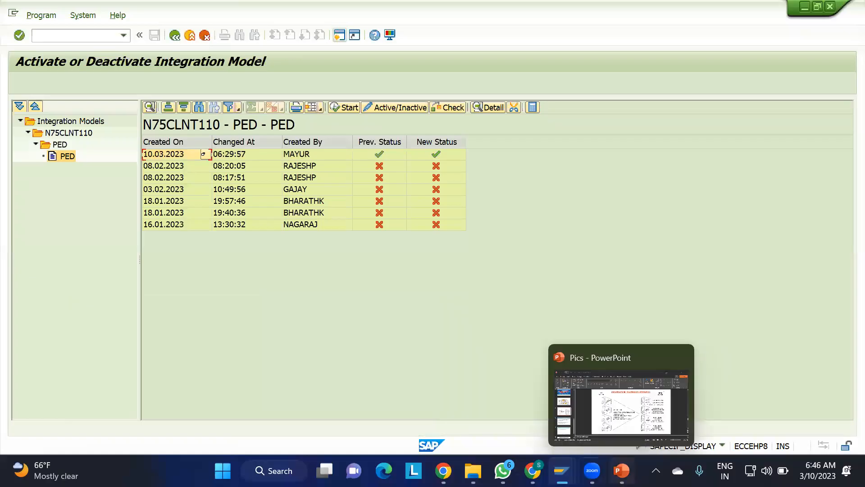
pyautogui.moveTo(561, 470)
pyautogui.click(712, 414)
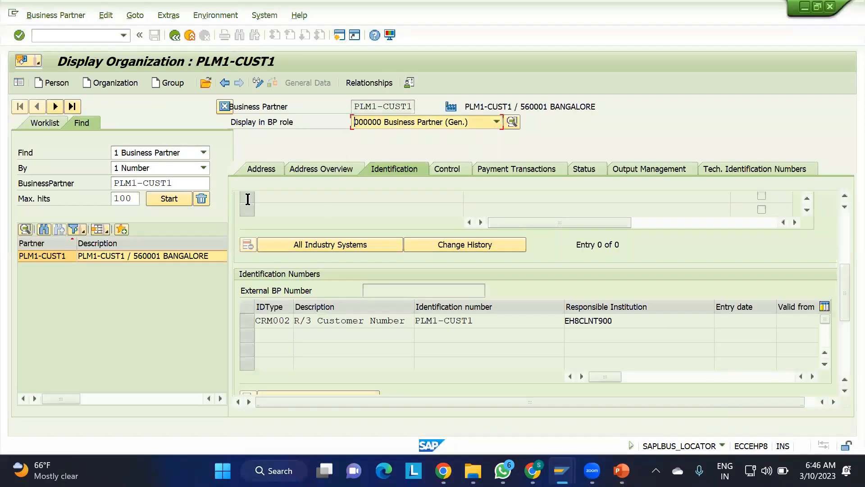
pyautogui.click(174, 180)
pyautogui.press('BackSpace')
pyautogui.press('BackSpace')
pyautogui.press('BackSpace')
pyautogui.write('PED')
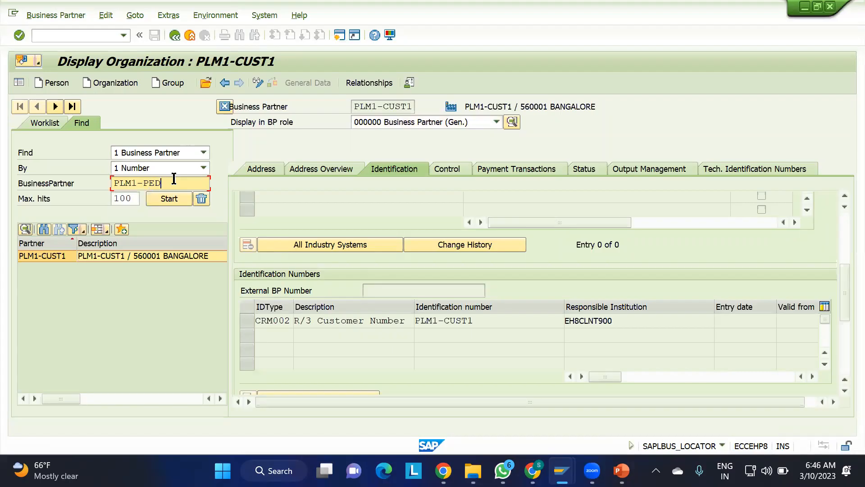
pyautogui.press('Return')
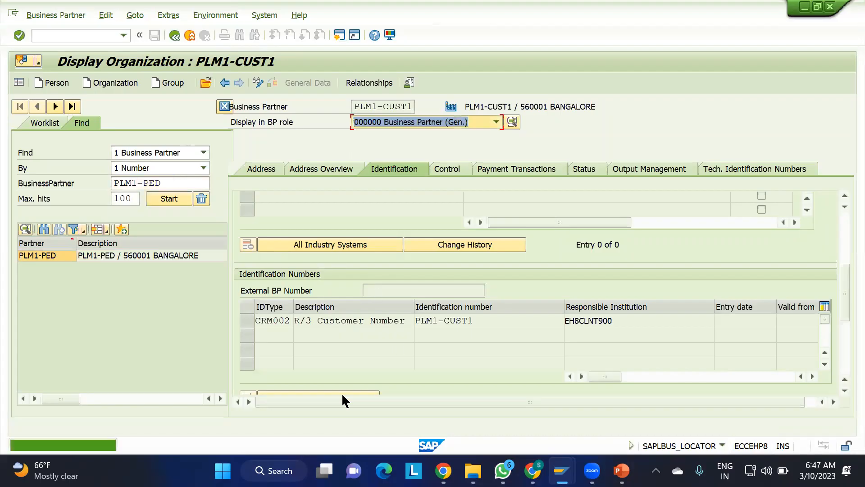
pyautogui.doubleClick(94, 255)
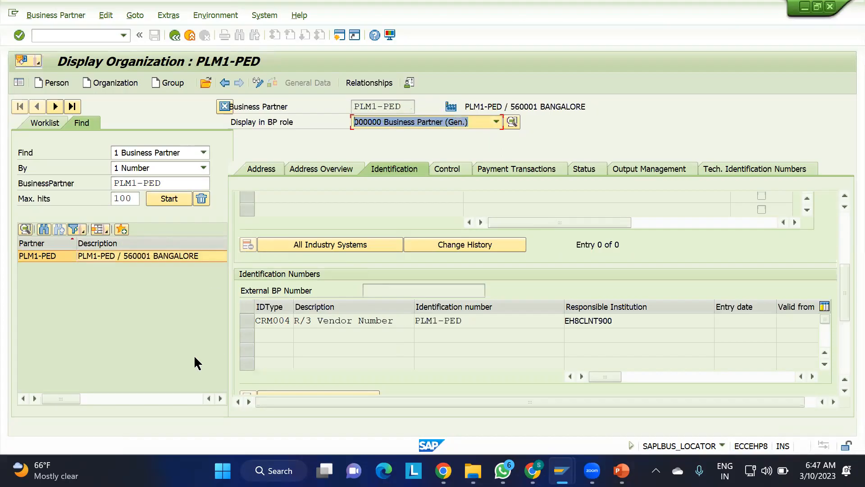
pyautogui.moveTo(289, 322); pyautogui.dragTo(217, 318)
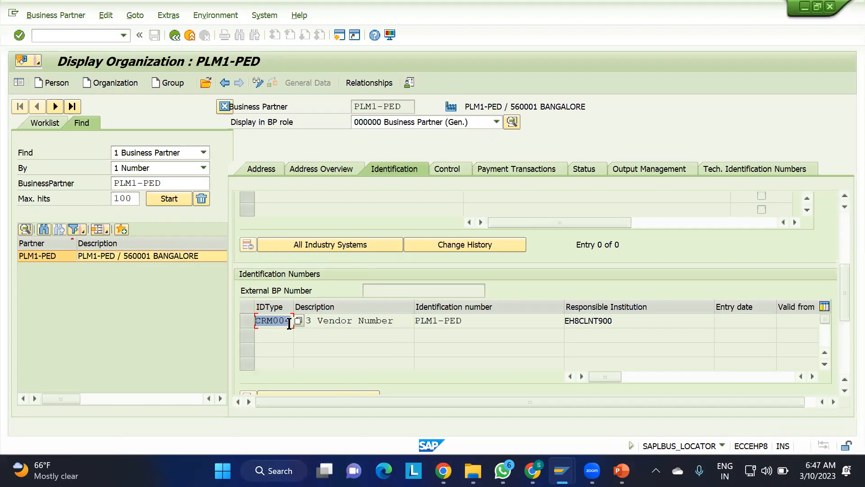
pyautogui.click(394, 323)
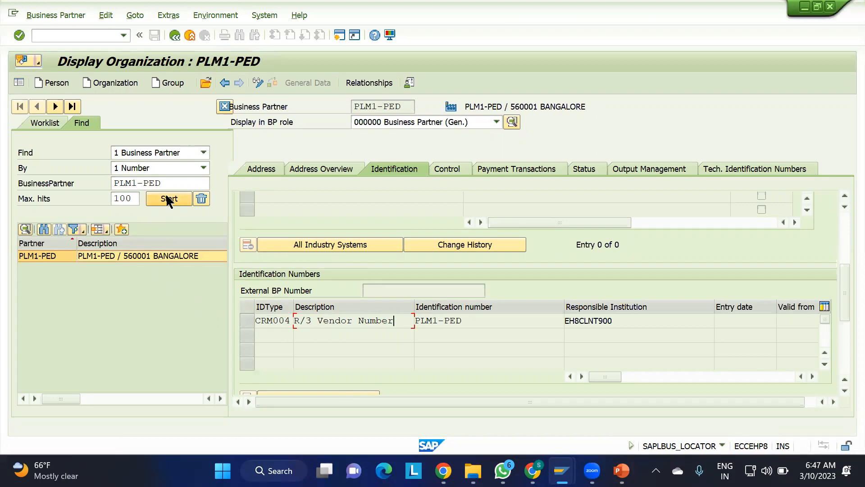
pyautogui.moveTo(255, 320); pyautogui.dragTo(302, 327)
# Put business partner PLM1-PED into change mode and add identification type CRM011, R/3 Plant Number, in the second row
pyautogui.click(274, 332)
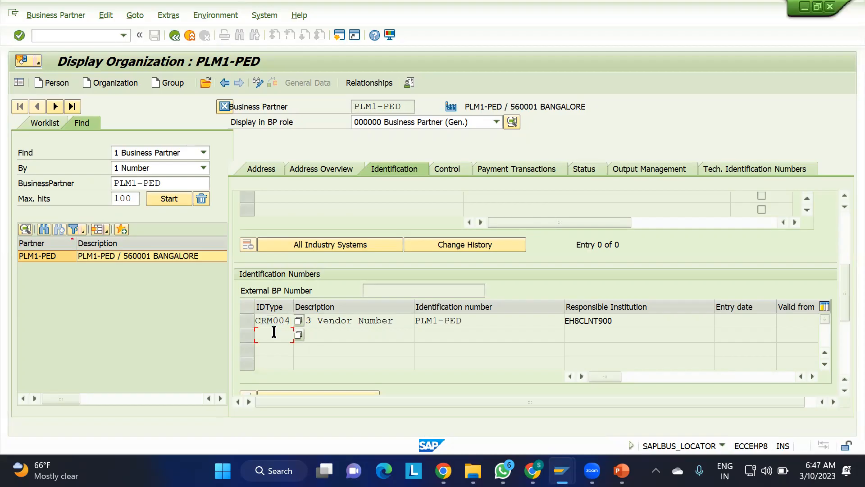
pyautogui.click(257, 83)
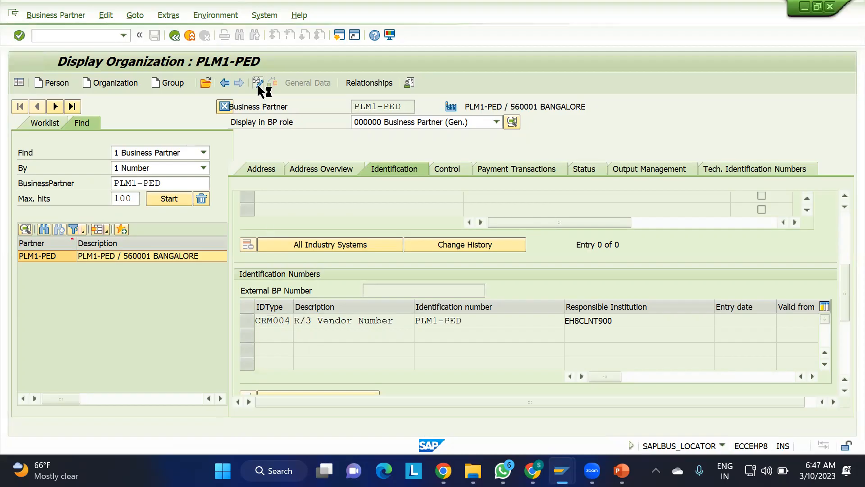
pyautogui.click(269, 337)
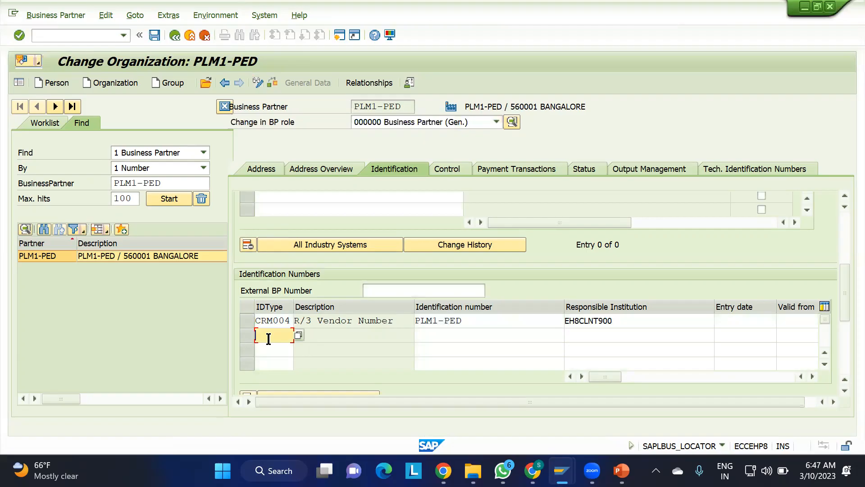
pyautogui.click(298, 336)
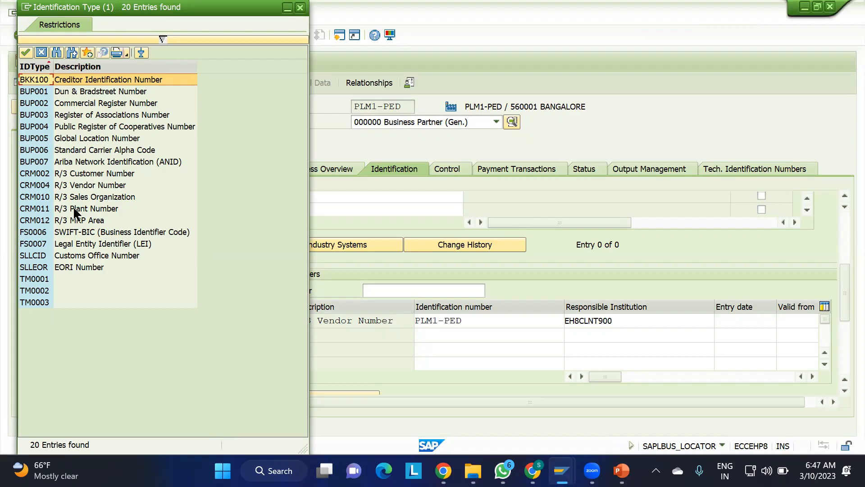
pyautogui.doubleClick(41, 208)
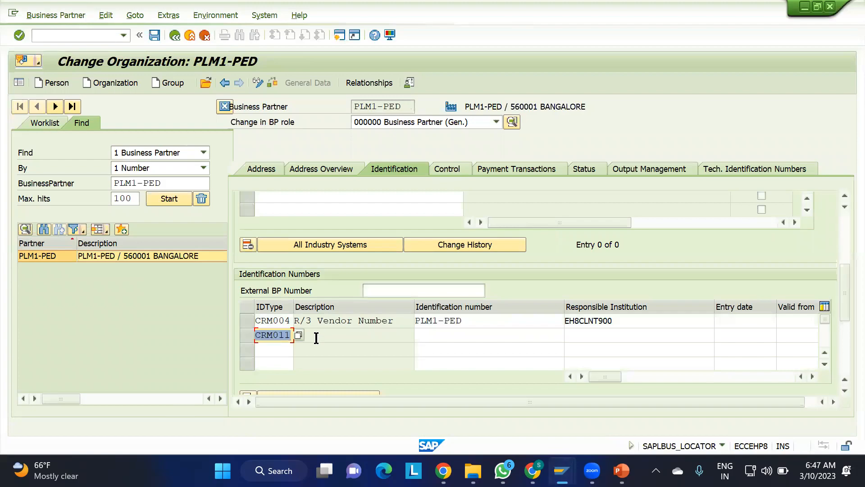
# In the EWM Org Structure Google Sheet, enter ID TYPE in D131 and CRM011 in E131
pyautogui.click(532, 470)
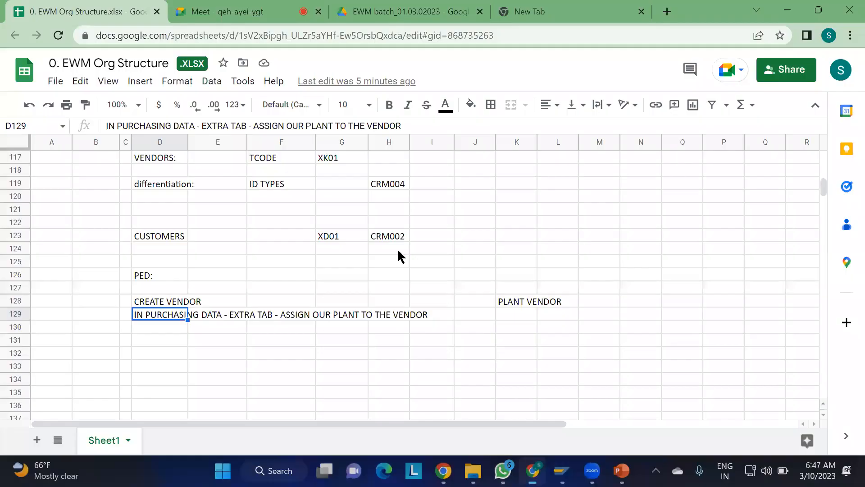
pyautogui.click(167, 335)
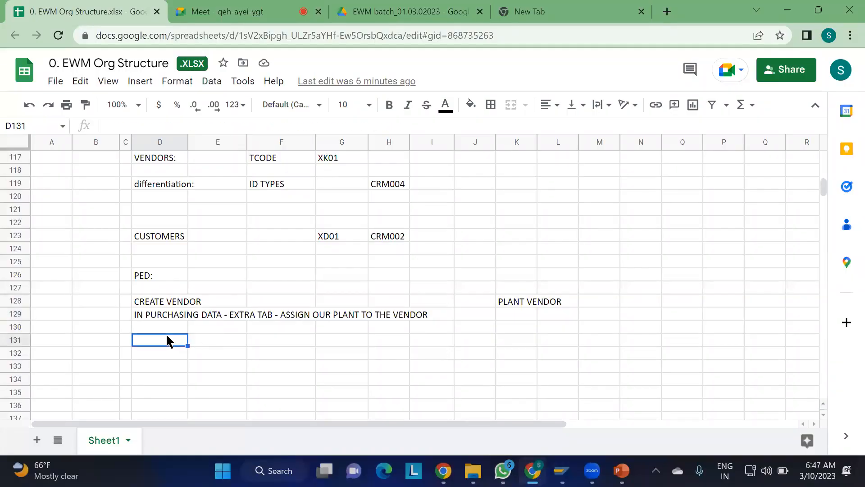
pyautogui.doubleClick(167, 338)
pyautogui.write('ID TYPE')
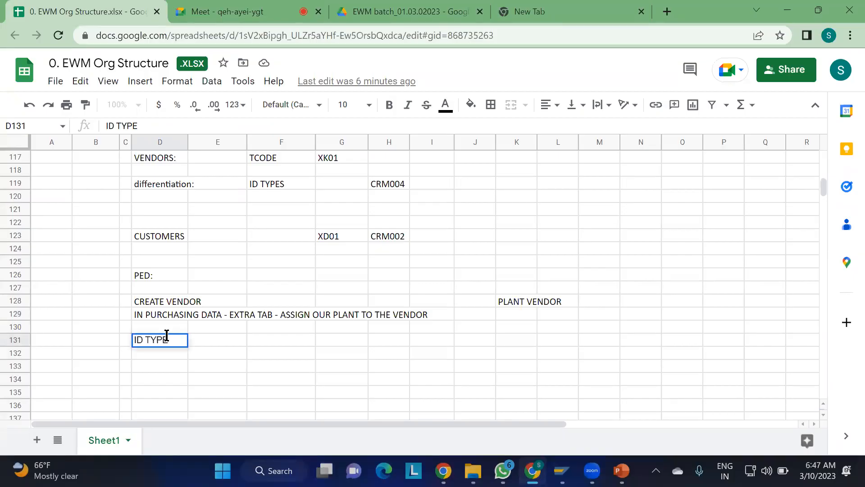
pyautogui.press('Tab')
pyautogui.write('CRM011')
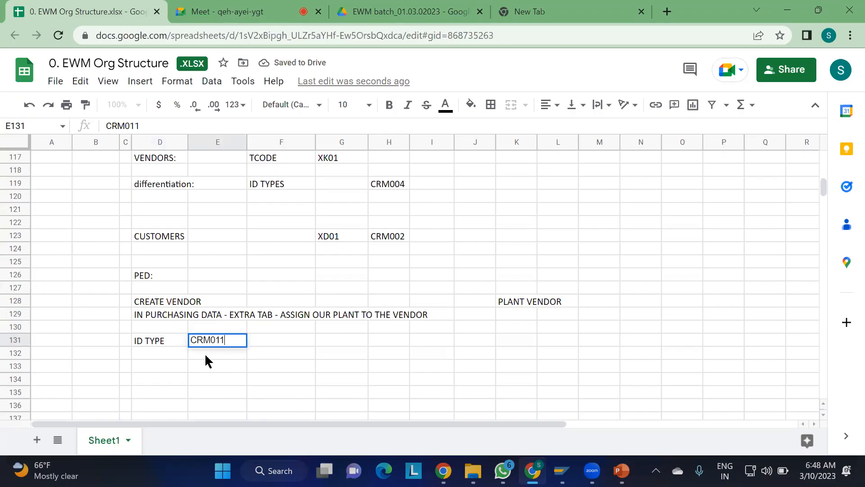
# Return to SAP, validate the CRM011 row, and enter PLM1 as its identification number
pyautogui.hotkey('alt', 'Tab')
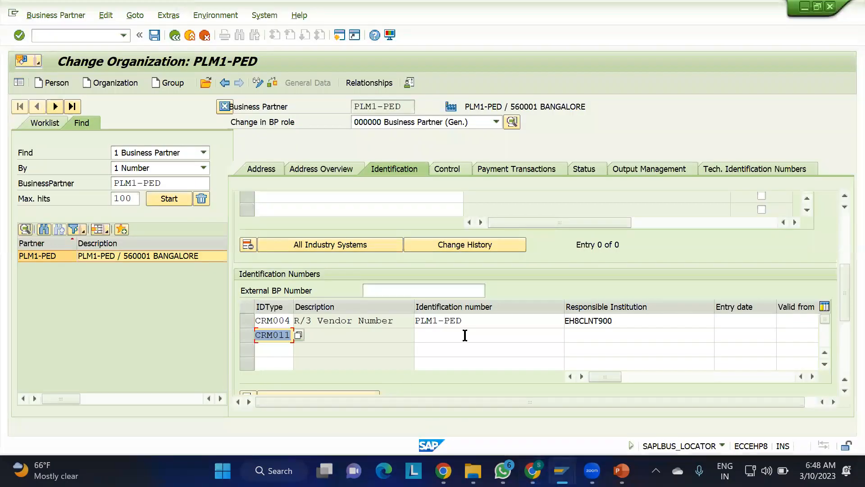
pyautogui.click(465, 335)
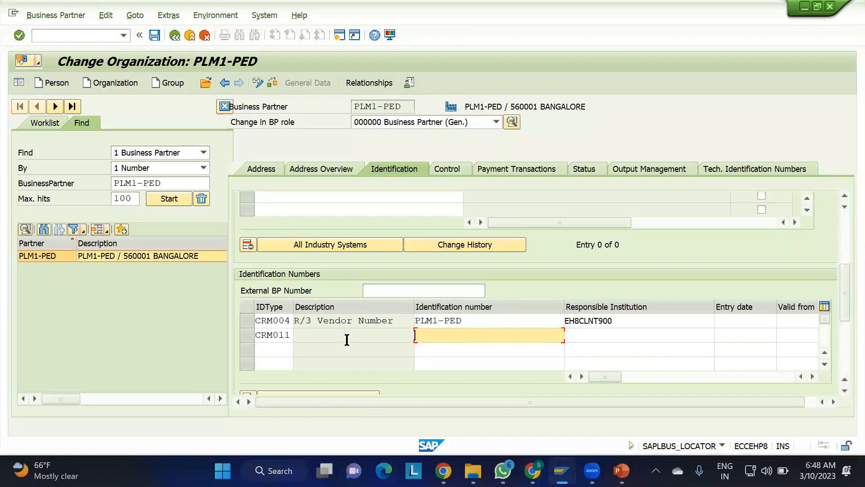
pyautogui.click(281, 334)
pyautogui.press('Return')
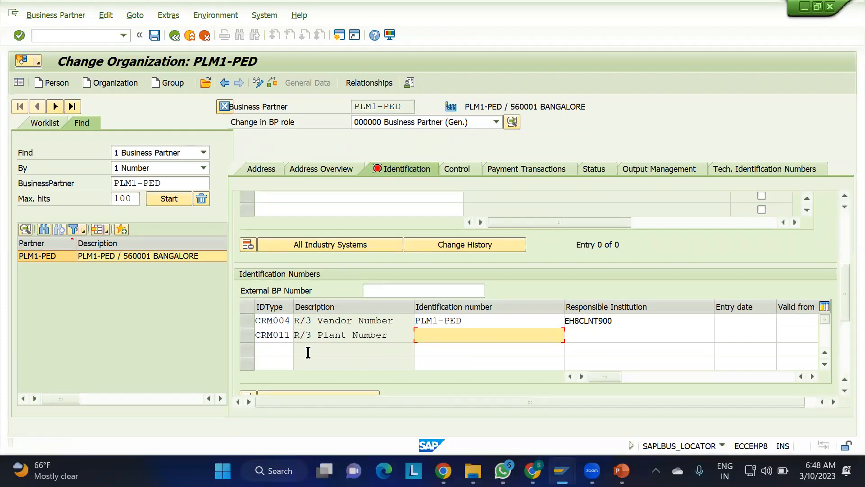
pyautogui.moveTo(389, 334); pyautogui.dragTo(317, 335)
pyautogui.click(446, 335)
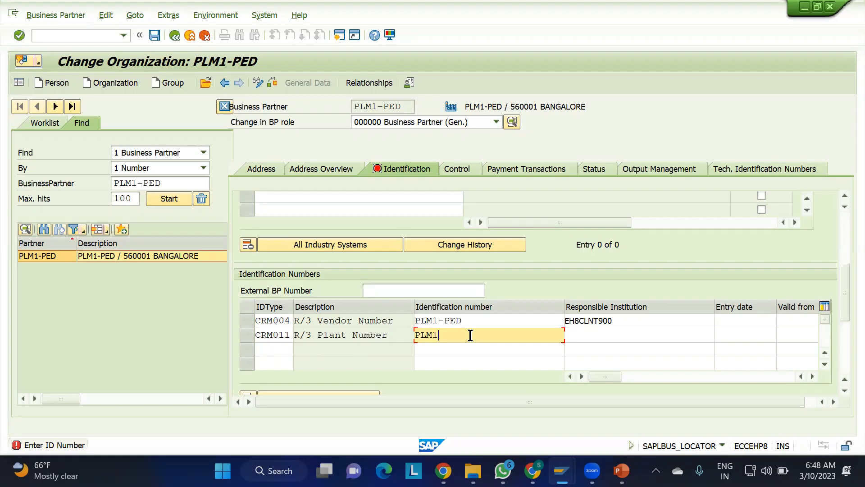
# Copy responsible institution EH8CLNT900 from the vendor row to the CRM011 row and save the business partner
pyautogui.moveTo(626, 323); pyautogui.dragTo(516, 325)
pyautogui.hotkey('ctrl', 'c')
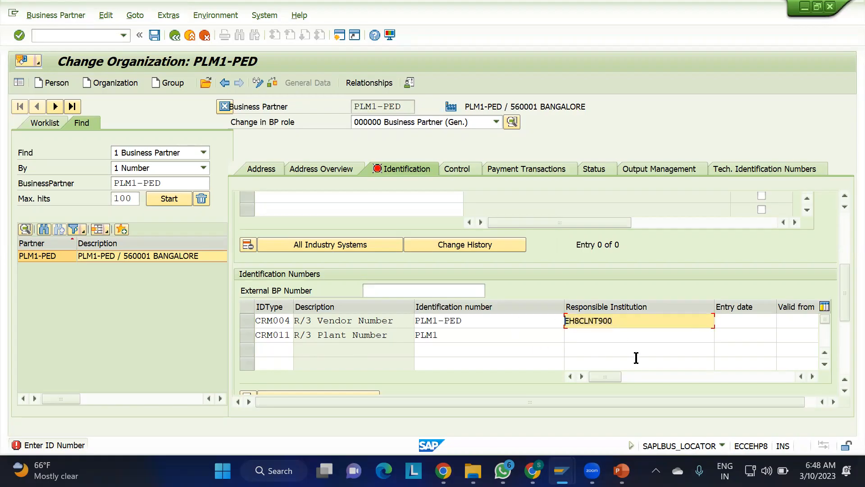
pyautogui.click(588, 335)
pyautogui.hotkey('ctrl', 'v')
pyautogui.press('Return')
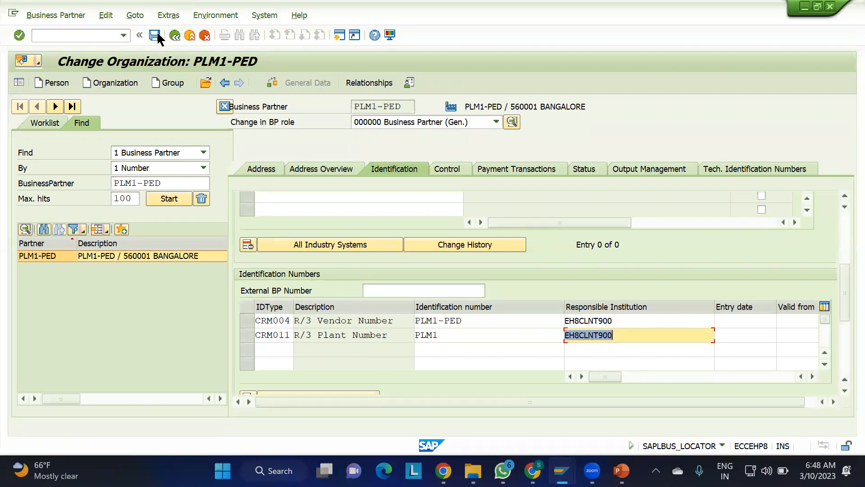
pyautogui.click(155, 34)
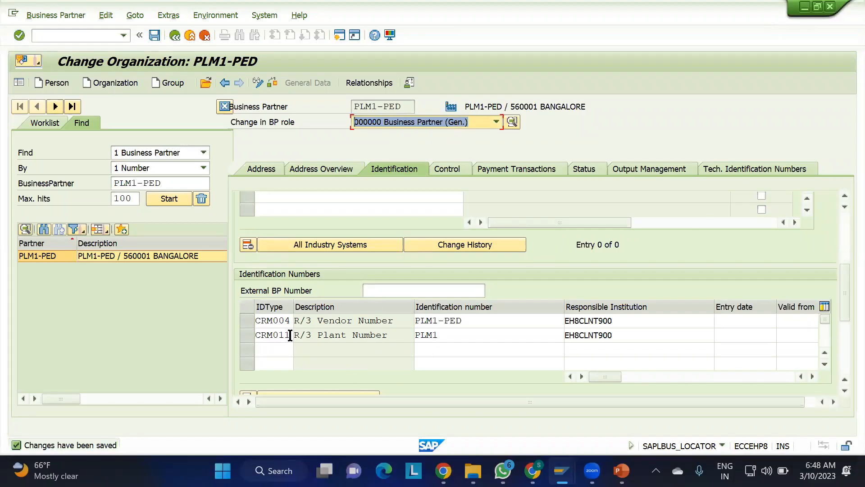
# Examine the CRM004 vendor and CRM011 plant identification entries of PLM1-PED, widening the ID type column
pyautogui.moveTo(289, 336); pyautogui.dragTo(263, 336)
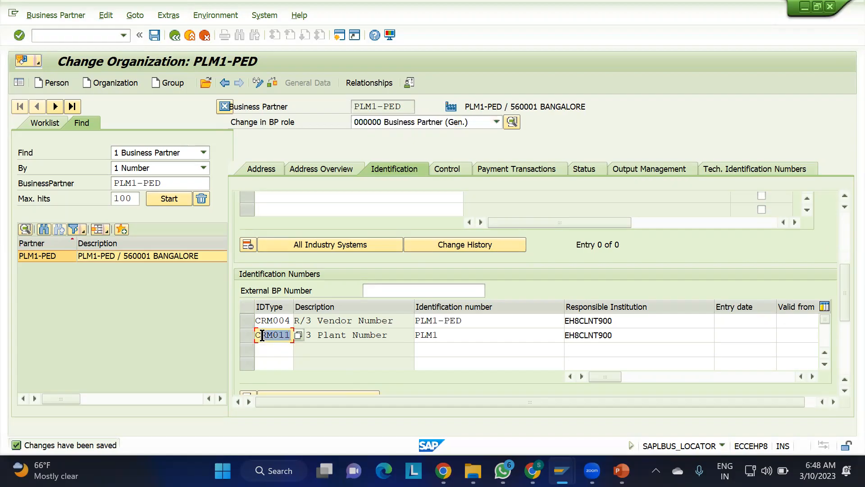
pyautogui.click(273, 356)
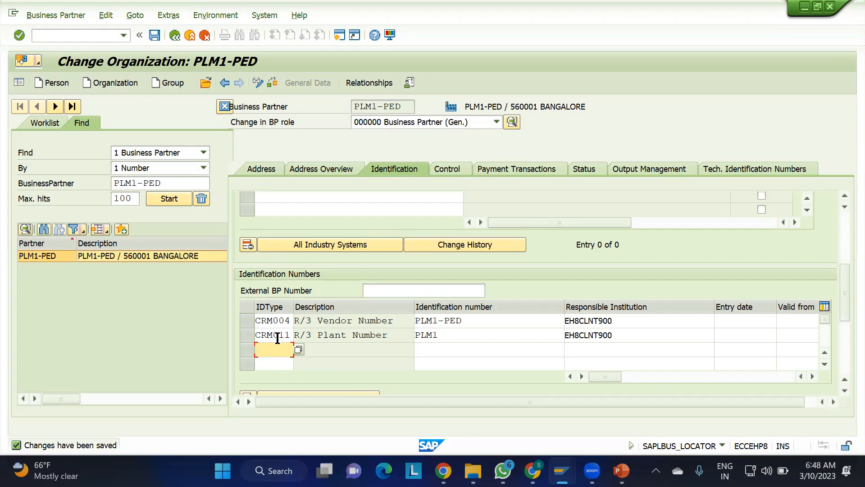
pyautogui.moveTo(291, 336); pyautogui.dragTo(262, 336)
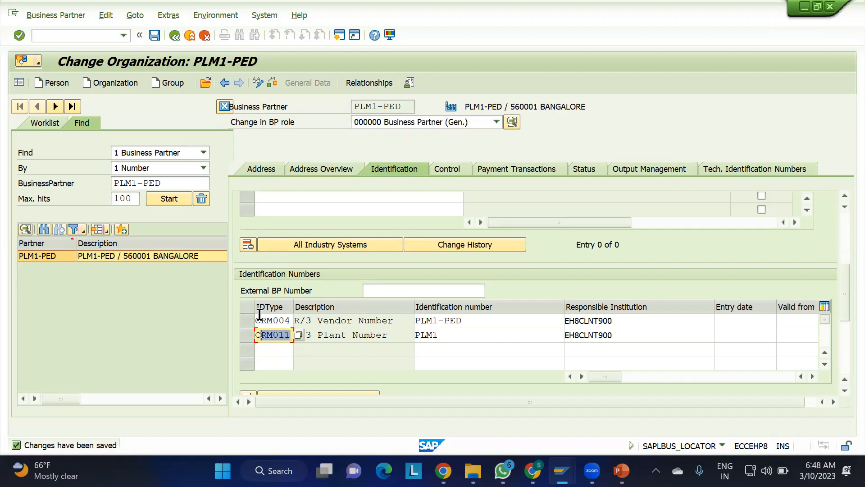
pyautogui.click(271, 320)
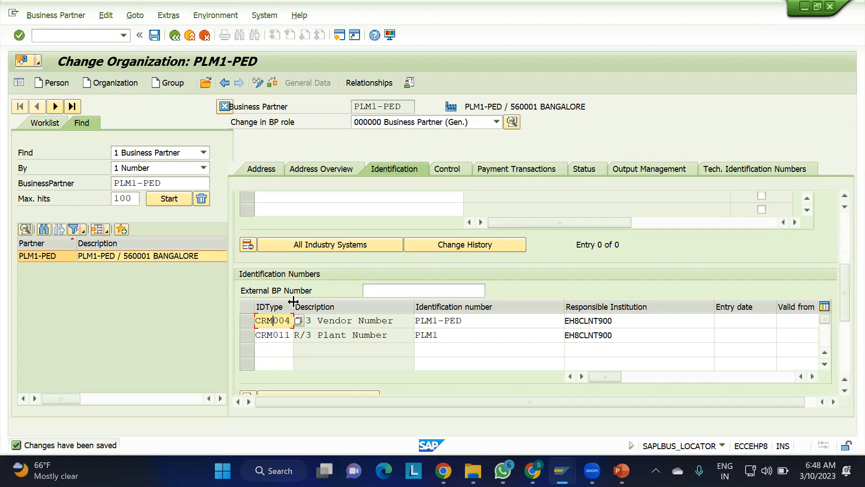
pyautogui.moveTo(294, 302); pyautogui.dragTo(317, 302)
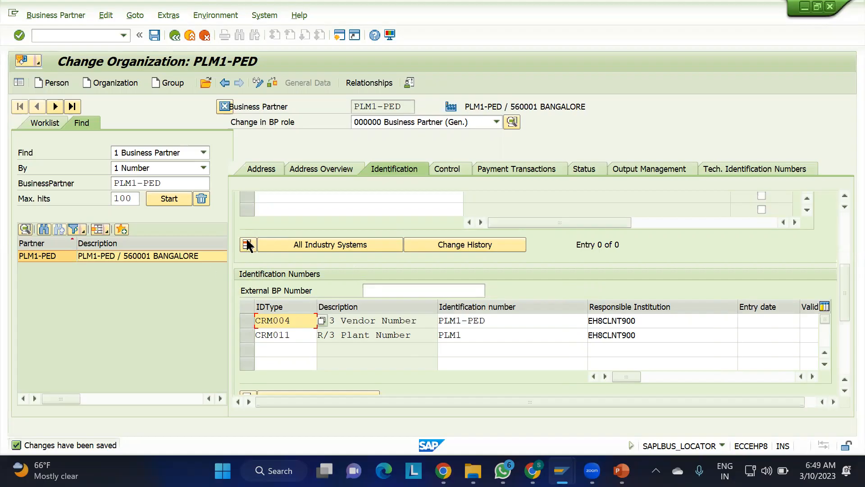
pyautogui.moveTo(298, 336); pyautogui.dragTo(220, 332)
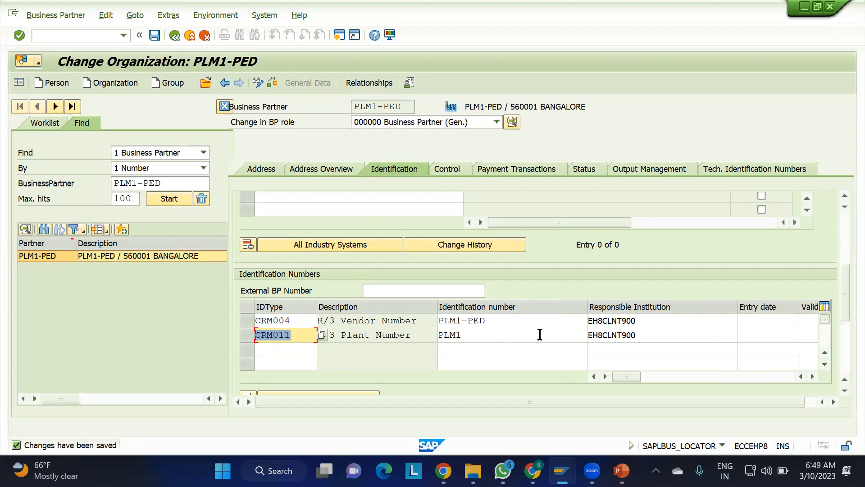
pyautogui.click(473, 335)
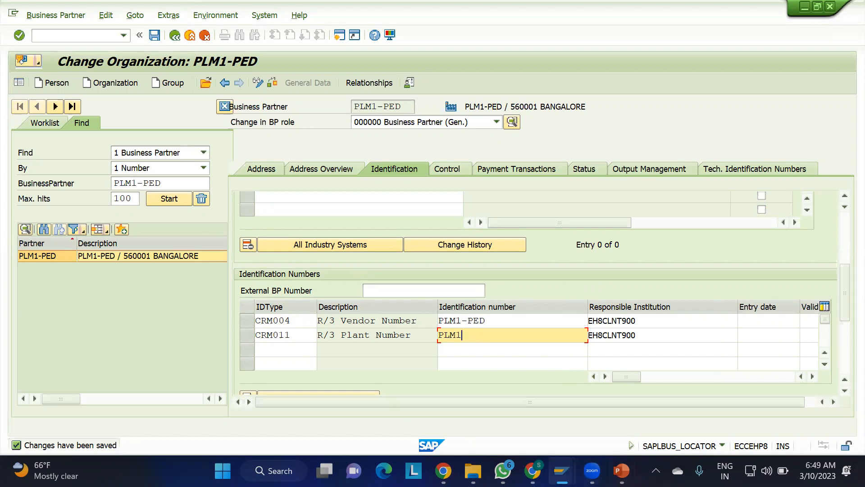
# Switch to the s4hana SAP session and open business partner 162
pyautogui.moveTo(562, 471)
pyautogui.click(464, 399)
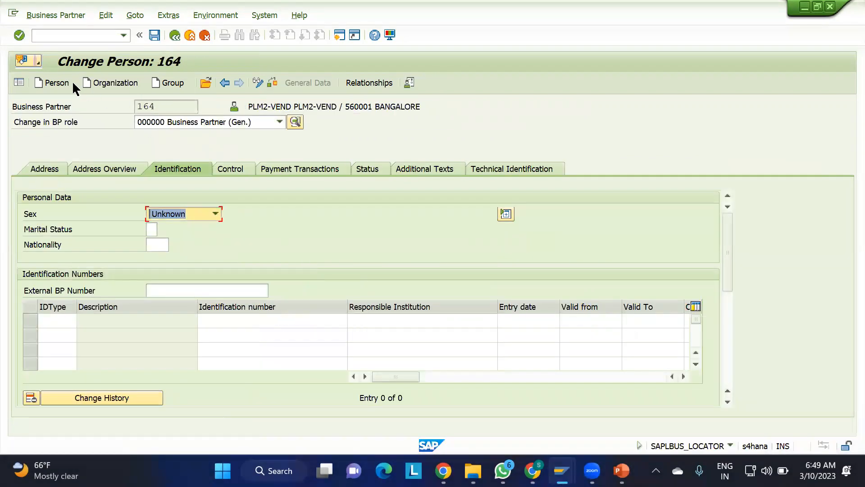
pyautogui.click(205, 83)
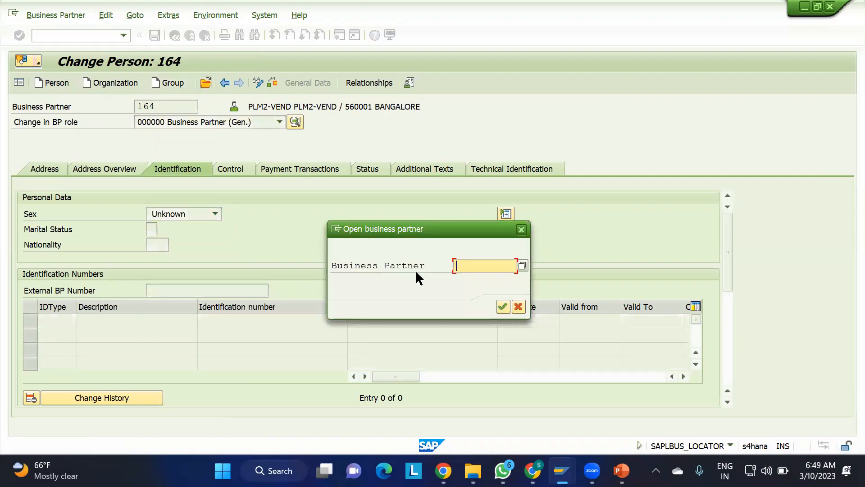
pyautogui.write('162')
pyautogui.press('Return')
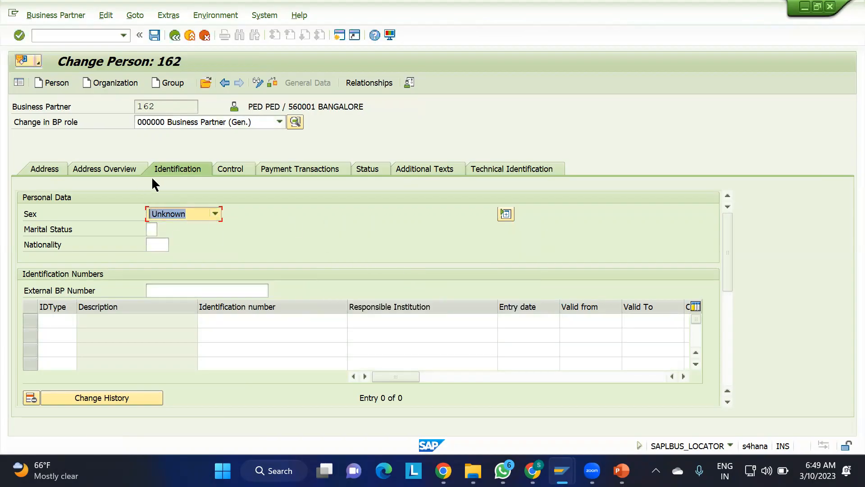
# Examine the address data and the available BP roles of business partner 162
pyautogui.click(55, 167)
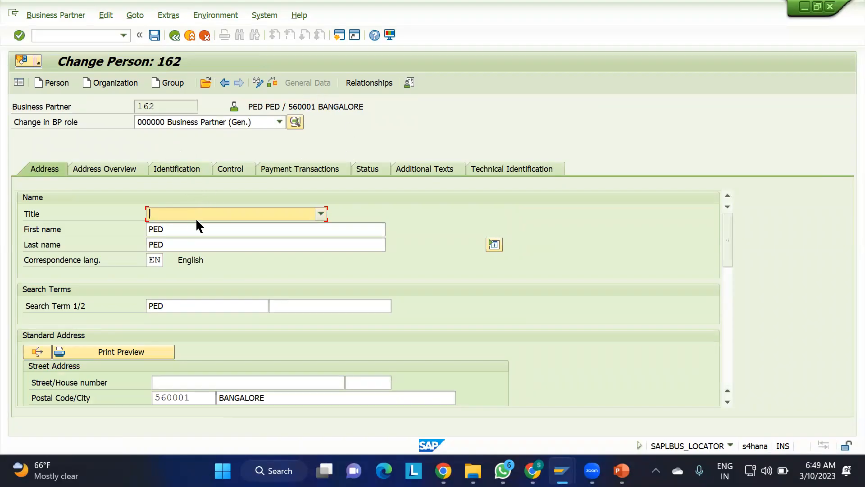
pyautogui.scroll(-6, 227, 237)
pyautogui.scroll(6, 227, 236)
pyautogui.scroll(-10, 335, 223)
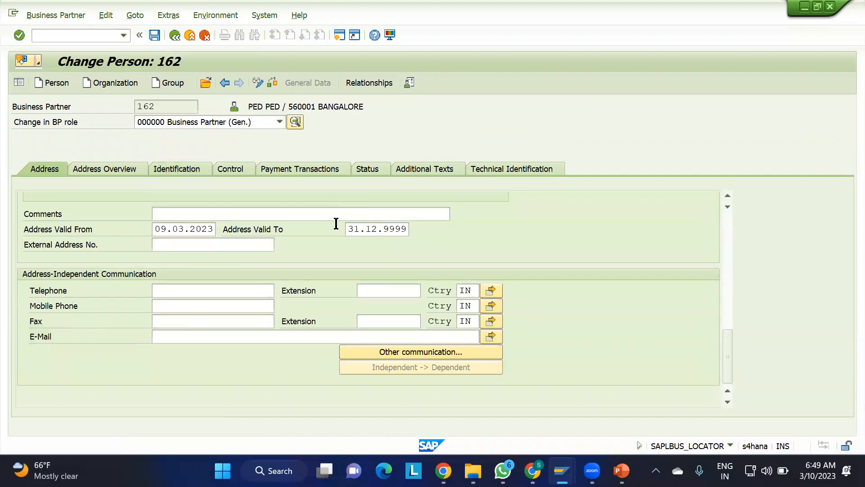
pyautogui.scroll(10, 336, 223)
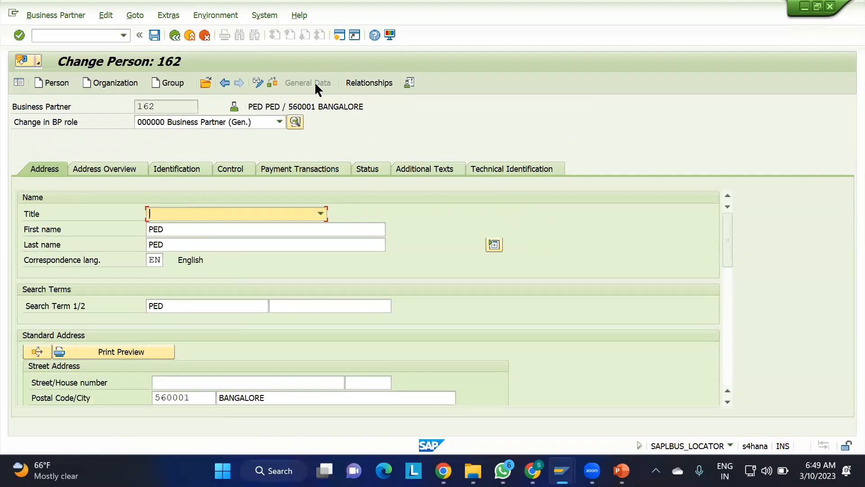
pyautogui.click(246, 120)
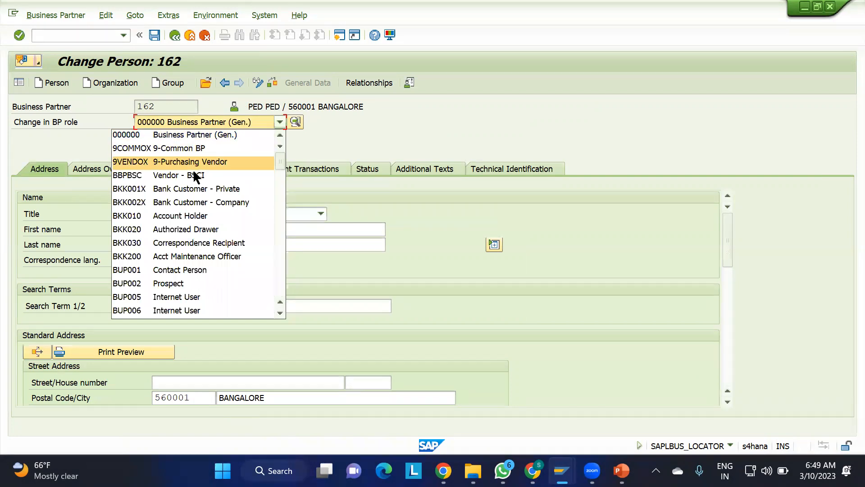
pyautogui.click(424, 228)
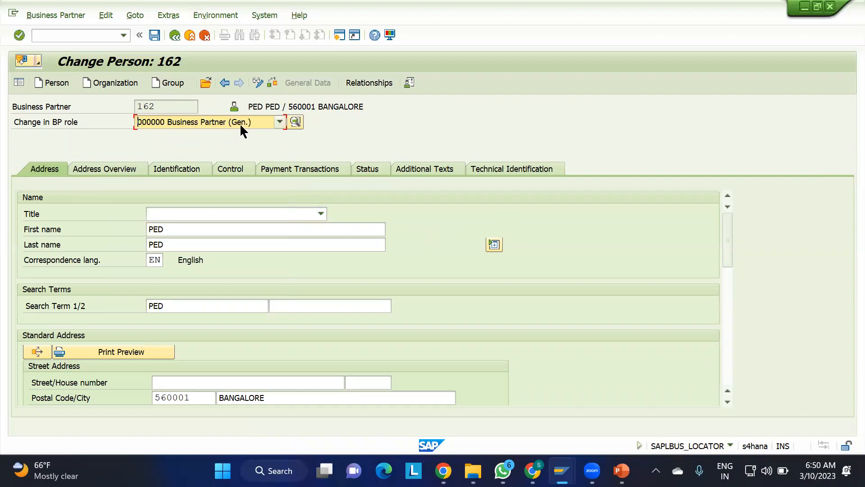
pyautogui.click(257, 84)
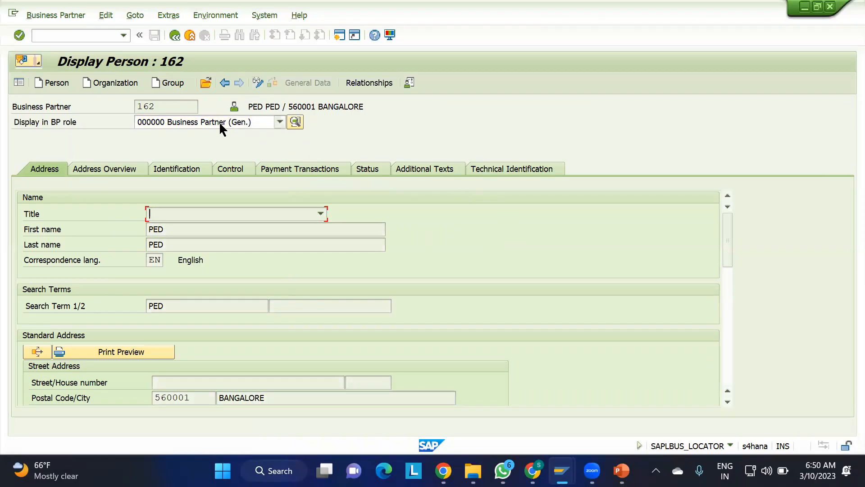
pyautogui.click(254, 85)
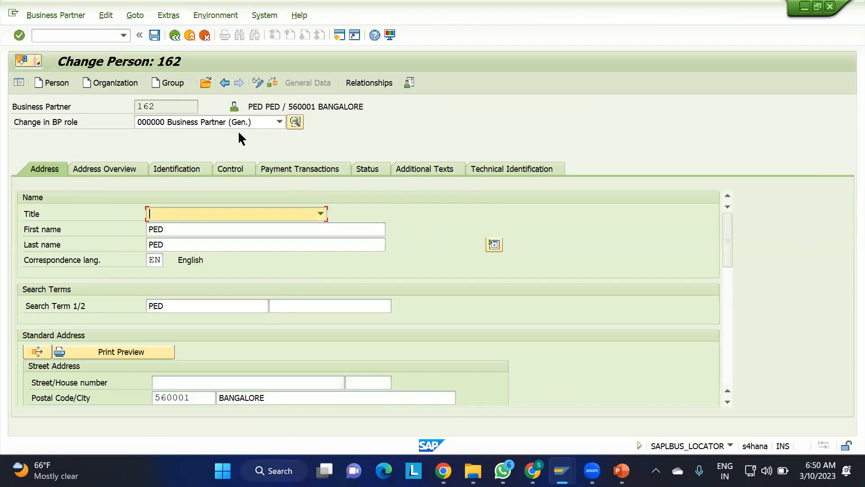
pyautogui.scroll(-5, 221, 277)
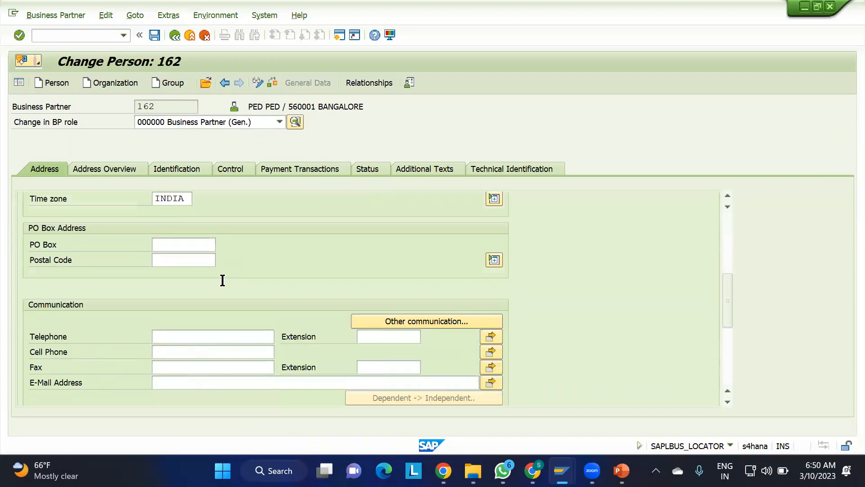
pyautogui.scroll(5, 220, 278)
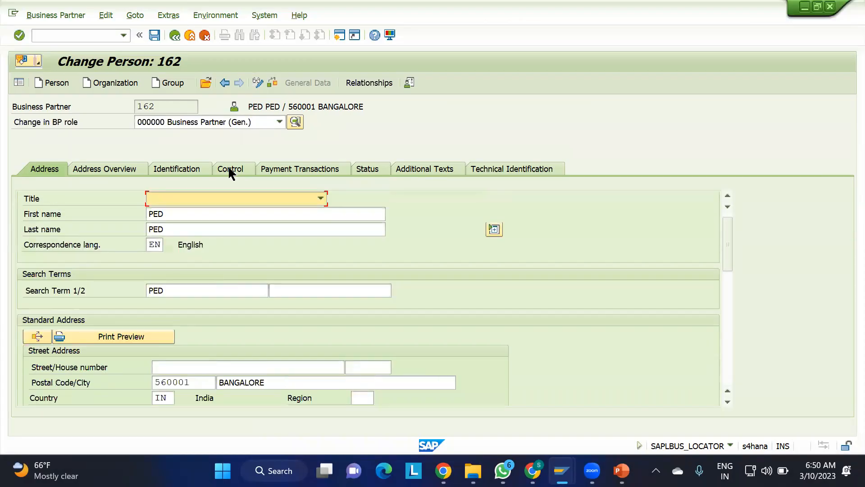
# Add the role FLVN00 Vendor(Finance) to business partner 162
pyautogui.click(199, 123)
pyautogui.press('f')
pyautogui.press('Down')
pyautogui.press('Down')
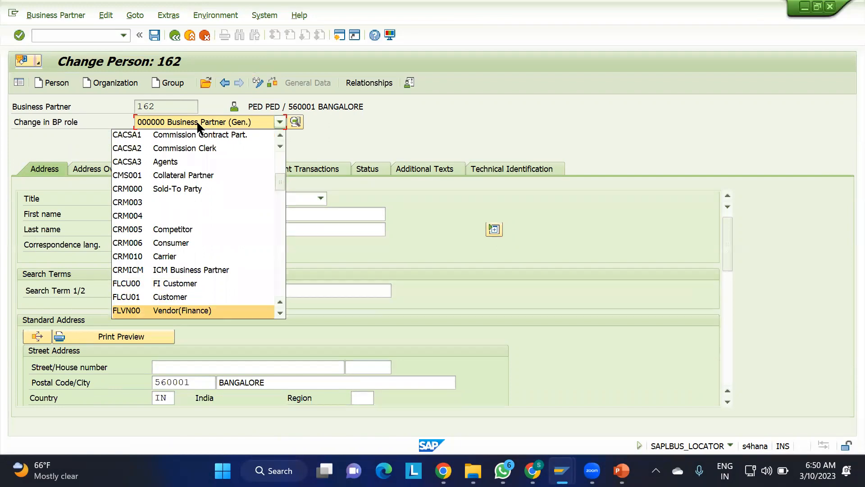
pyautogui.press('Return')
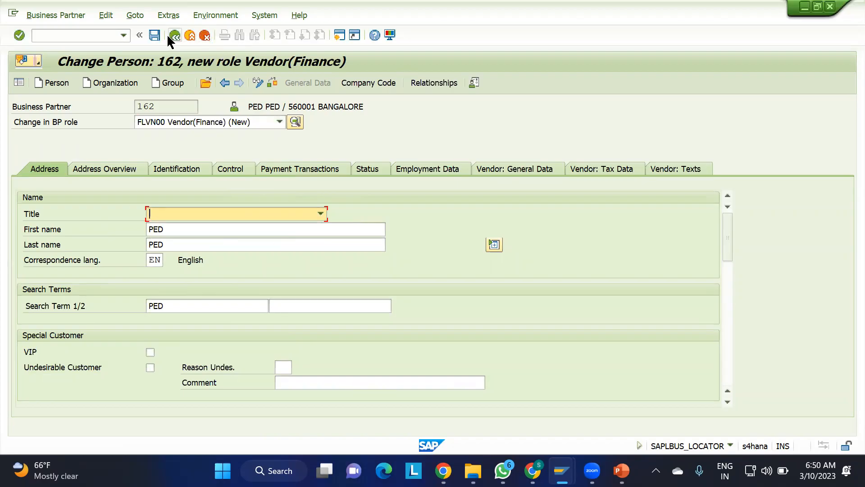
# Set the reconciliation account to 160000, Accounts payable-domestic, in the vendor's company code data
pyautogui.click(155, 36)
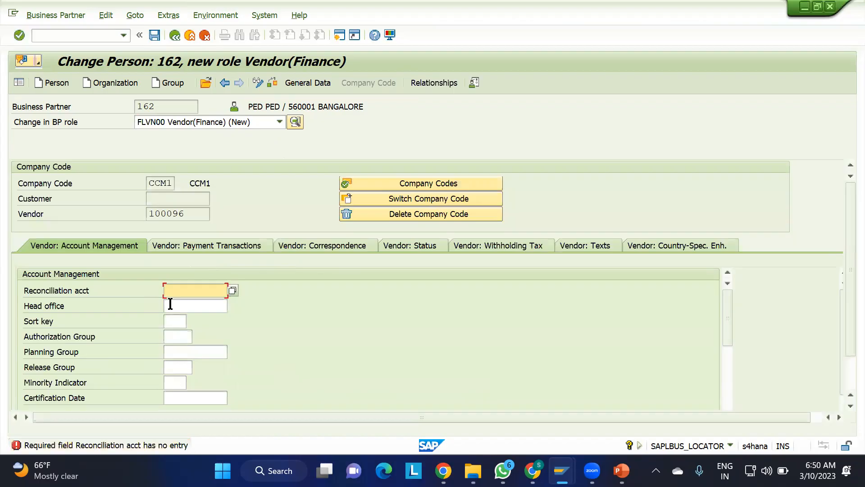
pyautogui.press('space')
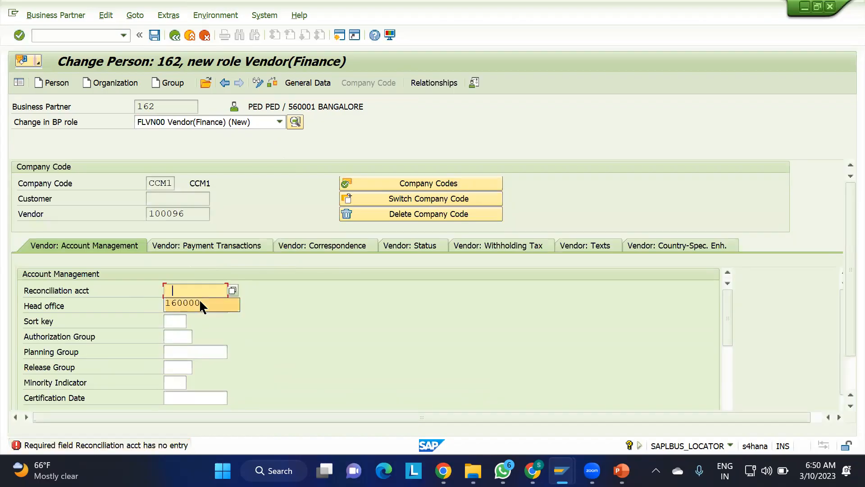
pyautogui.click(200, 301)
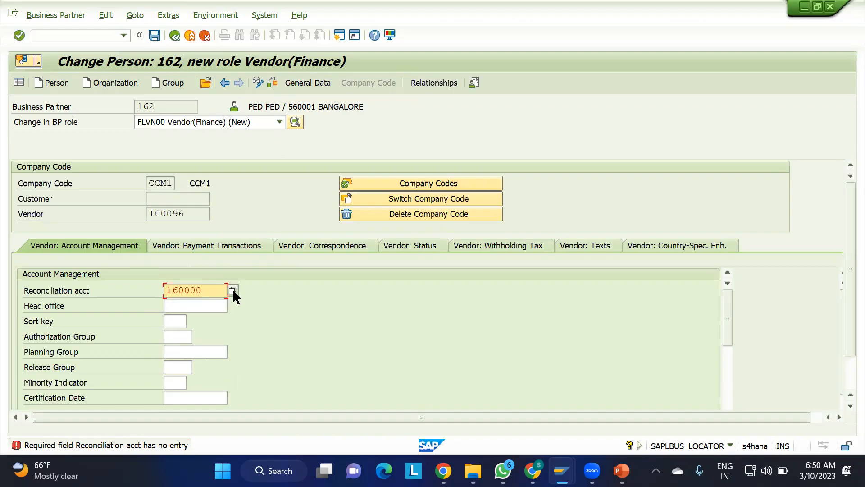
pyautogui.click(232, 290)
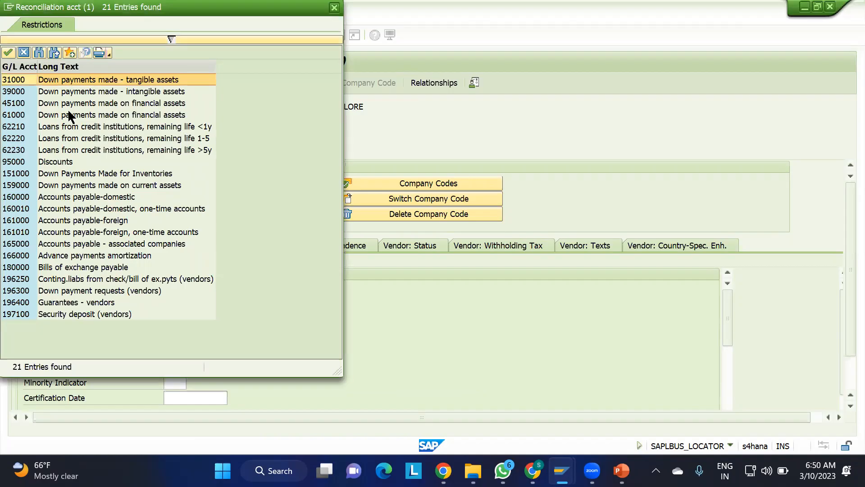
pyautogui.doubleClick(61, 193)
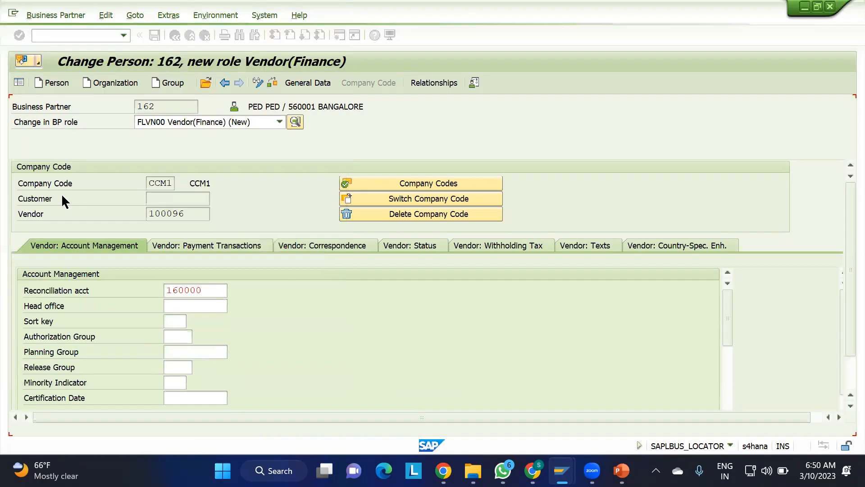
# Set the company code payment terms to 0001 and save the business partner
pyautogui.click(197, 246)
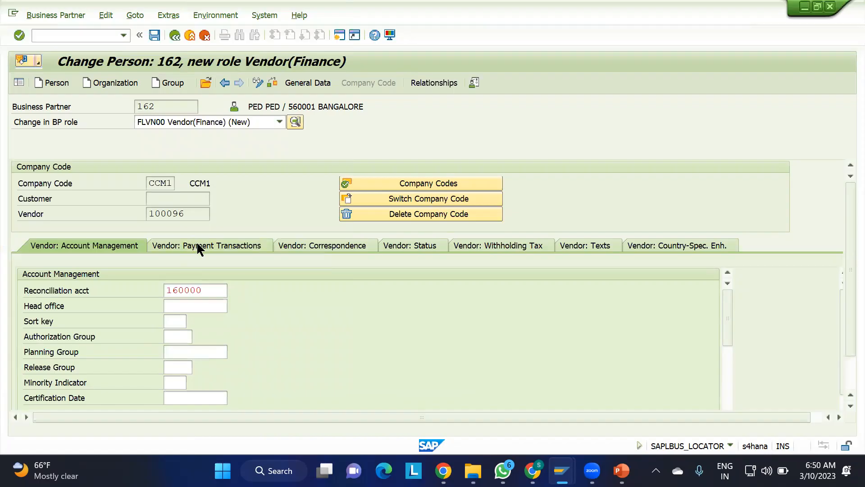
pyautogui.write('0001')
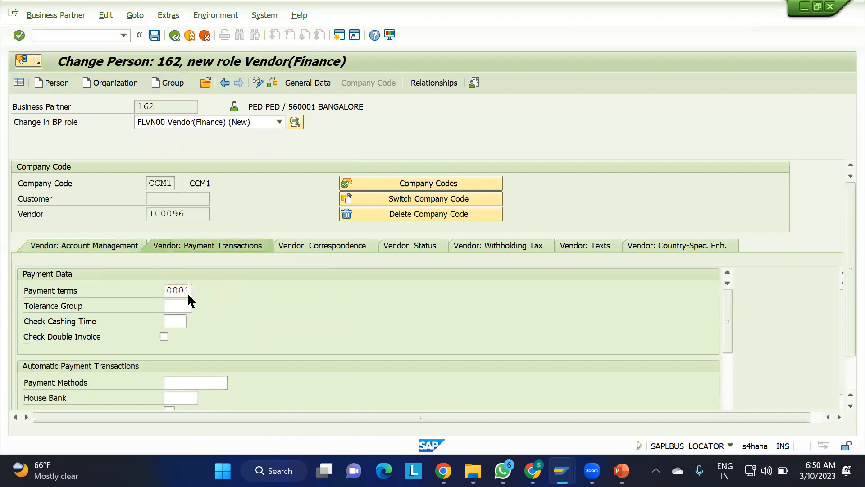
pyautogui.press('Return')
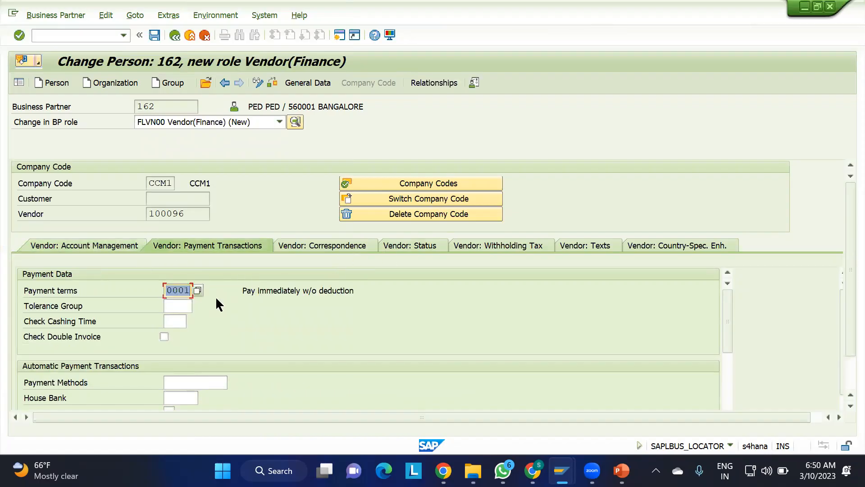
pyautogui.click(155, 35)
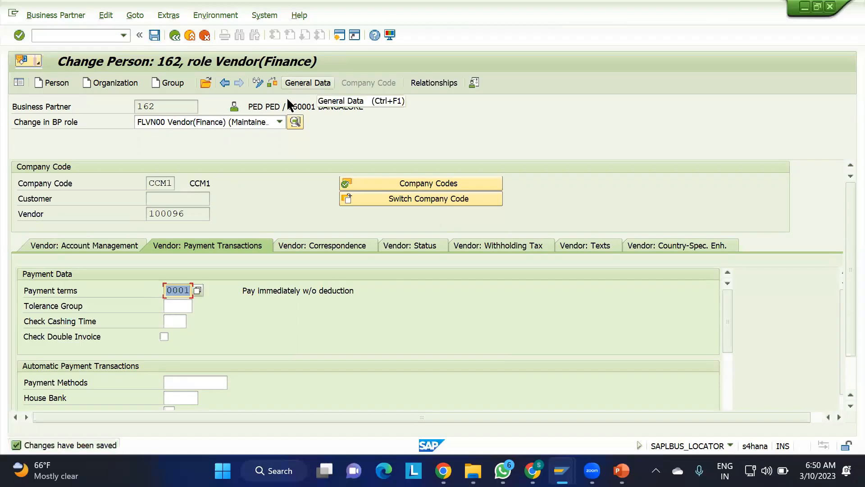
# Change to role FLVN01 Vendor(Purchasing) and enter purchasing organization POM1 in the purchasing data
pyautogui.click(194, 122)
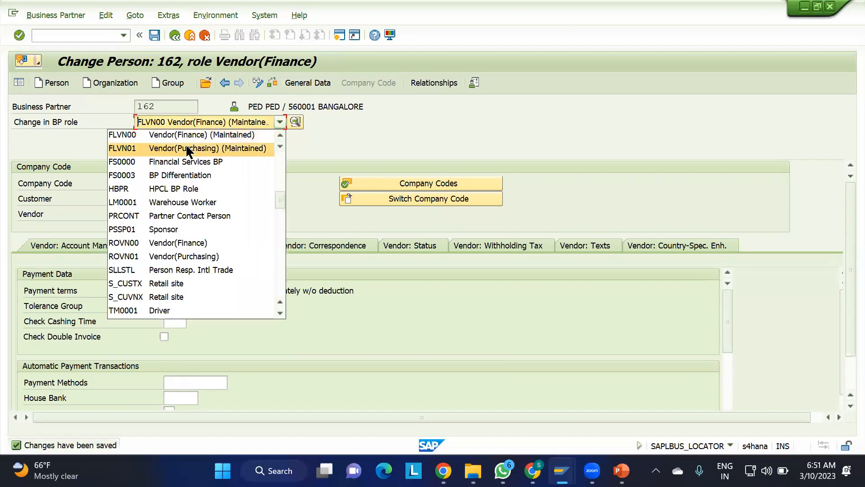
pyautogui.click(188, 149)
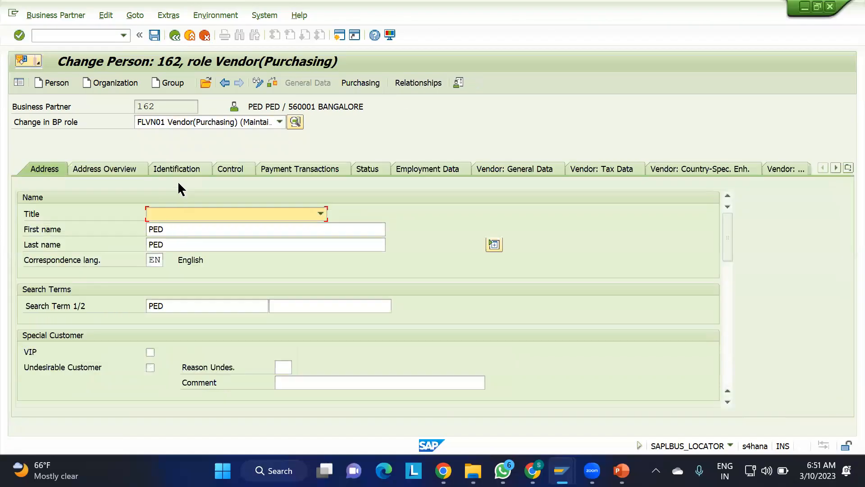
pyautogui.click(350, 82)
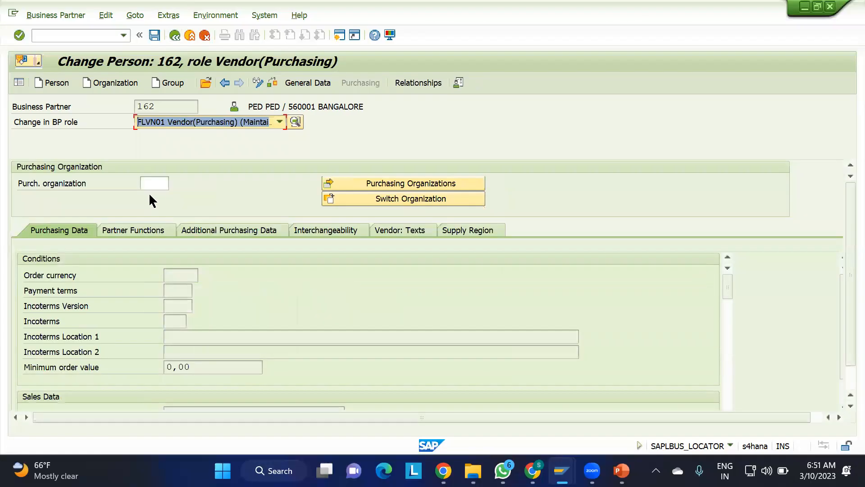
pyautogui.click(151, 185)
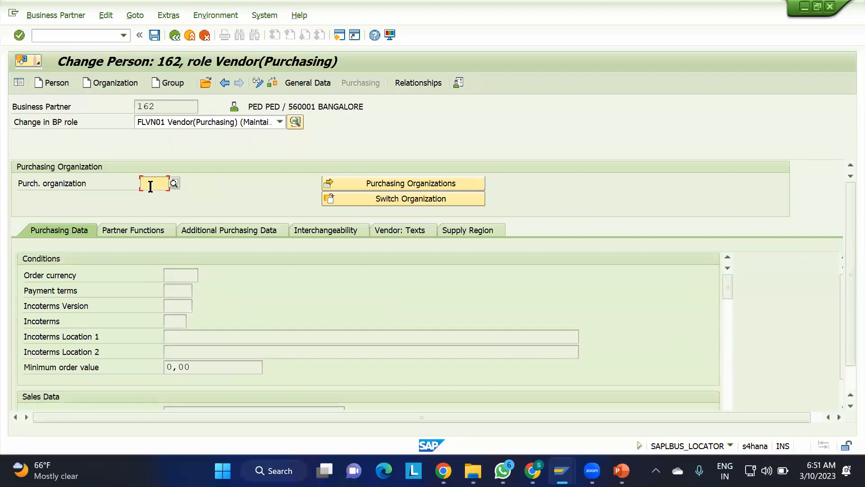
pyautogui.write('POM1')
pyautogui.press('Return')
# Set order currency INR, payment terms 0001, Incoterms CIF and Incoterms location 1 CIF, save, and return to general data
pyautogui.write('INR')
pyautogui.press('Tab')
pyautogui.press('Tab')
pyautogui.press('Tab')
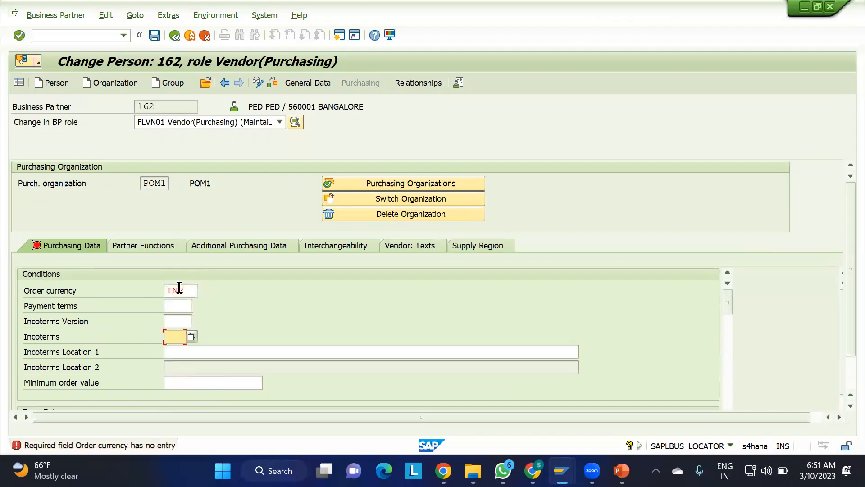
pyautogui.hotkey('shift', 'Tab')
pyautogui.hotkey('shift', 'Tab')
pyautogui.write('0001')
pyautogui.press('Tab')
pyautogui.press('Tab')
pyautogui.write('CIF')
pyautogui.press('Tab')
pyautogui.write('CIF')
pyautogui.press('Return')
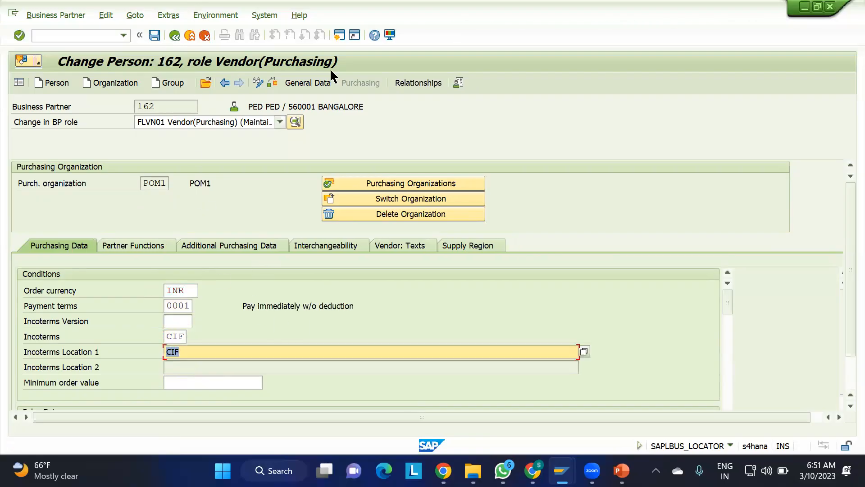
pyautogui.click(311, 83)
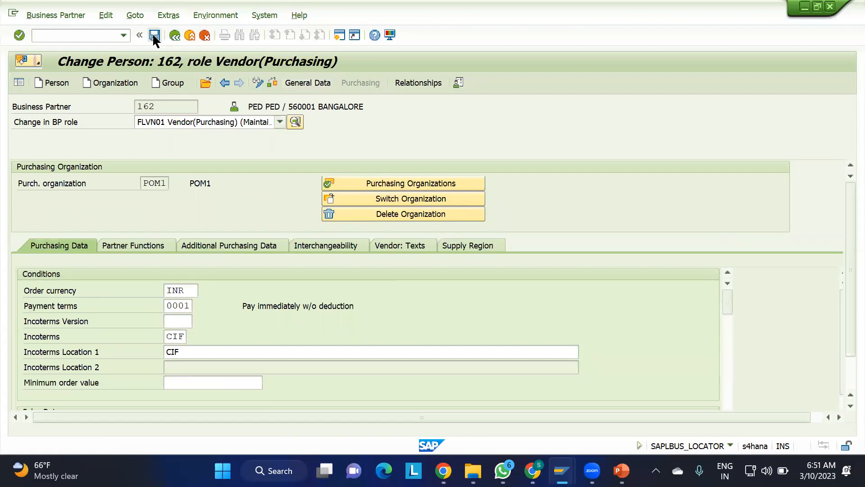
pyautogui.click(154, 37)
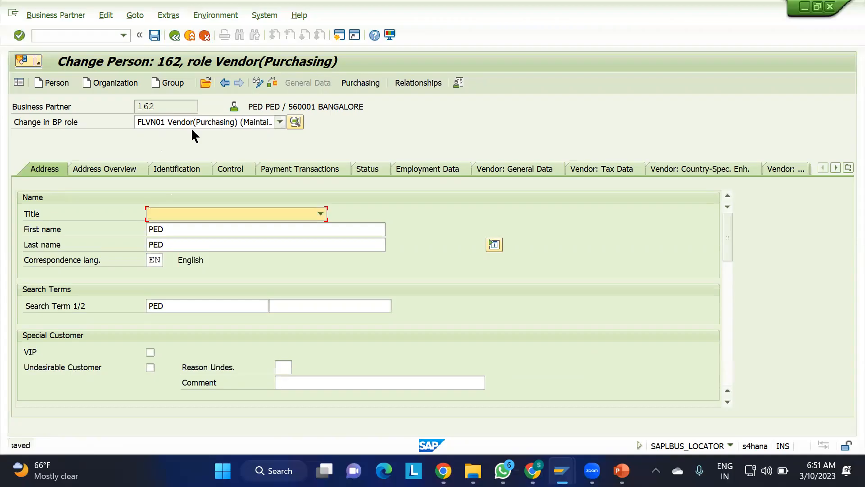
# Examine the plant assignment in the vendor general data of business partner 162
pyautogui.click(520, 169)
pyautogui.scroll(-5, 412, 298)
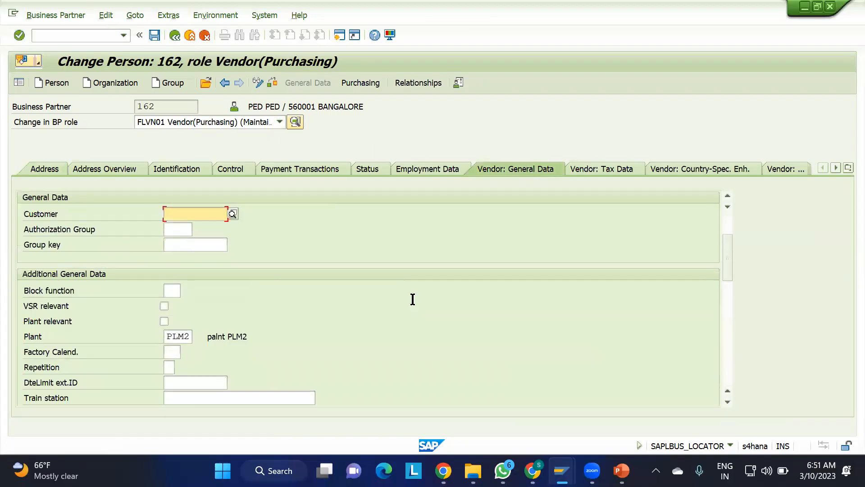
pyautogui.moveTo(191, 260); pyautogui.dragTo(137, 260)
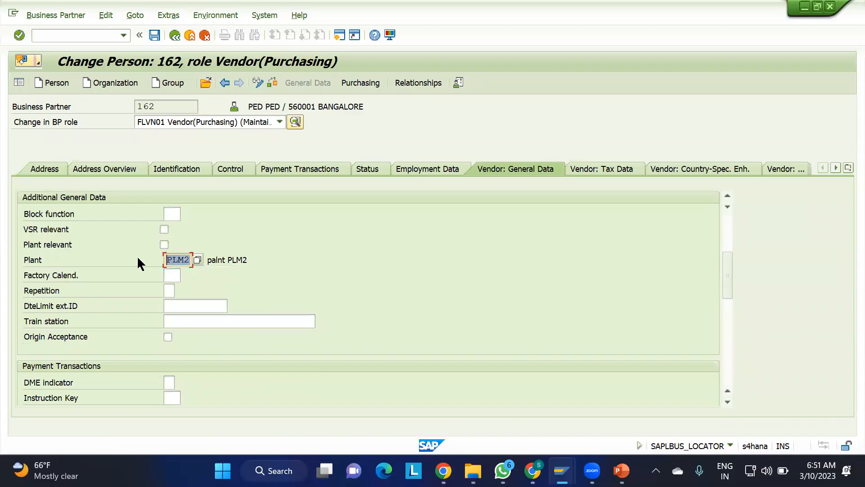
pyautogui.click(375, 258)
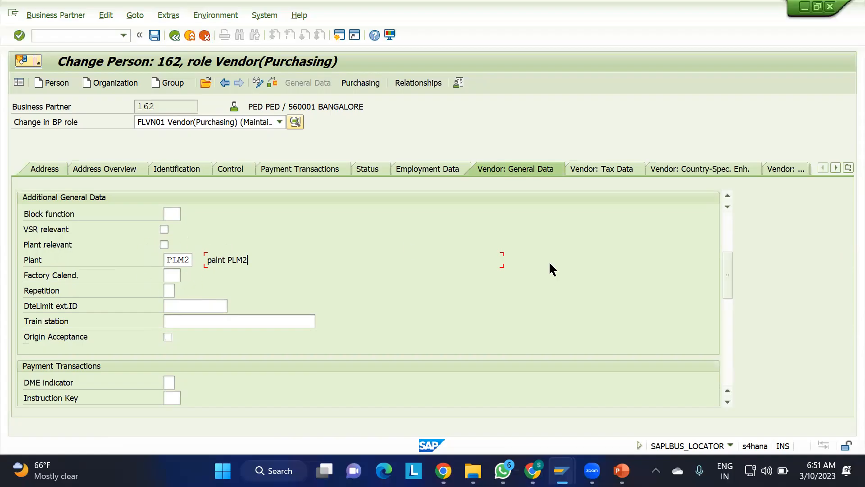
pyautogui.moveTo(561, 470)
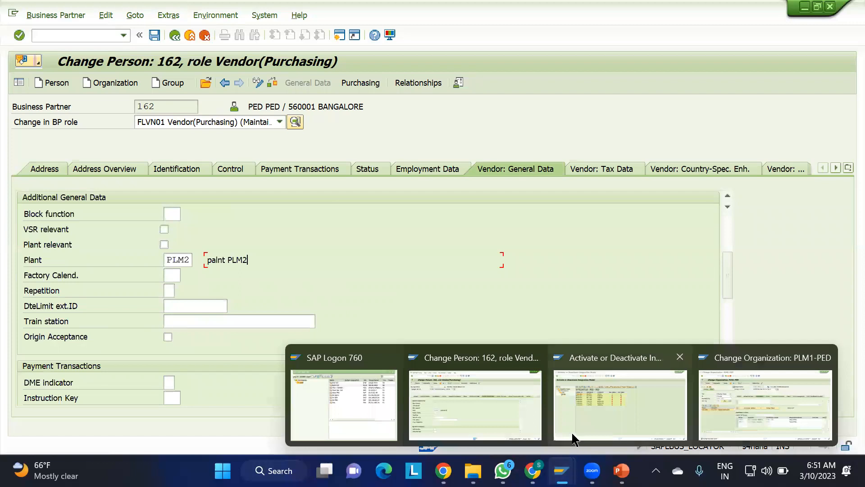
# Switch to the ERP session and run XK03 to display the purchasing data of vendor PLM1-PED for purchasing organization POM1
pyautogui.click(634, 398)
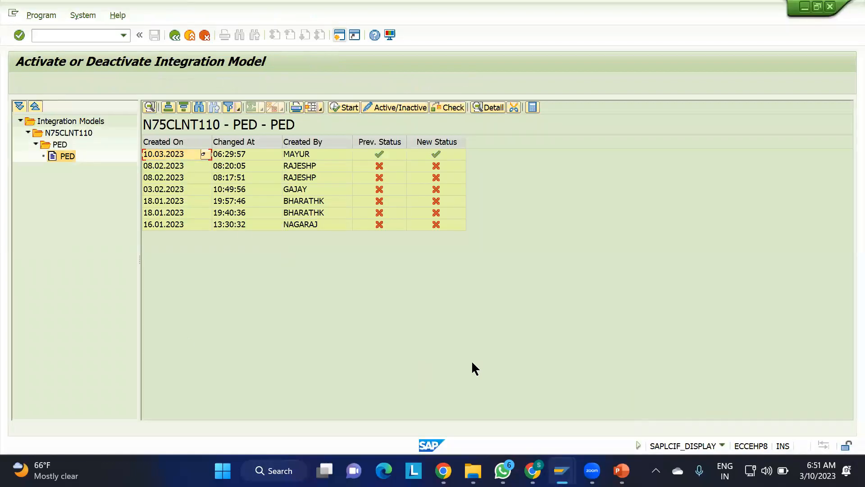
pyautogui.click(96, 36)
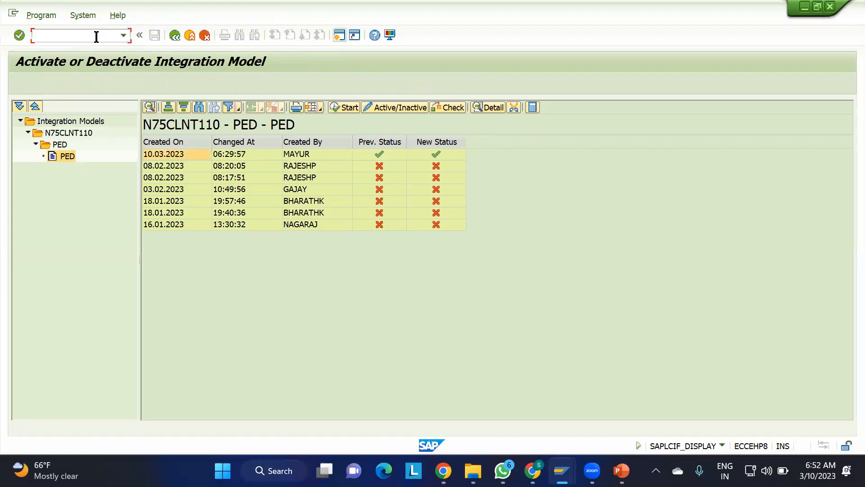
pyautogui.write('/nxk03')
pyautogui.press('Return')
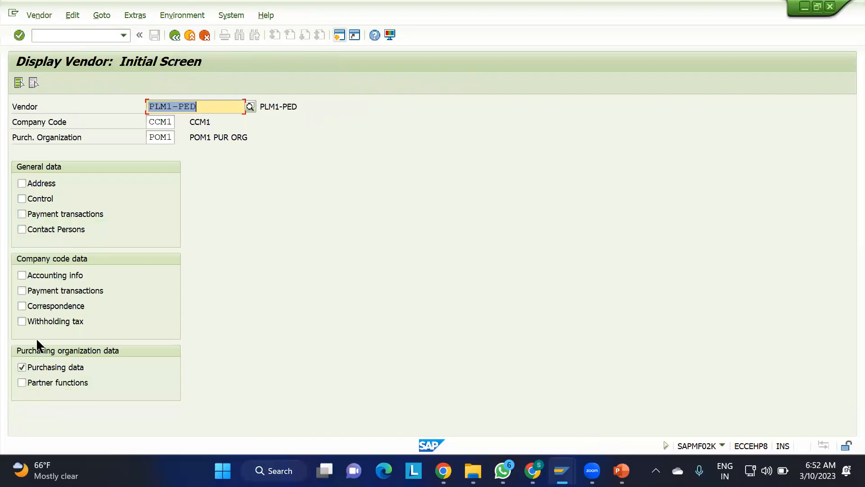
pyautogui.press('Return')
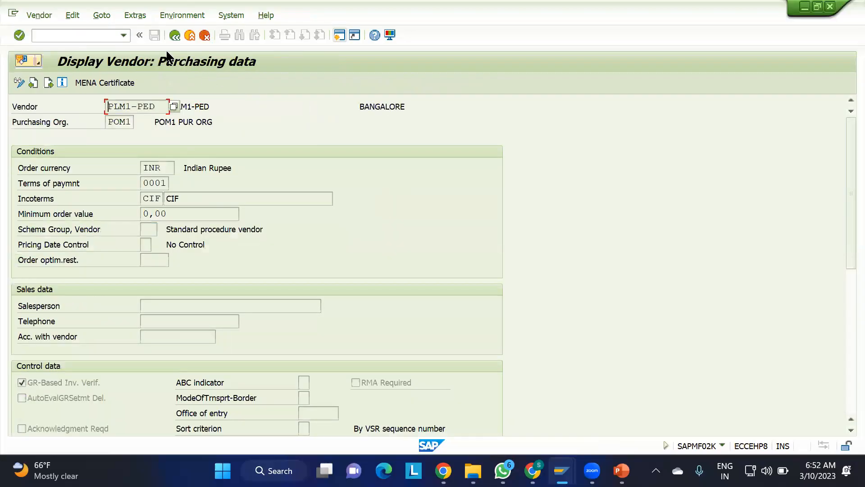
# Check the plant assignment in the vendor's additional purchasing data and close it
pyautogui.click(126, 15)
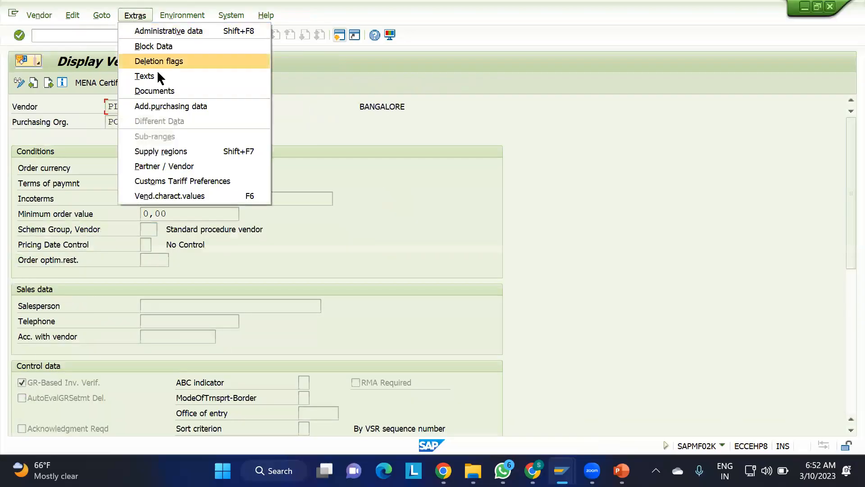
pyautogui.click(164, 107)
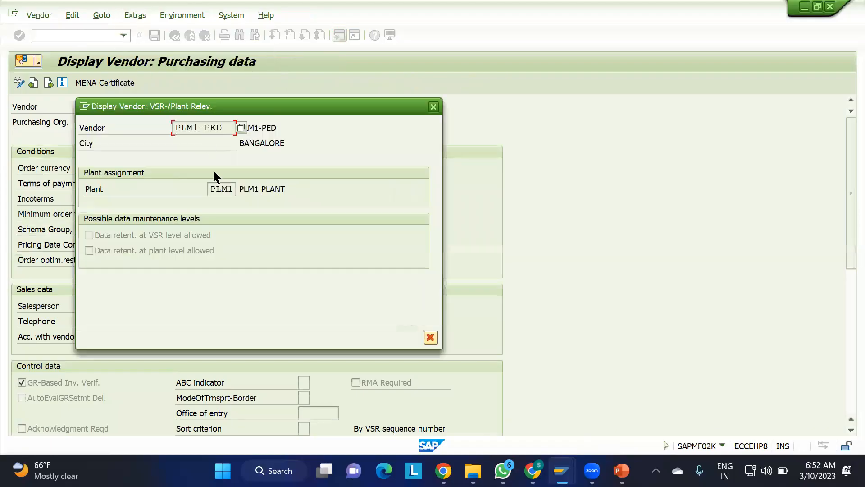
pyautogui.click(434, 108)
# Return to business partner PLM1-PED and examine the ID types, identification numbers and responsible institutions of the CRM004 and CRM011 entries
pyautogui.moveTo(562, 471)
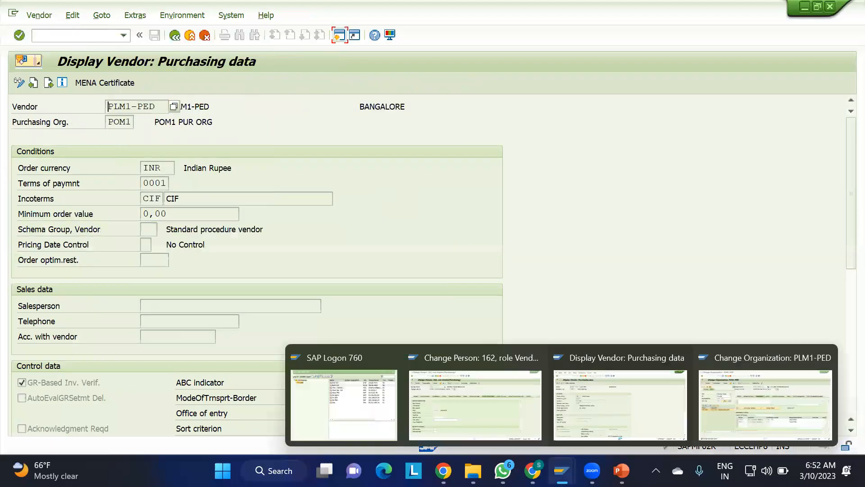
pyautogui.click(744, 423)
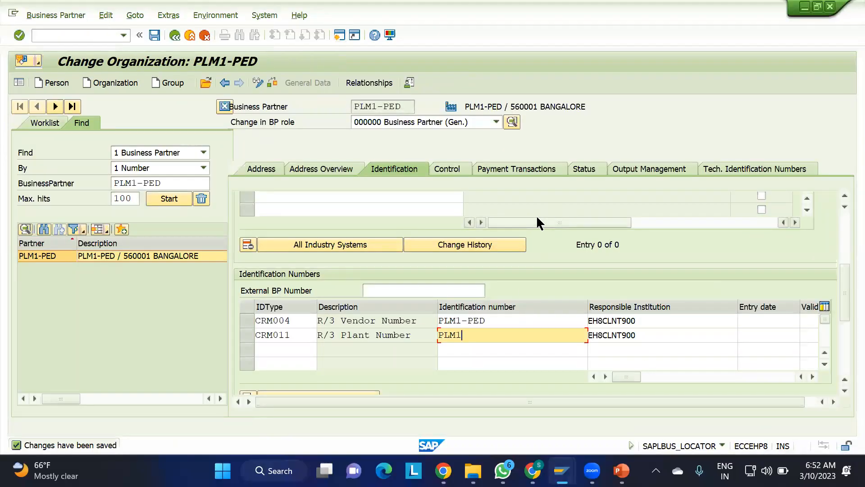
pyautogui.moveTo(300, 335); pyautogui.dragTo(217, 334)
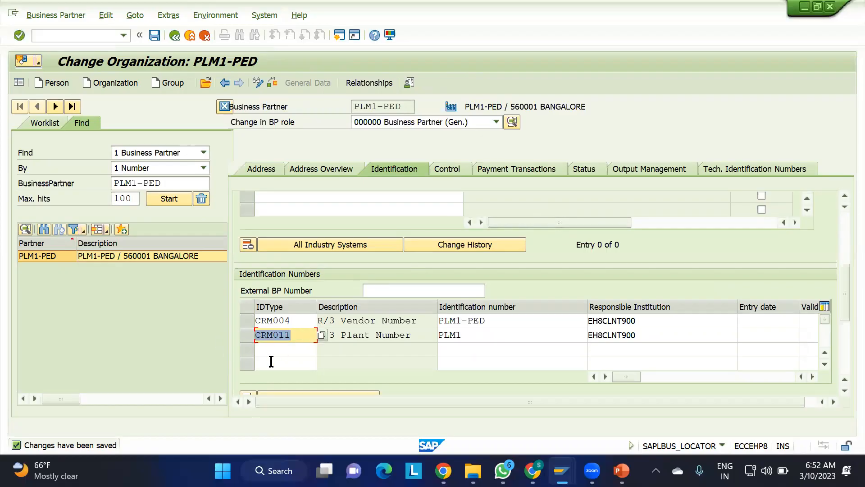
pyautogui.moveTo(296, 320); pyautogui.dragTo(217, 321)
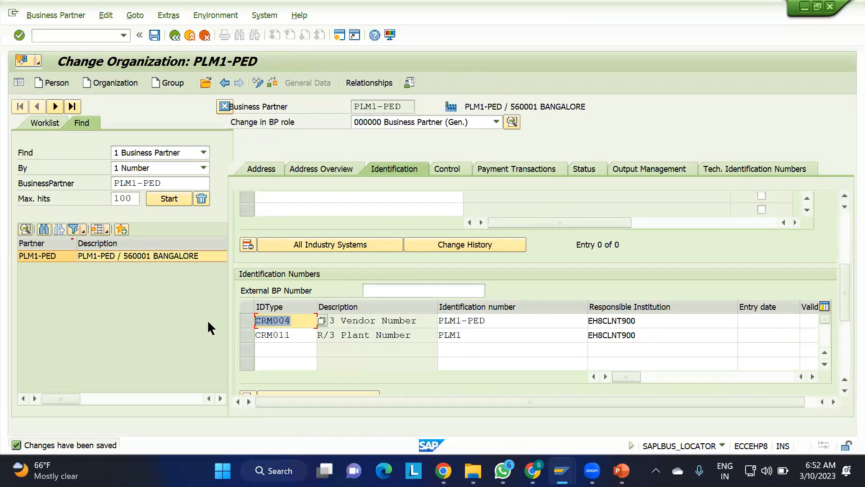
pyautogui.moveTo(295, 336); pyautogui.dragTo(168, 392)
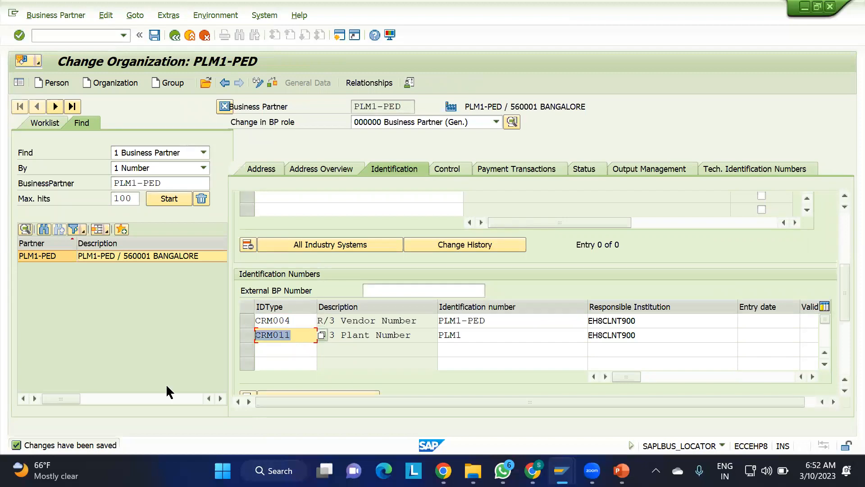
pyautogui.click(276, 351)
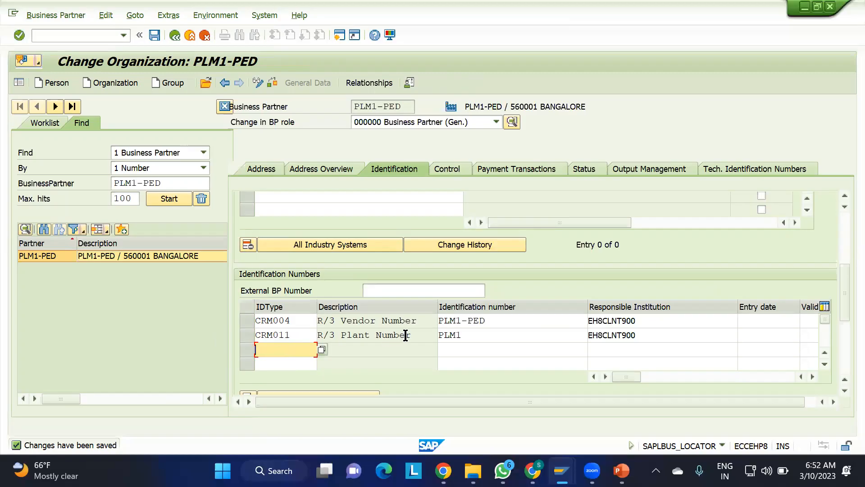
pyautogui.doubleClick(463, 335)
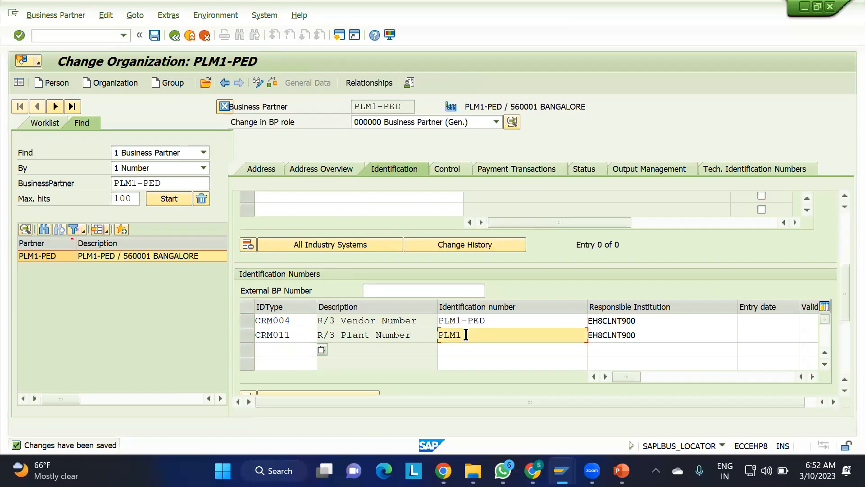
pyautogui.doubleClick(654, 333)
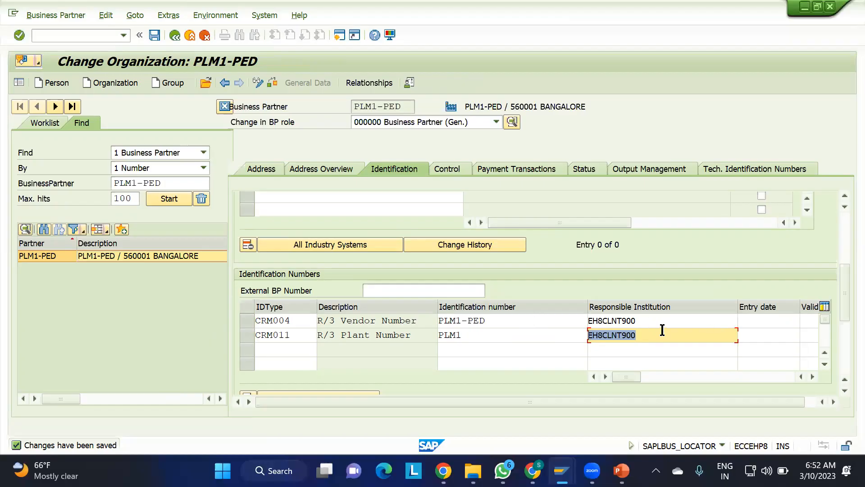
pyautogui.click(639, 320)
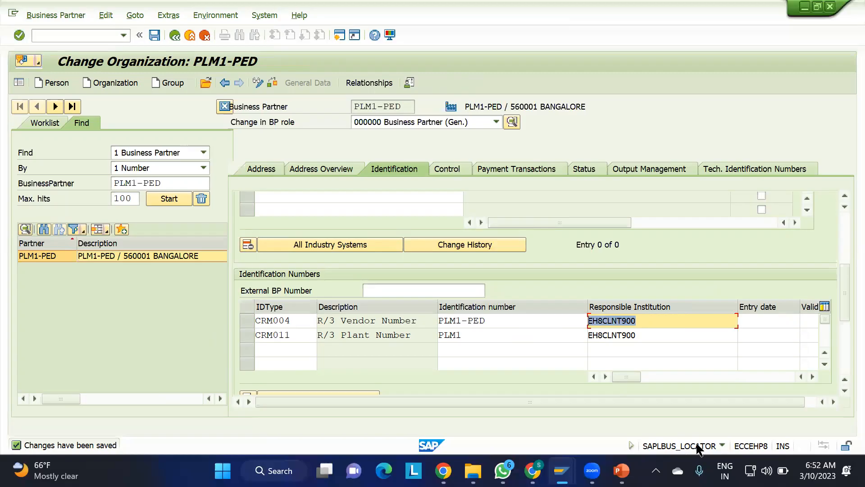
# Check the system ID and client of the ERP session that displays the vendor, and return to business partner PLM1-PED
pyautogui.hotkey('alt', 'b')
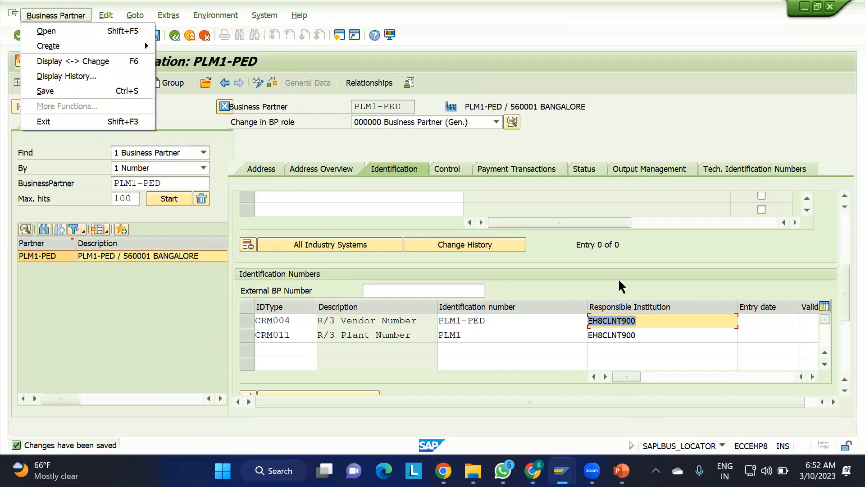
pyautogui.click(641, 264)
pyautogui.hotkey('alt', 'Tab')
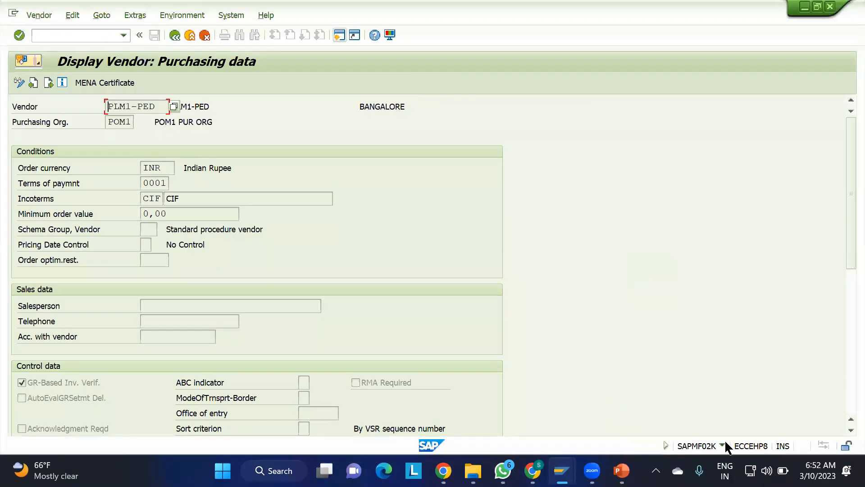
pyautogui.click(722, 444)
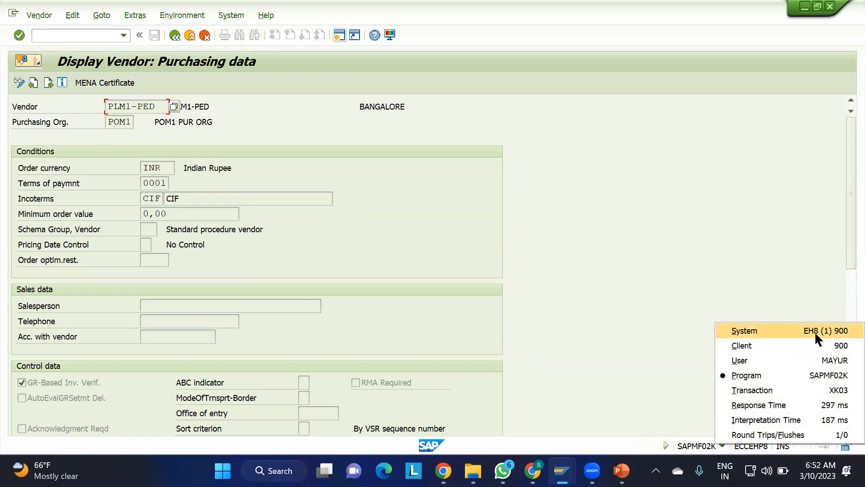
pyautogui.click(726, 283)
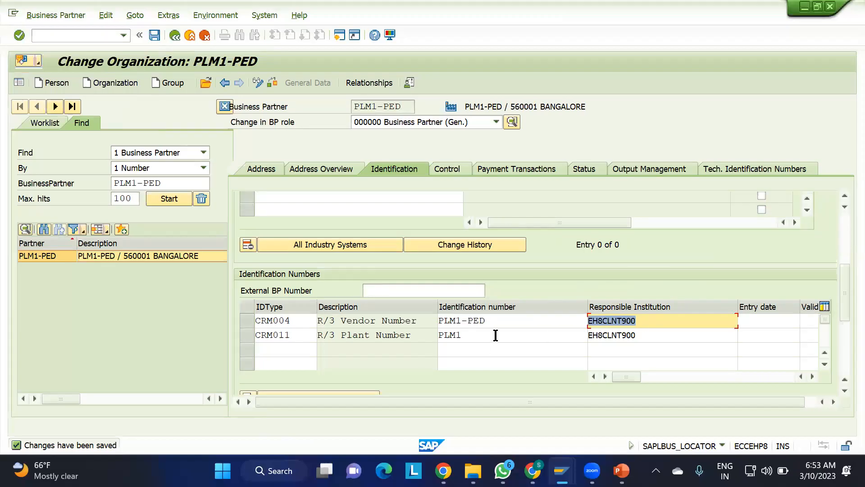
# Recheck the responsible institution of the CRM011 entry and save business partner PLM1-PED
pyautogui.click(641, 337)
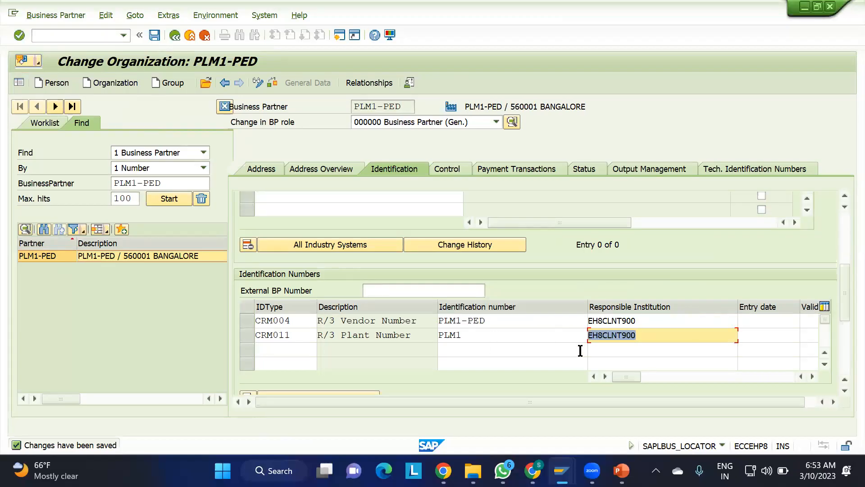
pyautogui.click(636, 351)
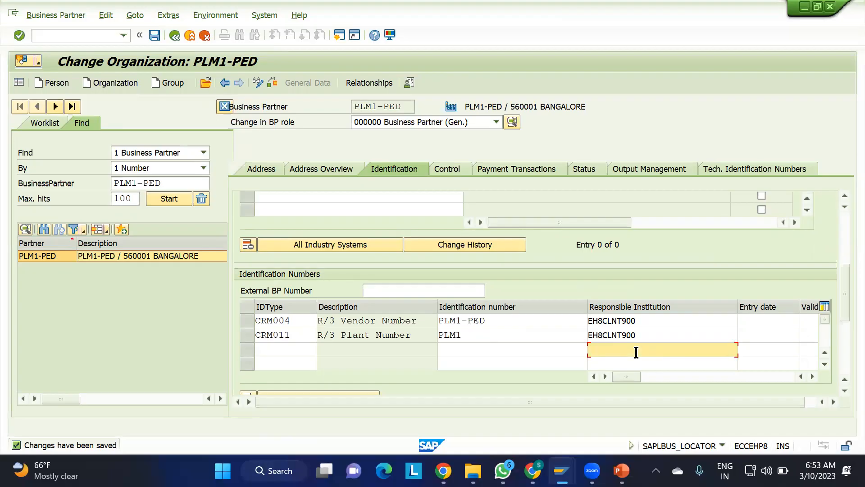
pyautogui.click(156, 35)
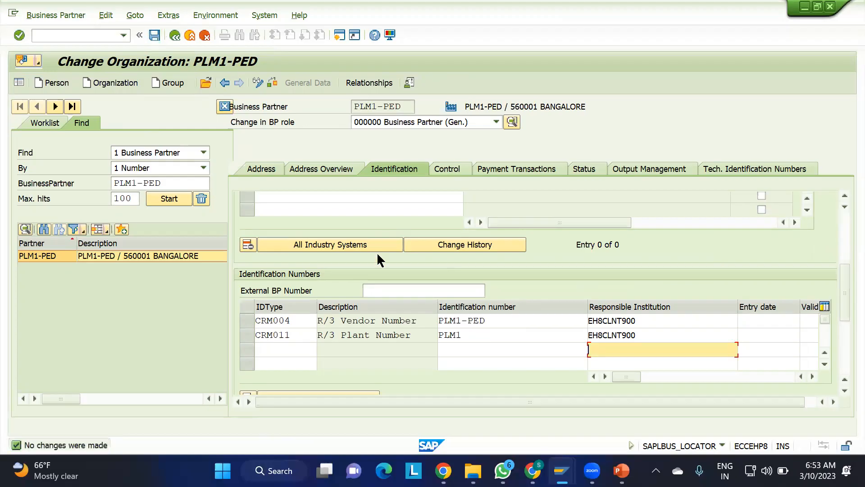
# Examine the CRM011 plant number entry against the CRM004 vendor number entry in the identification numbers of PLM1-PED
pyautogui.click(471, 338)
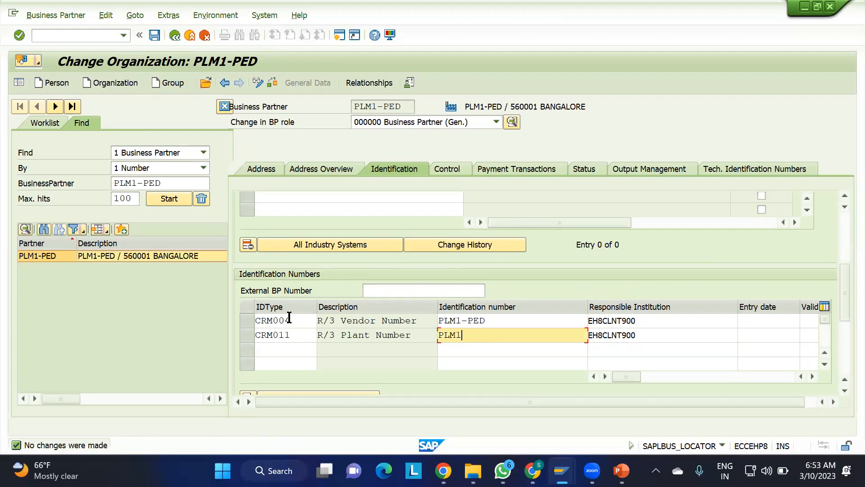
pyautogui.click(295, 334)
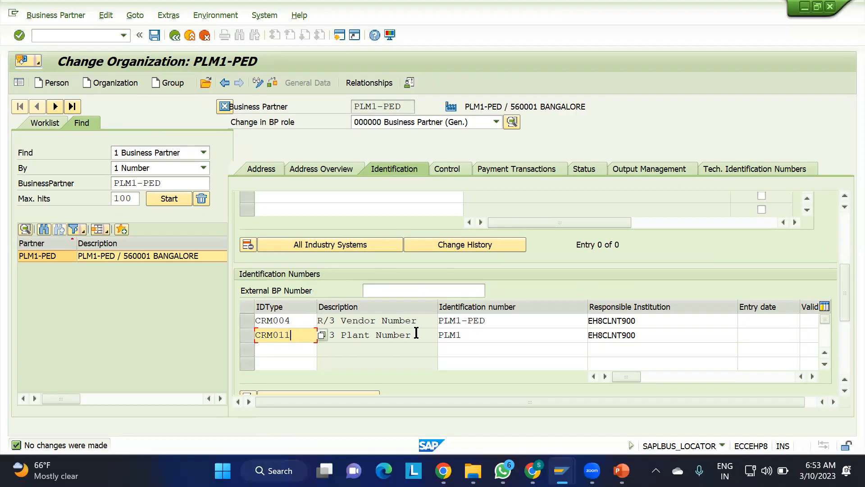
pyautogui.moveTo(416, 333); pyautogui.dragTo(278, 329)
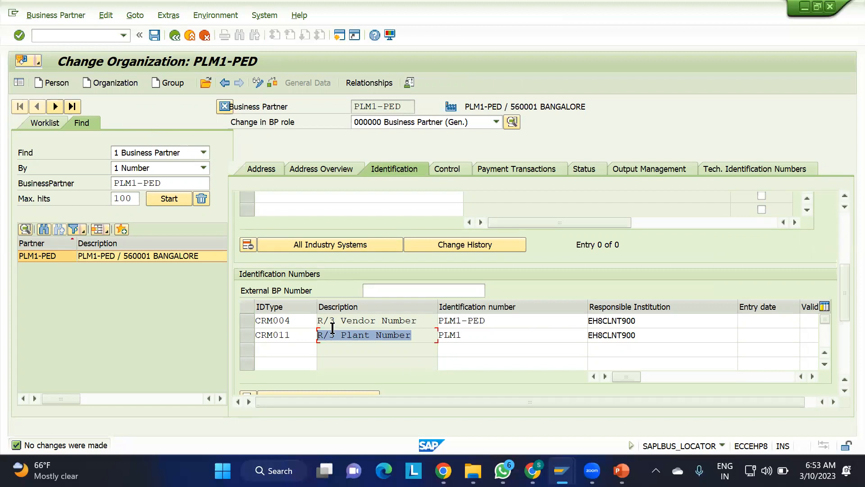
pyautogui.click(305, 334)
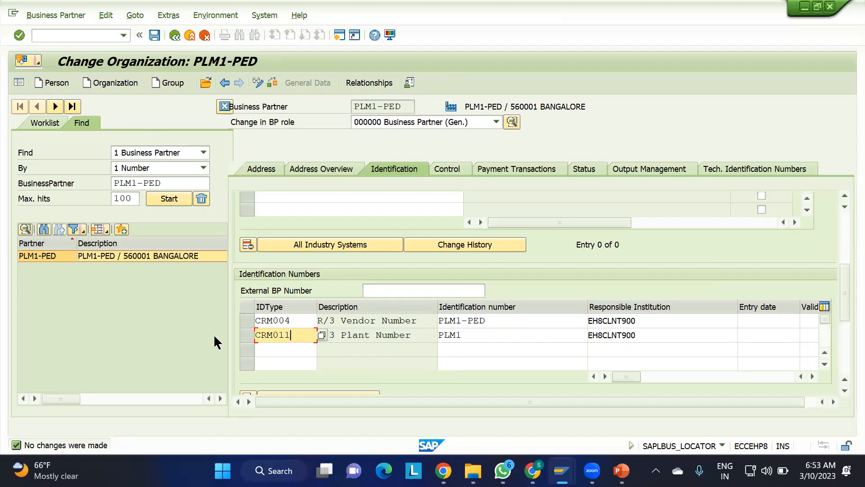
pyautogui.doubleClick(259, 338)
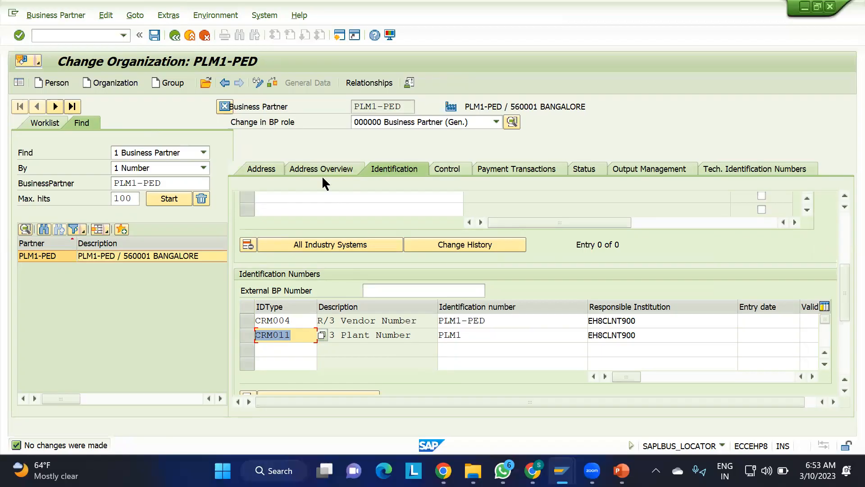
pyautogui.click(105, 41)
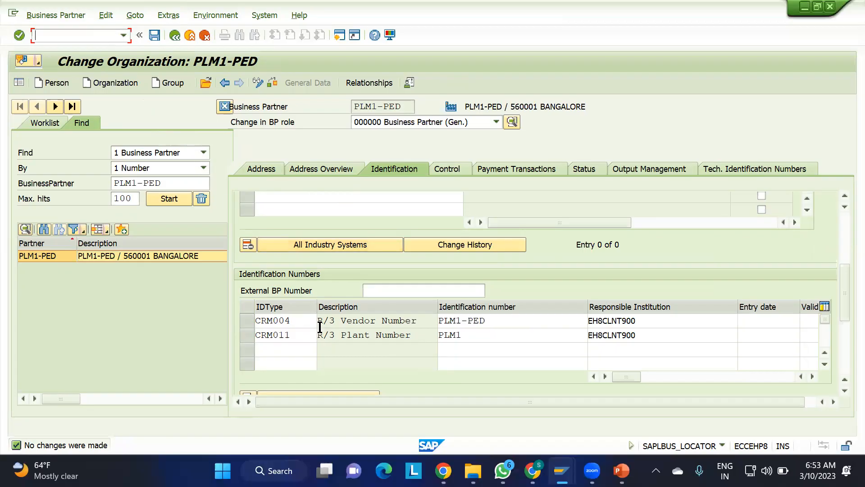
pyautogui.click(307, 335)
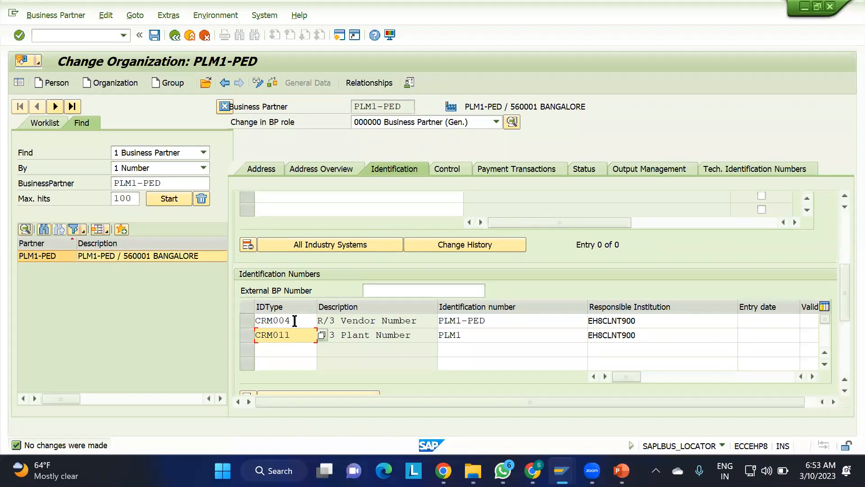
pyautogui.click(296, 321)
pyautogui.click(296, 334)
pyautogui.click(90, 36)
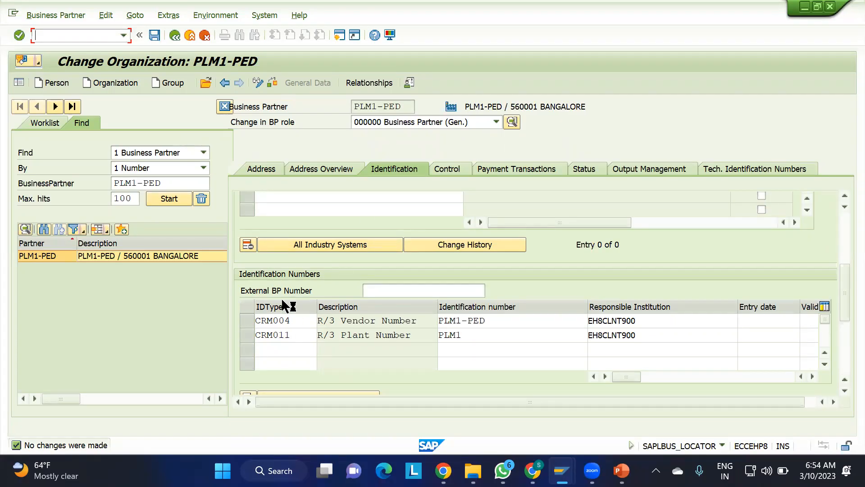
pyautogui.doubleClick(291, 335)
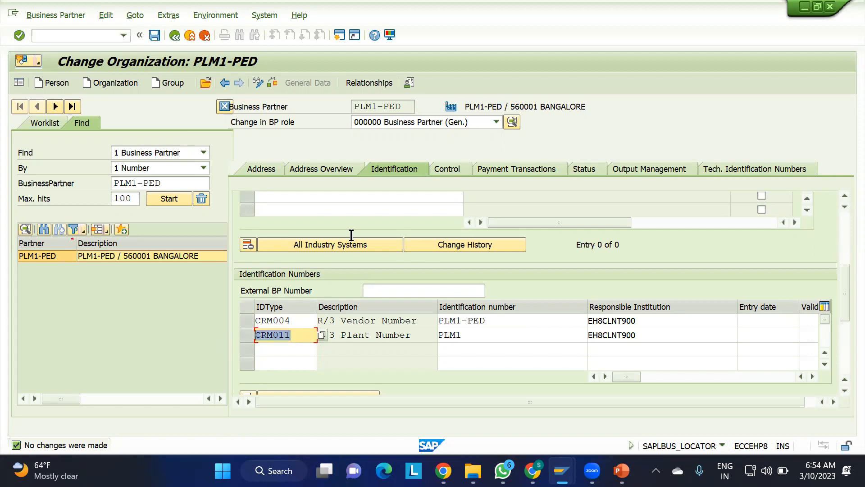
pyautogui.click(200, 309)
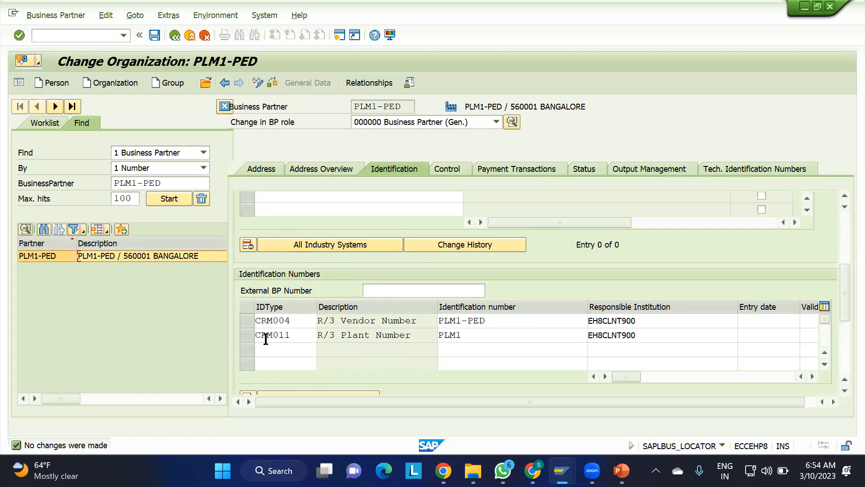
# Leave the maintenance of business partner PLM1-PED and close its EWM session
pyautogui.click(175, 33)
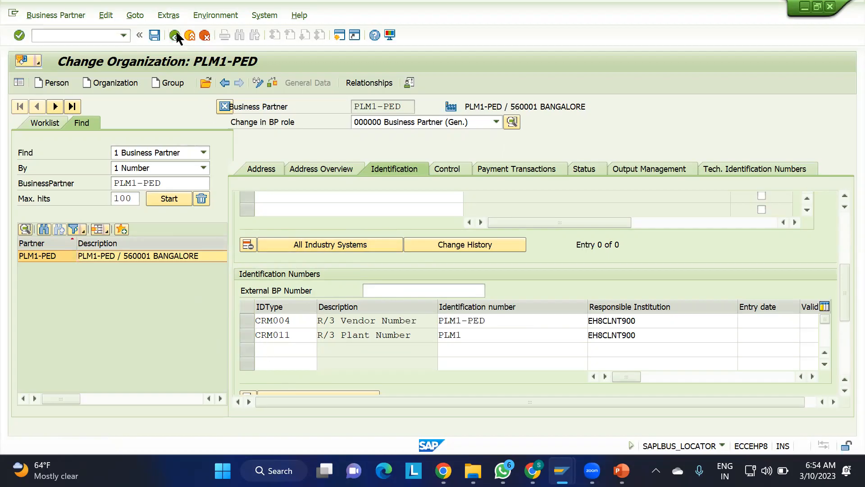
pyautogui.click(832, 13)
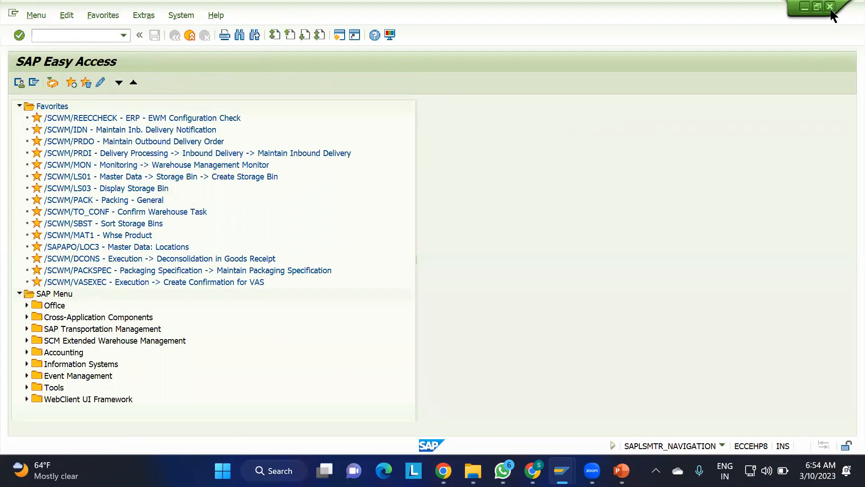
pyautogui.click(104, 98)
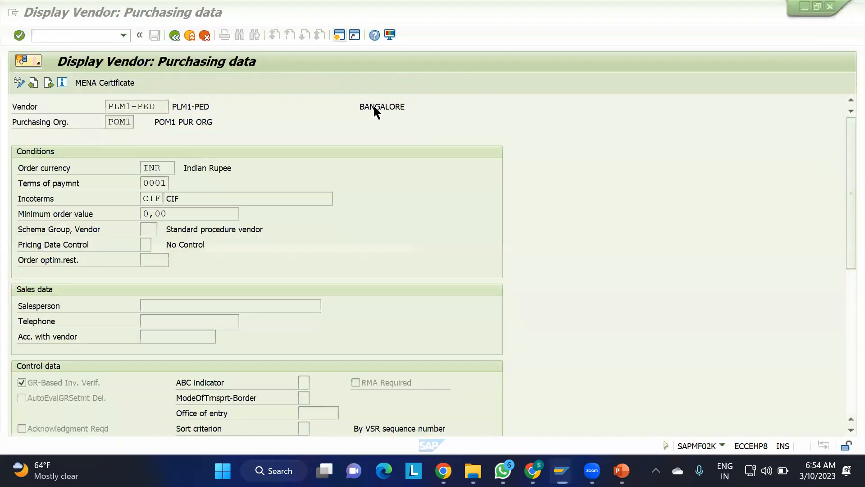
# Close the ERP session that displays vendor PLM1-PED and confirm the log-off
pyautogui.click(831, 7)
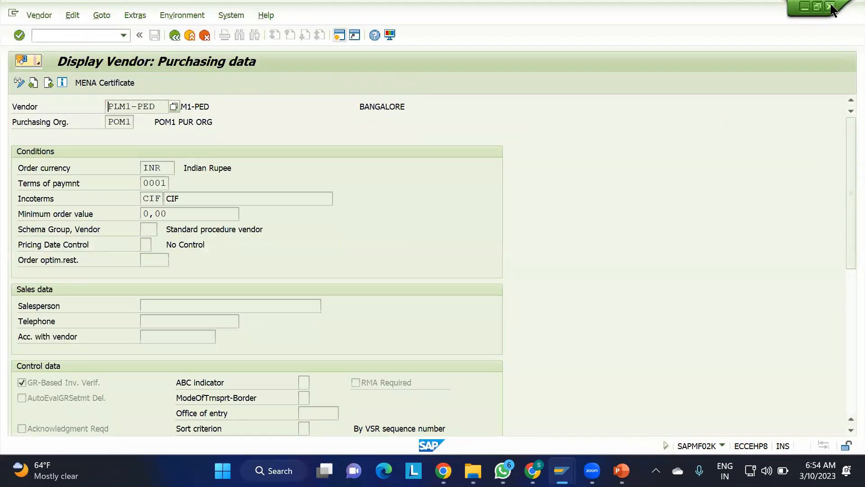
pyautogui.click(154, 251)
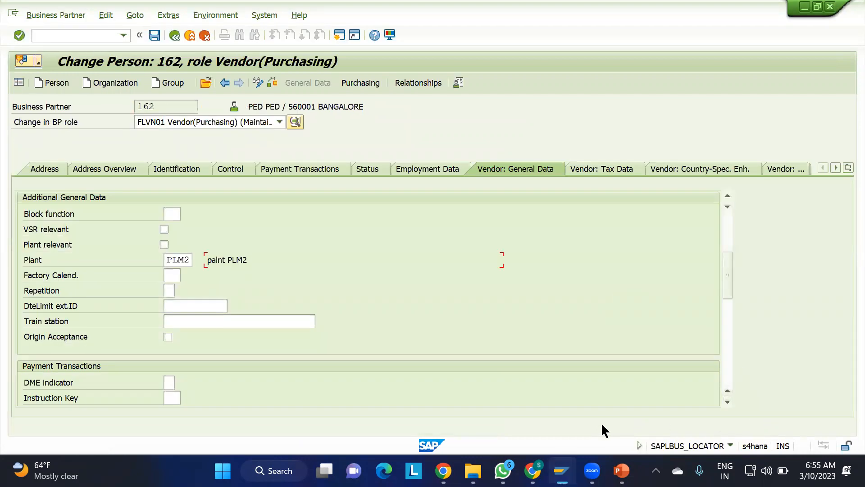
# Switch to the EWM Org Structure spreadsheet and commit CRM011 as the ID type in cell E131
pyautogui.click(533, 471)
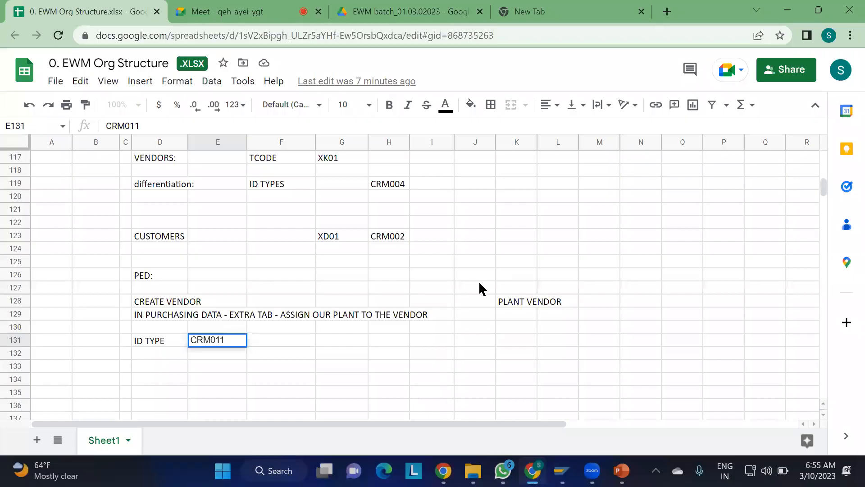
pyautogui.scroll(1, 480, 283)
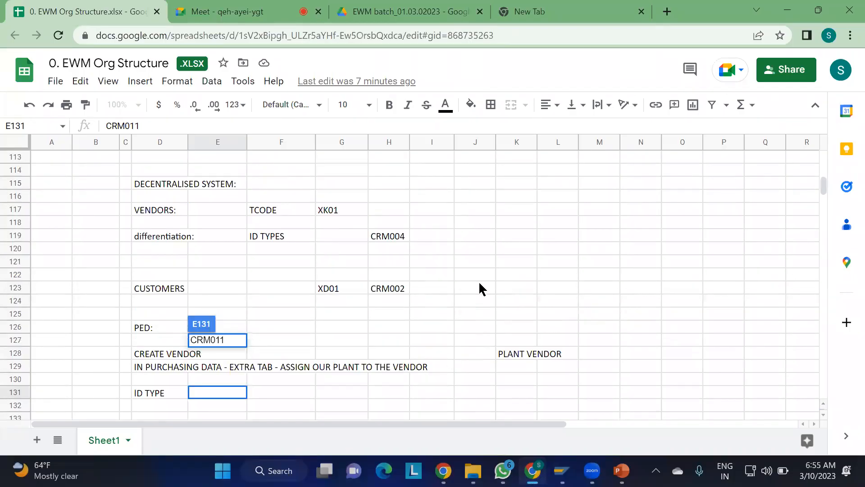
pyautogui.click(479, 285)
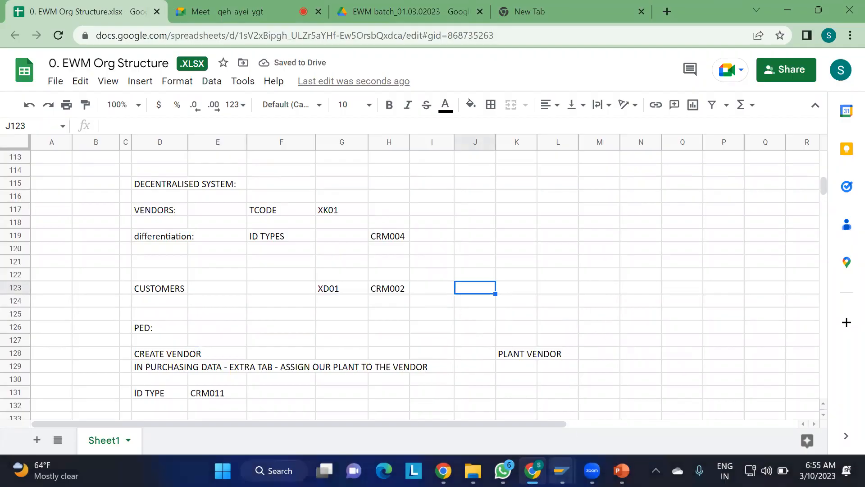
# Return to the S/4HANA session, leave the business partner and open the SAP Reference IMG with transaction SPRO
pyautogui.moveTo(561, 471)
pyautogui.click(597, 402)
pyautogui.click(80, 39)
pyautogui.write('/N')
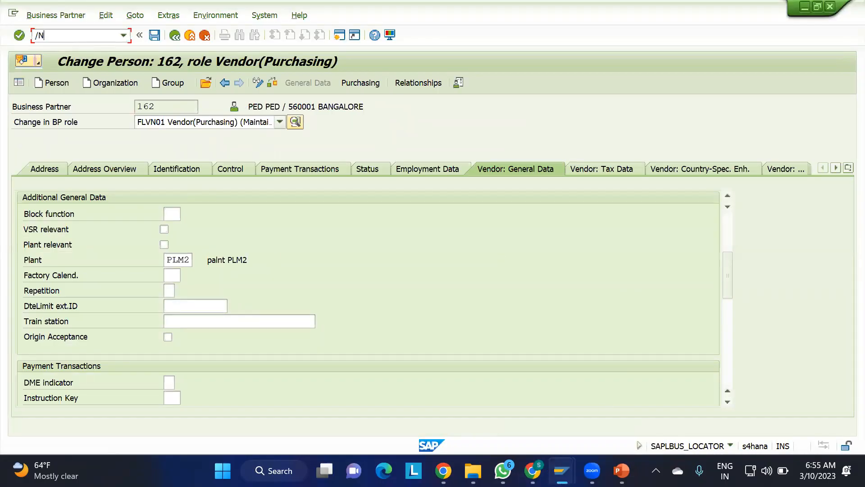
pyautogui.write('SPRO')
pyautogui.press('Return')
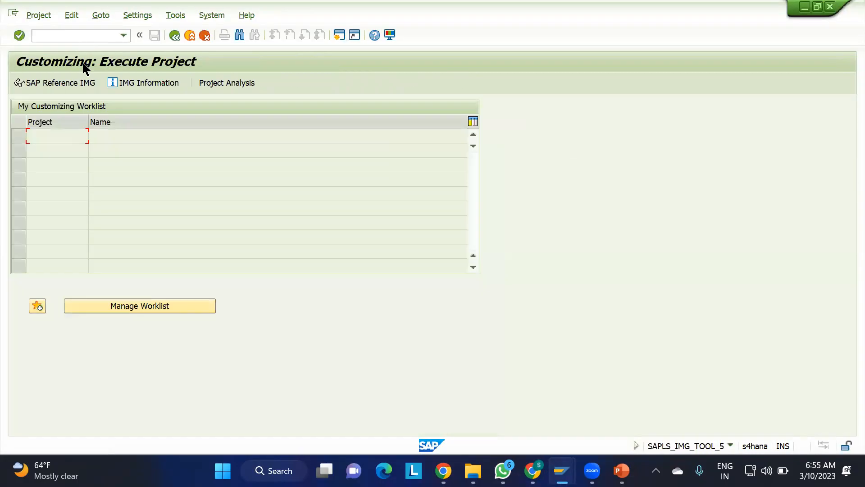
pyautogui.click(40, 82)
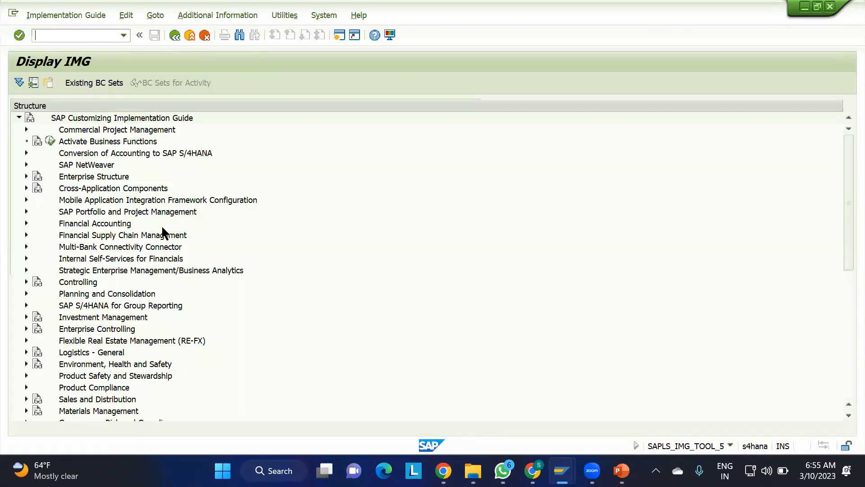
# Open the Define Storage Type activity under SCM Extended Warehouse Management, Extended Warehouse Management, Master Data
pyautogui.scroll(-4, 220, 317)
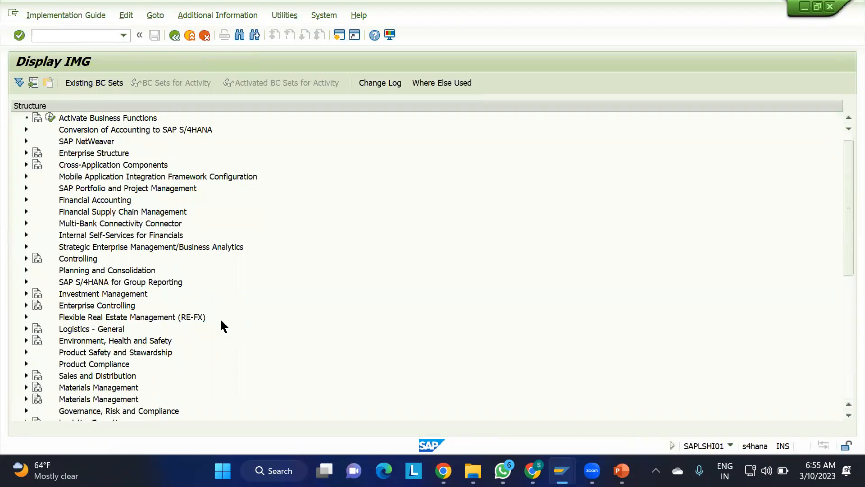
pyautogui.click(26, 317)
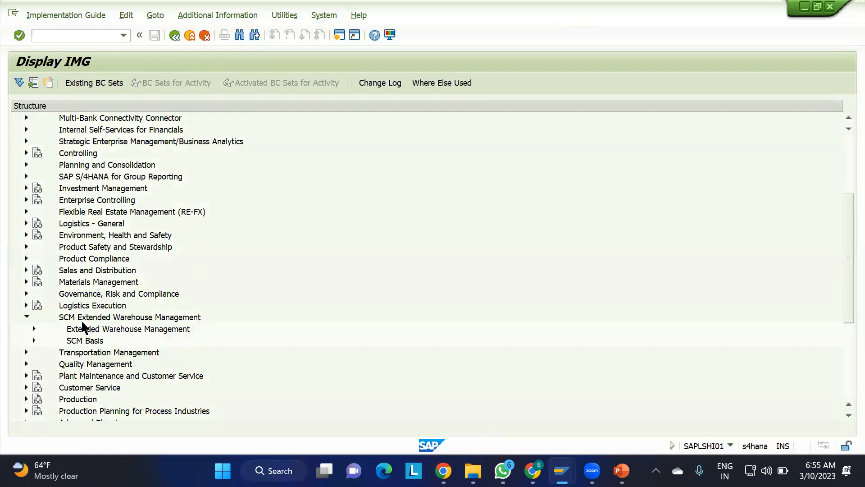
pyautogui.click(34, 328)
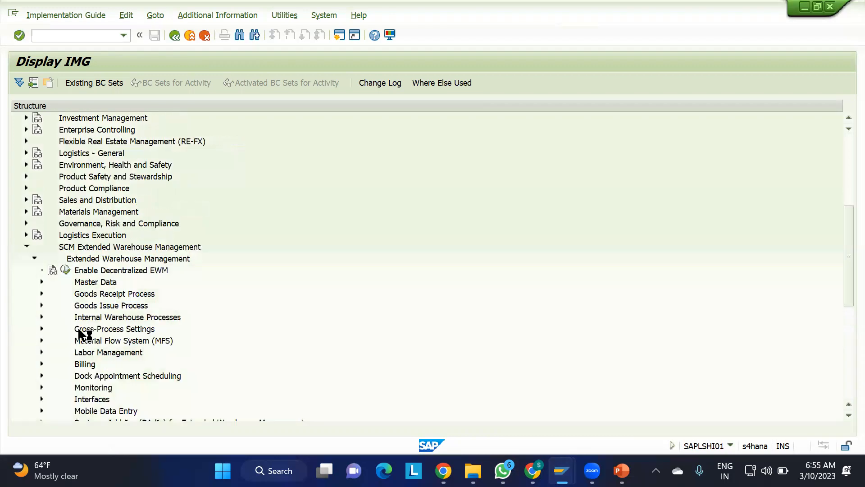
pyautogui.click(42, 283)
pyautogui.click(116, 215)
pyautogui.click(104, 222)
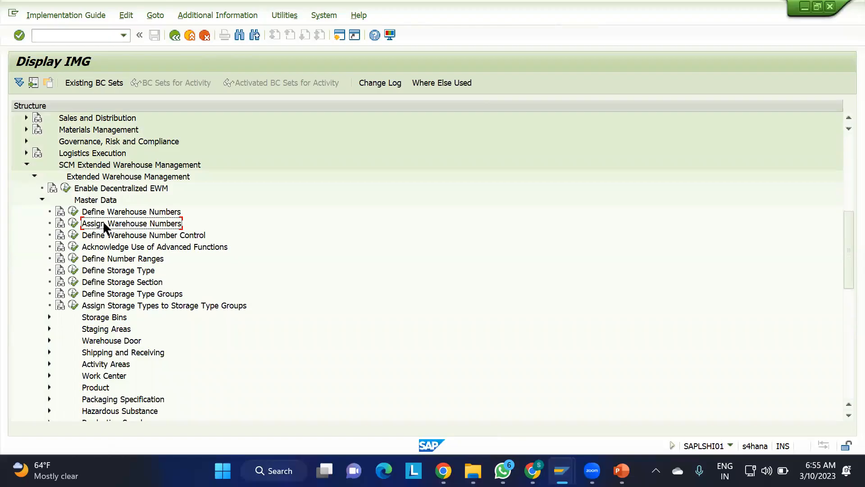
pyautogui.click(107, 235)
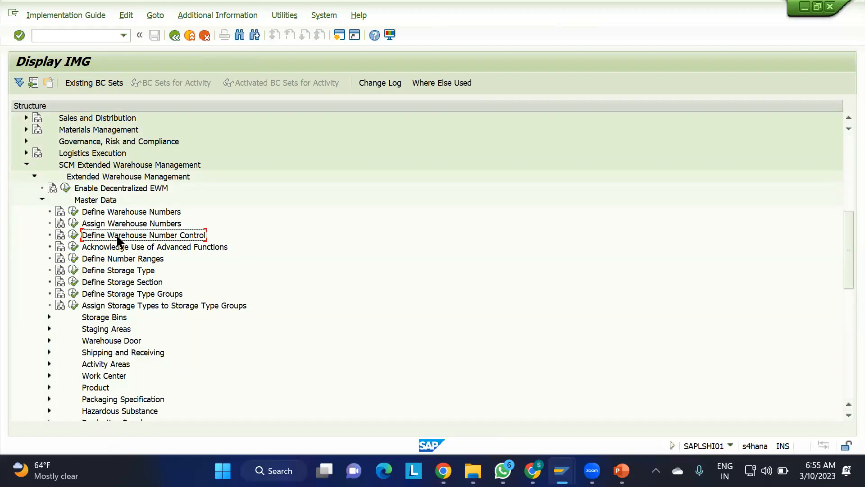
pyautogui.click(102, 264)
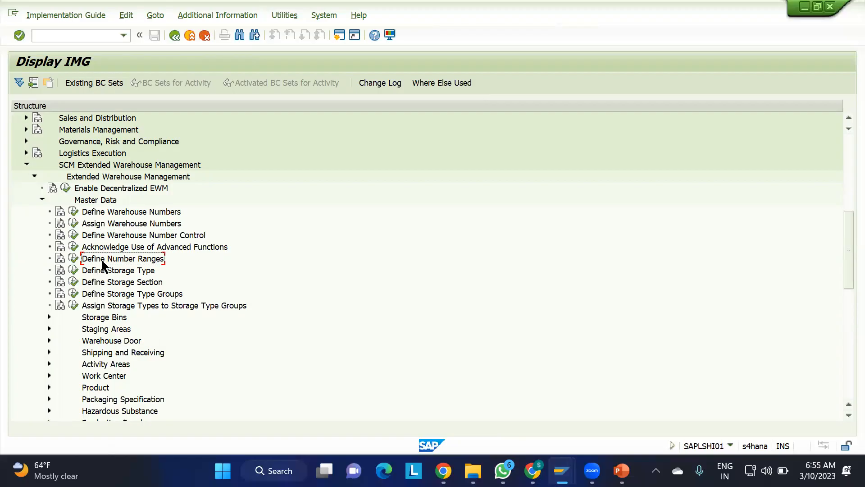
pyautogui.click(91, 272)
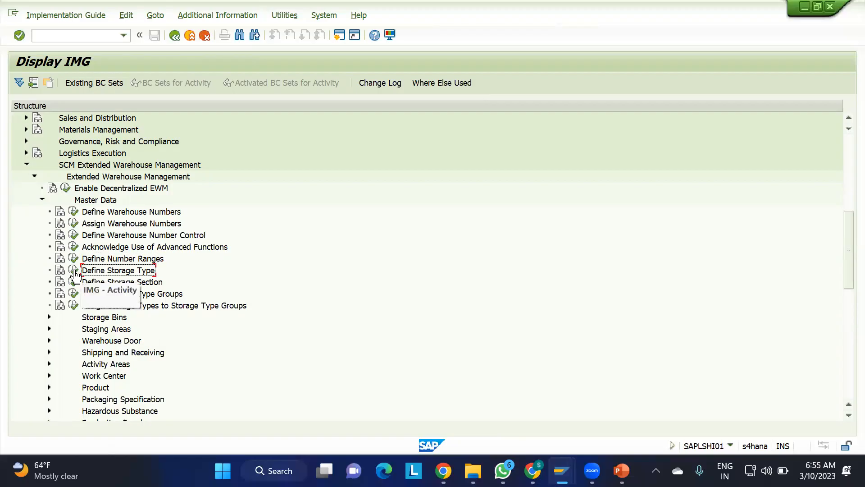
pyautogui.click(73, 270)
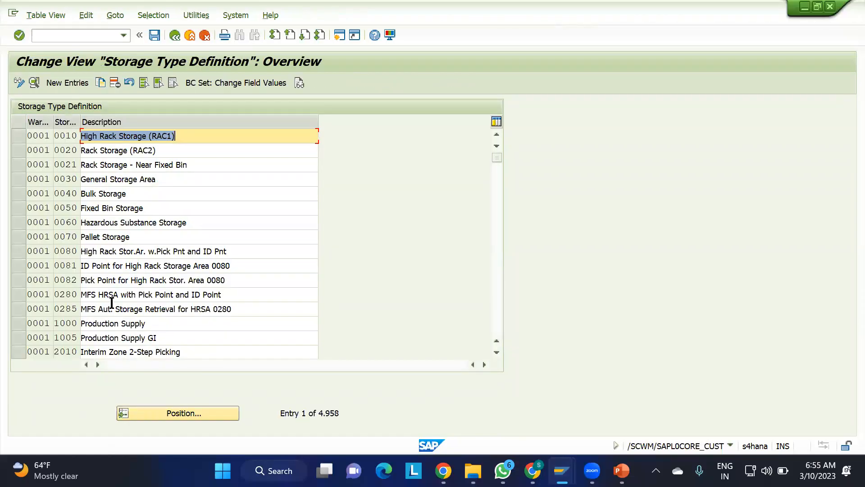
# Compare the storage types of warehouse 0001 with those of warehouse 1711 by repositioning the list to each
pyautogui.click(48, 136)
pyautogui.moveTo(50, 136); pyautogui.dragTo(0, 145)
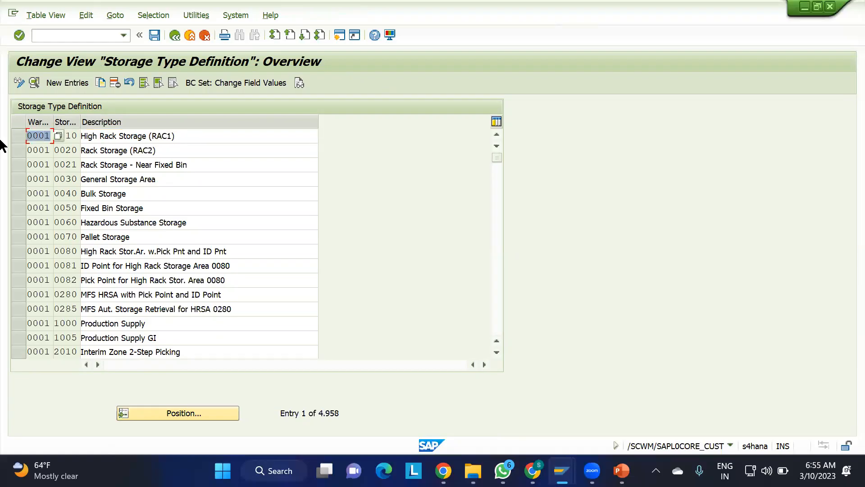
pyautogui.click(48, 136)
pyautogui.moveTo(50, 135); pyautogui.dragTo(8, 140)
pyautogui.click(188, 413)
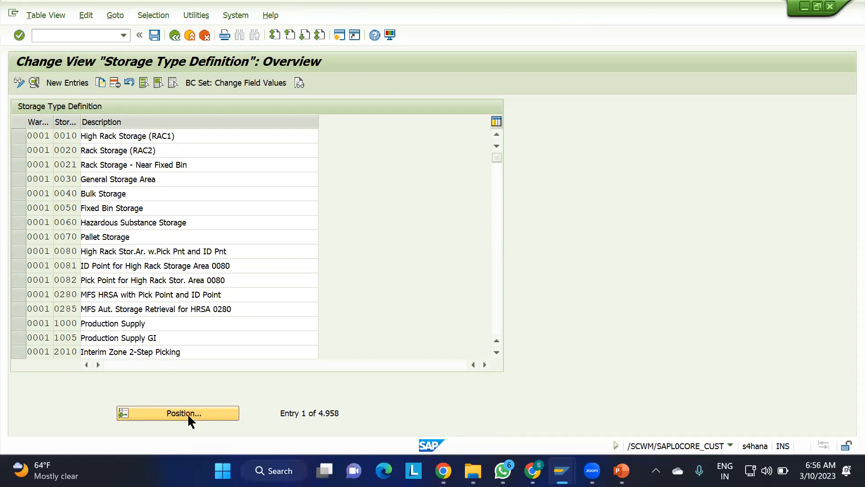
pyautogui.write('1711')
pyautogui.press('Return')
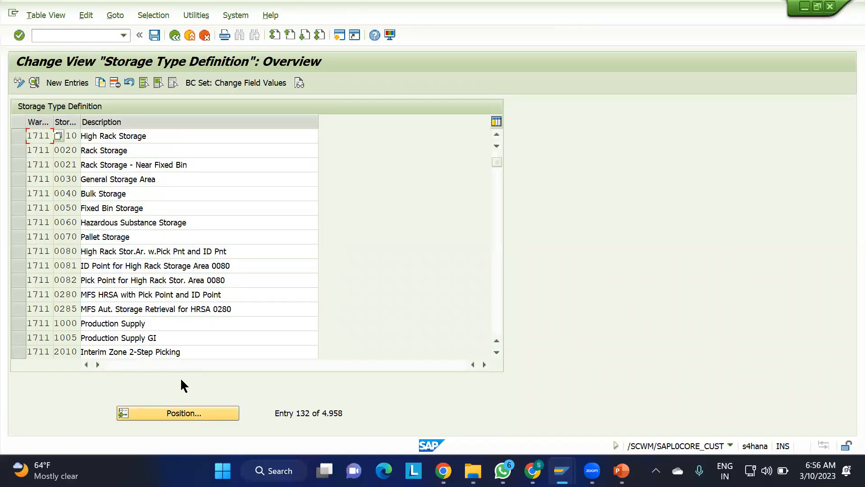
pyautogui.moveTo(50, 135); pyautogui.dragTo(2, 143)
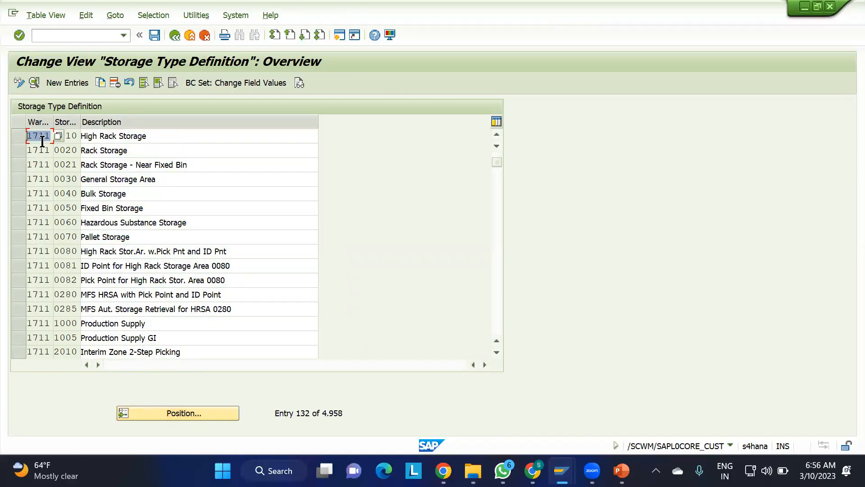
pyautogui.click(154, 418)
pyautogui.write('0001')
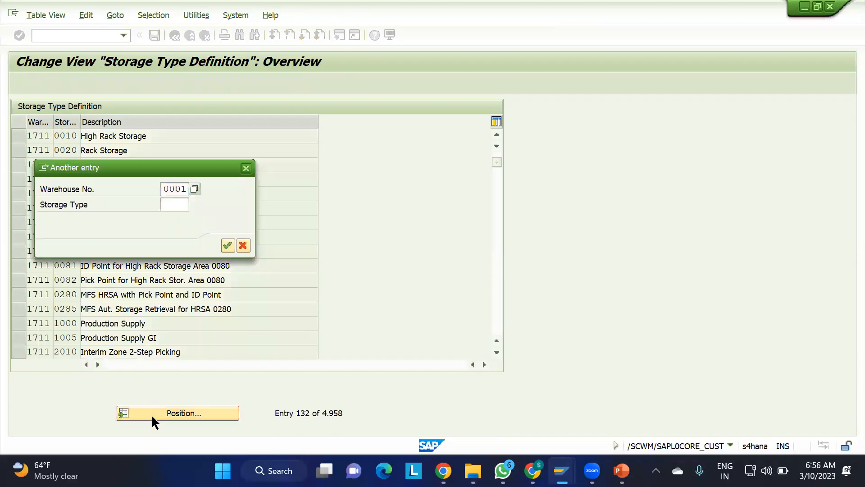
pyautogui.press('Return')
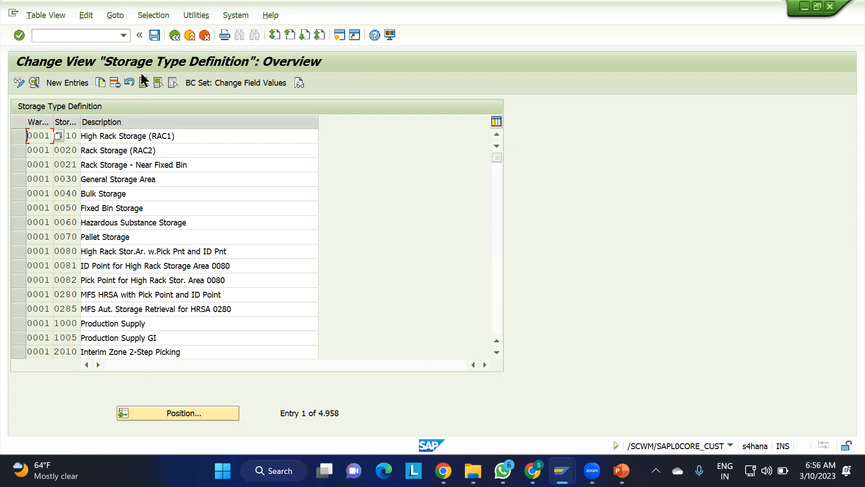
# Position the storage type list at warehouse number WHM2
pyautogui.click(188, 412)
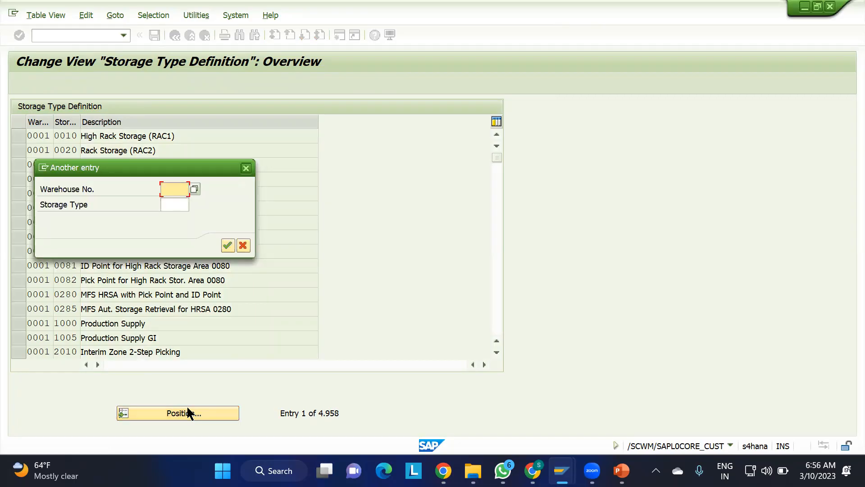
pyautogui.write('WHM2')
pyautogui.press('Return')
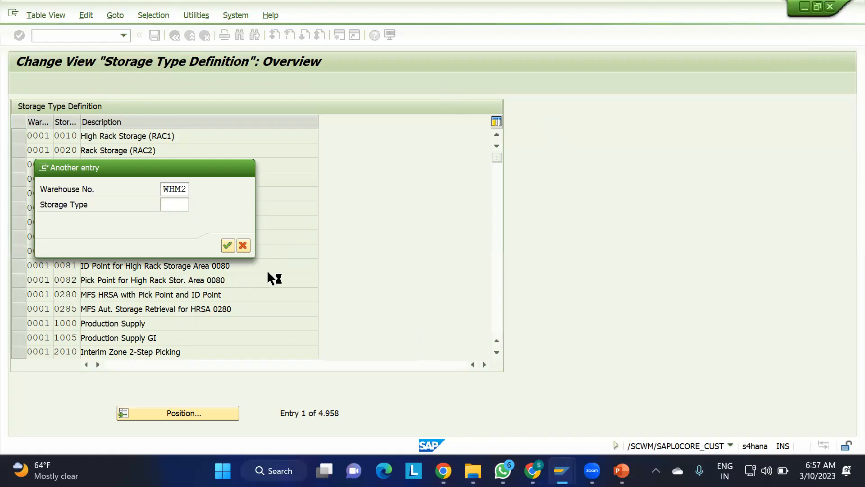
# End the SAP Logon process in Task Manager and minimize Task Manager
pyautogui.hotkey('ctrl', 'shift', 'Escape')
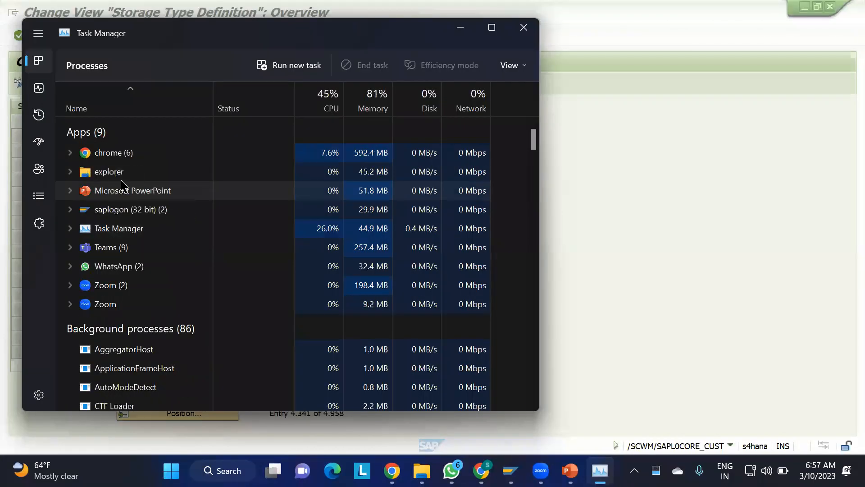
pyautogui.click(123, 209)
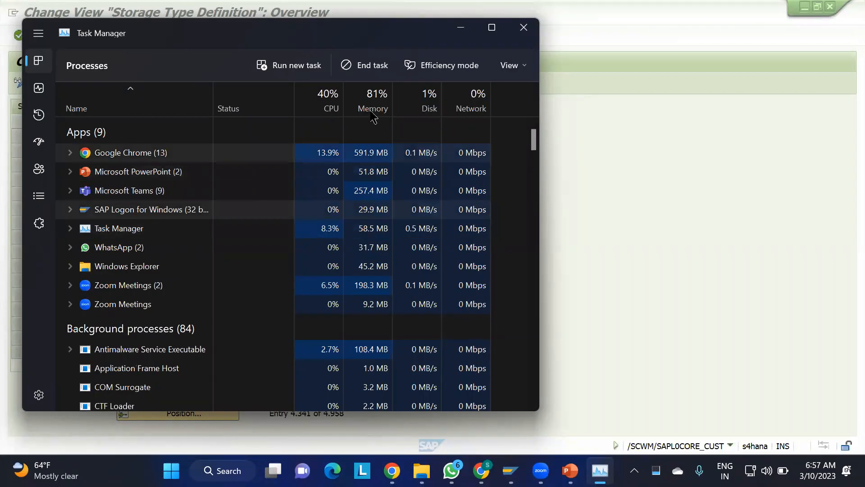
pyautogui.click(373, 66)
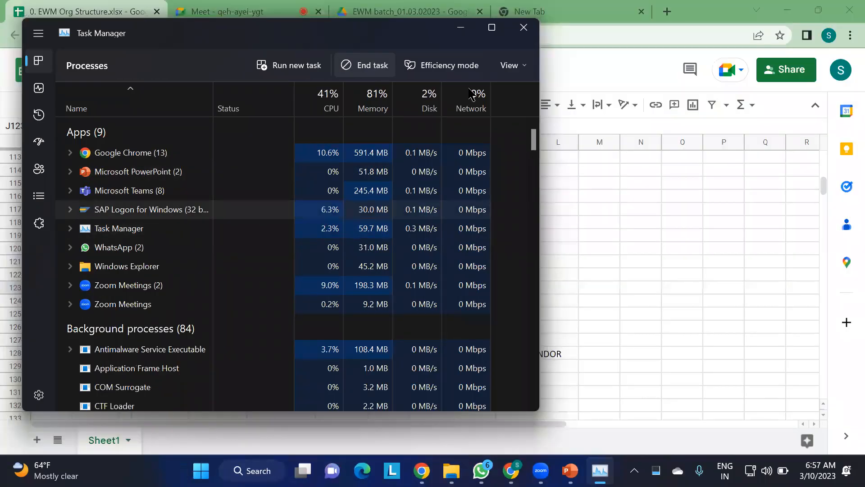
pyautogui.click(463, 29)
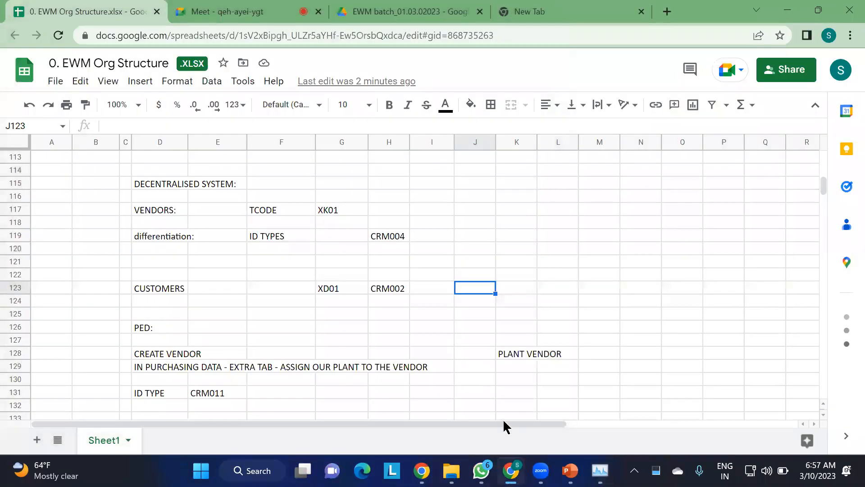
# Restart SAP Logon from the desktop and connect to the MD1 S/4HANA system
pyautogui.press('super+d')
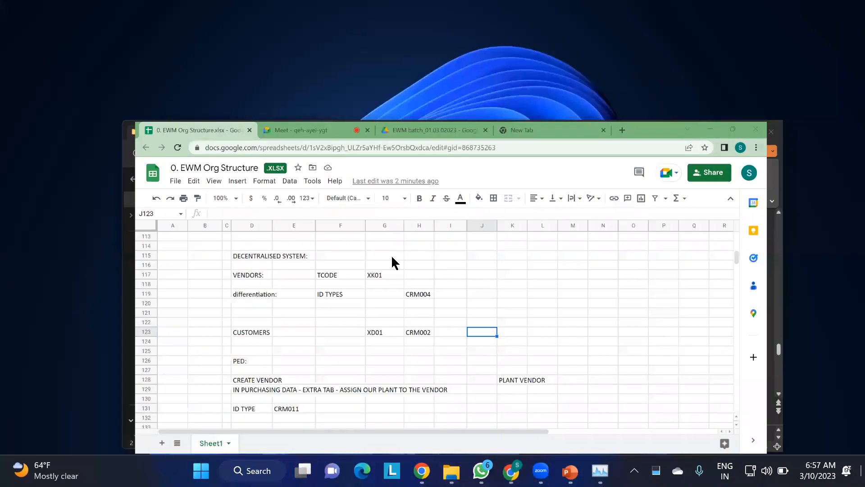
pyautogui.doubleClick(25, 95)
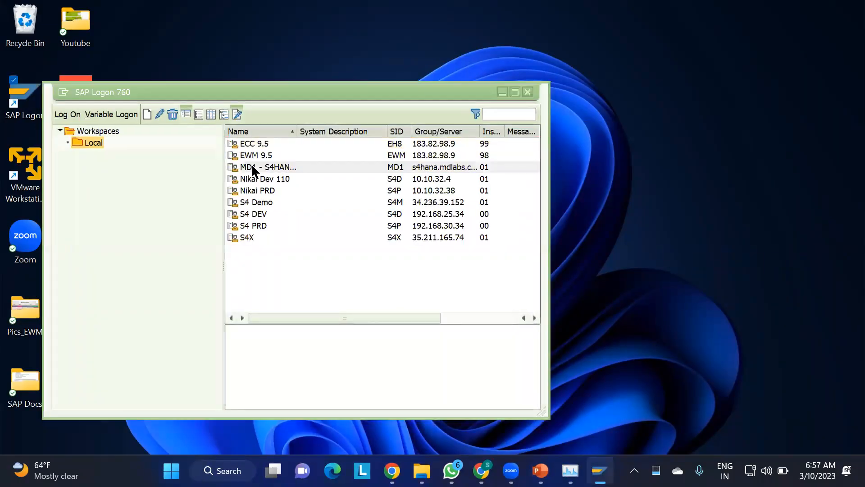
pyautogui.doubleClick(252, 167)
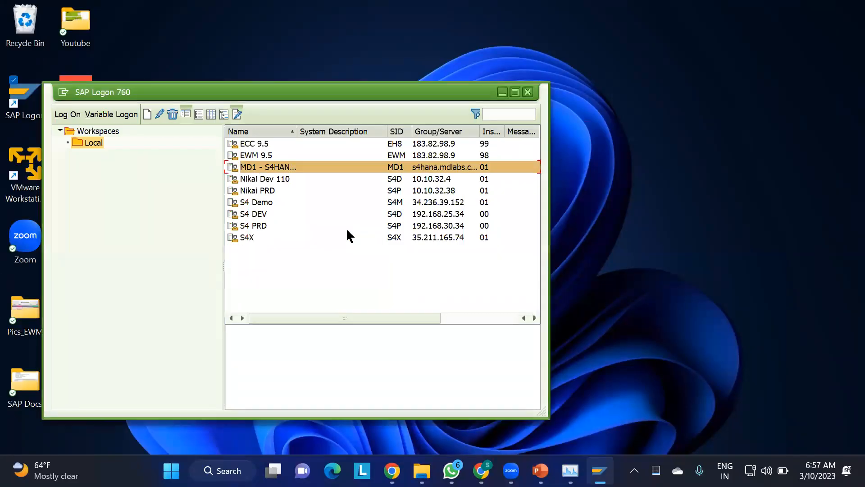
# Log on to client 100 with the user name and the account password
pyautogui.press('Down')
pyautogui.press('Down')
pyautogui.press('Return')
pyautogui.press('Tab')
pyautogui.press('capslock')
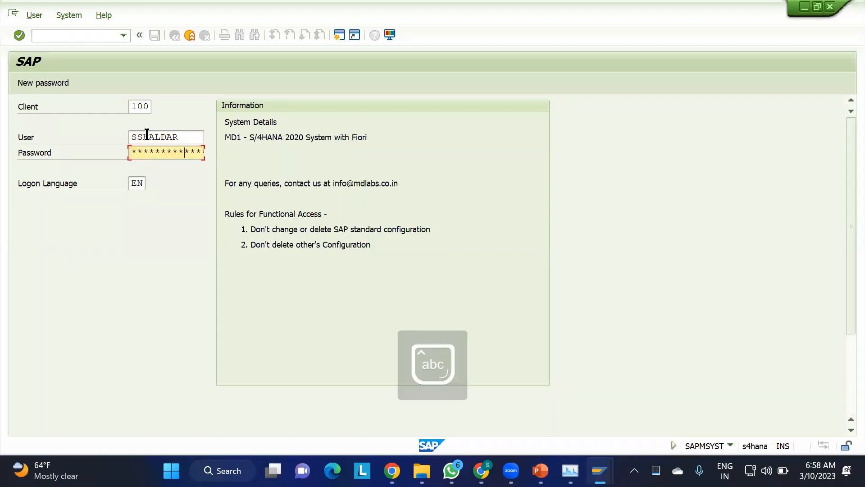
pyautogui.press('Return')
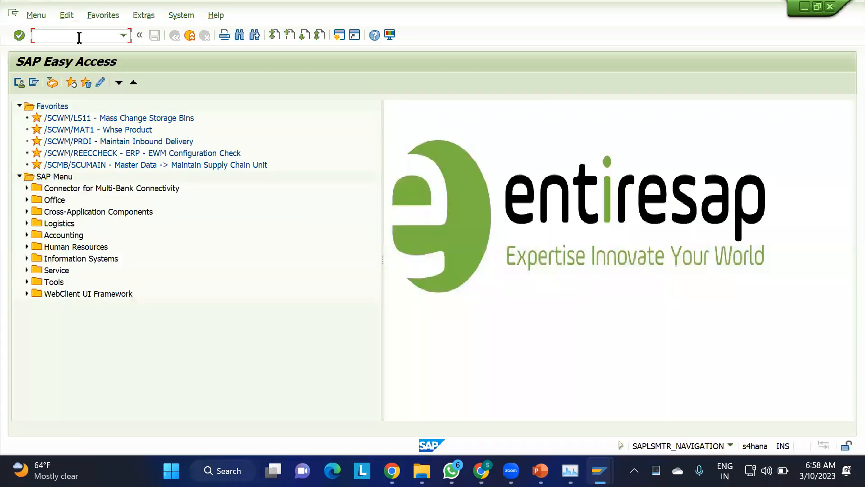
# Open the SAP Reference IMG in the new session with transaction SPRO
pyautogui.click(79, 37)
pyautogui.write('spro')
pyautogui.press('Return')
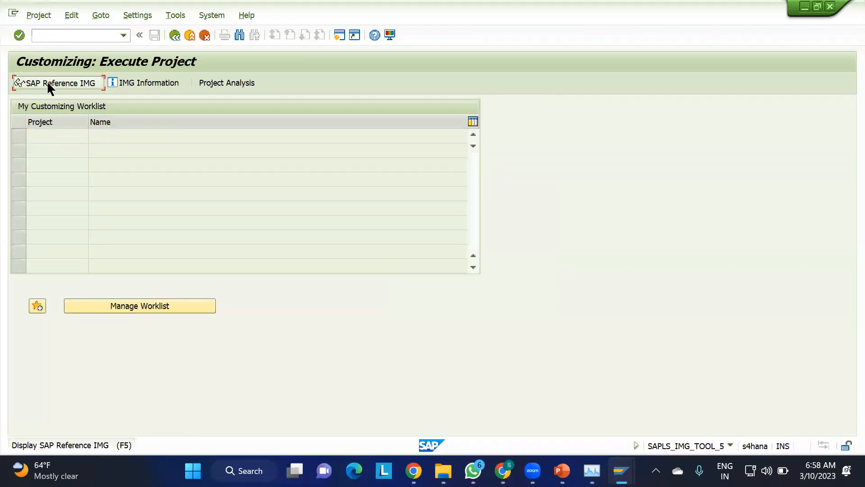
pyautogui.click(48, 84)
pyautogui.scroll(-4, 98, 269)
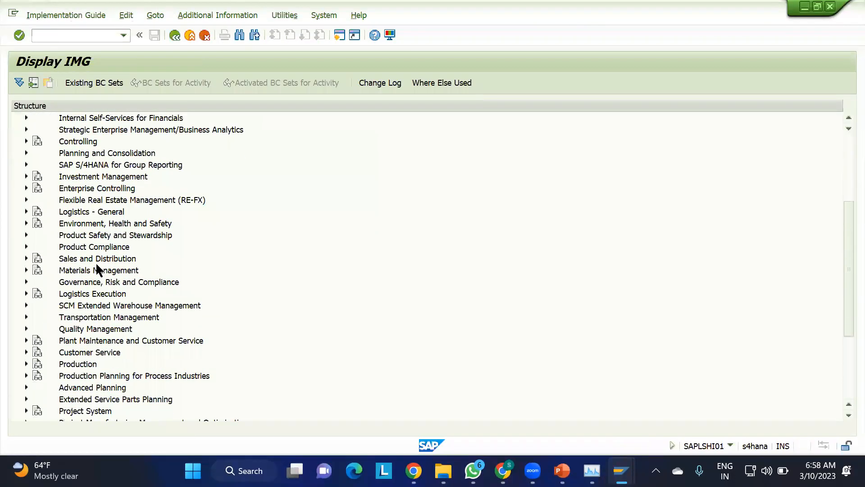
# Open the Define Storage Type activity under SCM Extended Warehouse Management > Extended Warehouse Management > Master Data in the IMG
pyautogui.click(26, 305)
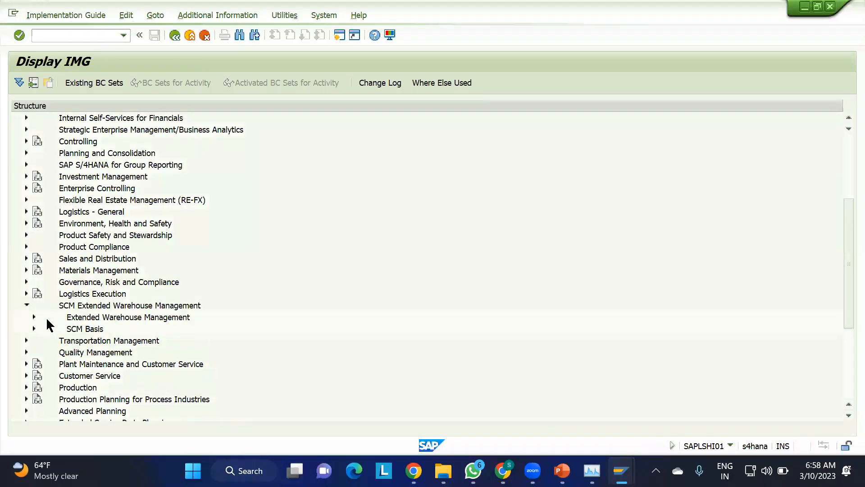
pyautogui.click(34, 317)
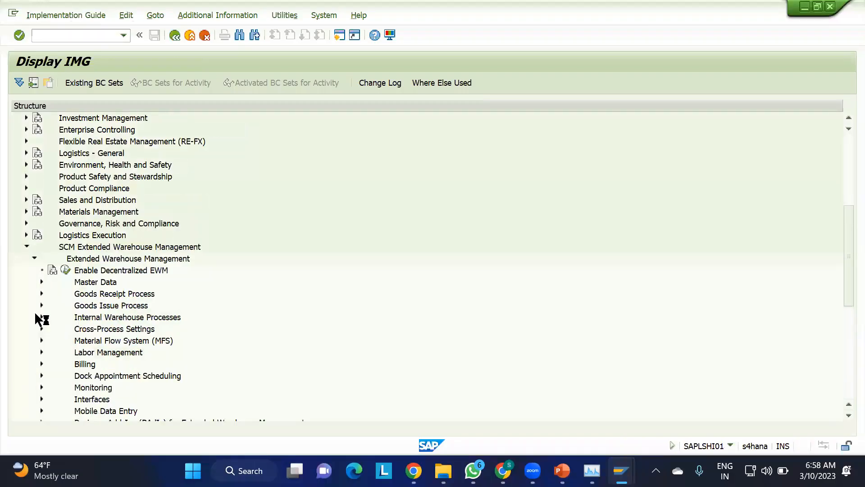
pyautogui.click(42, 282)
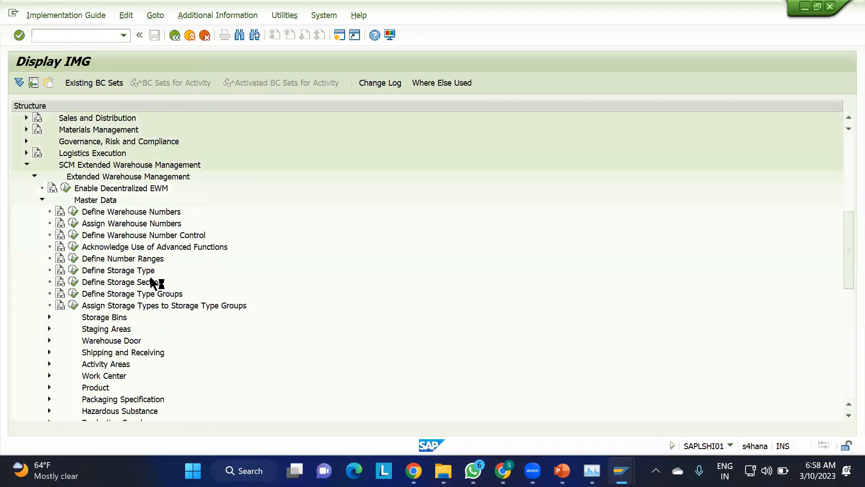
pyautogui.click(72, 269)
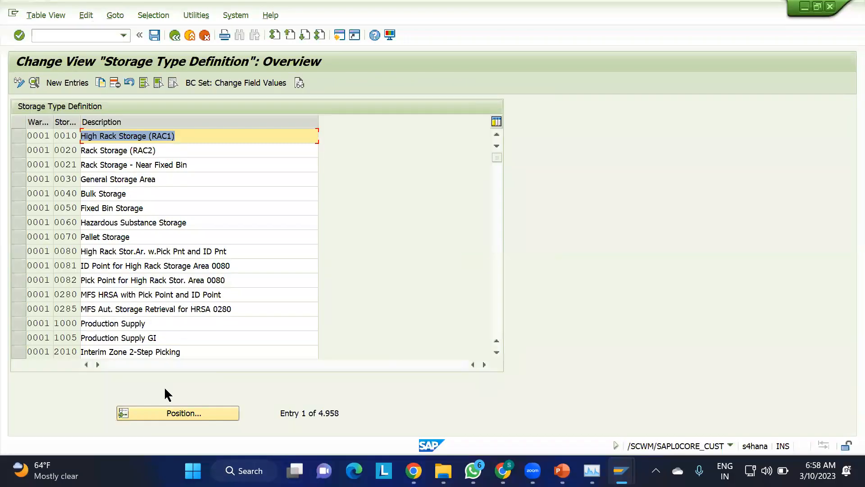
# Position the storage type definition list at the entries for warehouse WHM2
pyautogui.click(179, 413)
pyautogui.write('whm2')
pyautogui.press('Return')
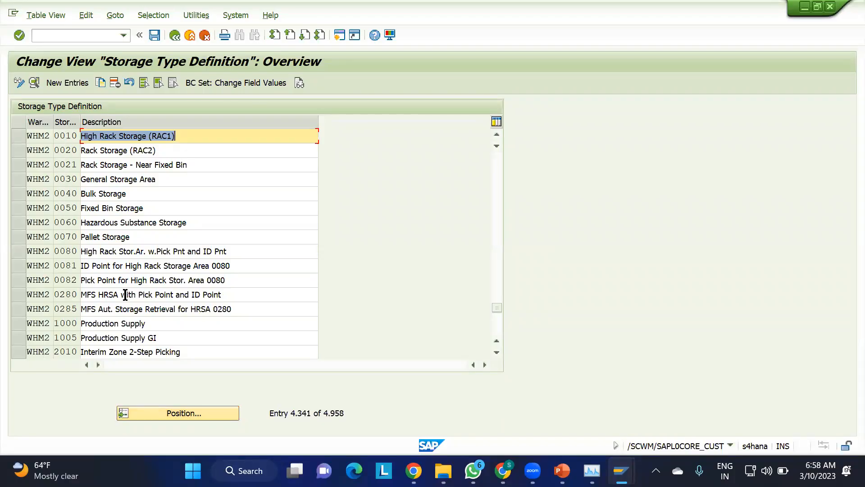
# Examine the storage type numbers and descriptions defined for warehouse WHM2, including rack, general and bulk storage
pyautogui.click(497, 353)
pyautogui.click(497, 352)
pyautogui.click(497, 352)
pyautogui.click(497, 353)
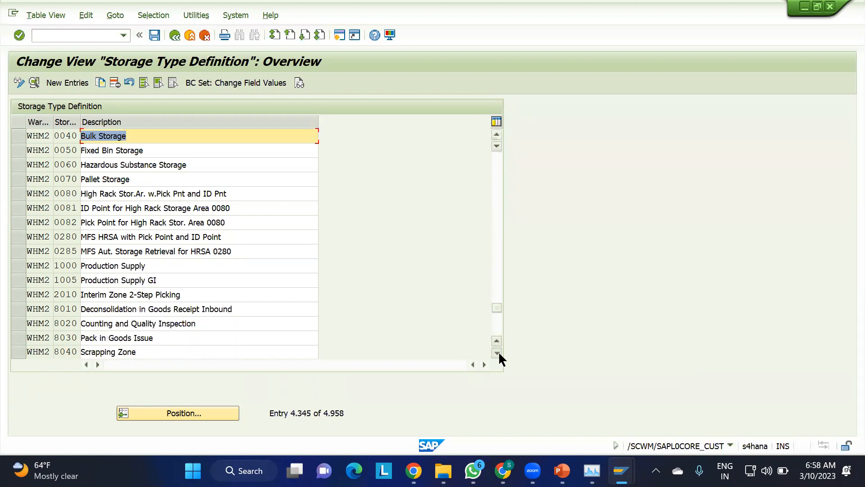
pyautogui.click(498, 353)
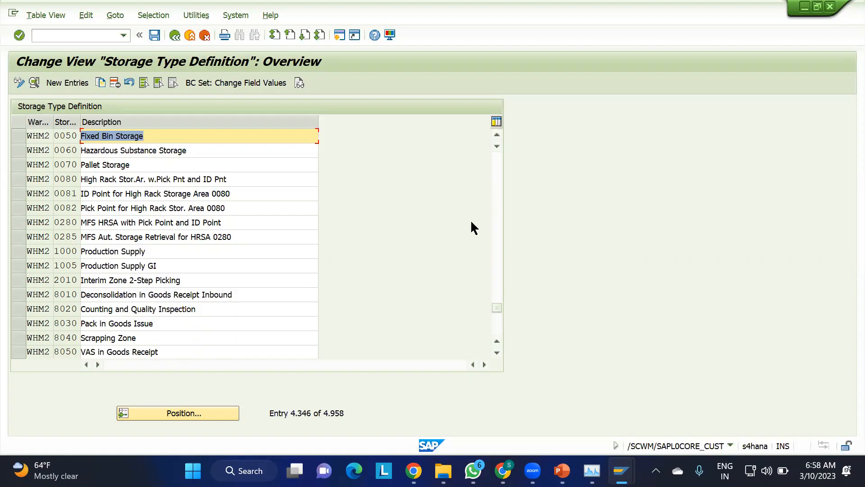
pyautogui.click(498, 137)
pyautogui.doubleClick(498, 136)
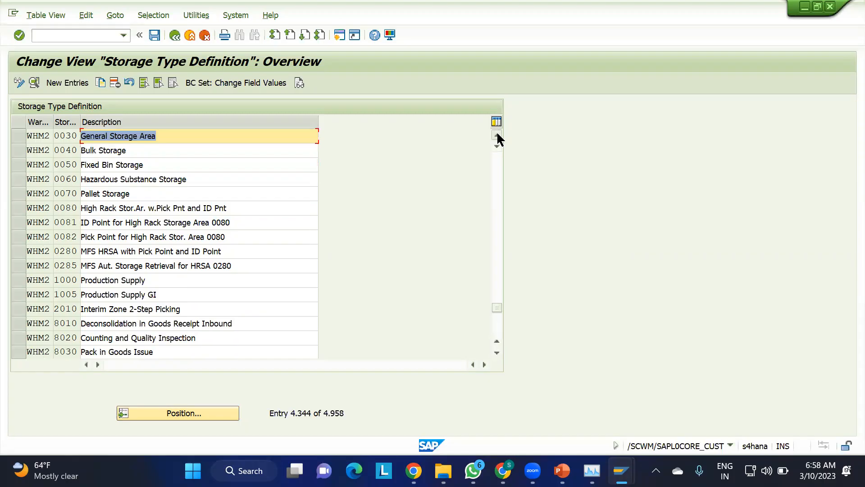
pyautogui.click(498, 135)
pyautogui.click(497, 135)
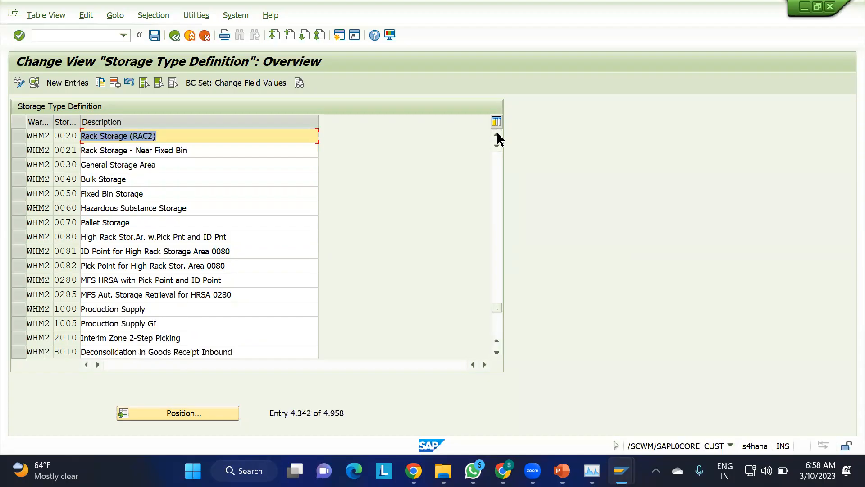
pyautogui.click(497, 135)
pyautogui.click(497, 135)
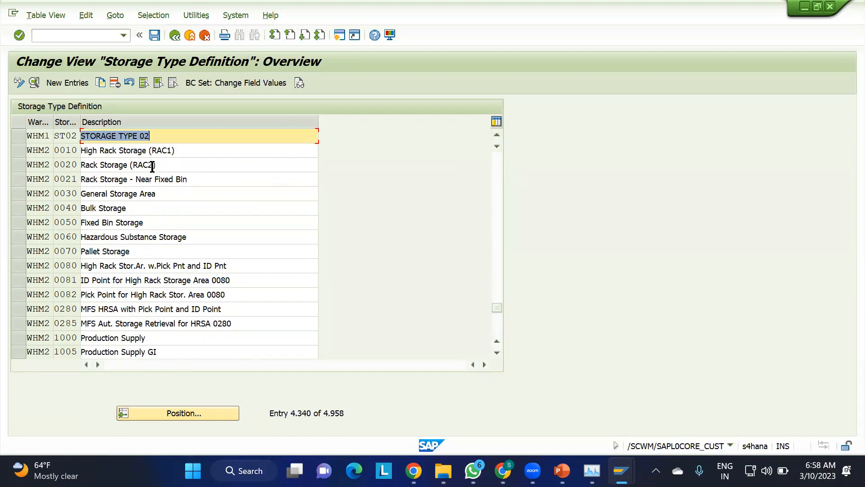
pyautogui.click(498, 352)
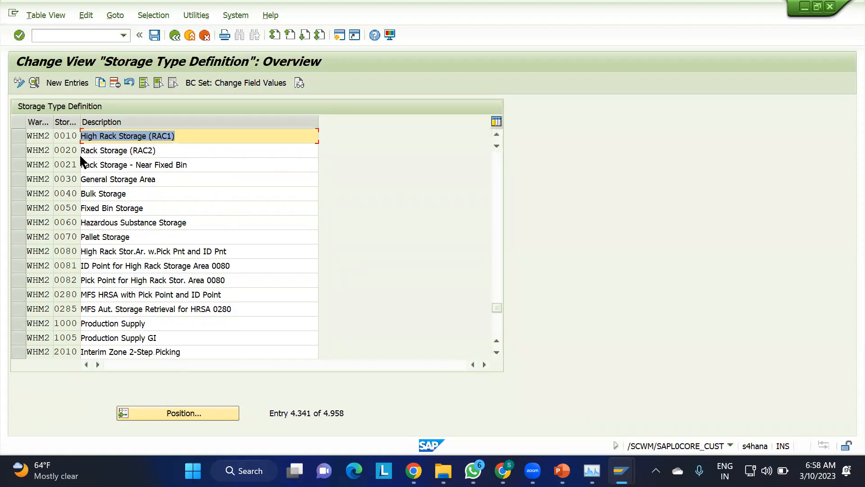
pyautogui.click(200, 138)
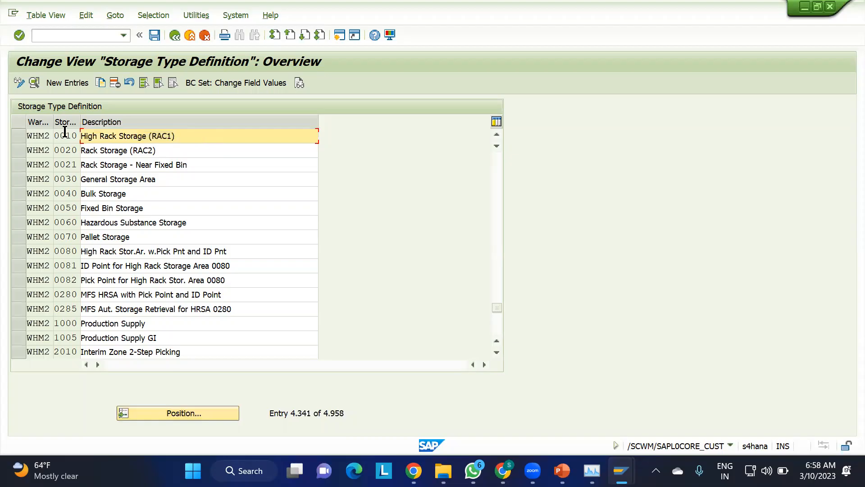
pyautogui.moveTo(78, 135); pyautogui.dragTo(35, 133)
pyautogui.click(189, 133)
pyautogui.click(77, 151)
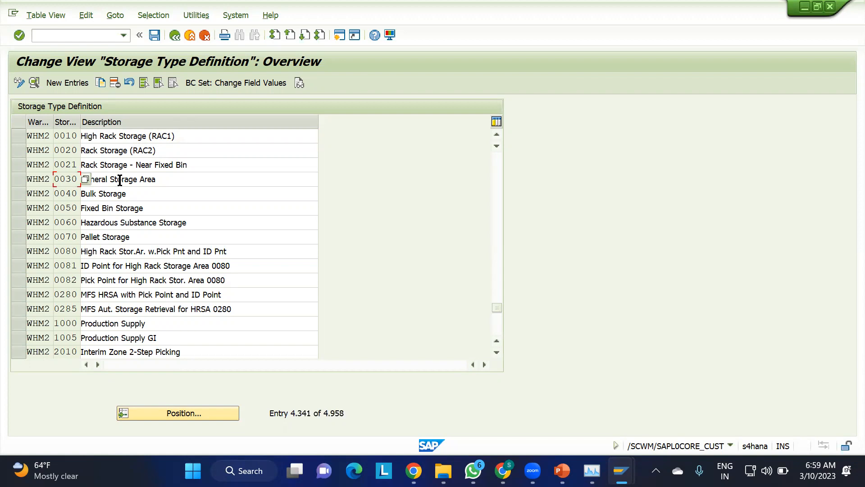
pyautogui.click(137, 178)
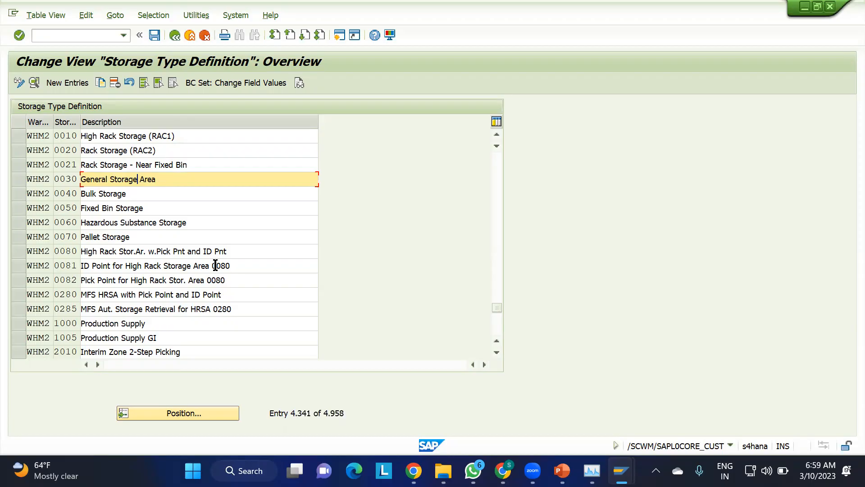
pyautogui.moveTo(66, 150); pyautogui.dragTo(54, 164)
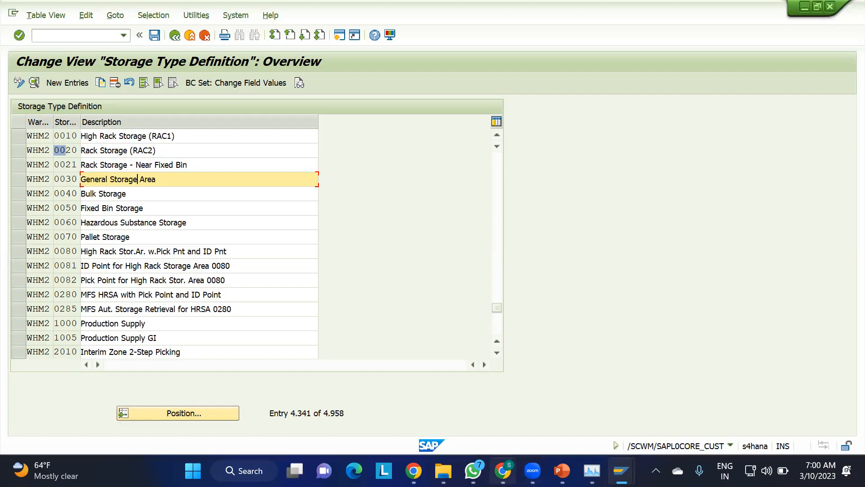
# Switch to the EWM Org Structure spreadsheet in Chrome and enter ERP ORG STRUCTURE in cell M116
pyautogui.click(503, 470)
pyautogui.click(595, 195)
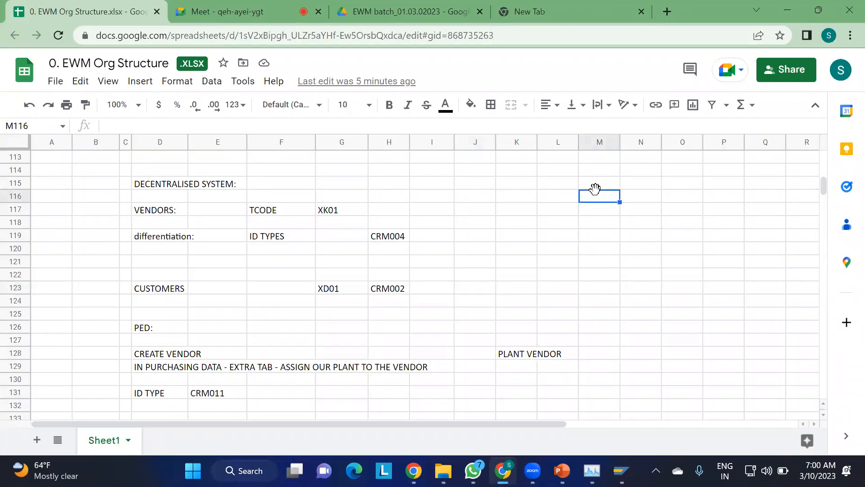
pyautogui.write('erp')
pyautogui.press('BackSpace')
pyautogui.press('BackSpace')
pyautogui.press('BackSpace')
pyautogui.press('capslock')
pyautogui.write('ERP ORG ST')
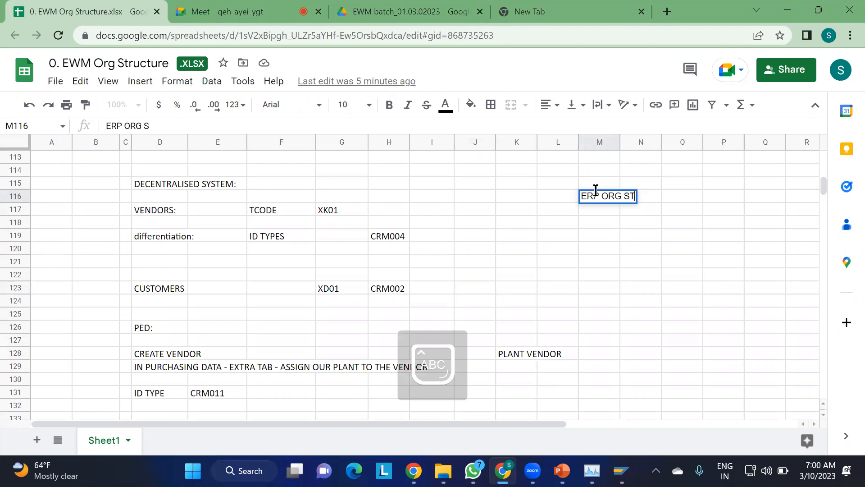
pyautogui.write('RUCUTR')
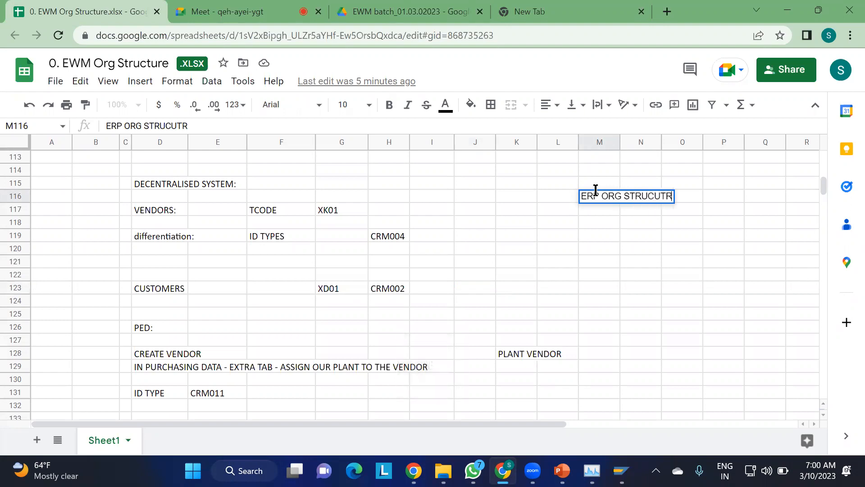
pyautogui.press('BackSpace')
pyautogui.press('BackSpace')
pyautogui.press('BackSpace')
pyautogui.write('TURE')
# Enter EWM ORG STRUCTURE in cell M120 and INTEGRATION in cell P118
pyautogui.click(604, 248)
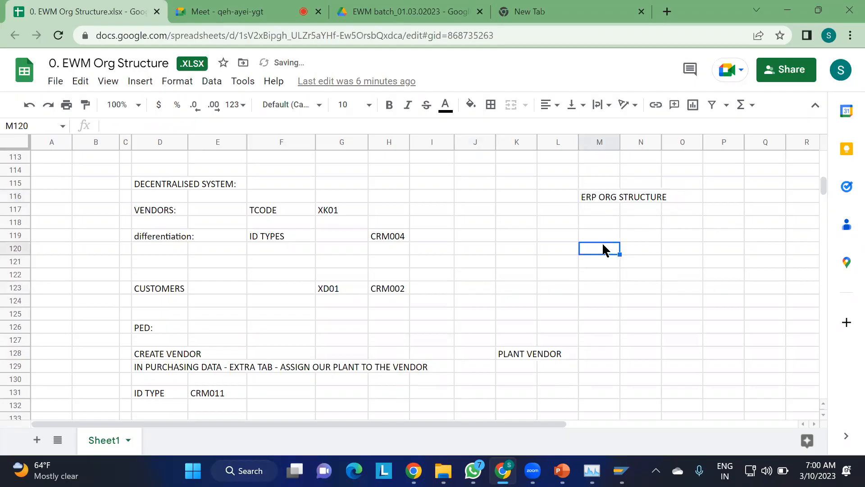
pyautogui.write('EWM ORG STRUCTURE')
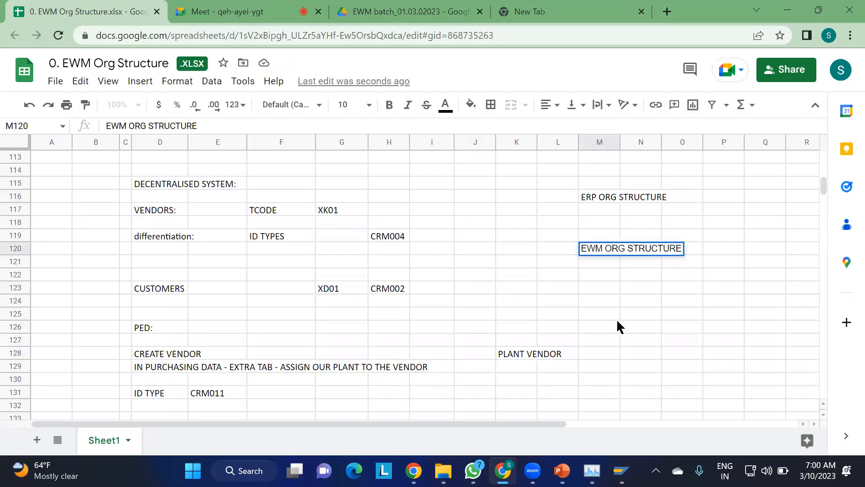
pyautogui.click(618, 319)
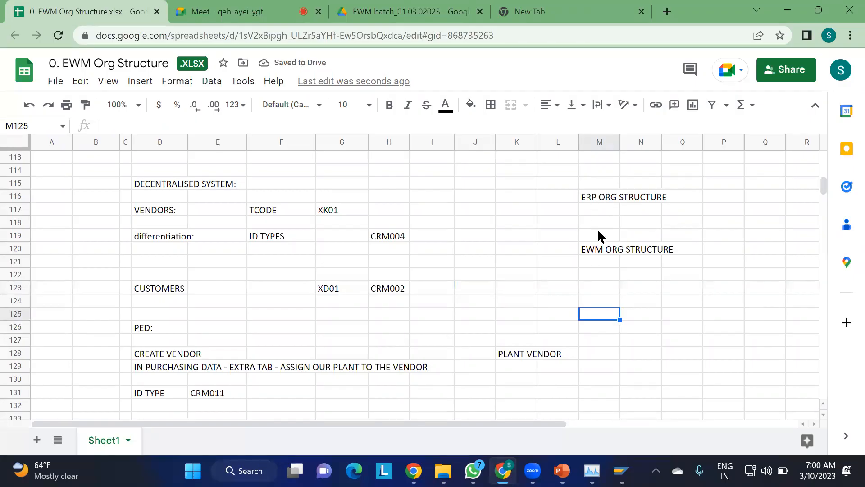
pyautogui.click(733, 226)
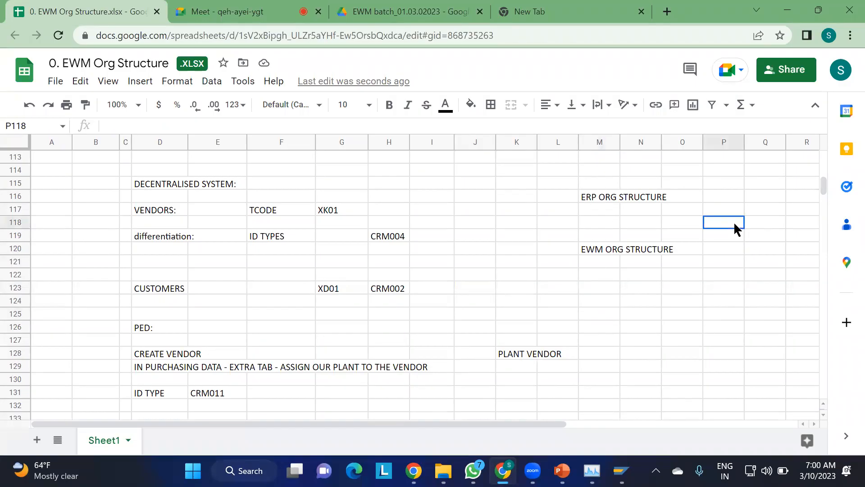
pyautogui.write('INTEG')
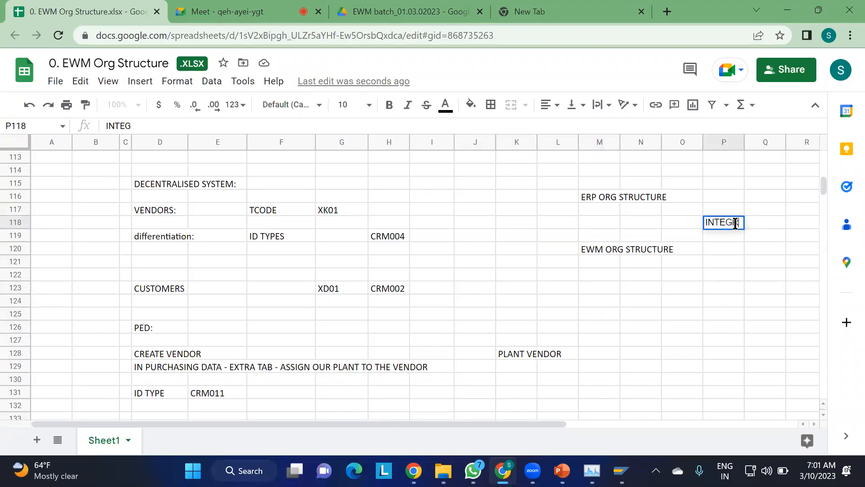
pyautogui.write('RATION')
pyautogui.click(716, 272)
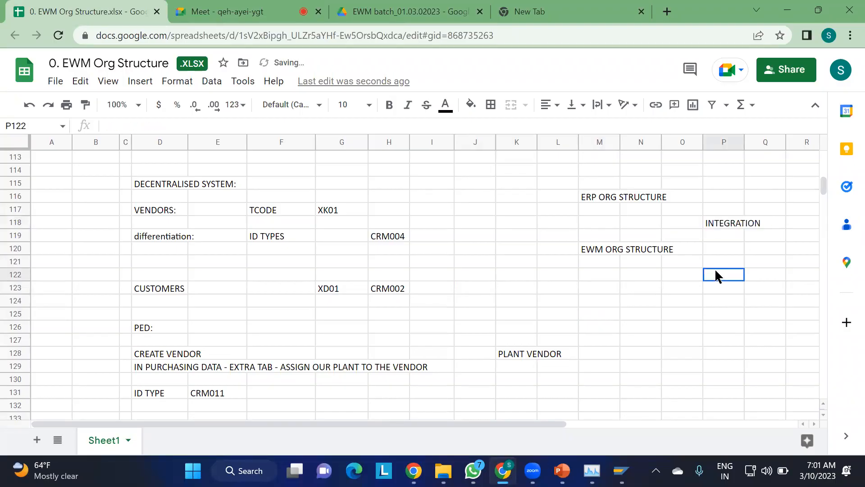
pyautogui.click(718, 221)
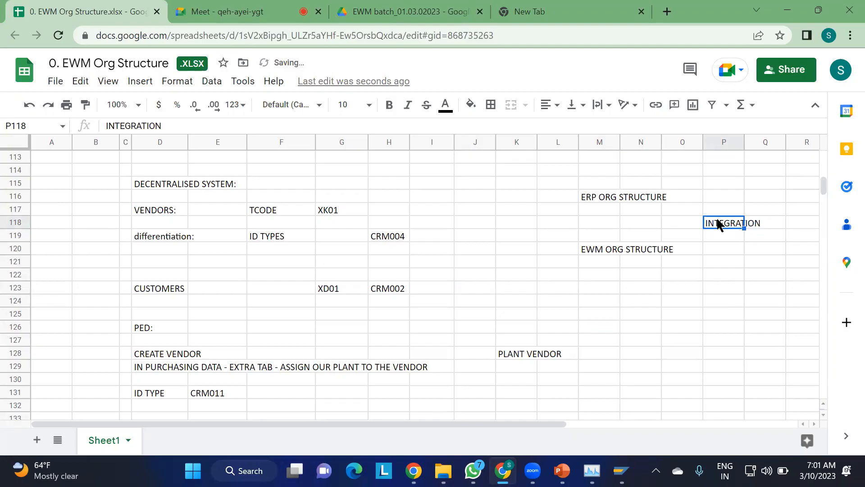
pyautogui.click(591, 252)
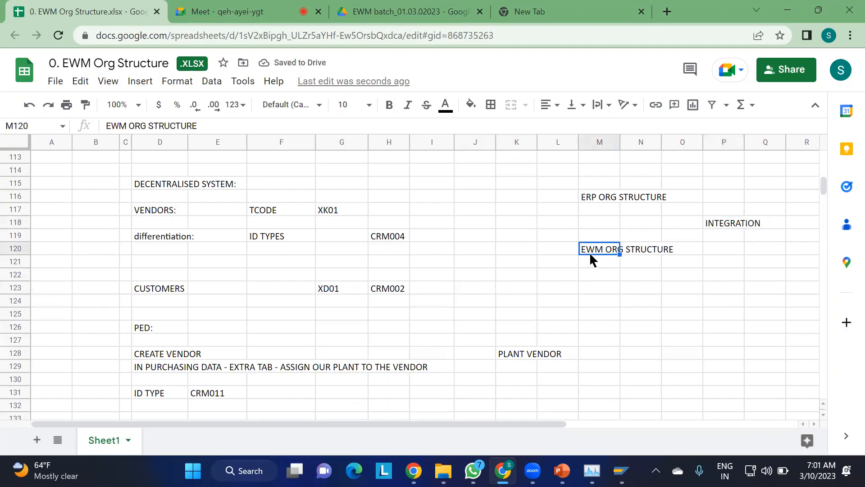
pyautogui.click(716, 223)
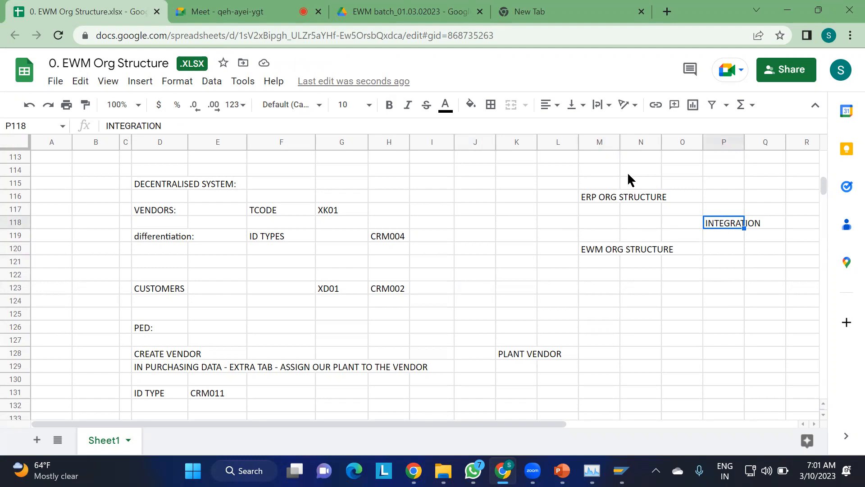
pyautogui.click(599, 199)
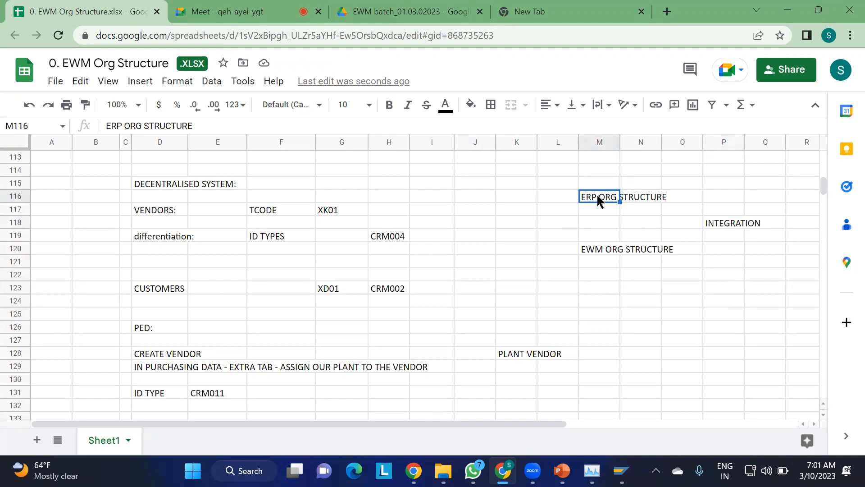
pyautogui.click(595, 246)
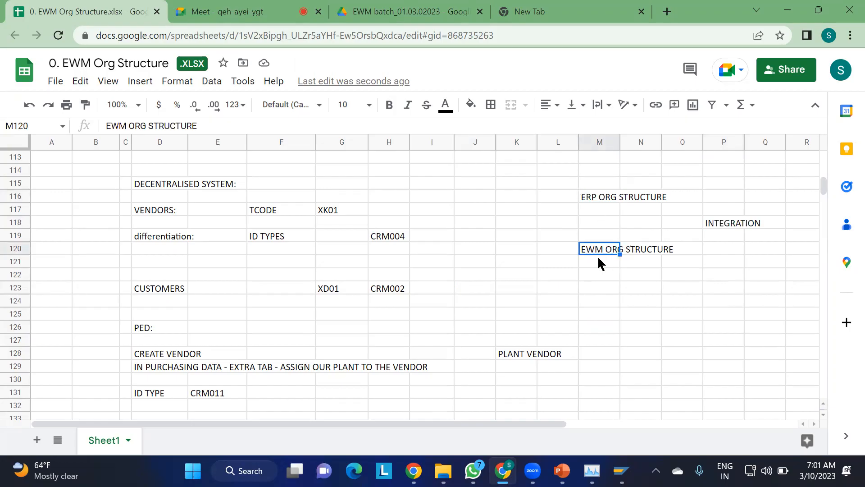
pyautogui.click(721, 224)
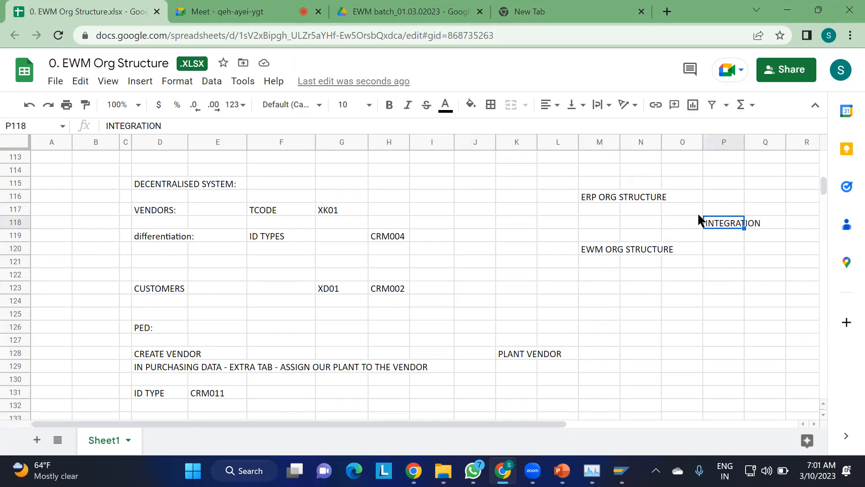
pyautogui.click(601, 253)
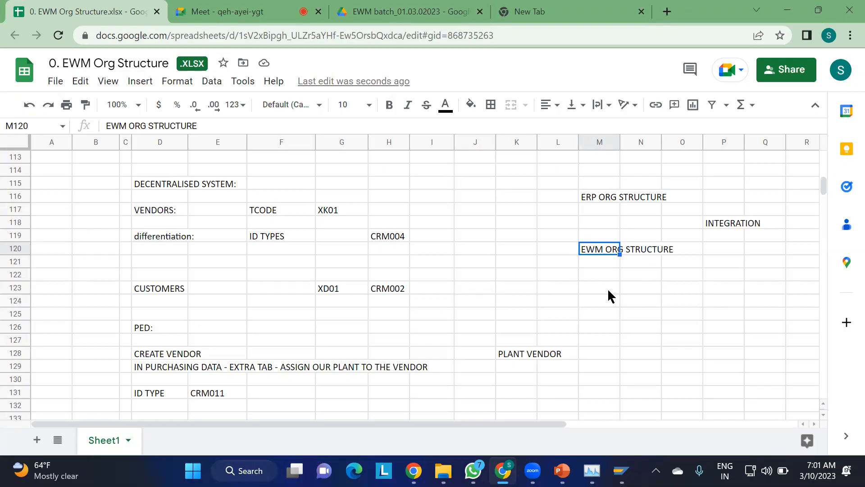
pyautogui.click(654, 275)
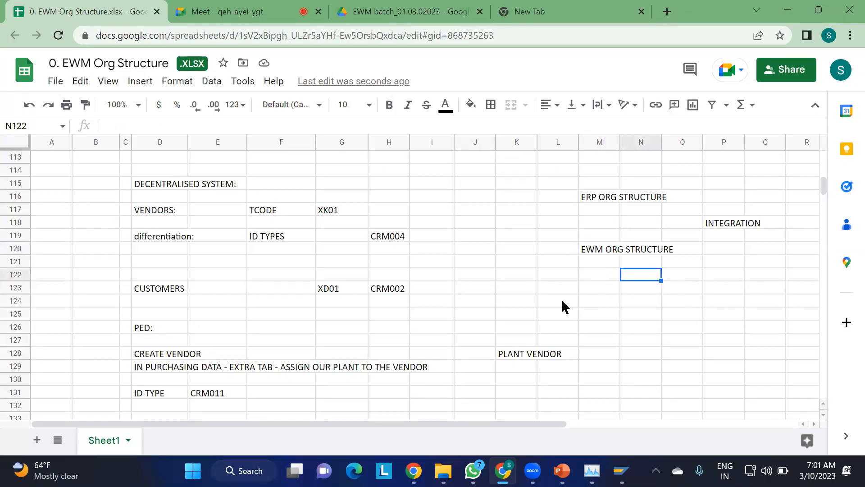